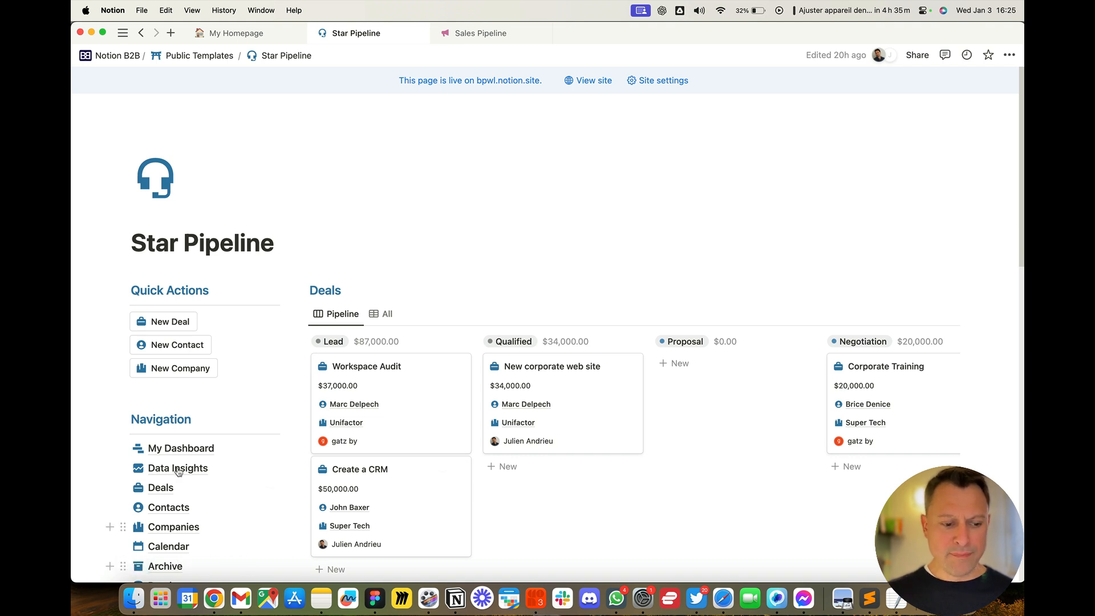
Open the Data Insights page and look through its deal charts down to the per-owner ones.
{"action": "left_click", "coordinate": [178, 468]}
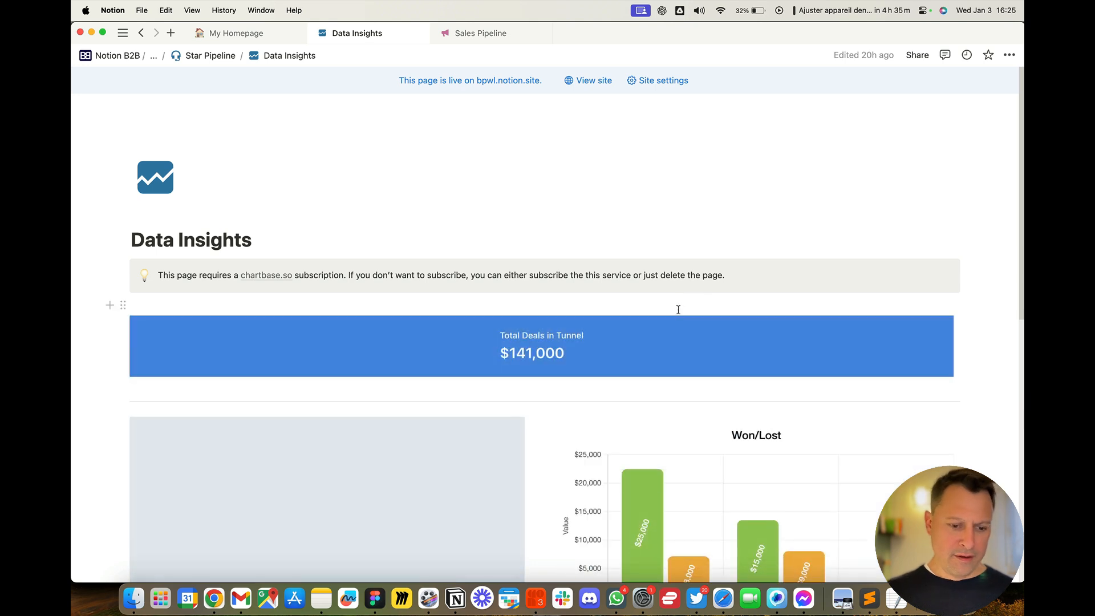
{"action": "scroll", "coordinate": [678, 309], "scroll_direction": "down", "scroll_amount": 5}
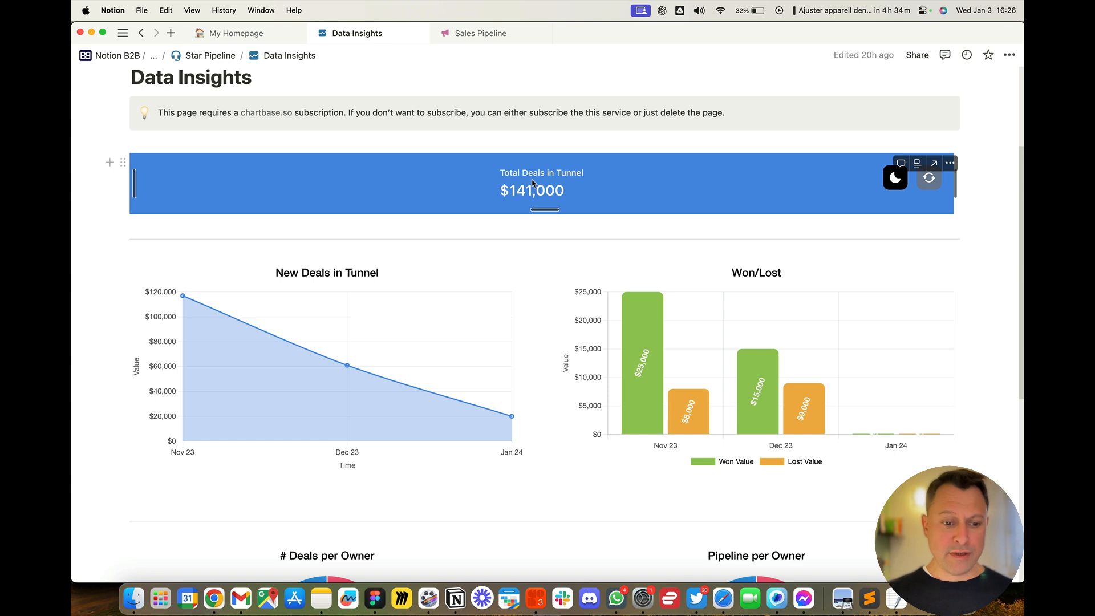
{"action": "scroll", "coordinate": [408, 234], "scroll_direction": "down", "scroll_amount": 5}
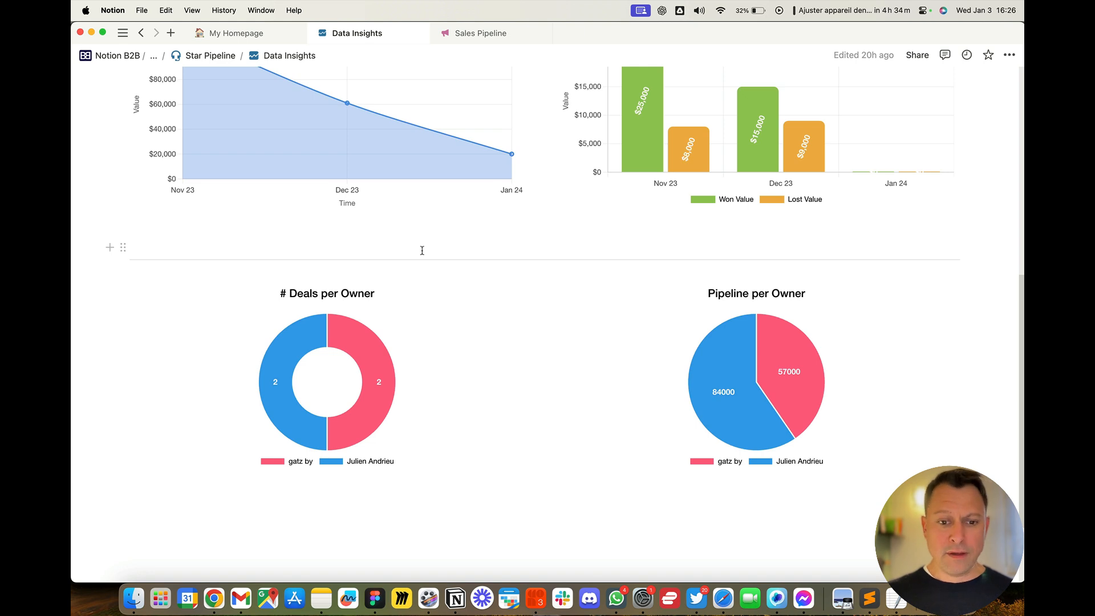
{"action": "scroll", "coordinate": [513, 344], "scroll_direction": "up", "scroll_amount": 2}
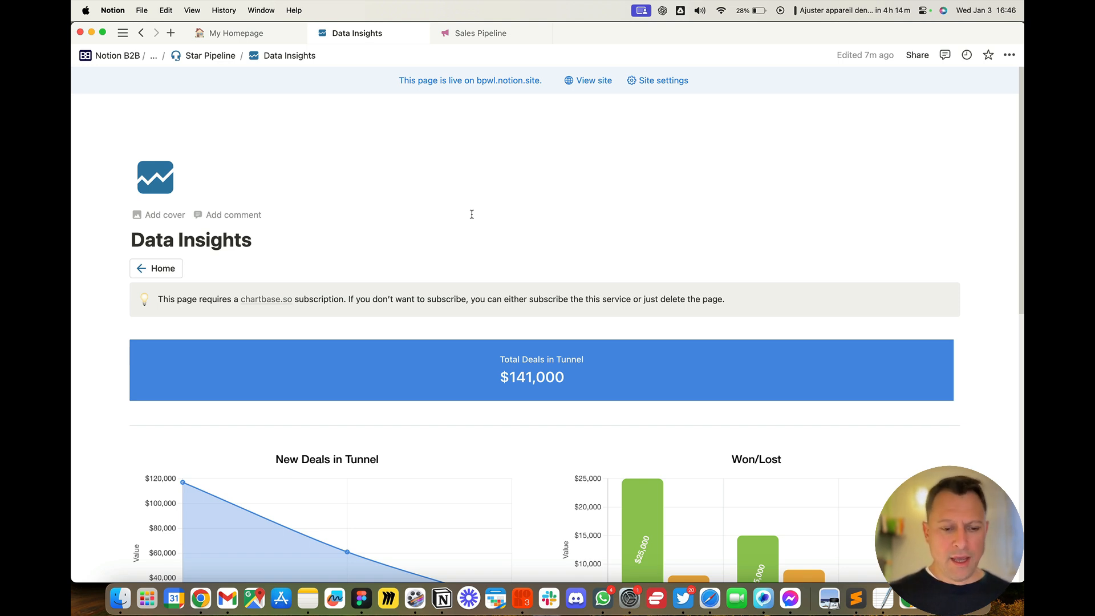
Return to the Star Pipeline home page and look over its navigation links.
{"action": "left_click", "coordinate": [157, 272]}
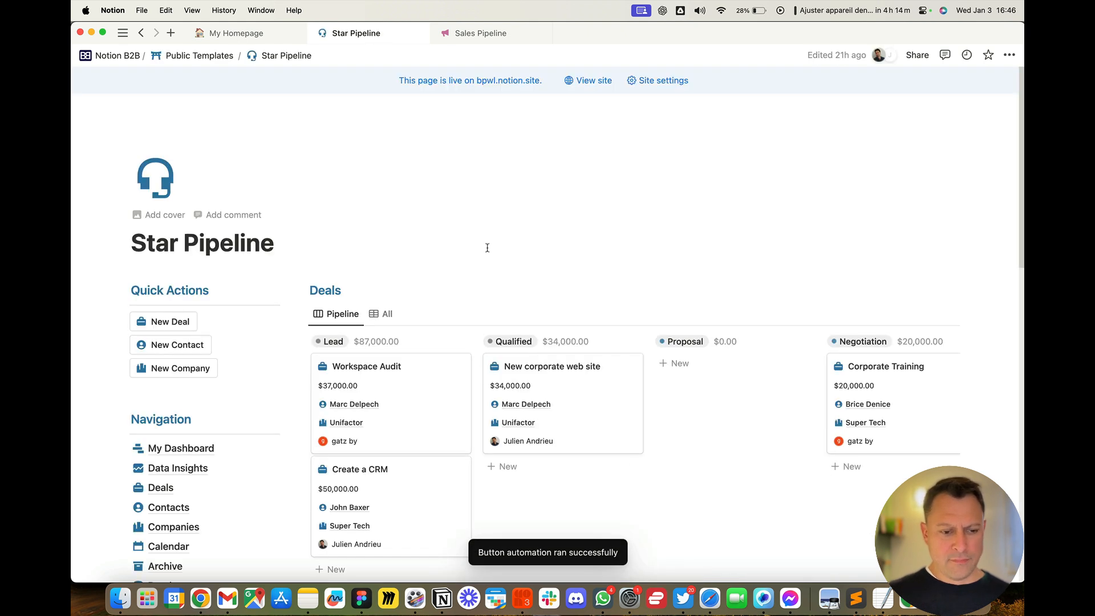
{"action": "scroll", "coordinate": [487, 248], "scroll_direction": "down", "scroll_amount": 1}
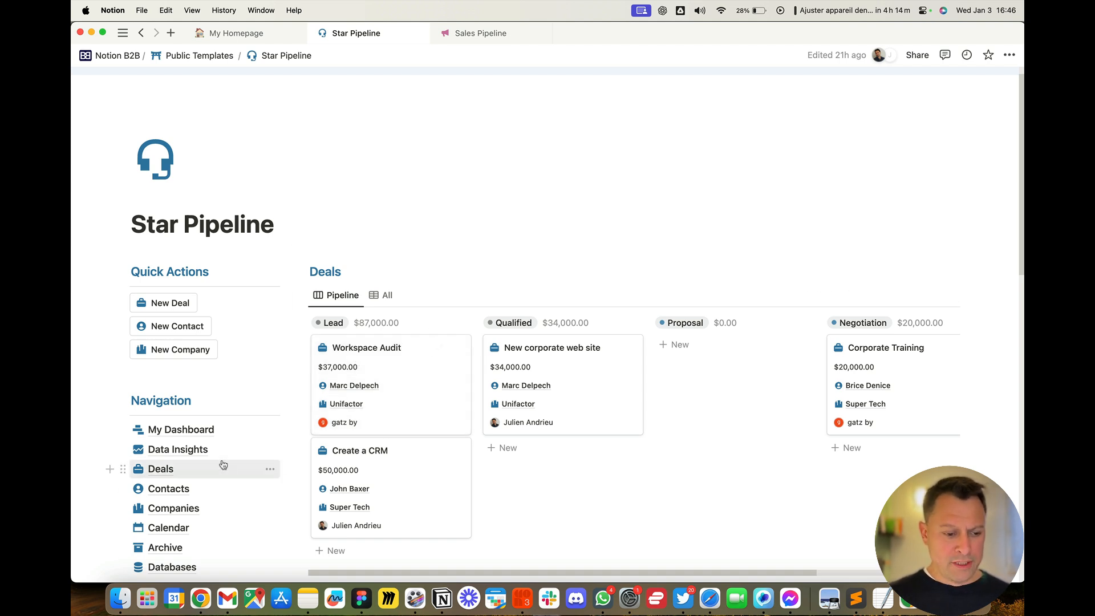
{"action": "scroll", "coordinate": [221, 464], "scroll_direction": "down", "scroll_amount": 1}
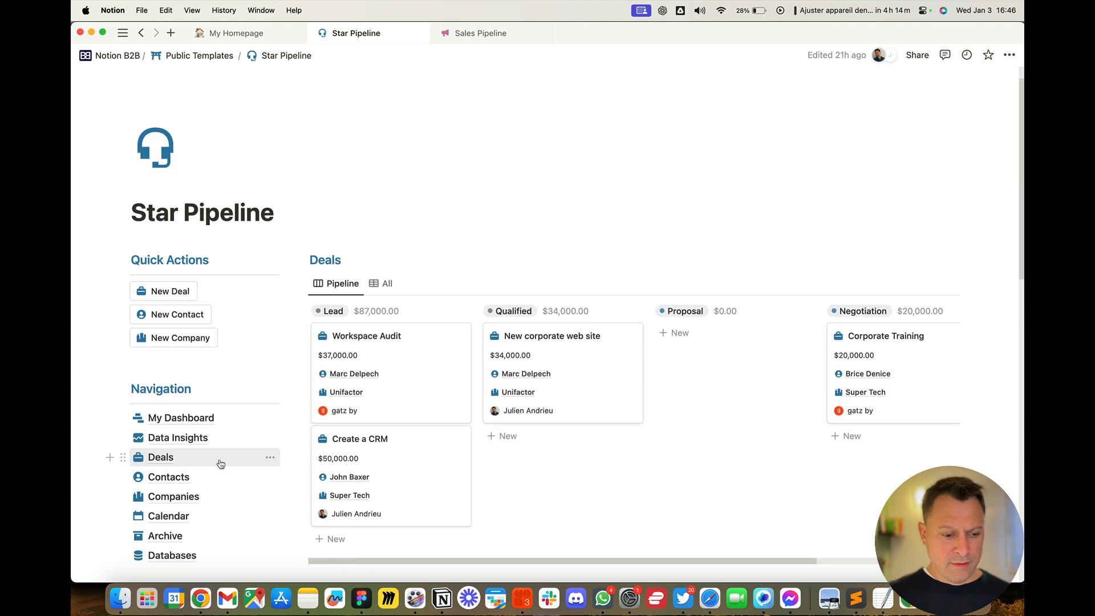
Reopen Data Insights and examine the Total Deals in Tunnel, New Deals in Tunnel, Won/Lost, # Deals per Owner and Pipeline per Owner charts.
{"action": "left_click", "coordinate": [188, 445]}
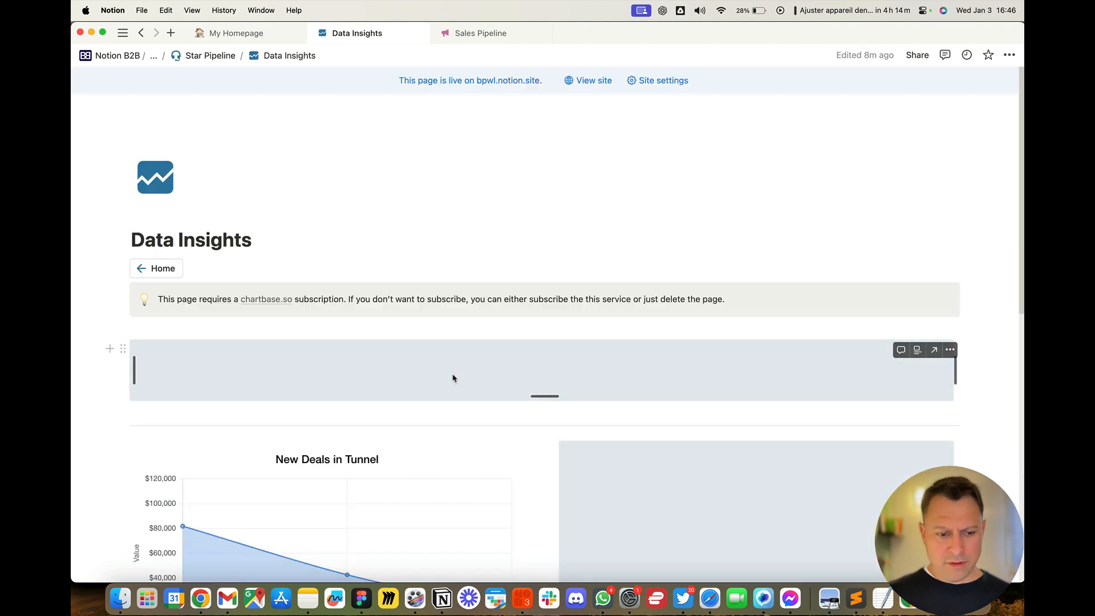
{"action": "scroll", "coordinate": [455, 377], "scroll_direction": "down", "scroll_amount": 10}
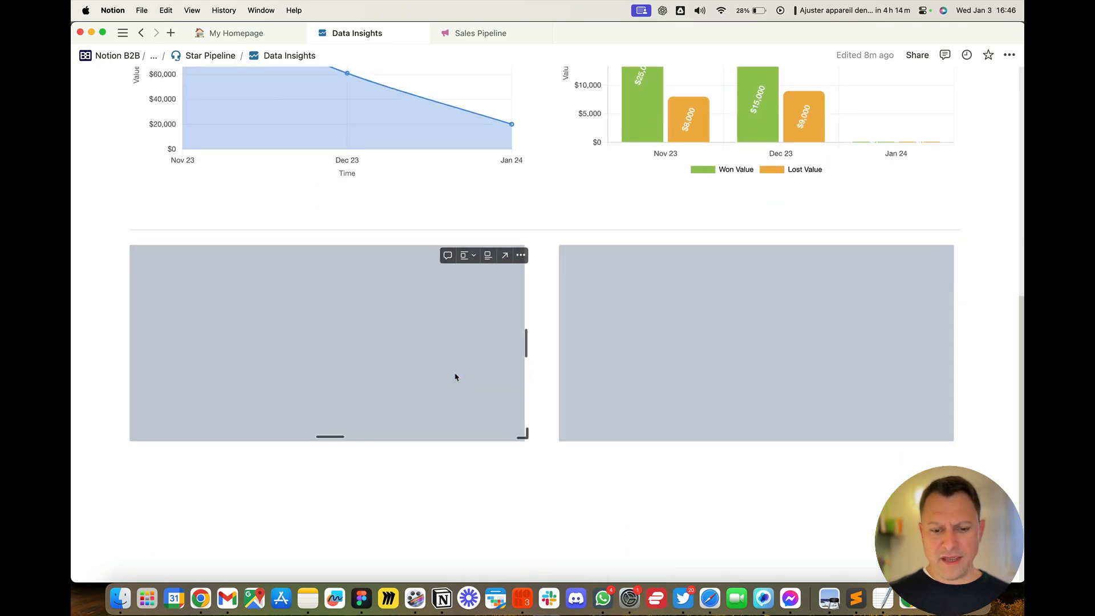
{"action": "scroll", "coordinate": [454, 377], "scroll_direction": "up", "scroll_amount": 10}
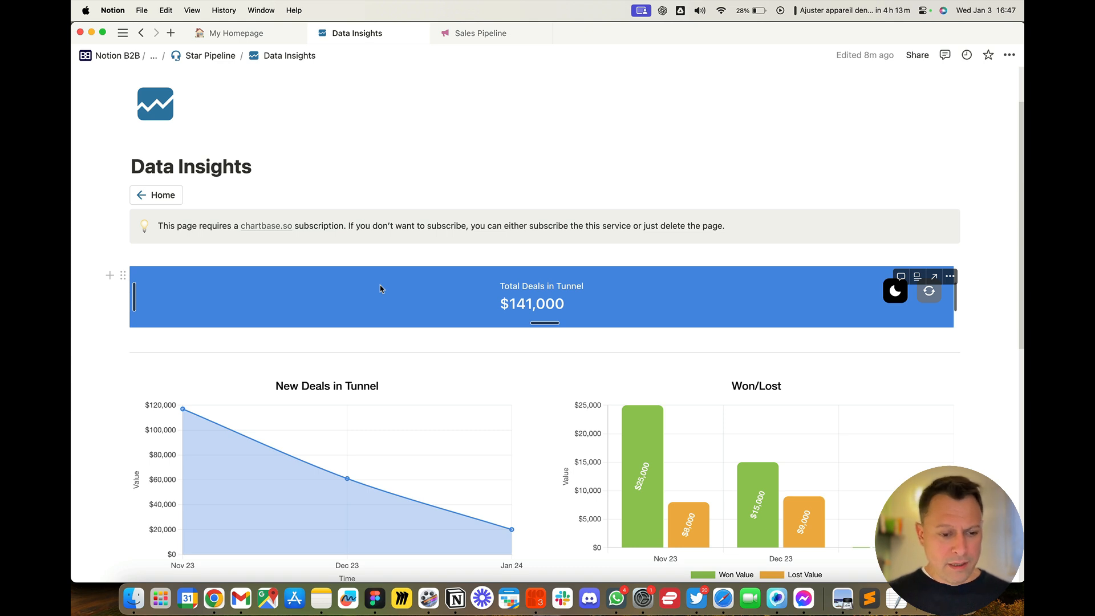
{"action": "scroll", "coordinate": [379, 288], "scroll_direction": "down", "scroll_amount": 5}
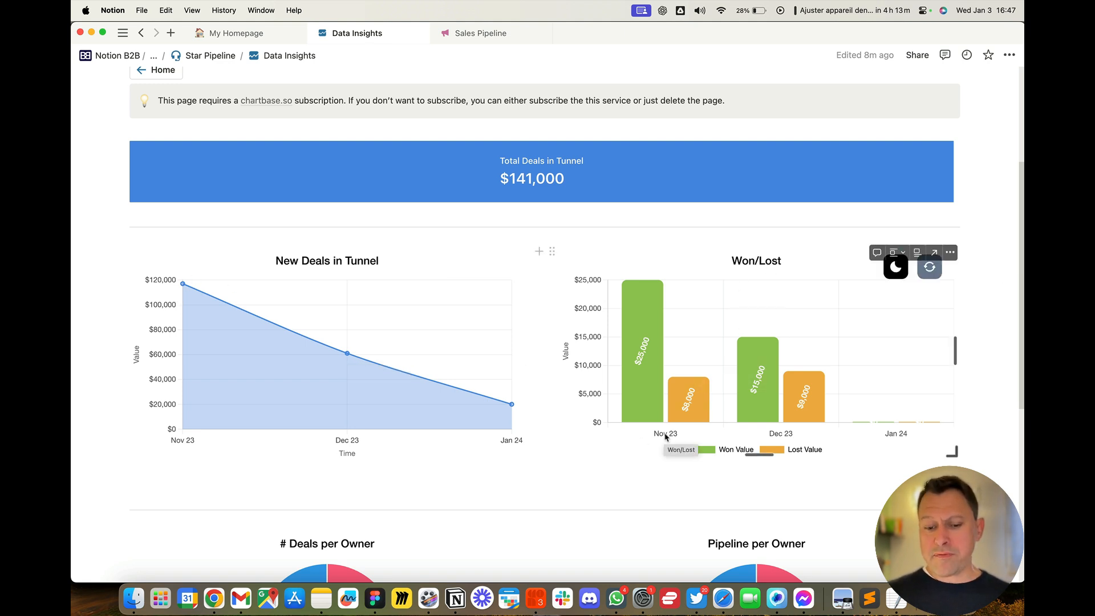
{"action": "mouse_move", "coordinate": [627, 311]}
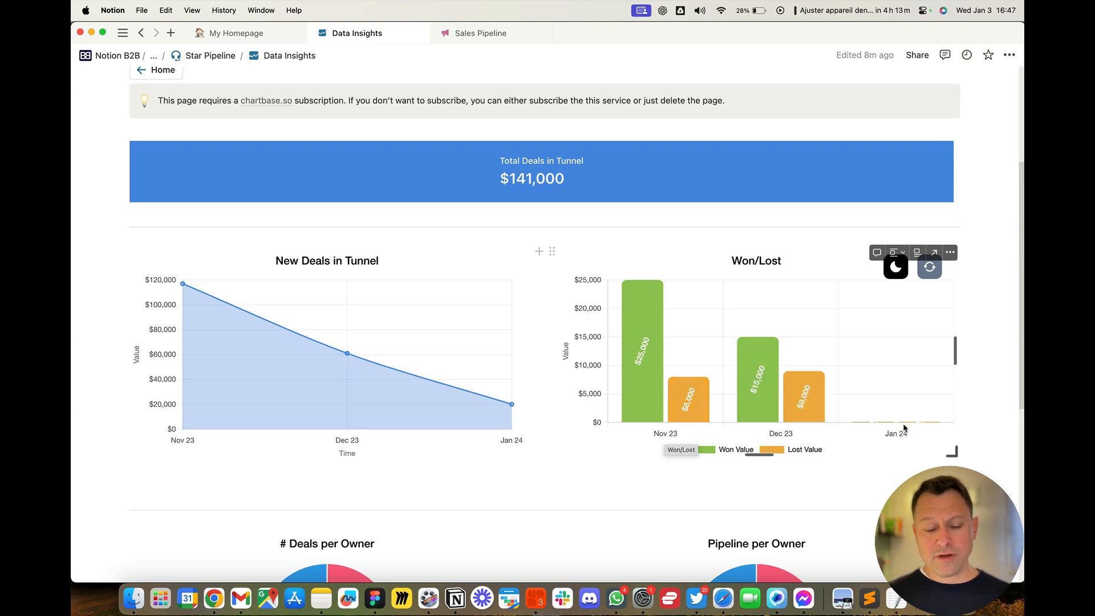
{"action": "scroll", "coordinate": [798, 433], "scroll_direction": "down", "scroll_amount": 3}
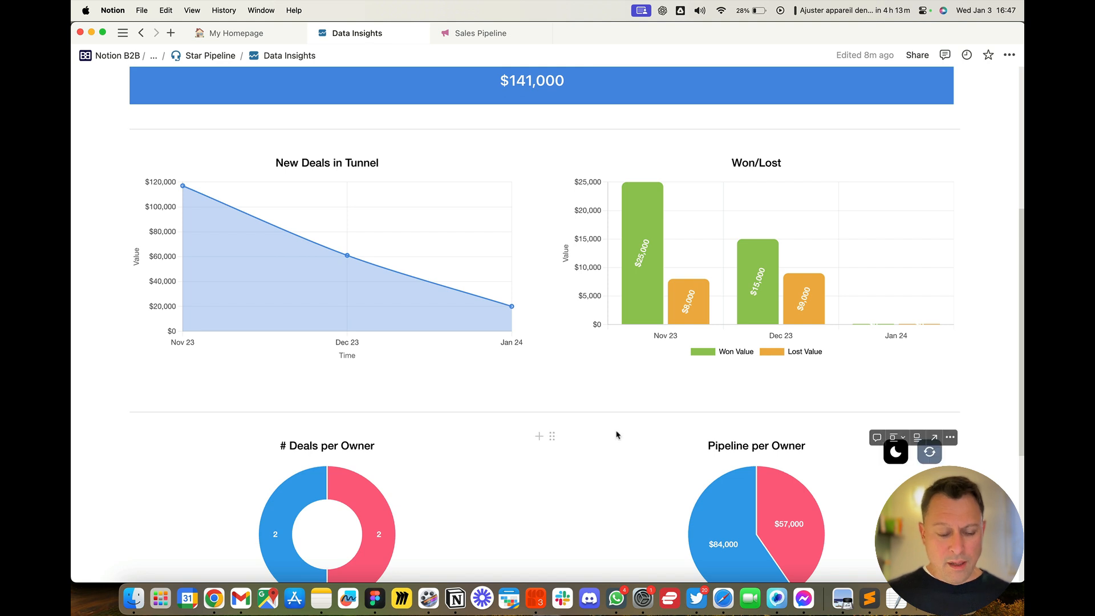
{"action": "scroll", "coordinate": [618, 434], "scroll_direction": "down", "scroll_amount": 5}
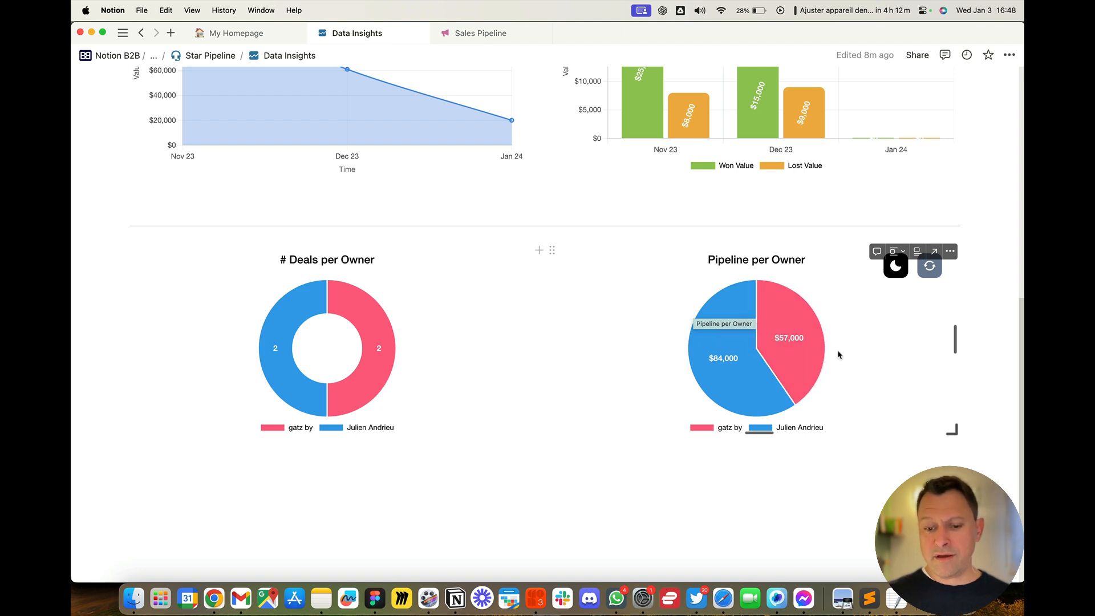
{"action": "mouse_move", "coordinate": [797, 350]}
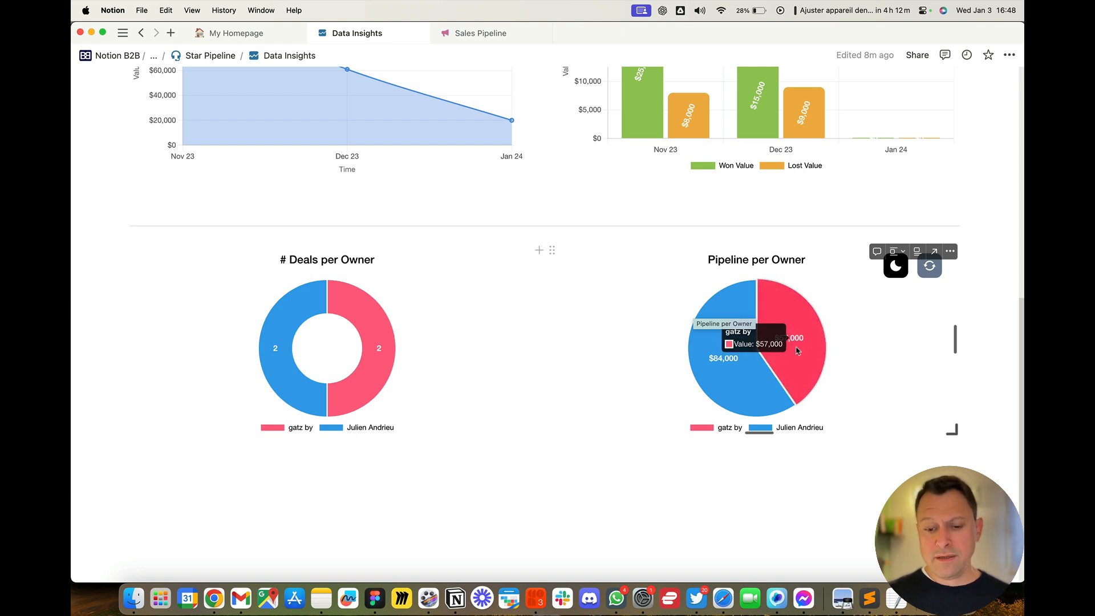
{"action": "mouse_move", "coordinate": [750, 379]}
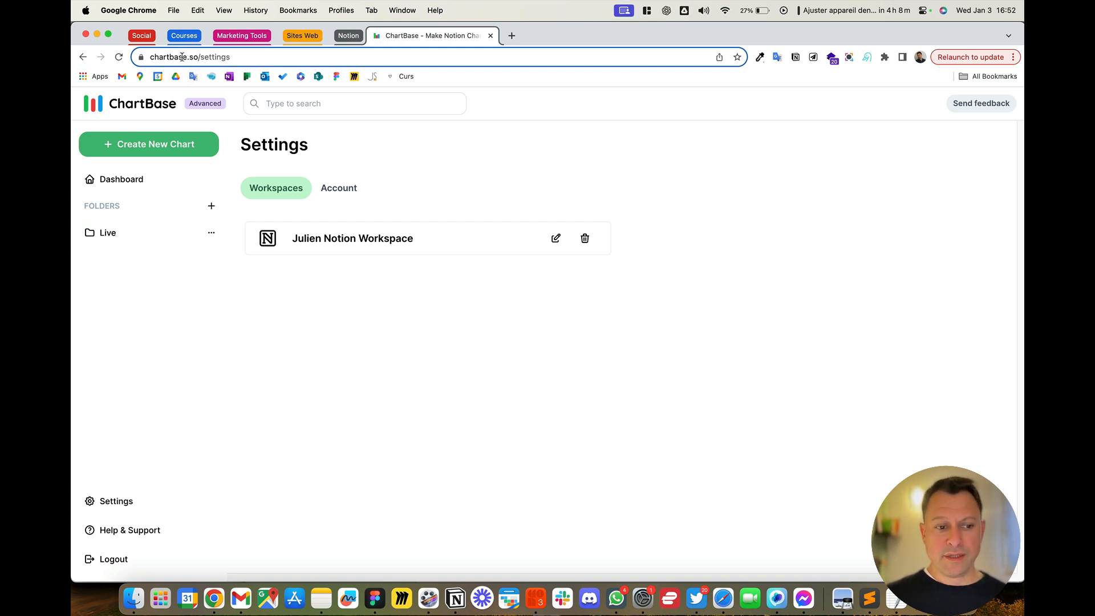
Start editing the Notion workspace connection in the ChartBase settings.
{"action": "left_click", "coordinate": [216, 57]}
{"action": "left_click", "coordinate": [216, 57]}
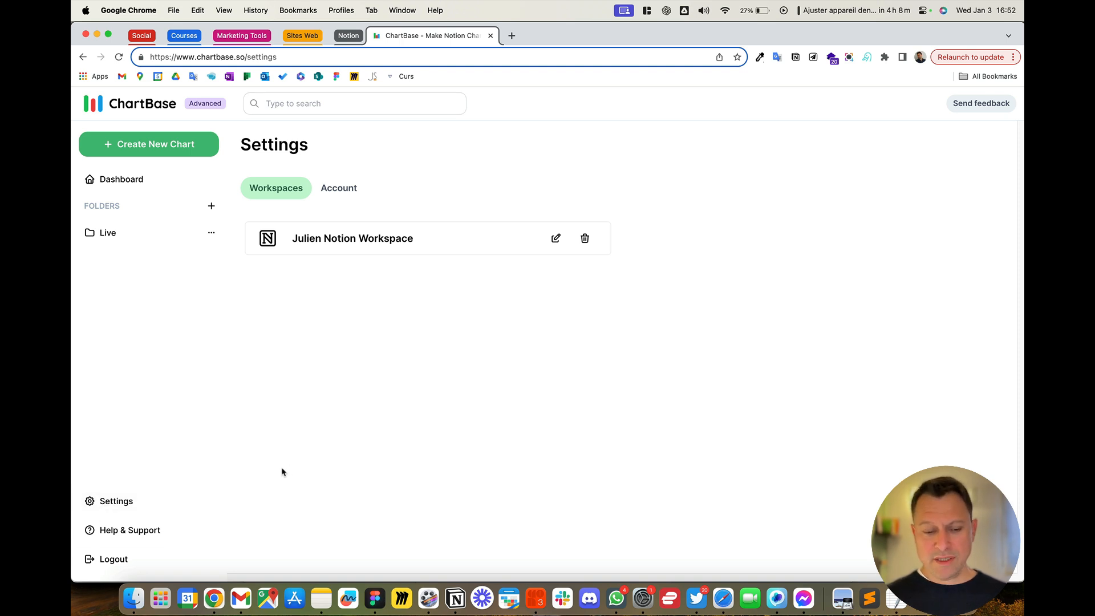
{"action": "left_click", "coordinate": [551, 241]}
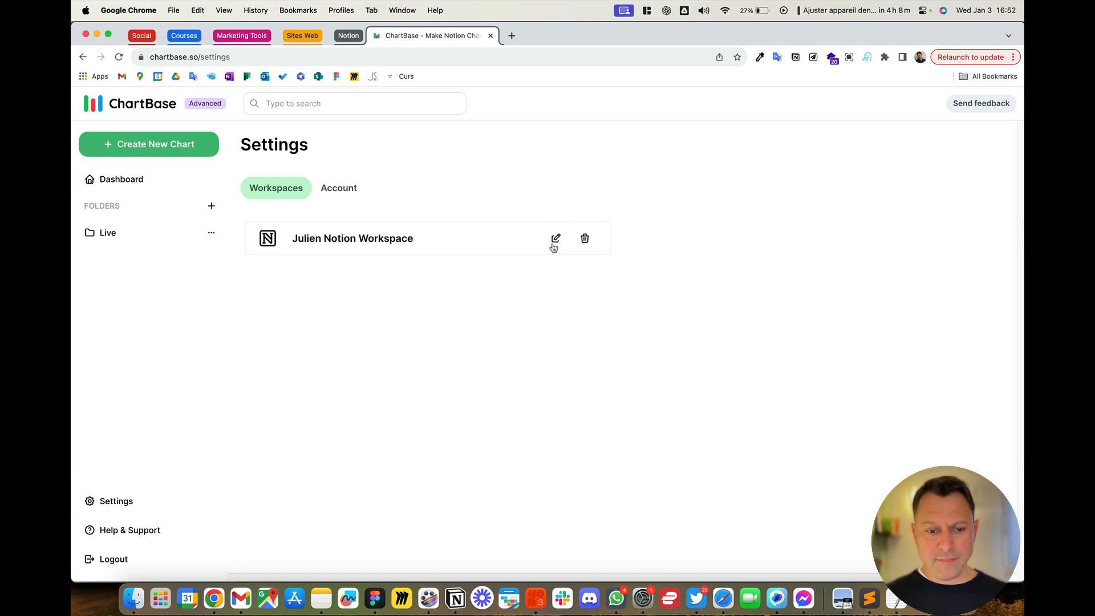
{"action": "left_click", "coordinate": [556, 238]}
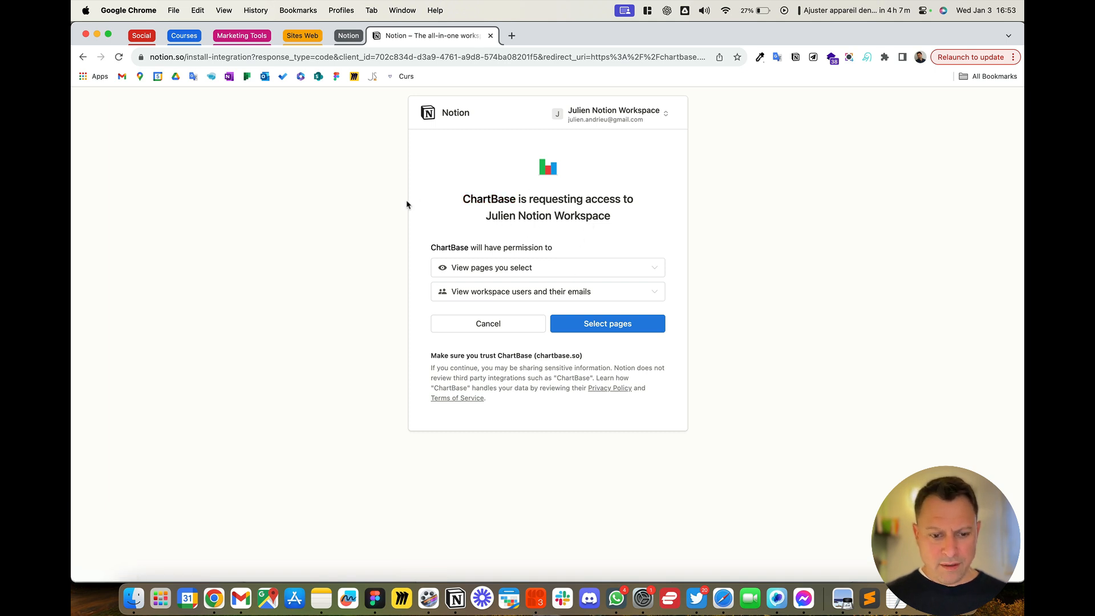
Review the workspace pages shared with ChartBase, keep Public Templates selected, and allow access.
{"action": "left_click", "coordinate": [616, 335]}
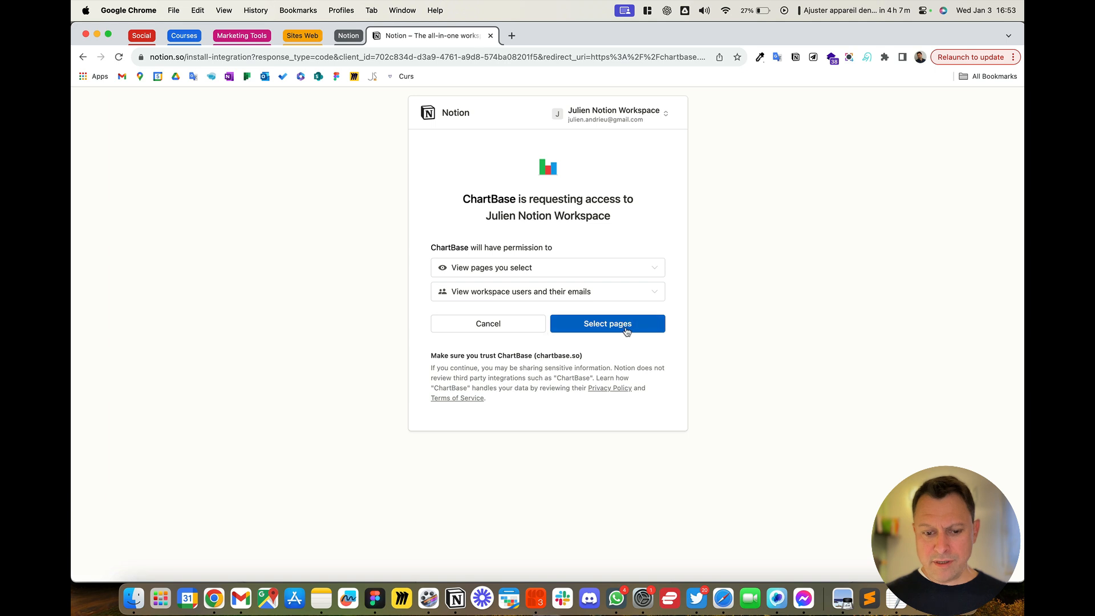
{"action": "scroll", "coordinate": [512, 304], "scroll_direction": "down", "scroll_amount": 3}
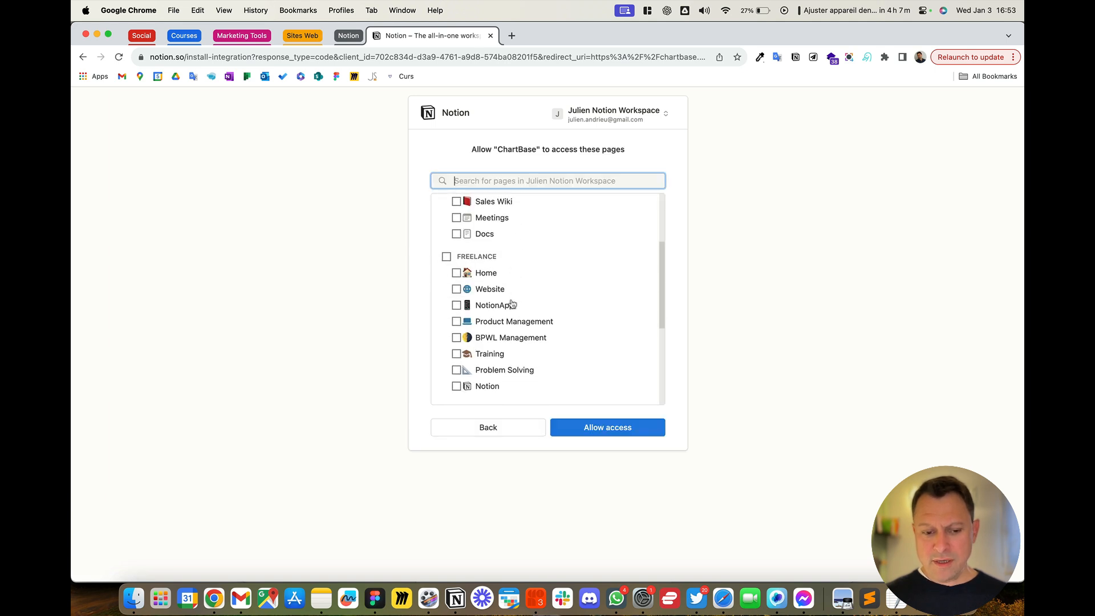
{"action": "scroll", "coordinate": [512, 304], "scroll_direction": "down", "scroll_amount": 3}
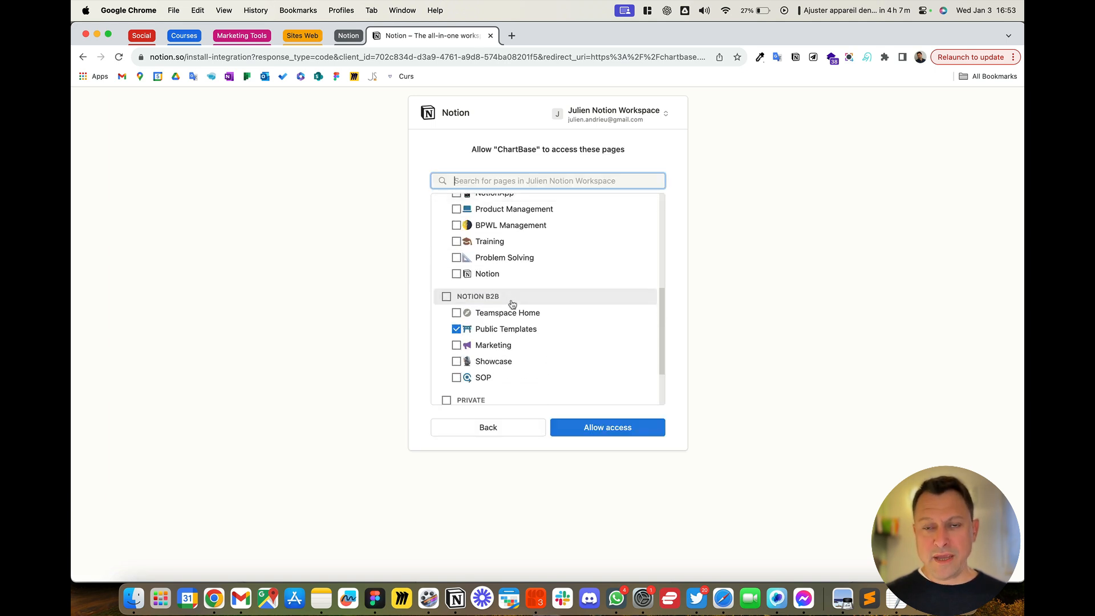
{"action": "scroll", "coordinate": [512, 304], "scroll_direction": "down", "scroll_amount": 3}
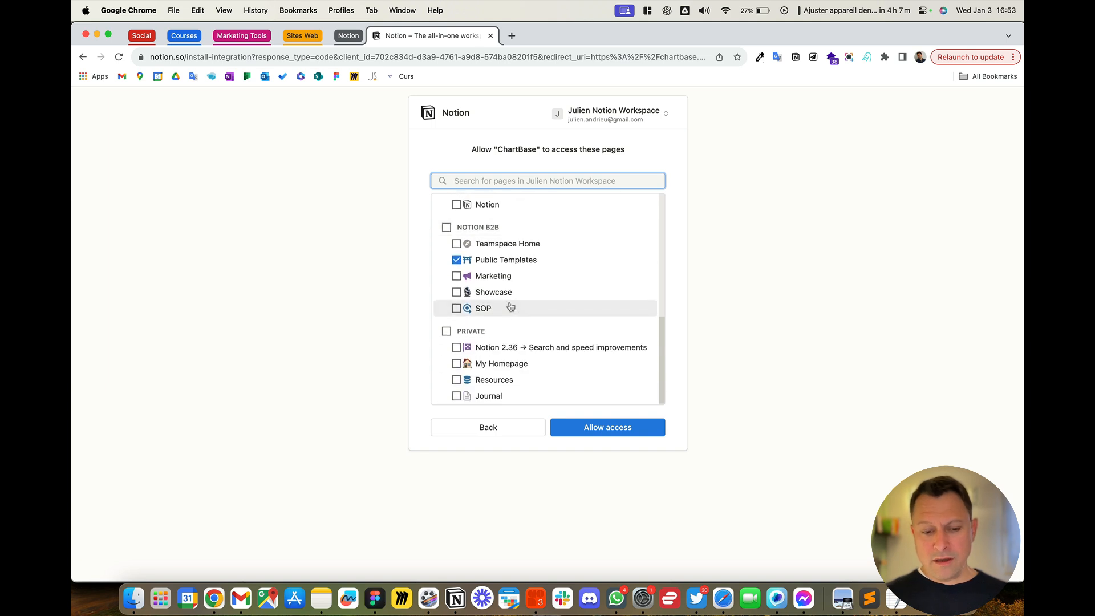
{"action": "scroll", "coordinate": [510, 308], "scroll_direction": "up", "scroll_amount": 1}
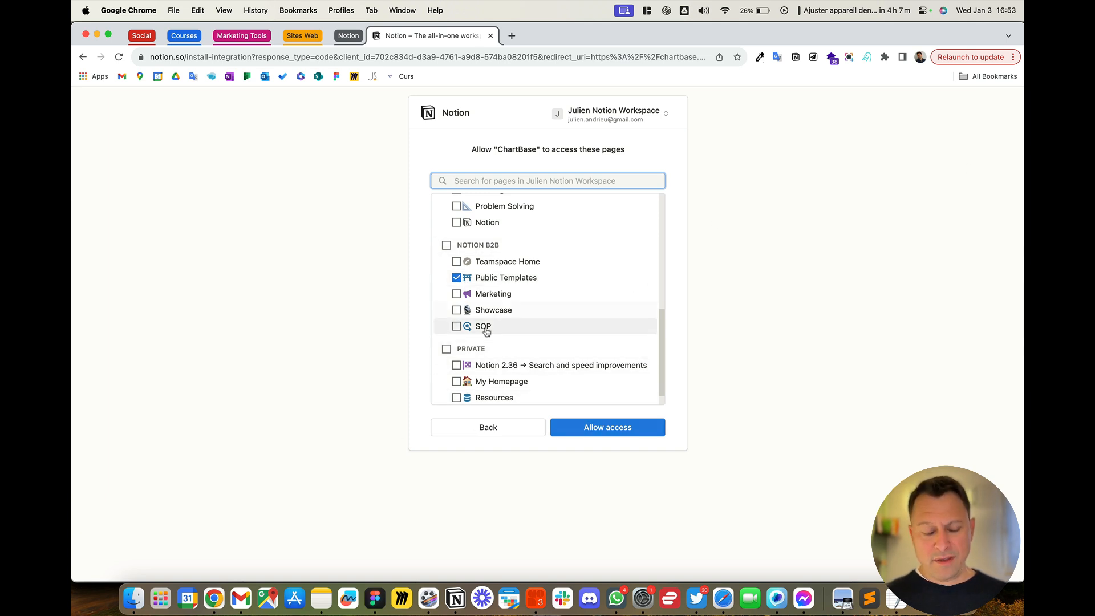
{"action": "left_click", "coordinate": [613, 429]}
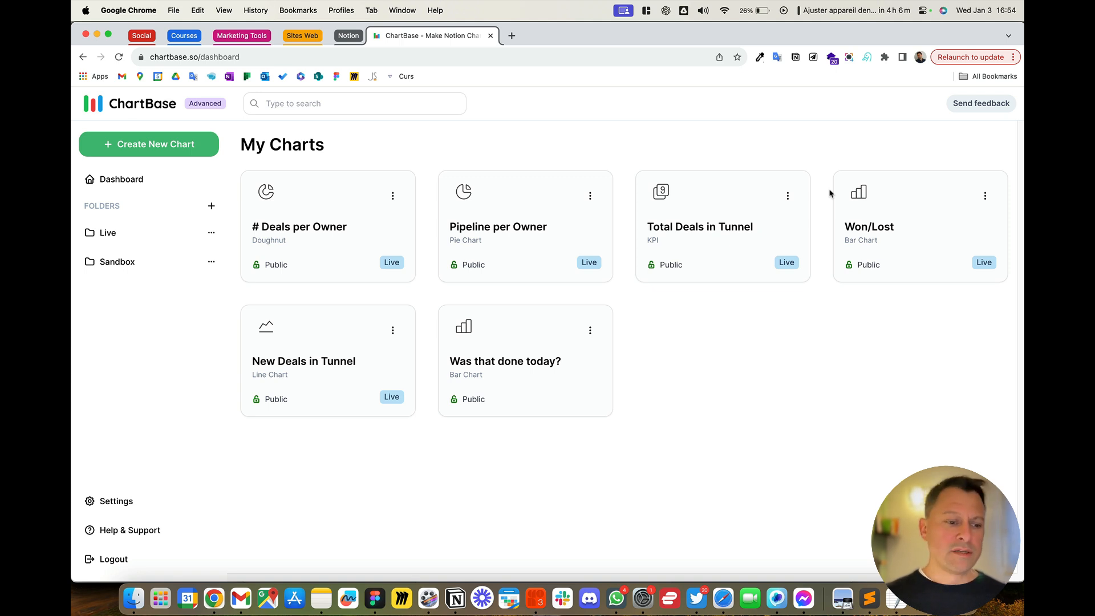
Look at the charts stored in the Live and Sandbox folders.
{"action": "left_click", "coordinate": [129, 239]}
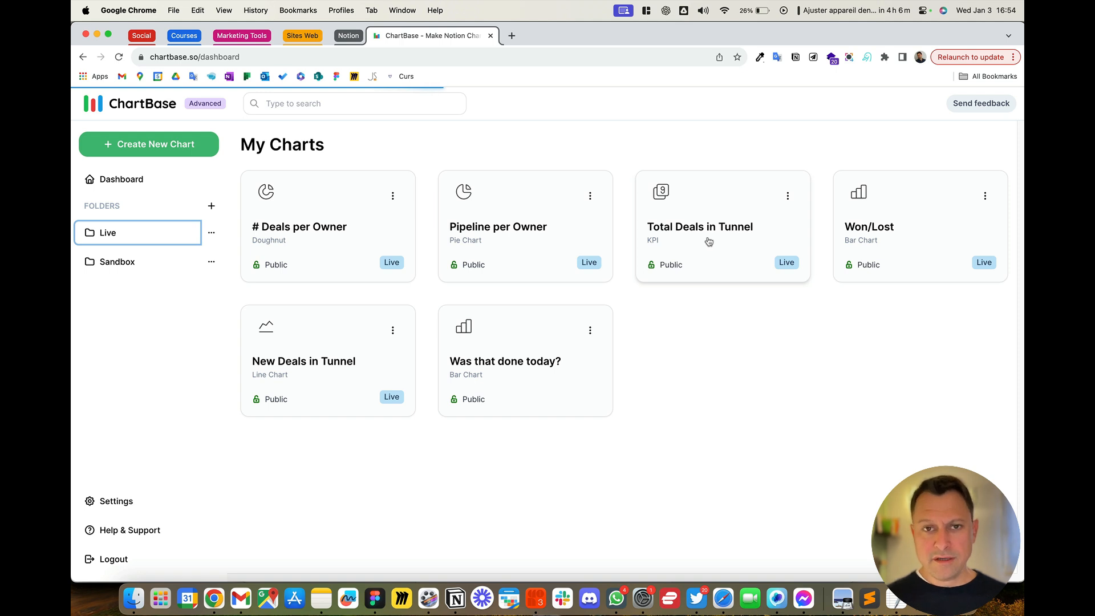
{"action": "left_click", "coordinate": [131, 262]}
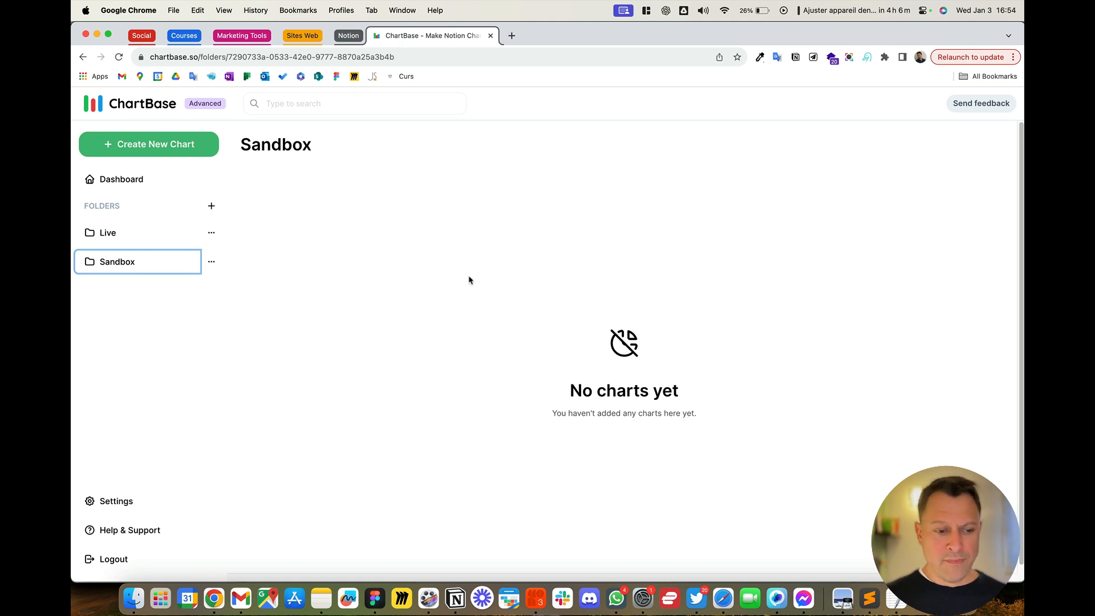
{"action": "left_click", "coordinate": [126, 243]}
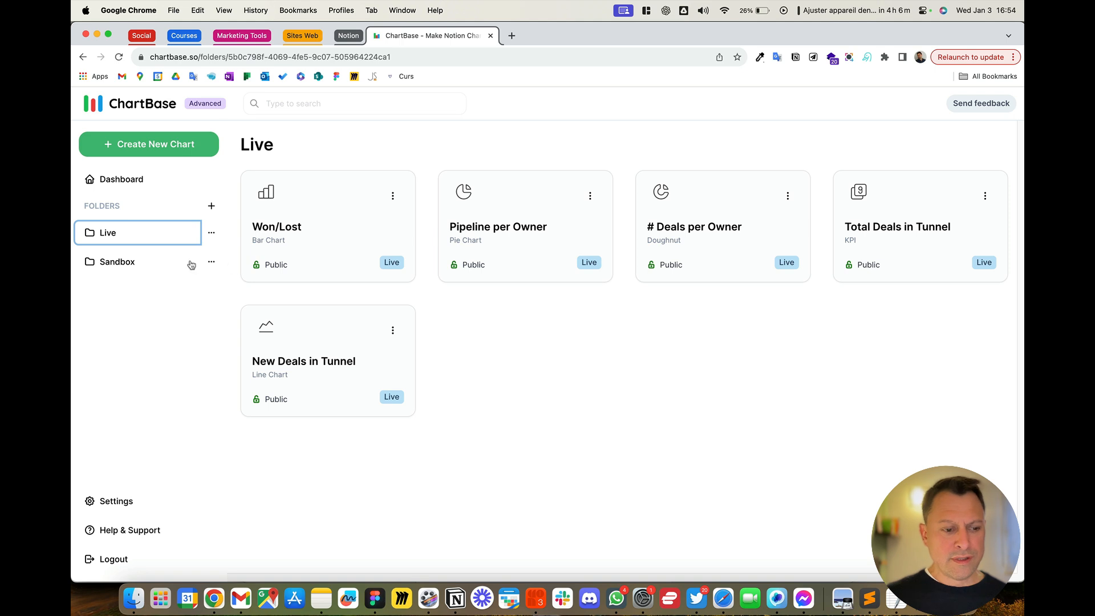
Start a new Bar Chart in the Sandbox folder and proceed to the database selection.
{"action": "left_click", "coordinate": [142, 260]}
{"action": "left_click", "coordinate": [151, 144]}
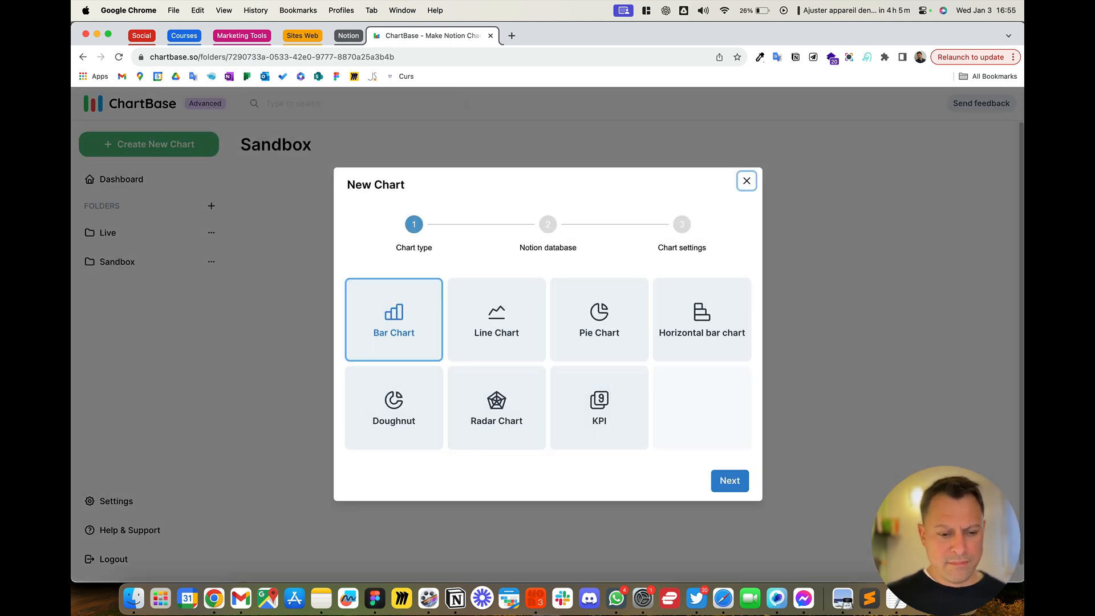
{"action": "left_click", "coordinate": [738, 486]}
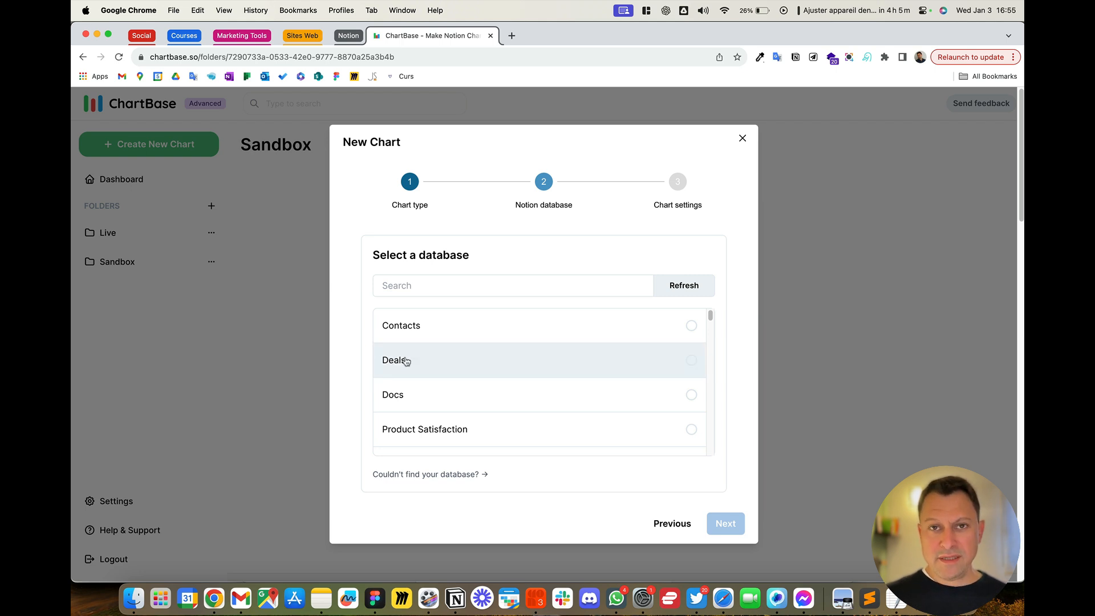
Switch to Notion and open the Deals database from the Star Pipeline's Databases page to examine its properties.
{"action": "left_click", "coordinate": [456, 599]}
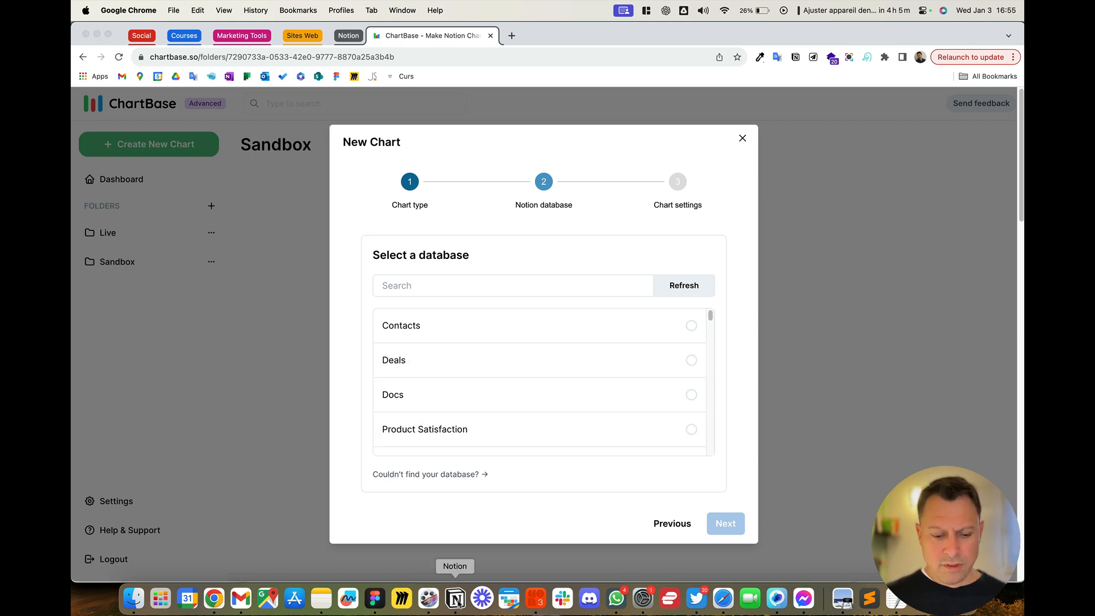
{"action": "scroll", "coordinate": [514, 297], "scroll_direction": "up", "scroll_amount": 10}
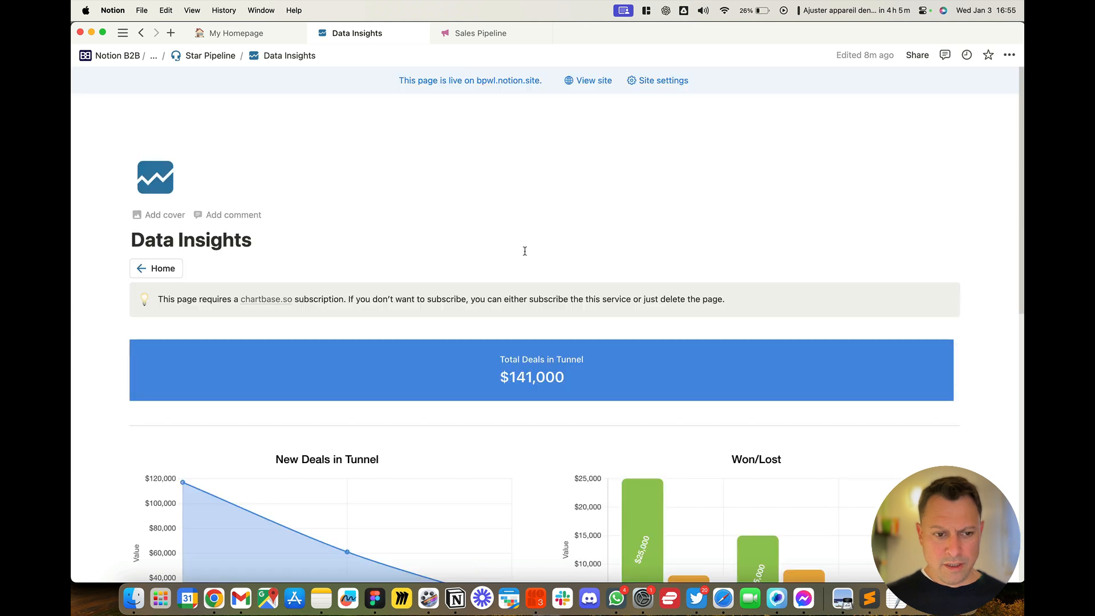
{"action": "left_click", "coordinate": [191, 56]}
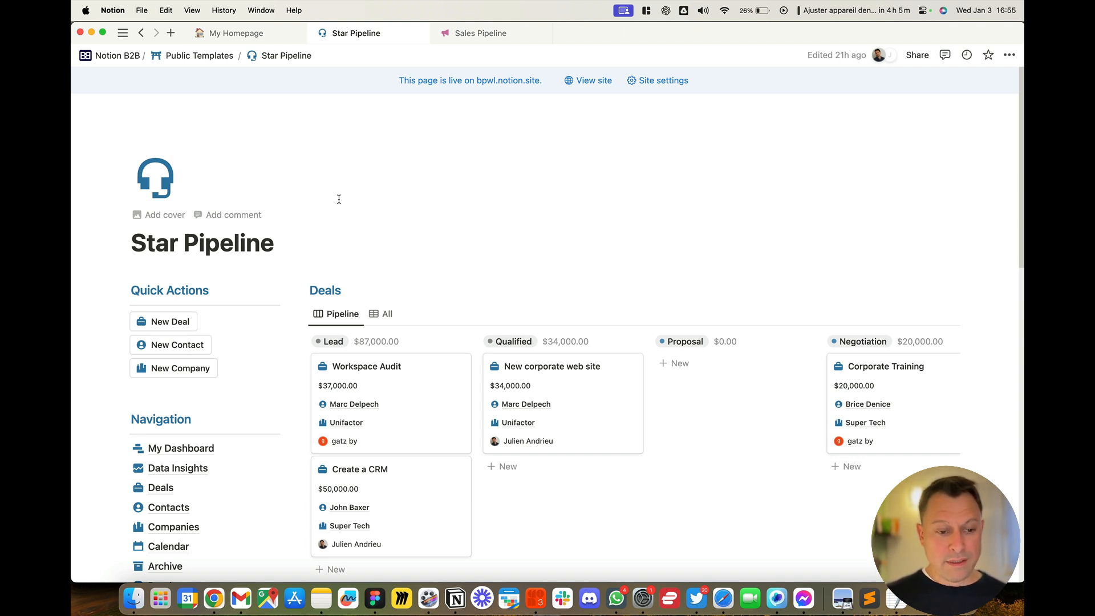
{"action": "scroll", "coordinate": [339, 199], "scroll_direction": "down", "scroll_amount": 1}
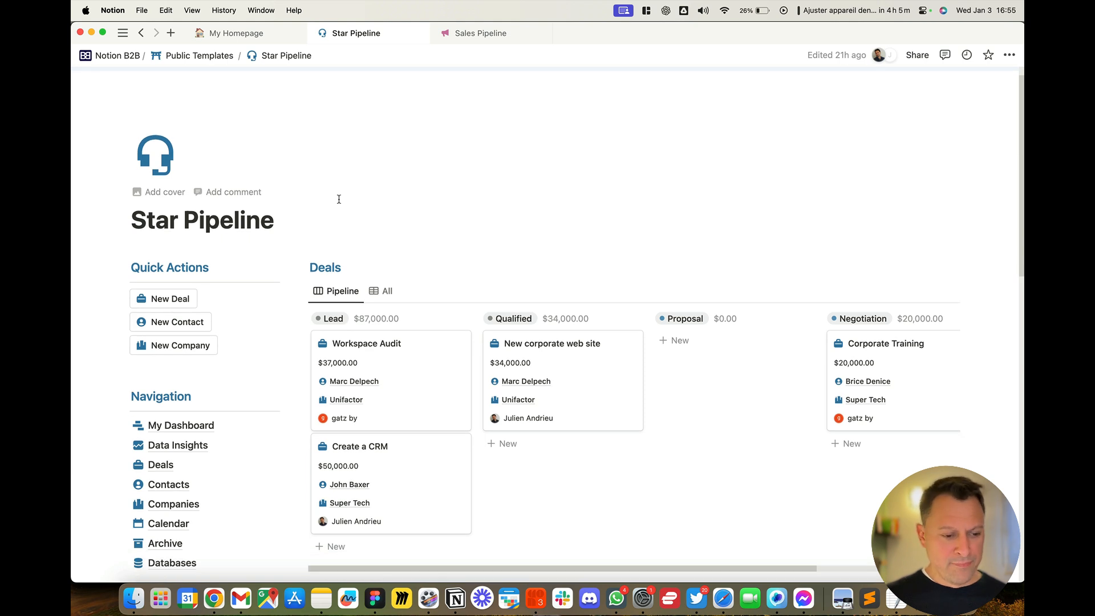
{"action": "scroll", "coordinate": [339, 199], "scroll_direction": "down", "scroll_amount": 7}
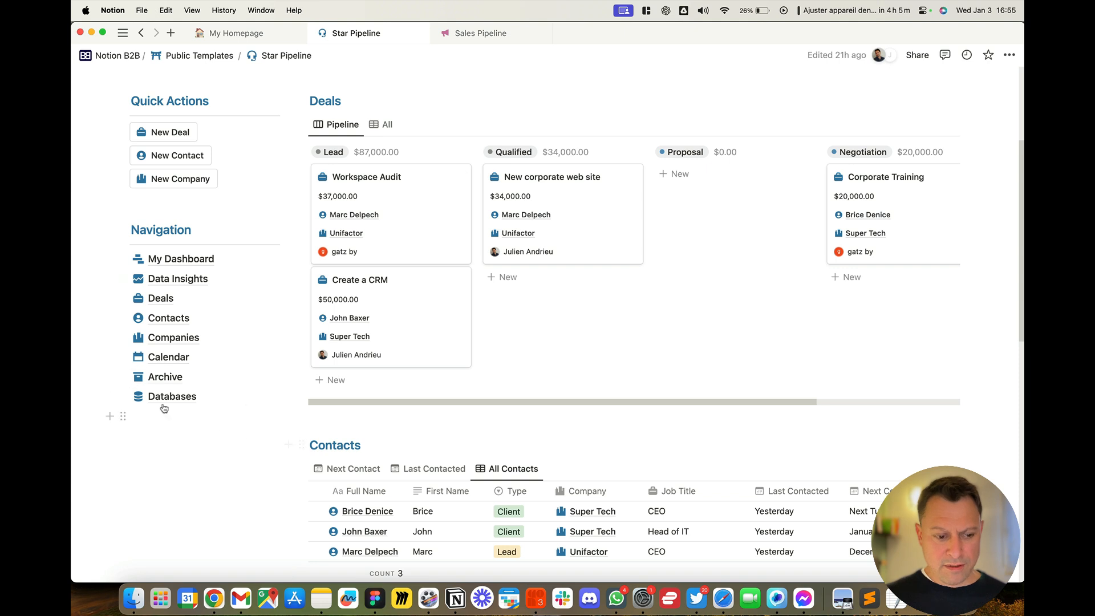
{"action": "left_click", "coordinate": [164, 400]}
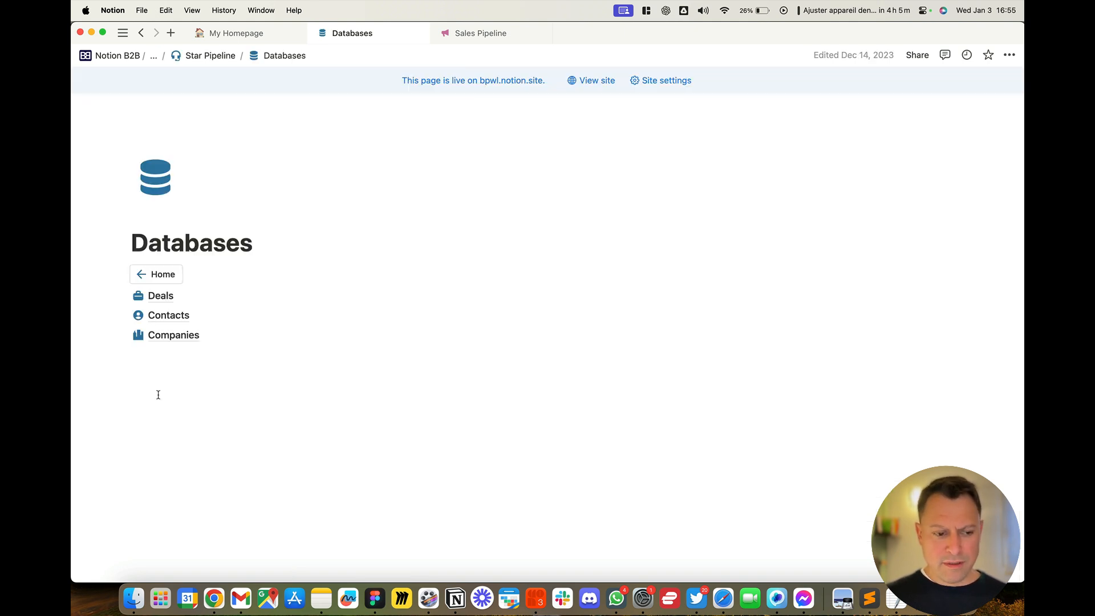
{"action": "mouse_move", "coordinate": [155, 334]}
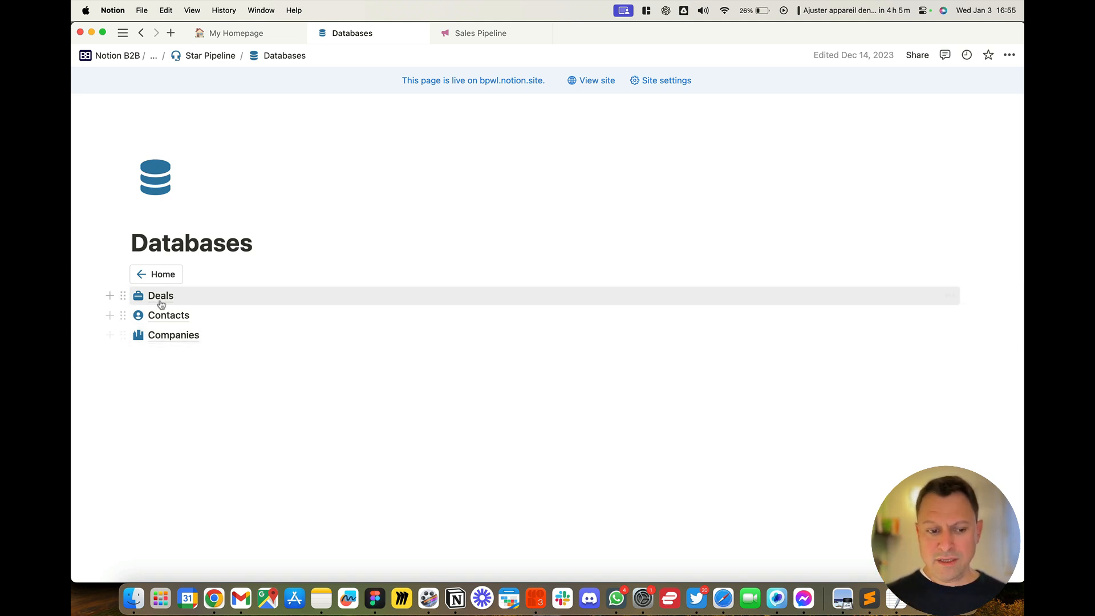
{"action": "left_click", "coordinate": [227, 298]}
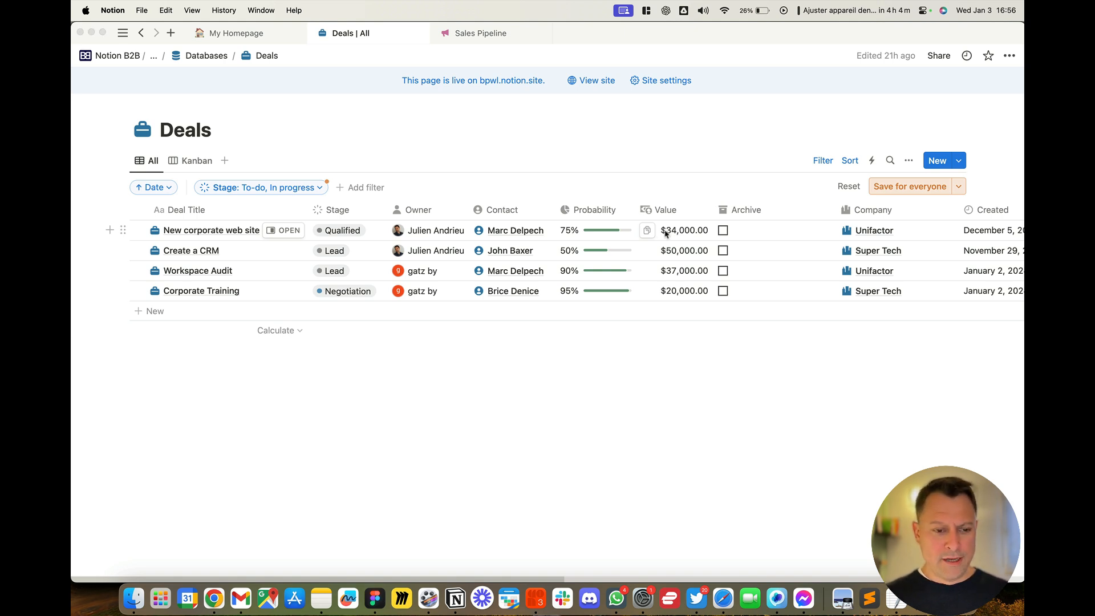
Return to ChartBase in Chrome, choose Deals as the chart's database, and proceed to the chart settings.
{"action": "key", "text": "super+Tab"}
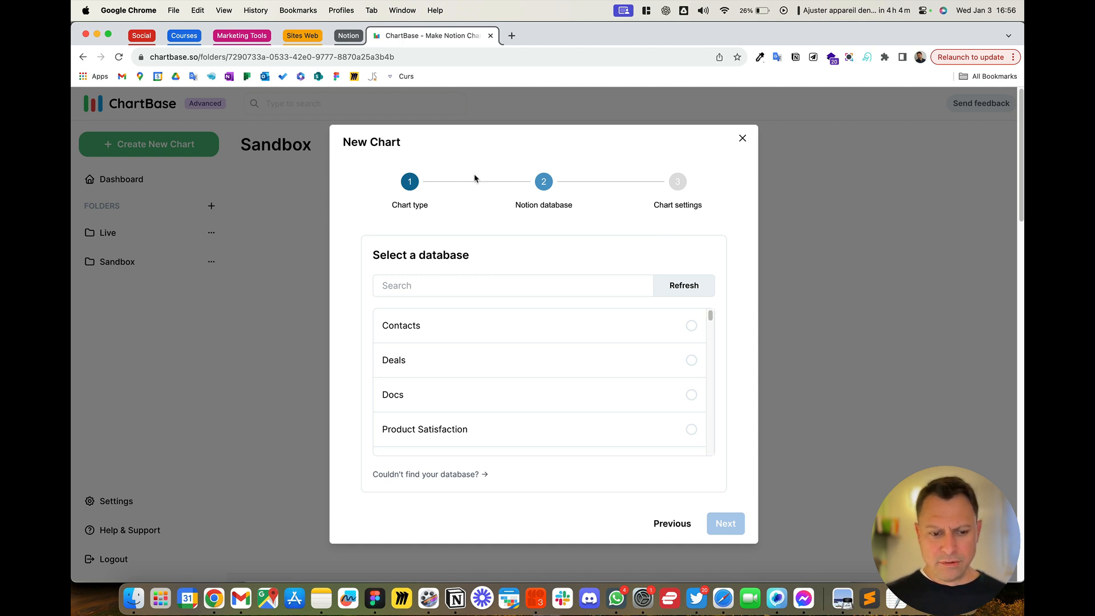
{"action": "left_click", "coordinate": [691, 370]}
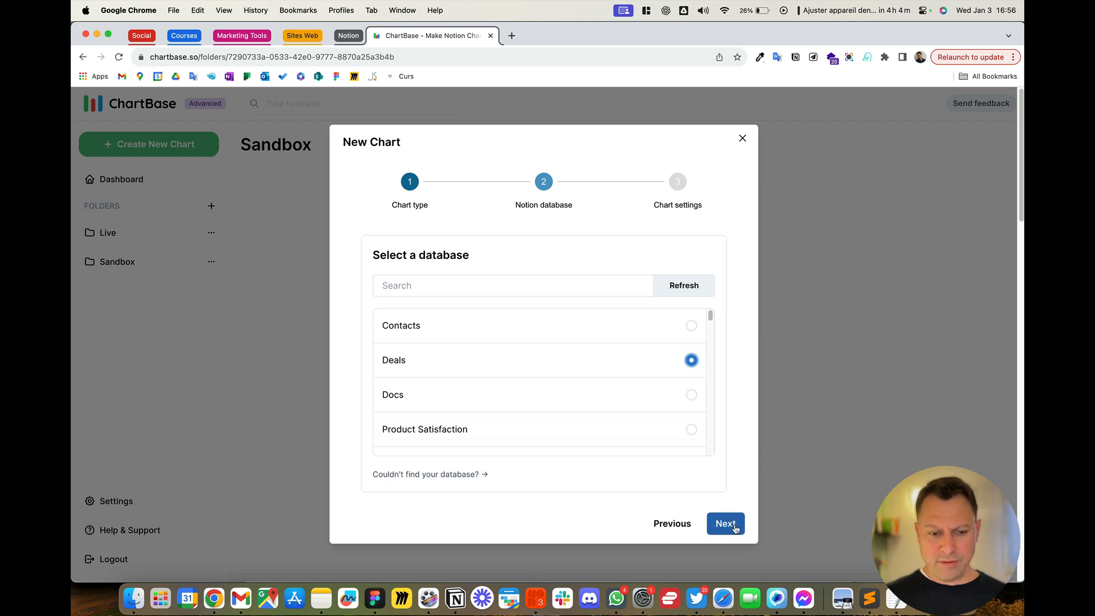
{"action": "left_click", "coordinate": [725, 523]}
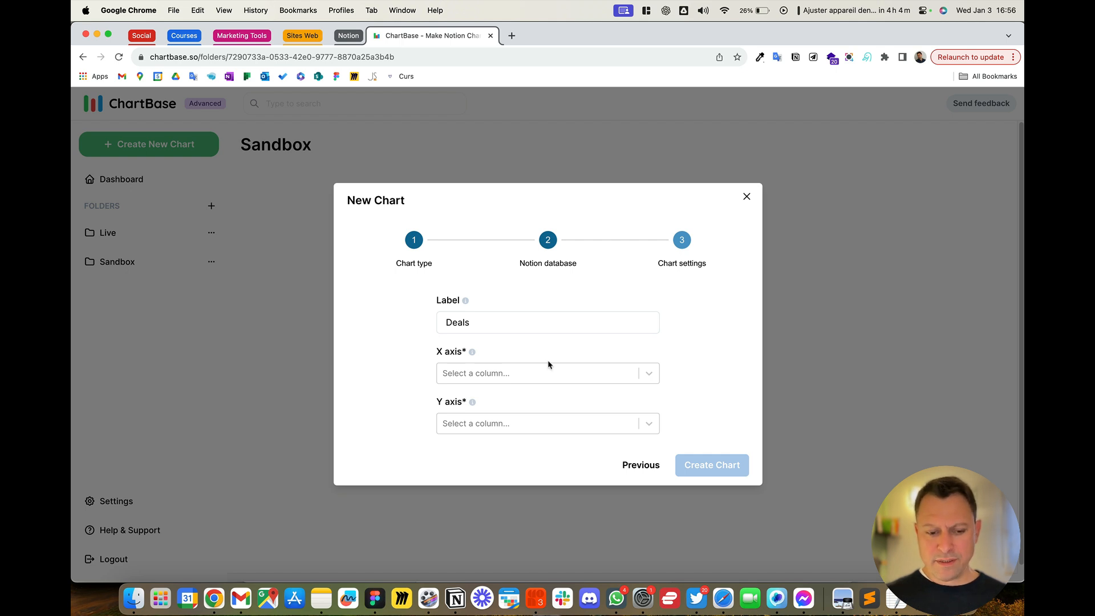
Set the new chart's X axis to the Date column.
{"action": "left_click", "coordinate": [591, 377]}
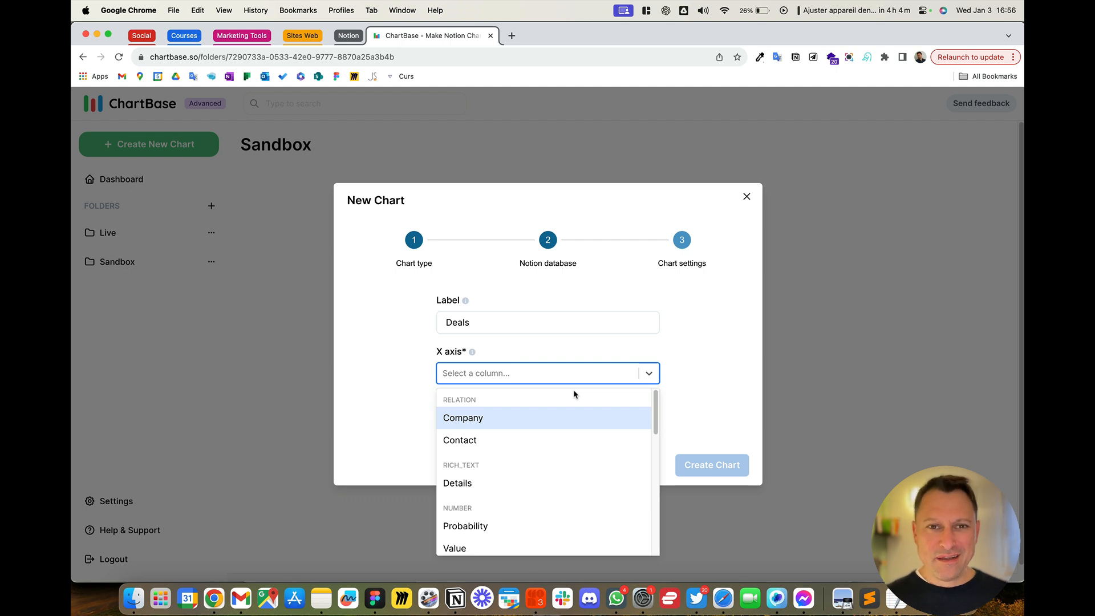
{"action": "scroll", "coordinate": [564, 450], "scroll_direction": "down", "scroll_amount": 3}
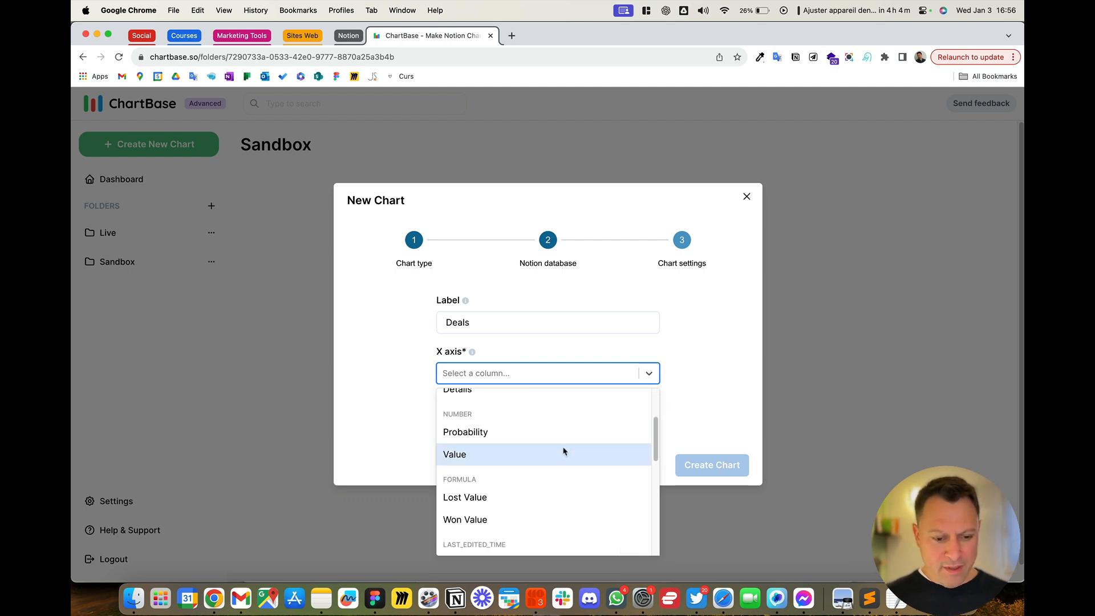
{"action": "scroll", "coordinate": [565, 452], "scroll_direction": "down", "scroll_amount": 3}
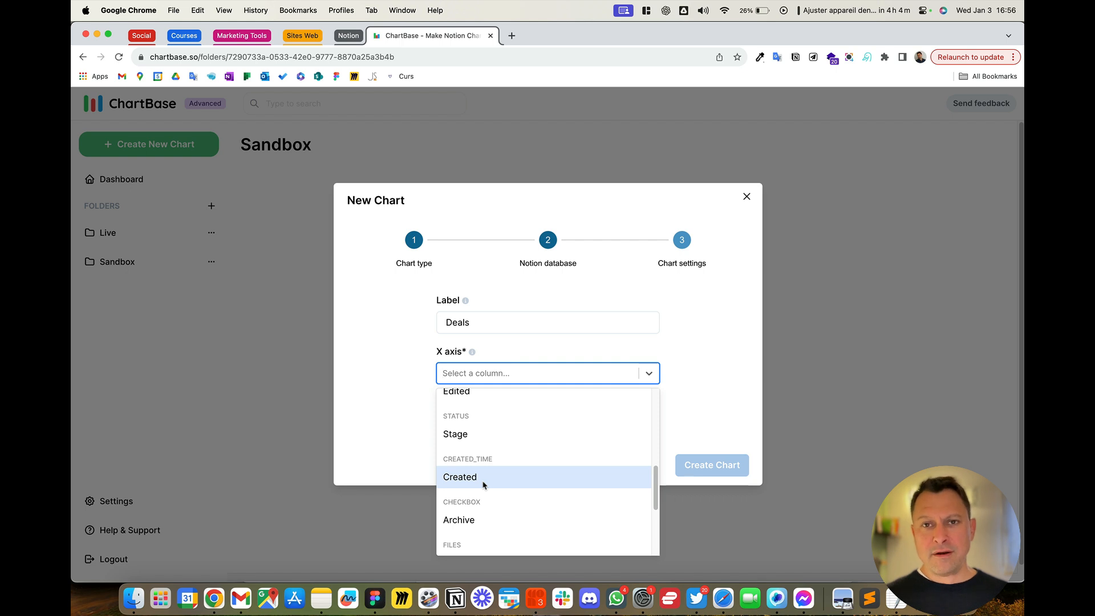
{"action": "scroll", "coordinate": [483, 484], "scroll_direction": "down", "scroll_amount": 3}
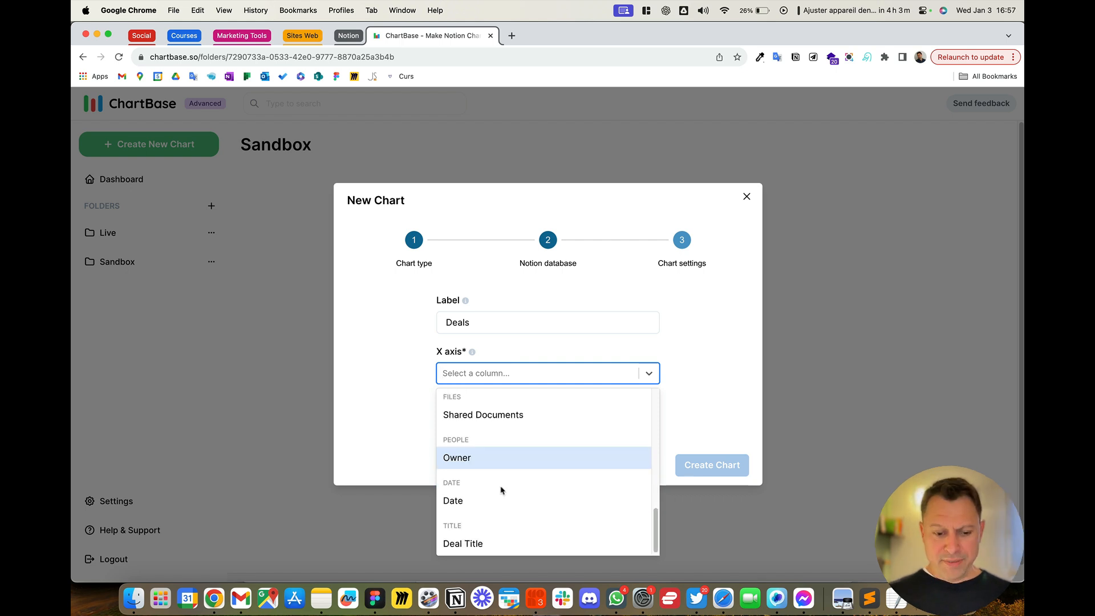
{"action": "left_click", "coordinate": [470, 502]}
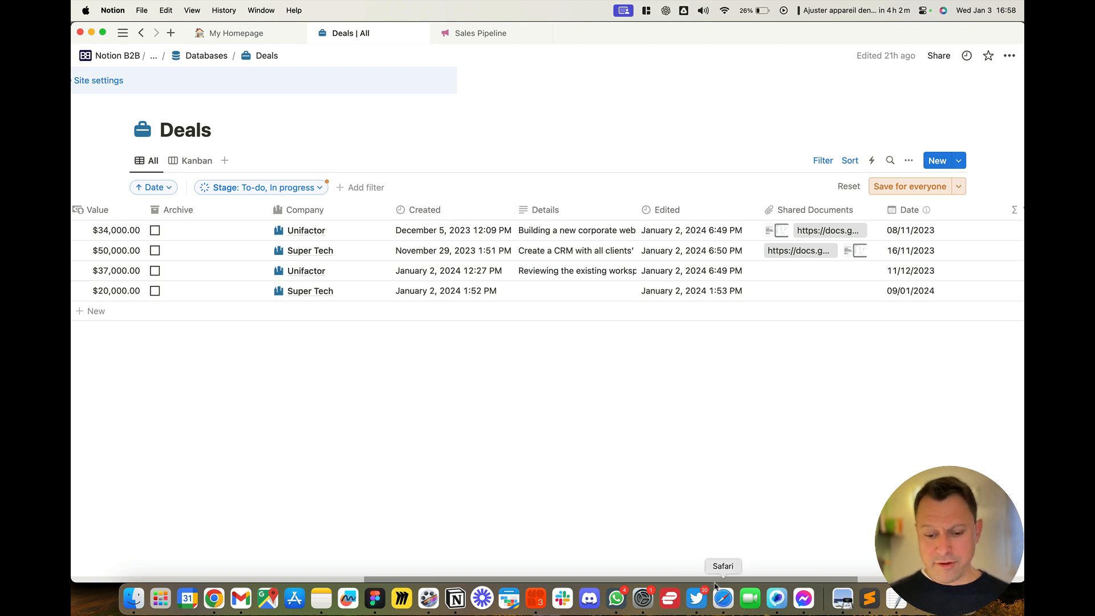
Look through the Deals table's last columns and the property types available for a new property in Notion, without adding one.
{"action": "scroll", "coordinate": [717, 576], "scroll_direction": "right", "scroll_amount": 10}
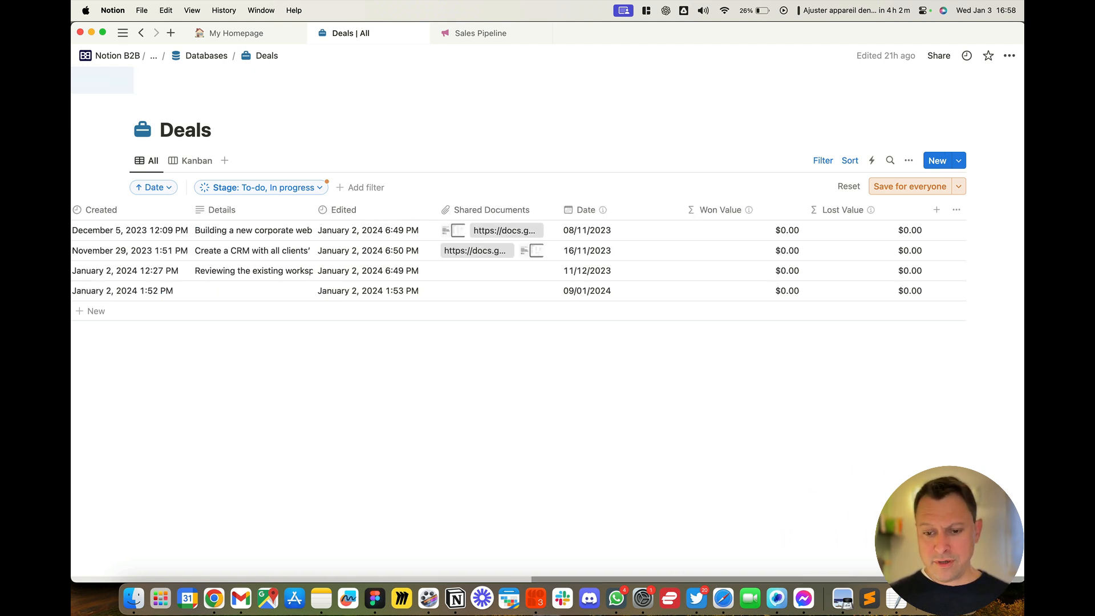
{"action": "left_click", "coordinate": [936, 209]}
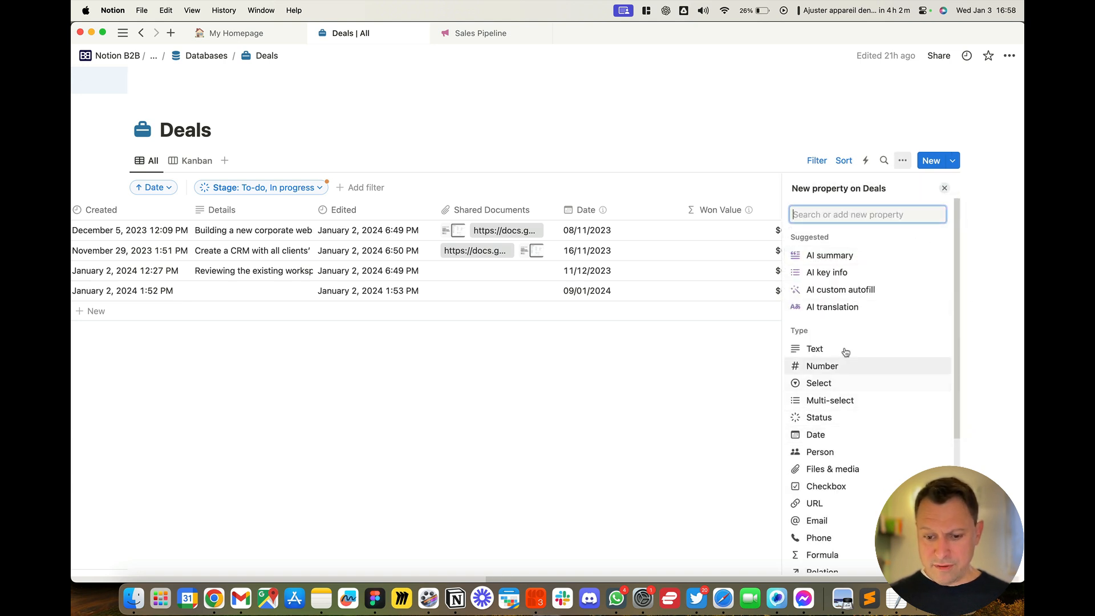
{"action": "scroll", "coordinate": [876, 499], "scroll_direction": "down", "scroll_amount": 5}
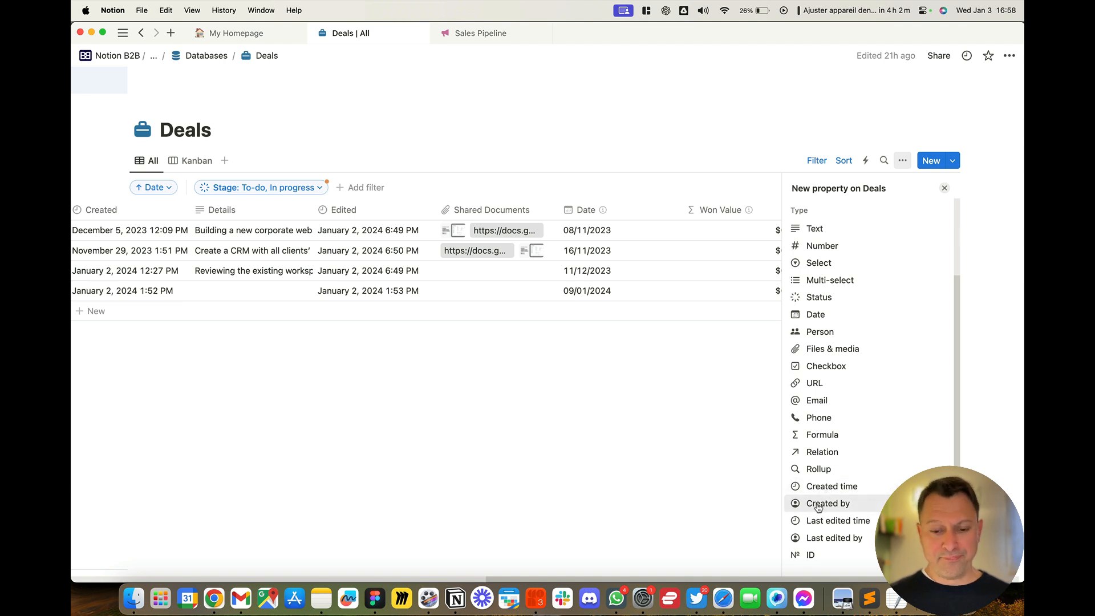
{"action": "left_click", "coordinate": [524, 406]}
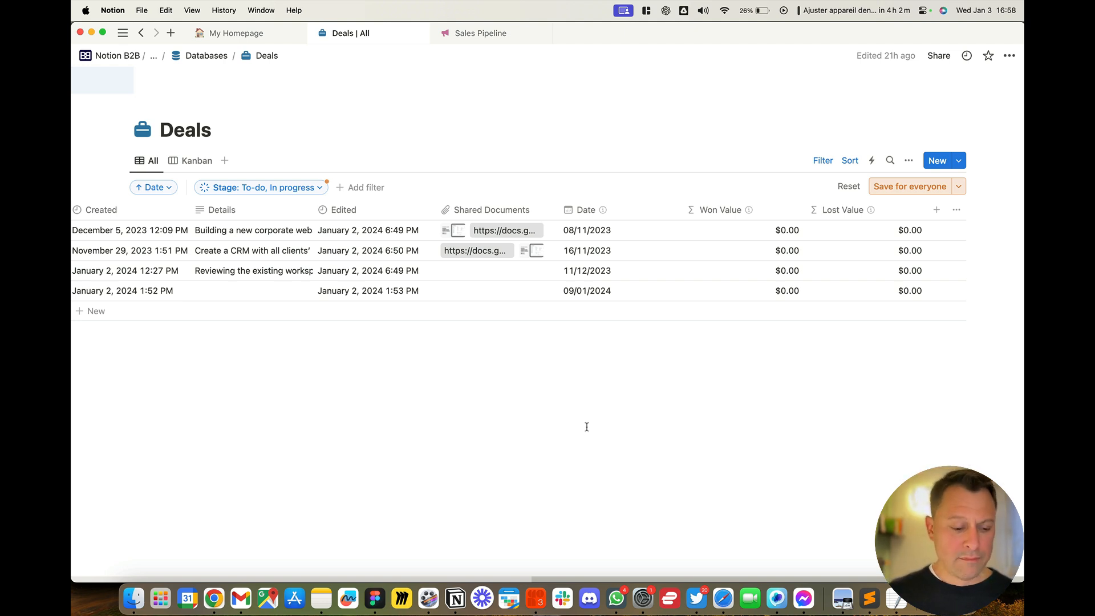
Return to ChartBase in Chrome and set the new chart's Y axis to the Won Value column.
{"action": "key", "text": "super+Tab"}
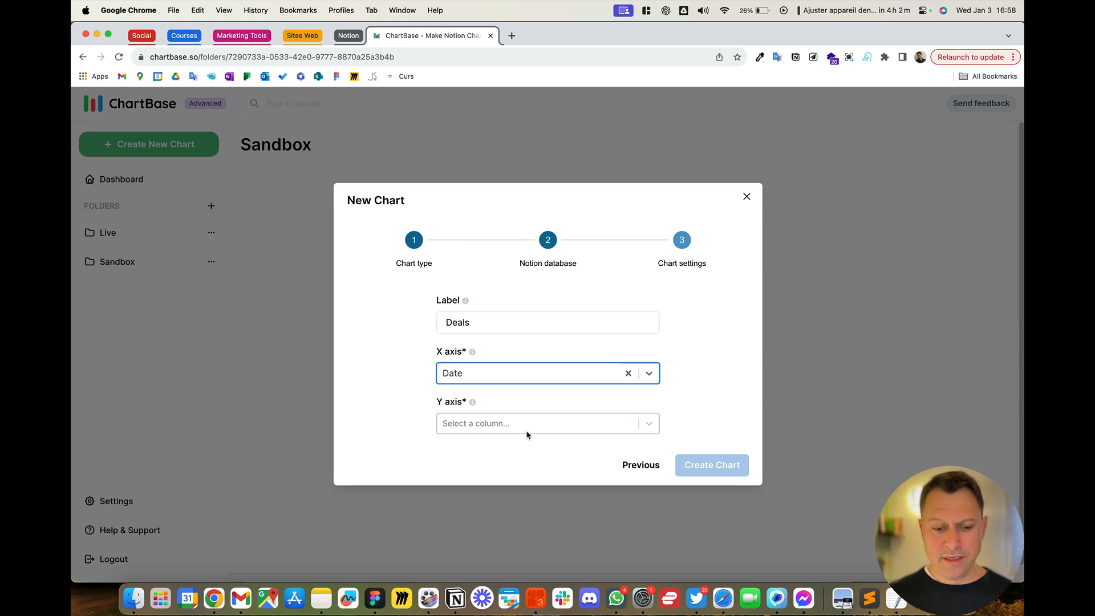
{"action": "left_click", "coordinate": [554, 421]}
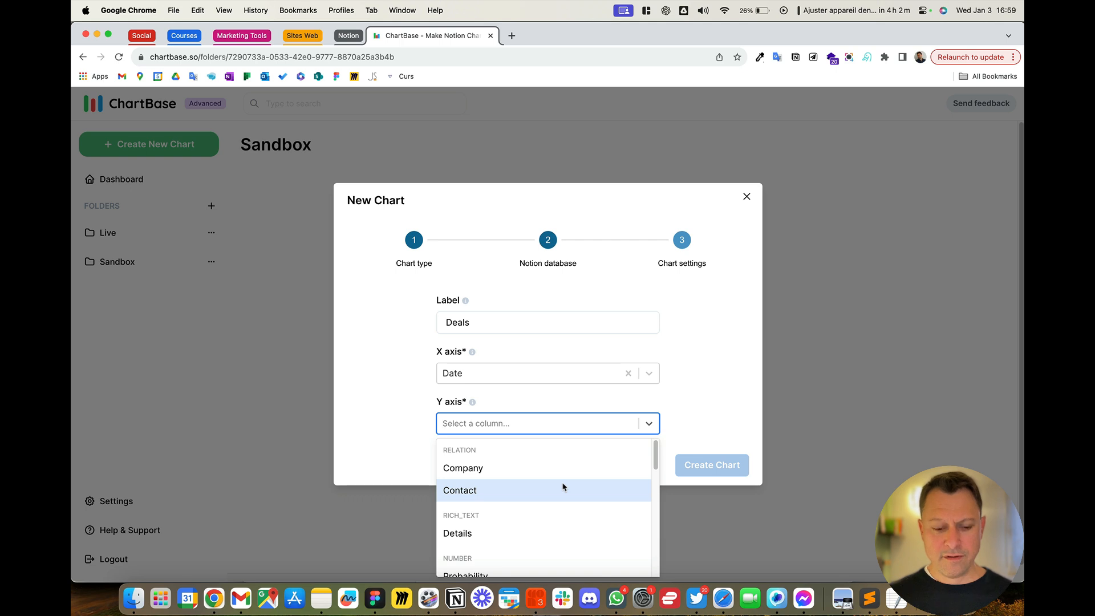
{"action": "scroll", "coordinate": [564, 487], "scroll_direction": "down", "scroll_amount": 1}
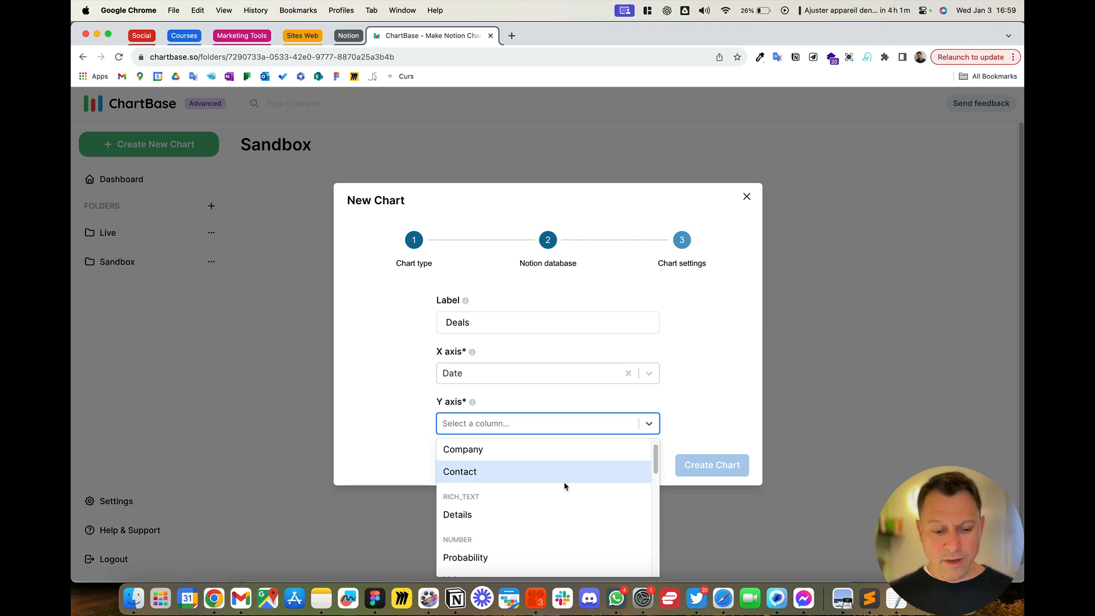
{"action": "scroll", "coordinate": [565, 487], "scroll_direction": "down", "scroll_amount": 6}
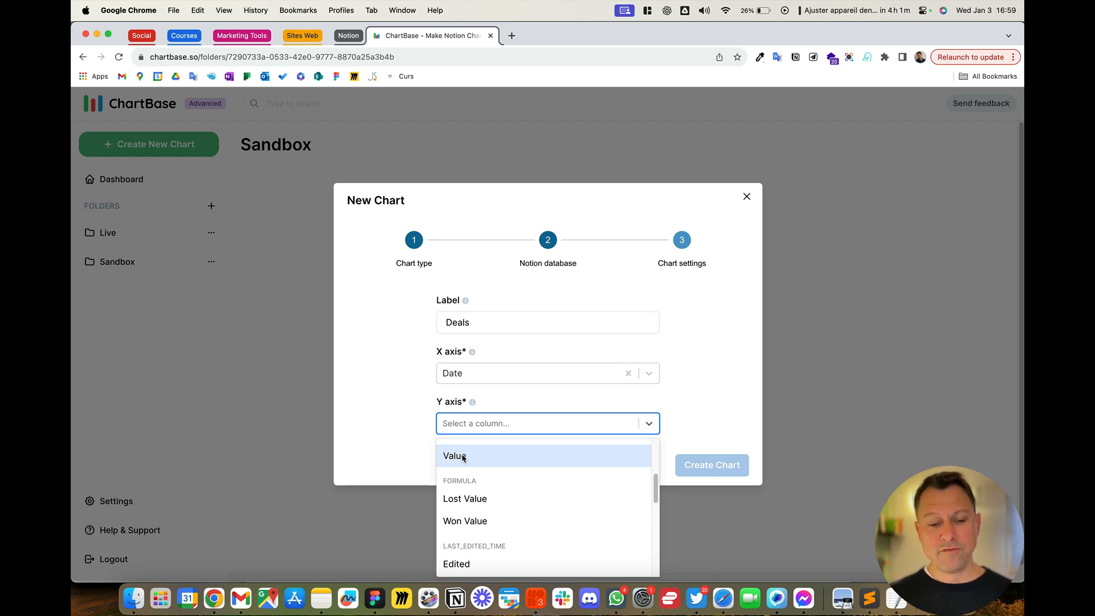
{"action": "left_click", "coordinate": [478, 520]}
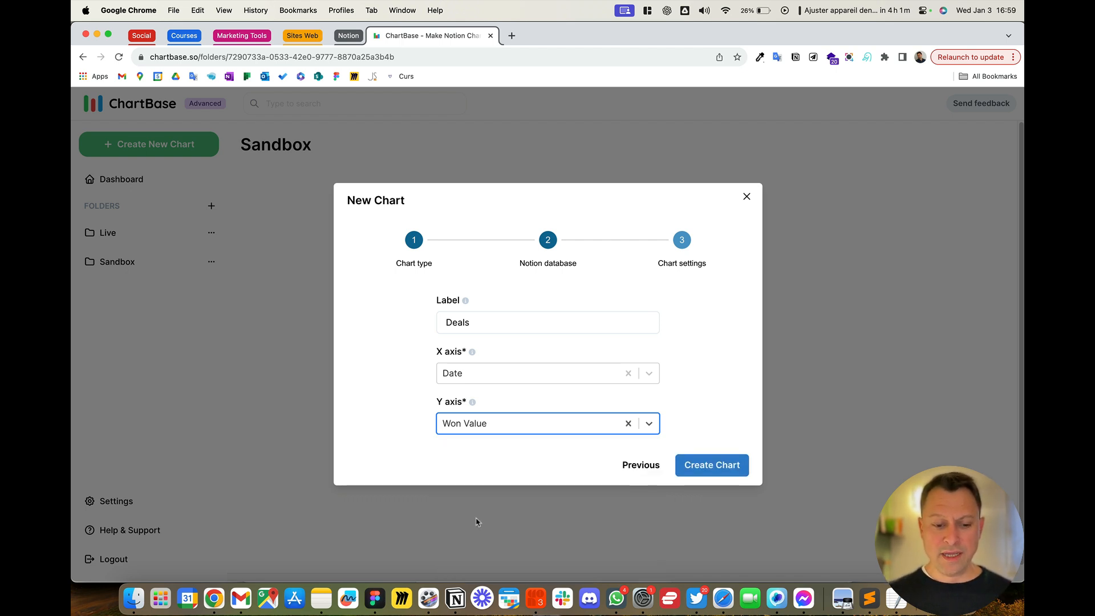
Review the available Y-axis columns, keep Won Value selected, and create the chart.
{"action": "left_click", "coordinate": [469, 422]}
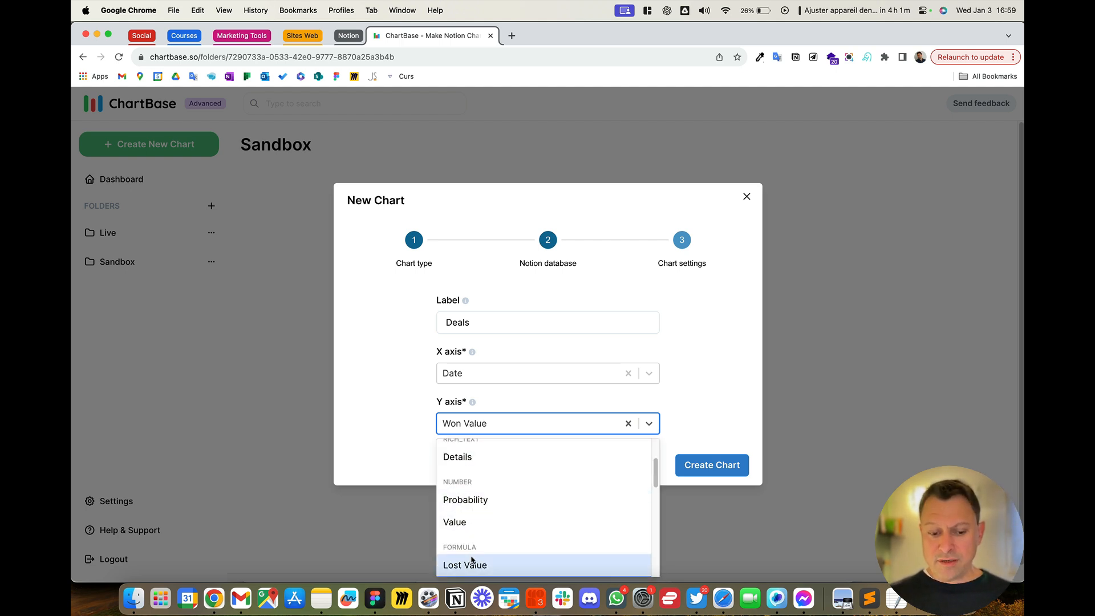
{"action": "scroll", "coordinate": [487, 494], "scroll_direction": "down", "scroll_amount": 1}
{"action": "scroll", "coordinate": [486, 494], "scroll_direction": "down", "scroll_amount": 3}
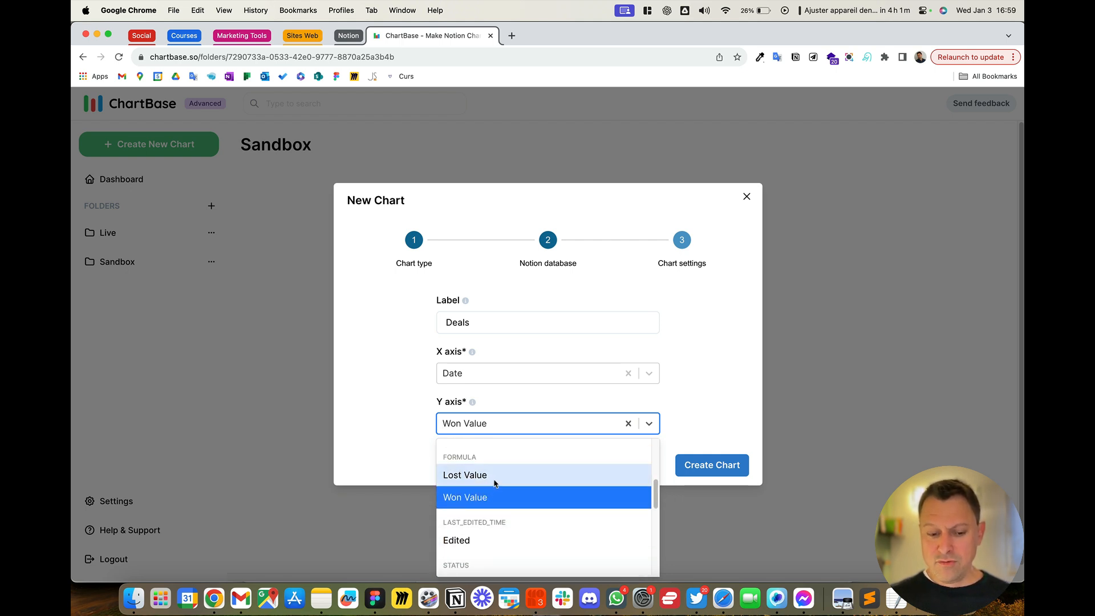
{"action": "scroll", "coordinate": [494, 479], "scroll_direction": "up", "scroll_amount": 1}
{"action": "scroll", "coordinate": [494, 482], "scroll_direction": "up", "scroll_amount": 1}
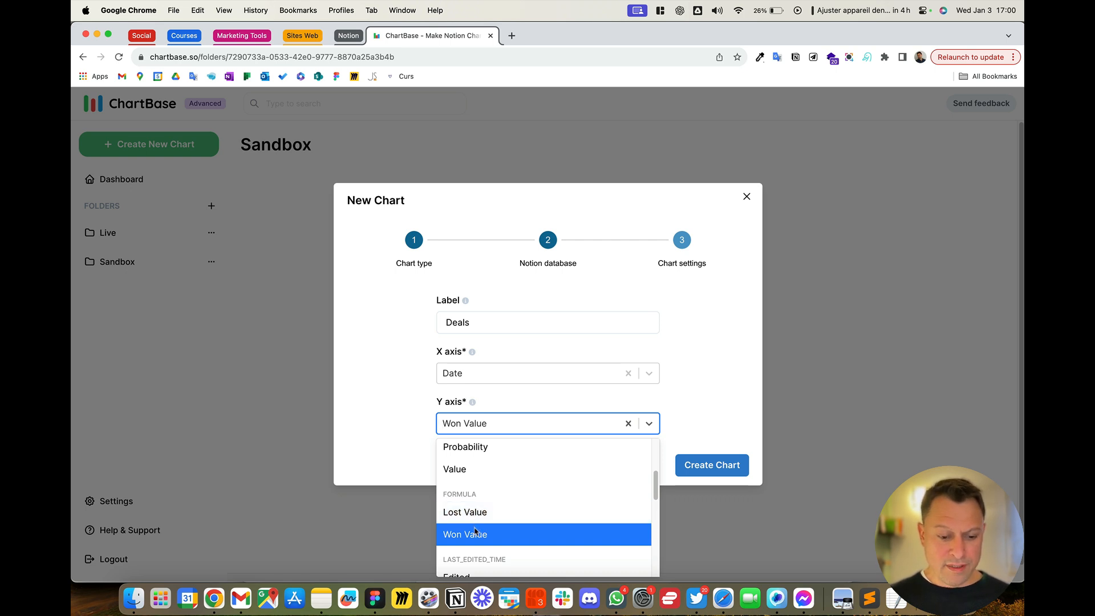
{"action": "left_click", "coordinate": [476, 532]}
{"action": "left_click", "coordinate": [735, 471]}
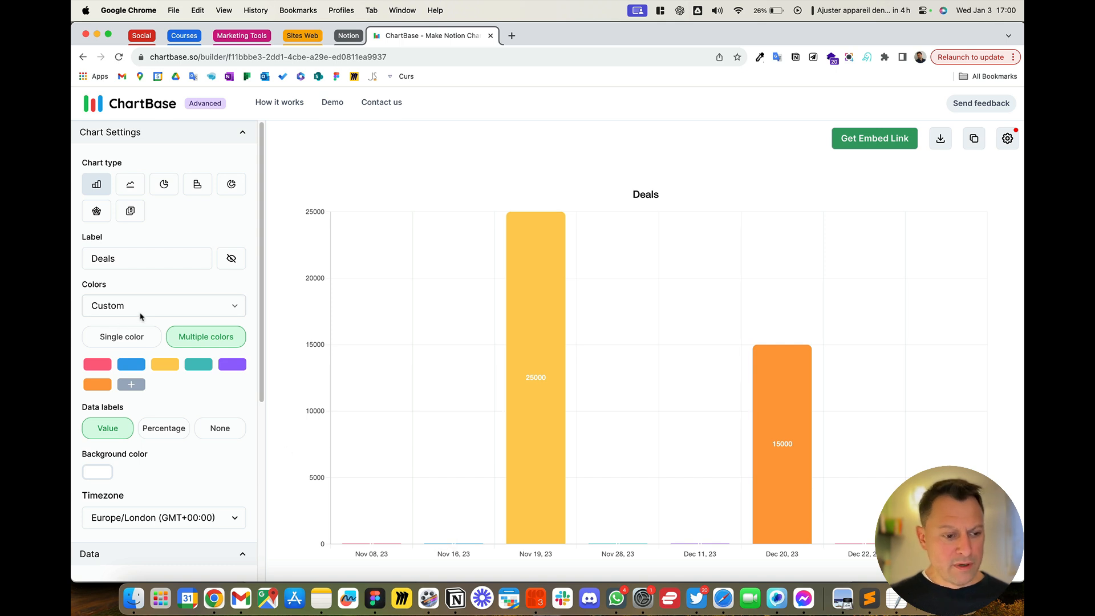
Group the Deals chart's X-axis dates by Month.
{"action": "scroll", "coordinate": [141, 317], "scroll_direction": "down", "scroll_amount": 2}
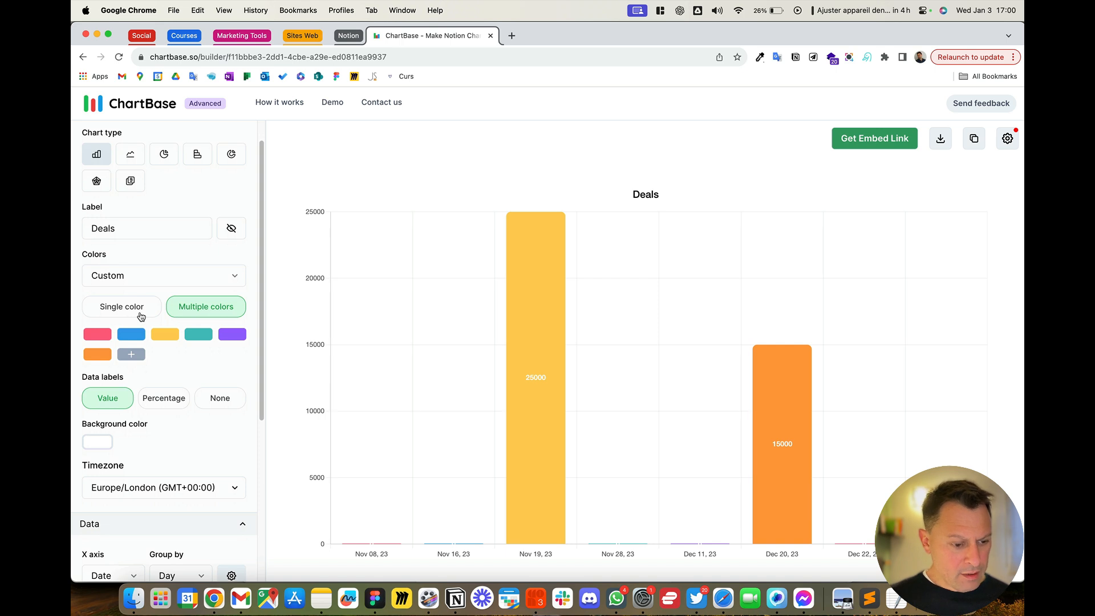
{"action": "scroll", "coordinate": [141, 316], "scroll_direction": "down", "scroll_amount": 5}
{"action": "scroll", "coordinate": [141, 316], "scroll_direction": "down", "scroll_amount": 1}
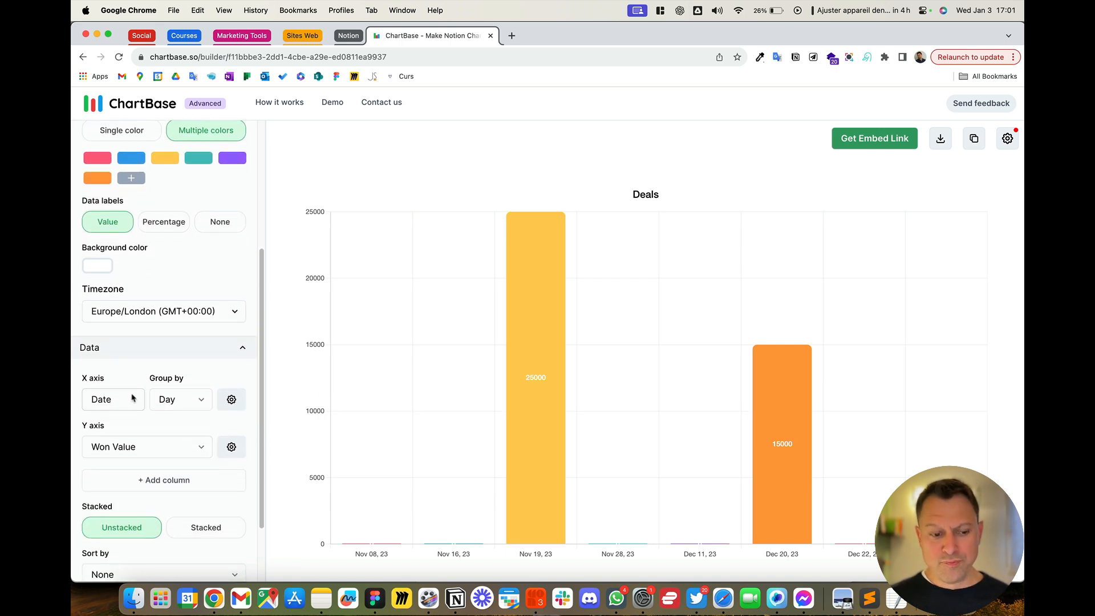
{"action": "left_click", "coordinate": [193, 401]}
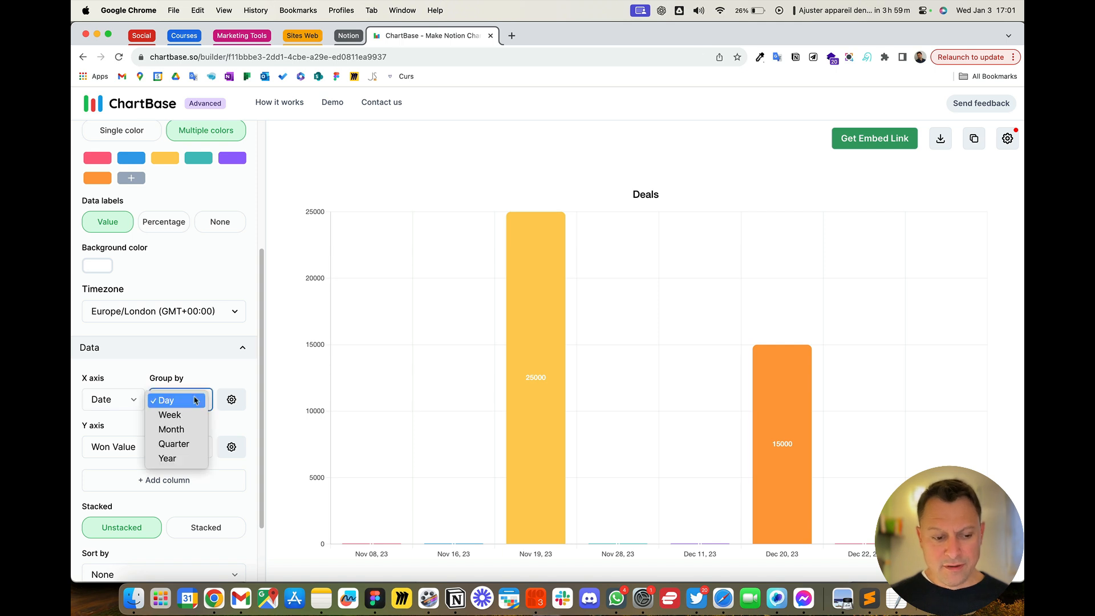
{"action": "left_click", "coordinate": [174, 434]}
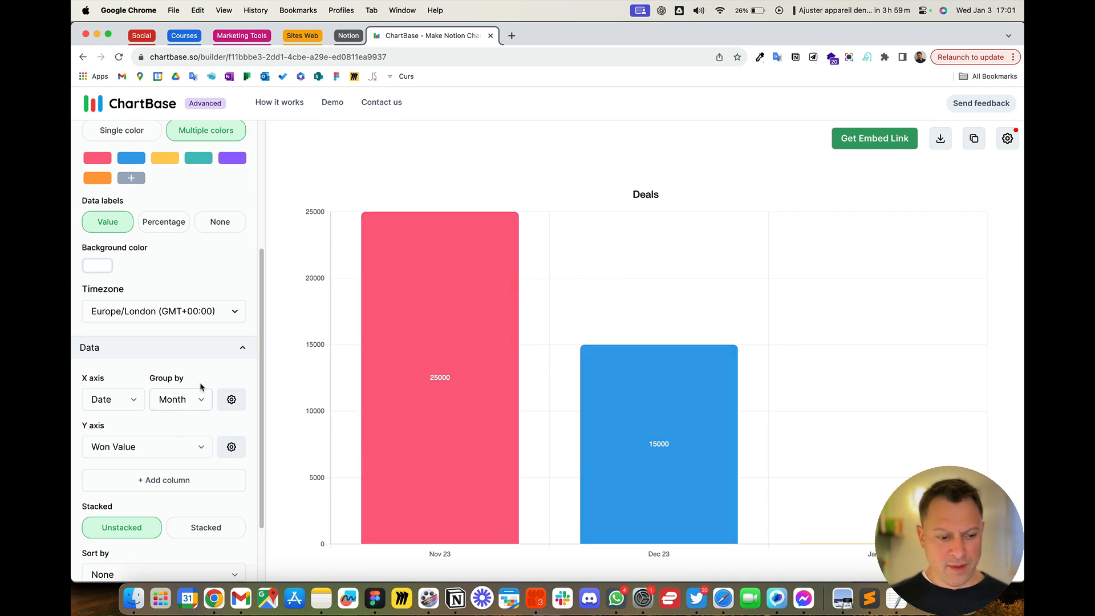
Add a second Y-axis column to the Deals chart and set it to Lost Value.
{"action": "scroll", "coordinate": [201, 387], "scroll_direction": "down", "scroll_amount": 1}
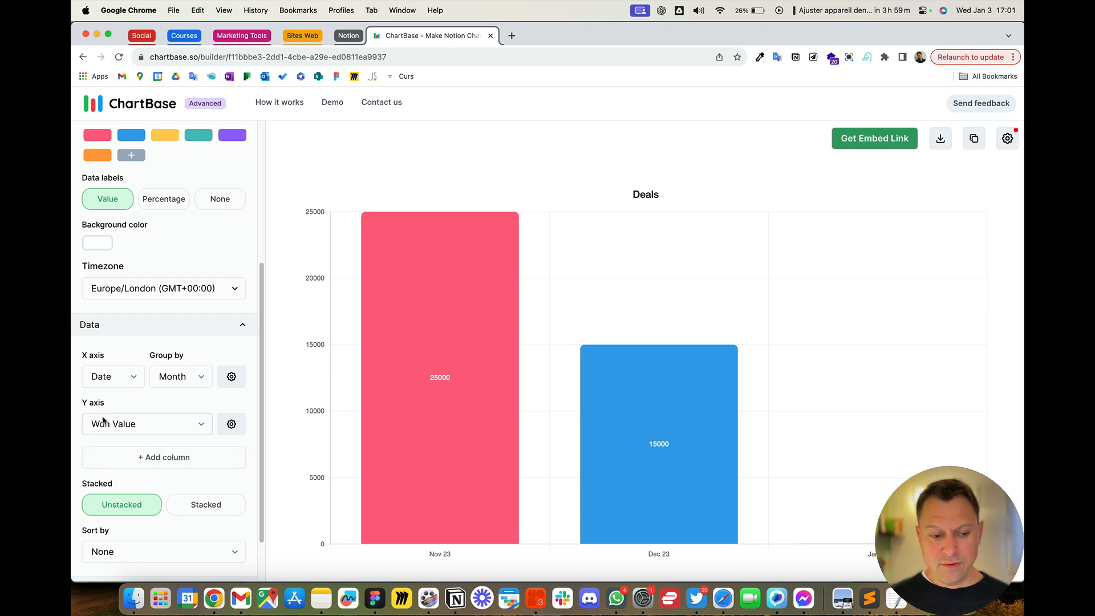
{"action": "left_click", "coordinate": [160, 459]}
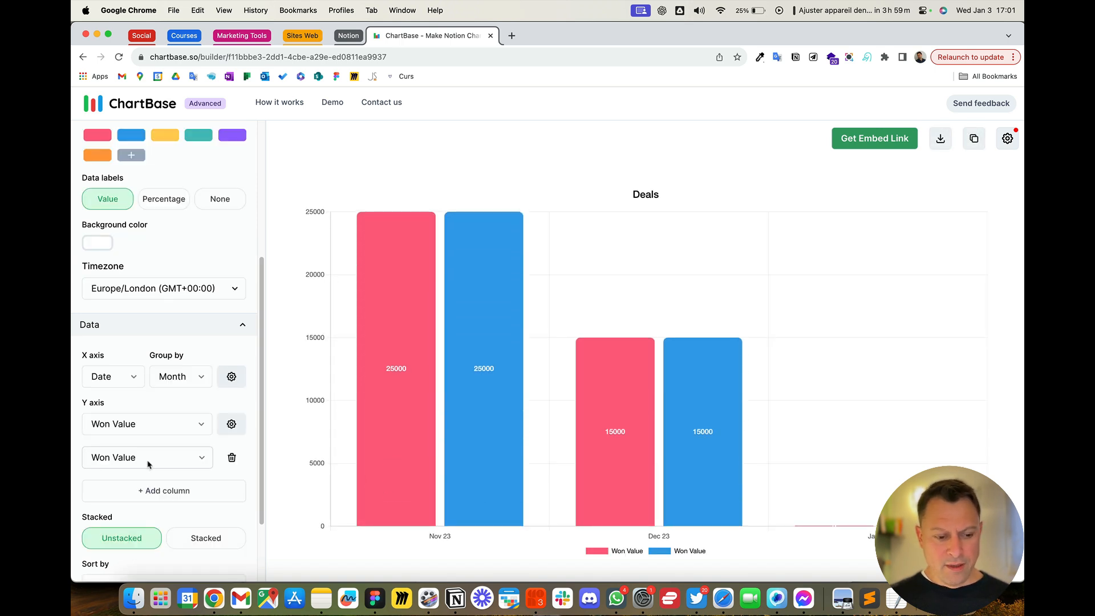
{"action": "left_click", "coordinate": [182, 465]}
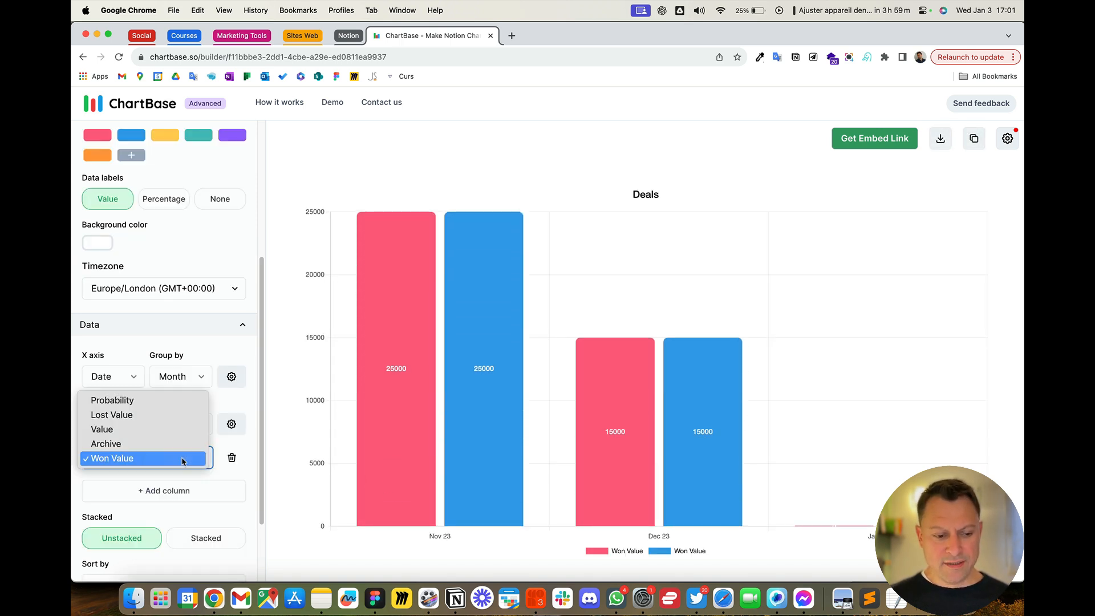
{"action": "left_click", "coordinate": [137, 422]}
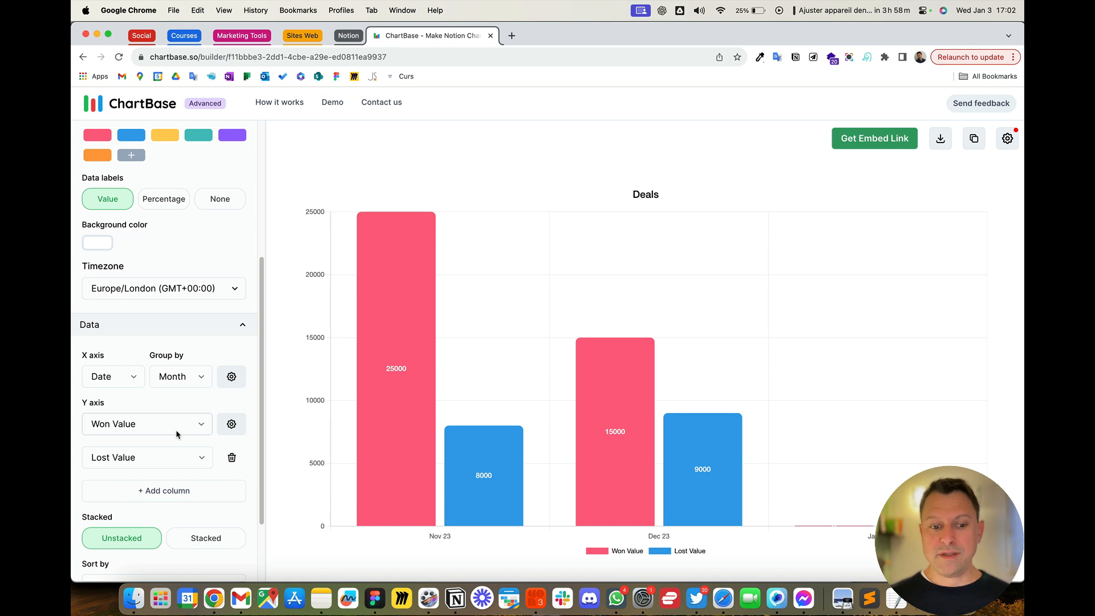
Set the Y axis data type to the currency USD - US Dollar ($) and confirm the axis settings.
{"action": "mouse_move", "coordinate": [408, 404]}
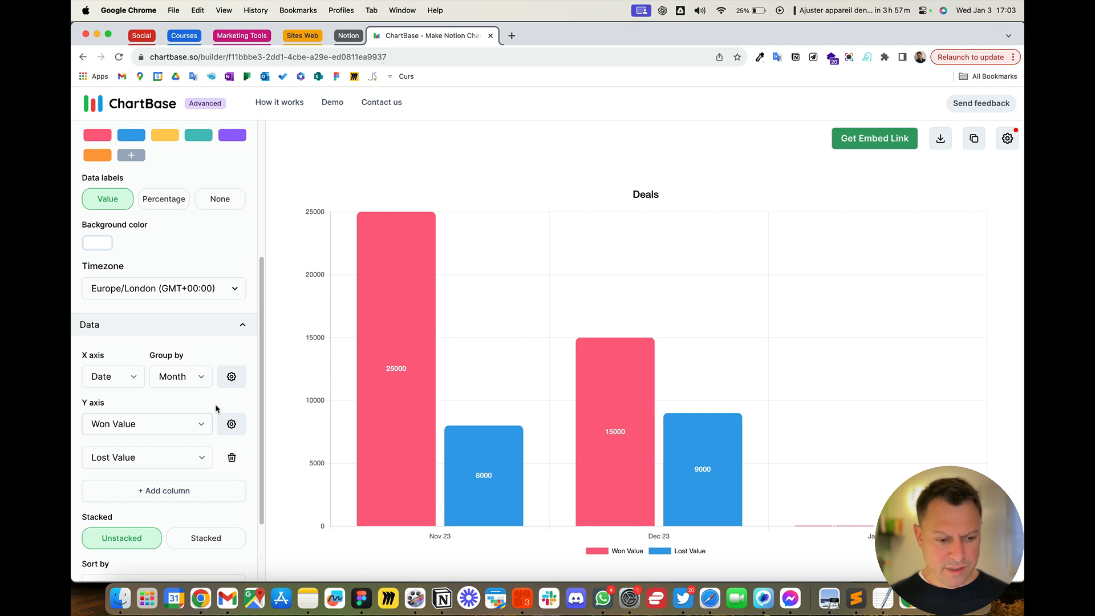
{"action": "left_click", "coordinate": [232, 426]}
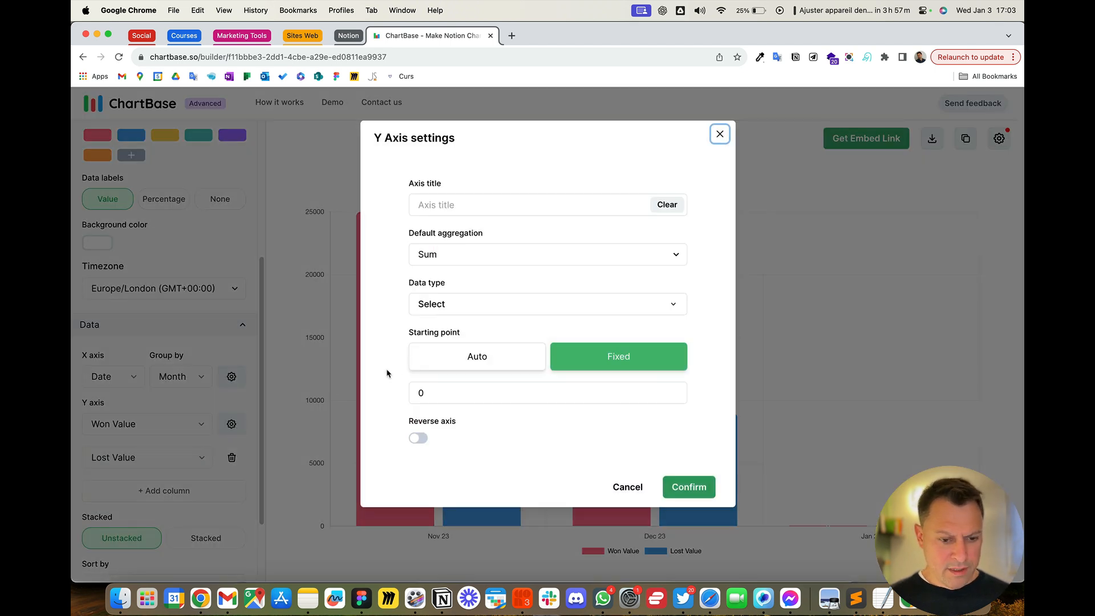
{"action": "left_click", "coordinate": [464, 304]}
{"action": "left_click", "coordinate": [454, 371]}
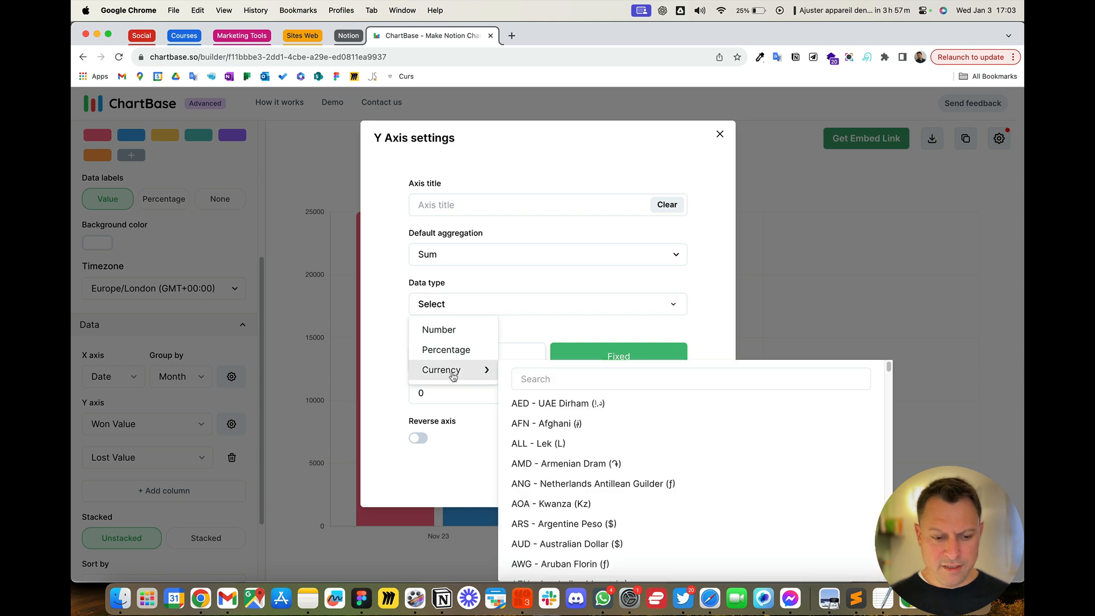
{"action": "left_click", "coordinate": [541, 383]}
{"action": "type", "text": "usd"}
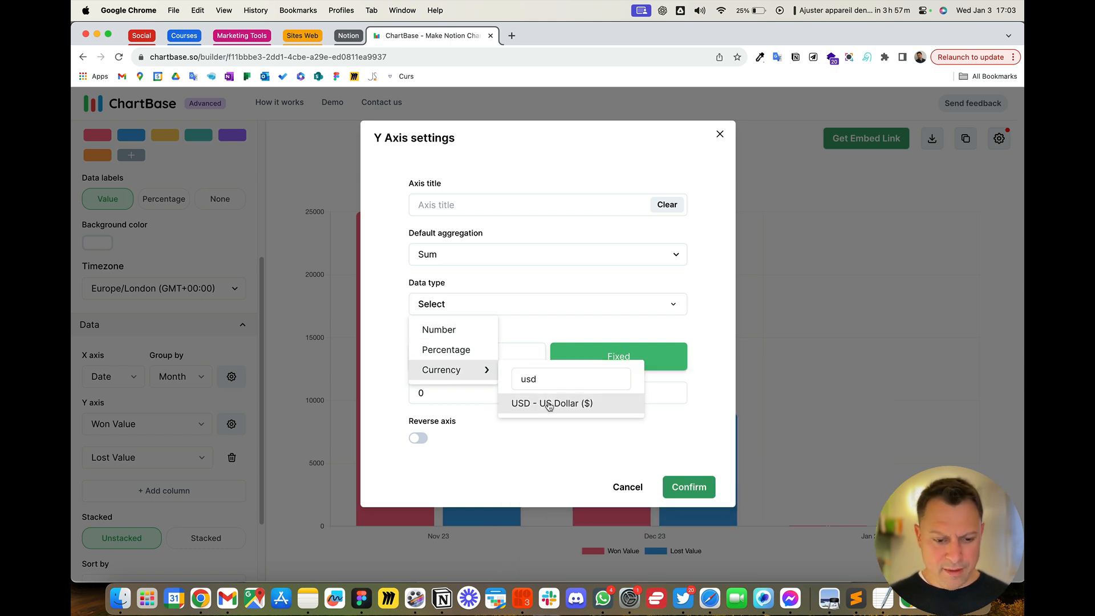
{"action": "left_click", "coordinate": [548, 403]}
{"action": "left_click", "coordinate": [677, 482]}
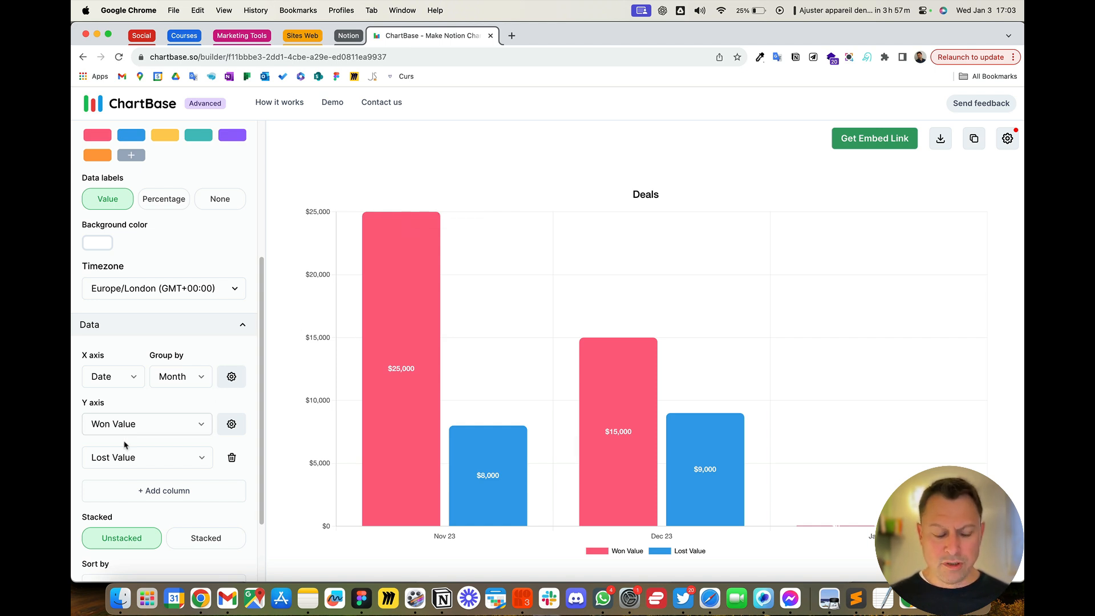
Switch to Notion and add a Formula property named Won Value 2 to the Deals database.
{"action": "left_click", "coordinate": [442, 599]}
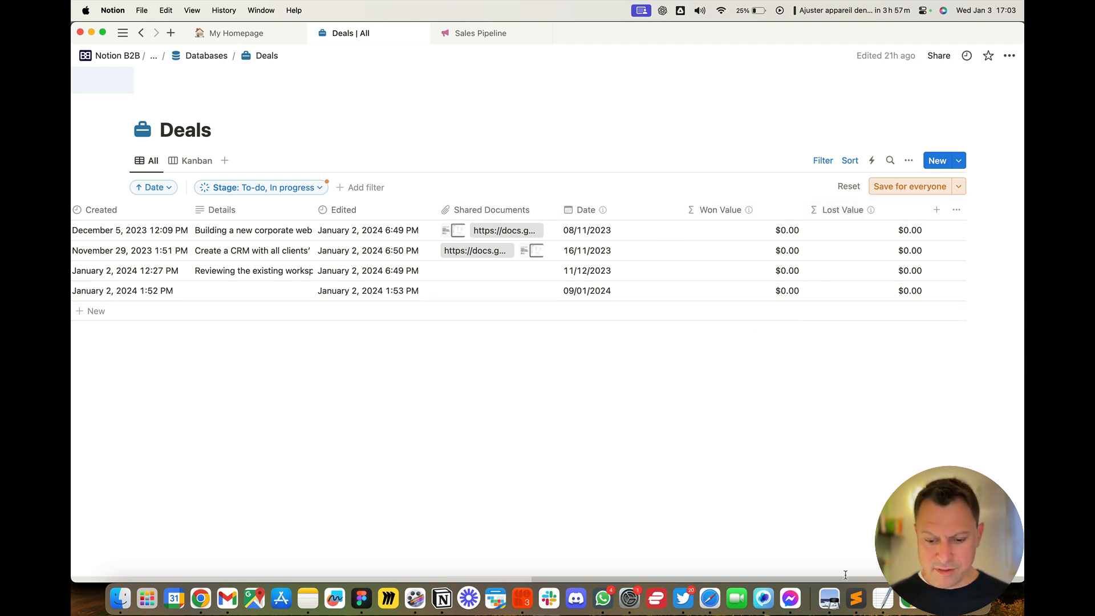
{"action": "left_click", "coordinate": [940, 209]}
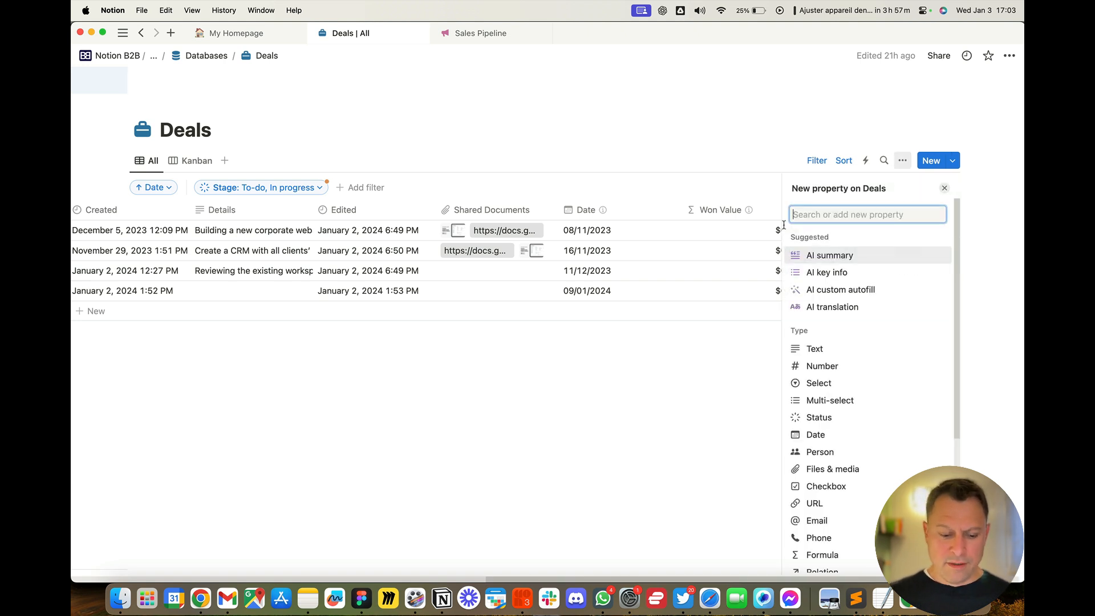
{"action": "type", "text": "form"}
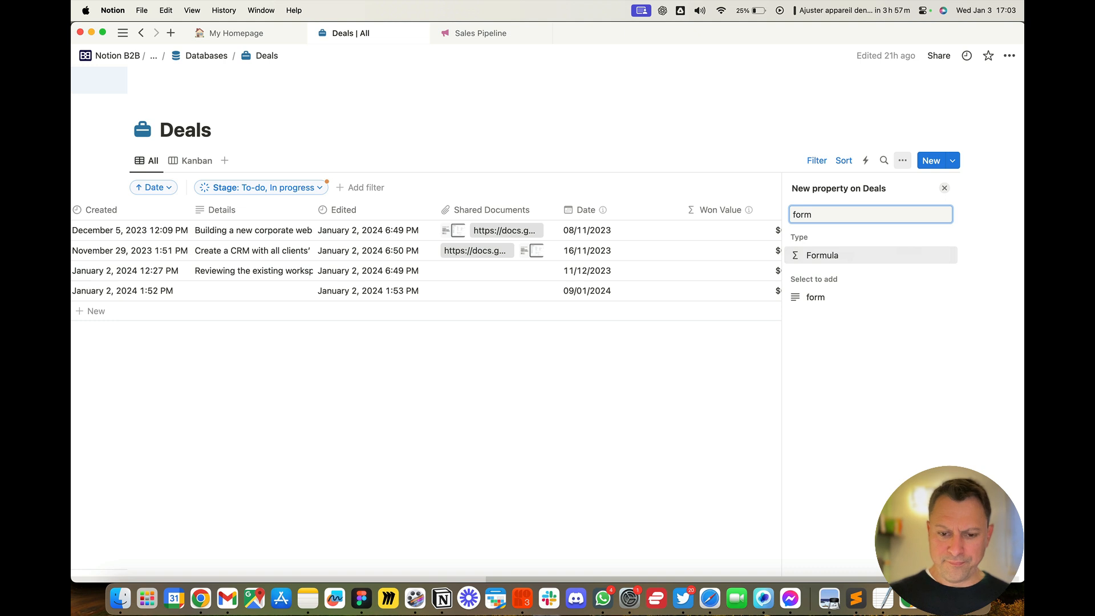
{"action": "key", "text": "Return"}
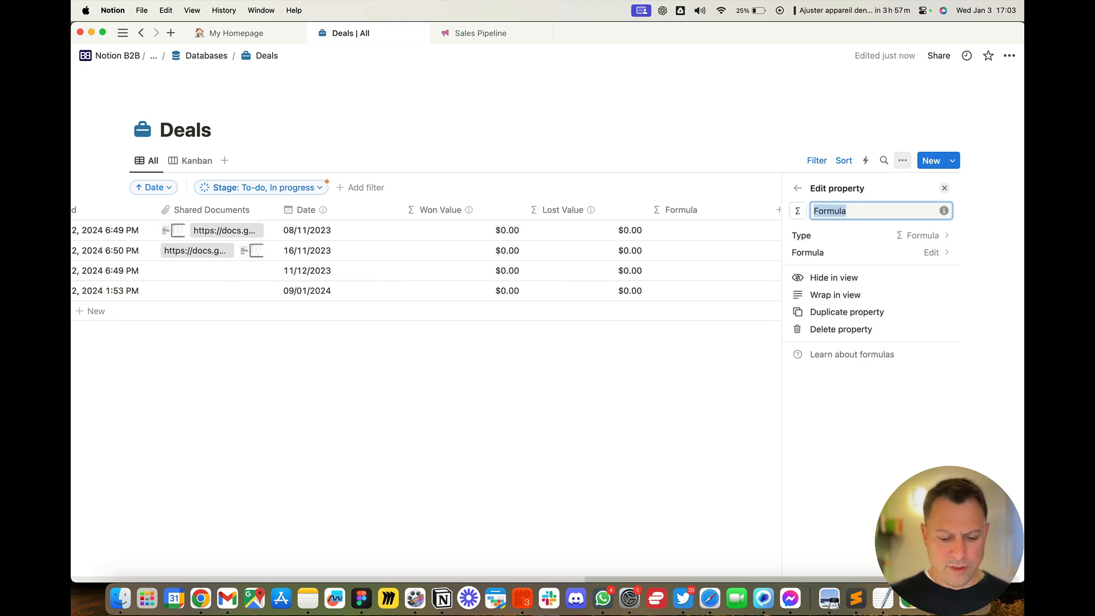
{"action": "type", "text": "Won Value 2"}
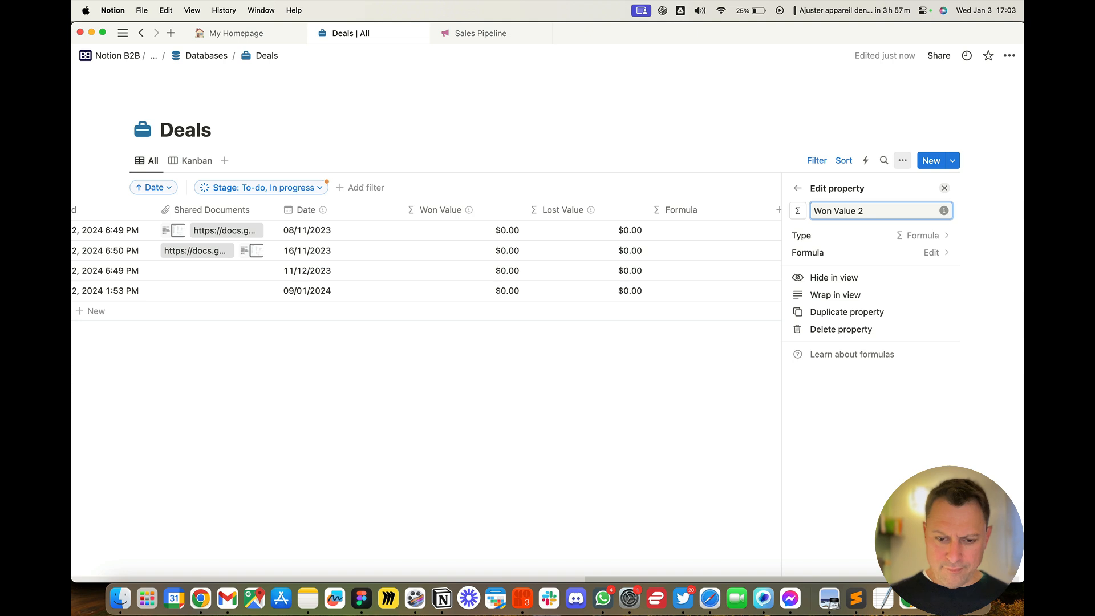
{"action": "key", "text": "Return"}
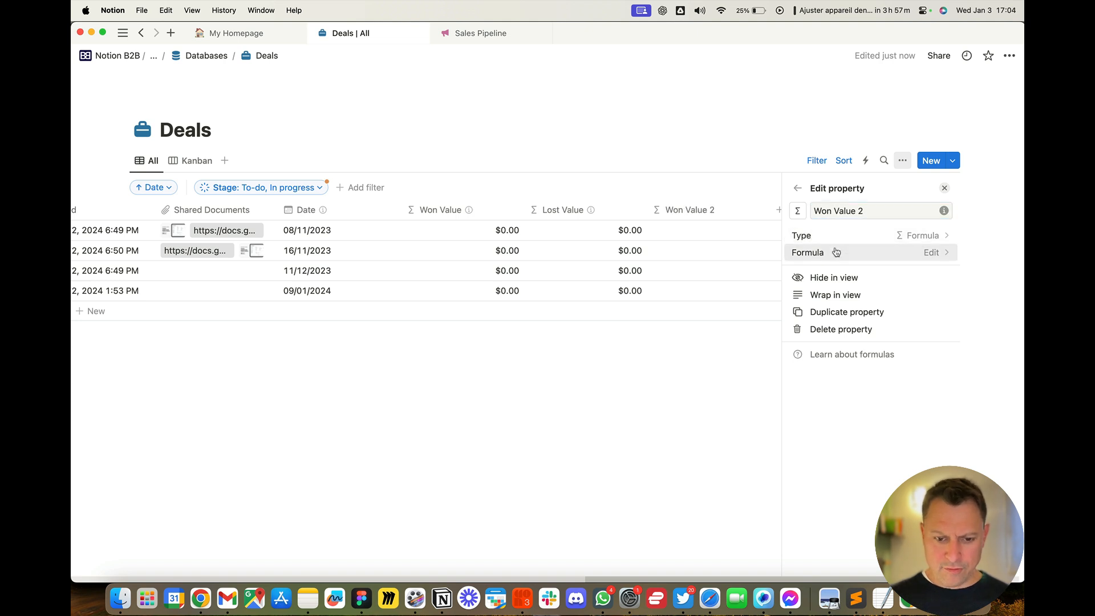
Write the Won Value 2 formula as Stage == "Win"? Value: 0, save it and close the property settings.
{"action": "left_click", "coordinate": [836, 252]}
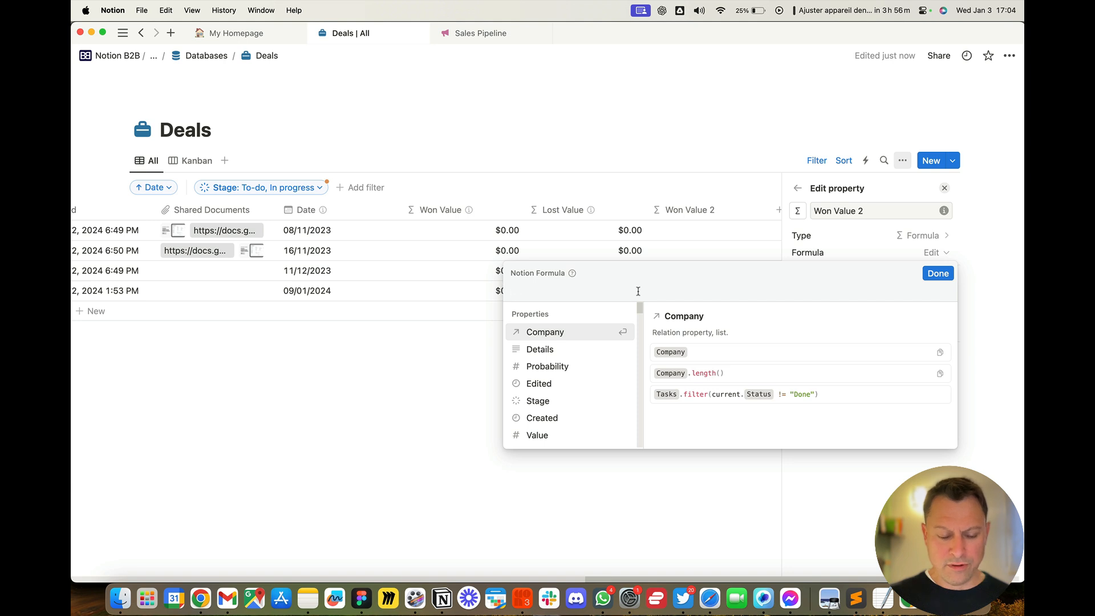
{"action": "type", "text": "sd"}
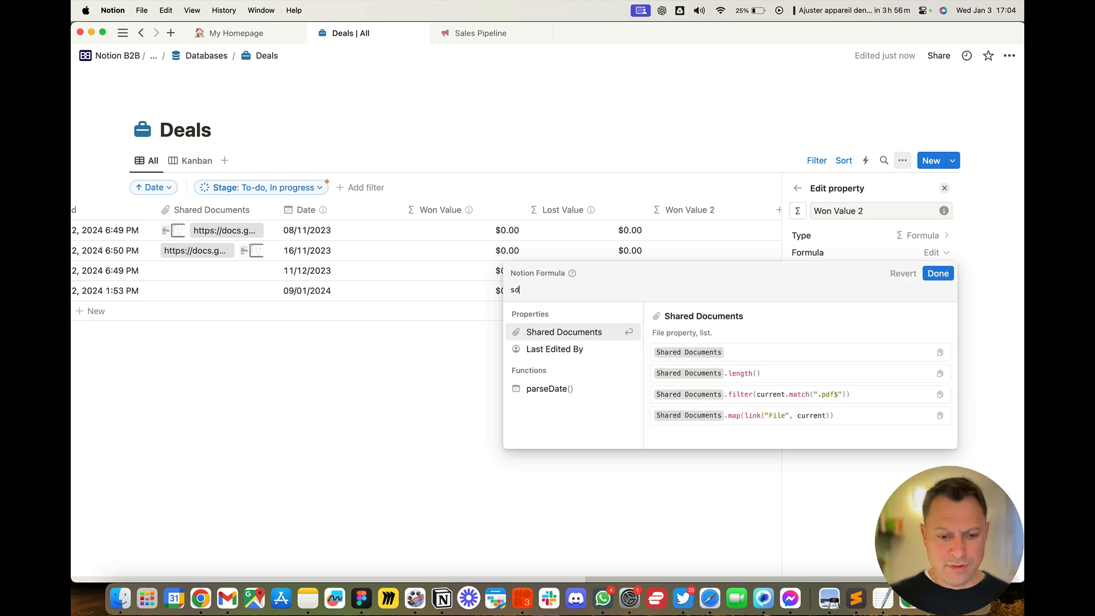
{"action": "key", "text": "BackSpace"}
{"action": "type", "text": "tage"}
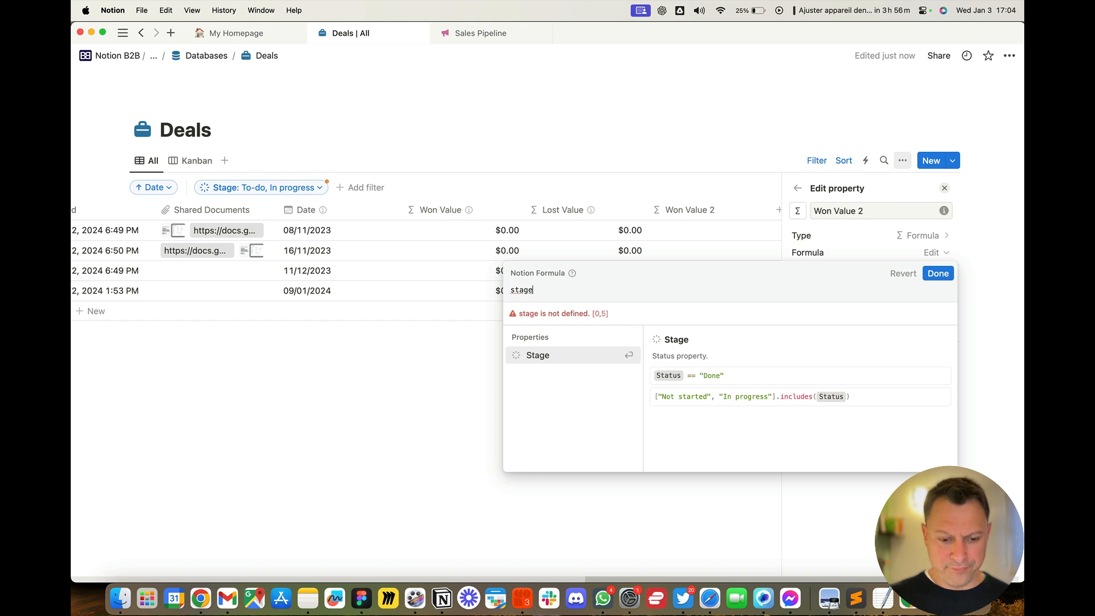
{"action": "key", "text": "Return"}
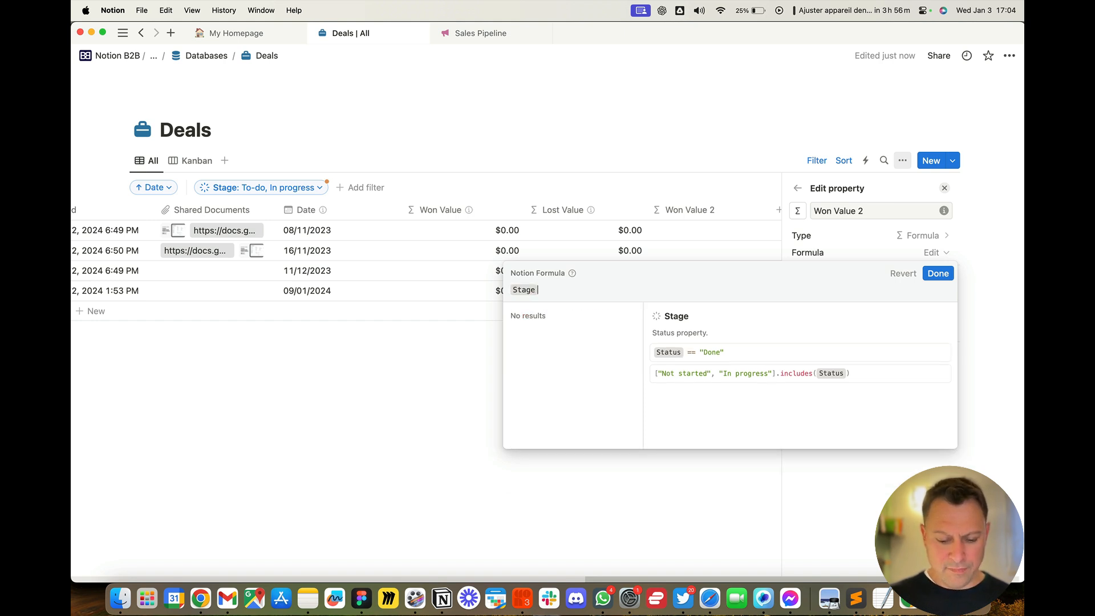
{"action": "type", "text": "== "}
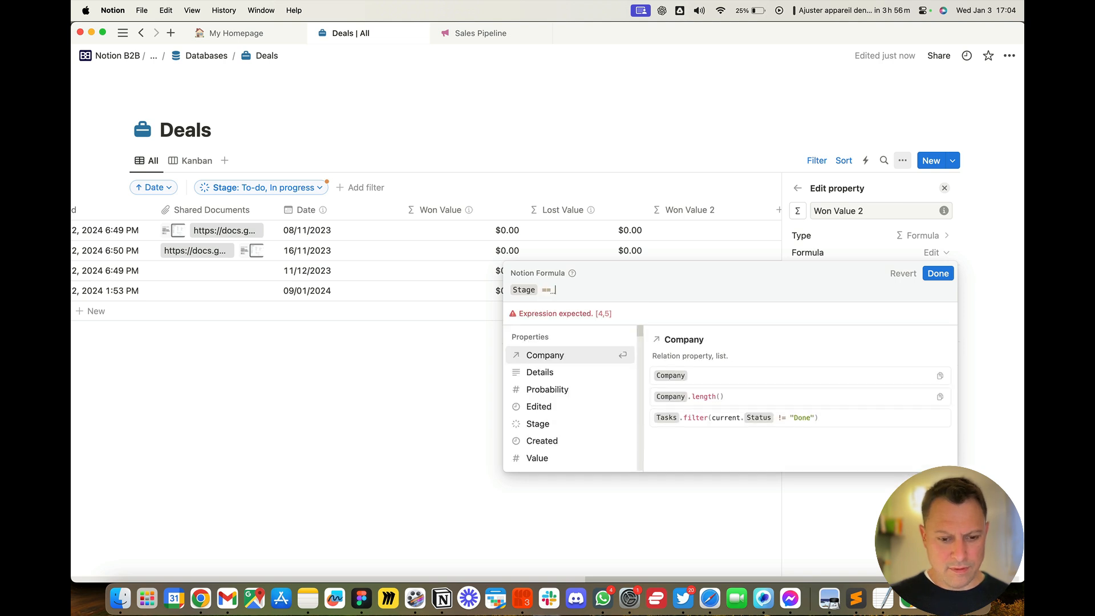
{"action": "type", "text": "\"Won"}
{"action": "key", "text": "BackSpace"}
{"action": "type", "text": "in"}
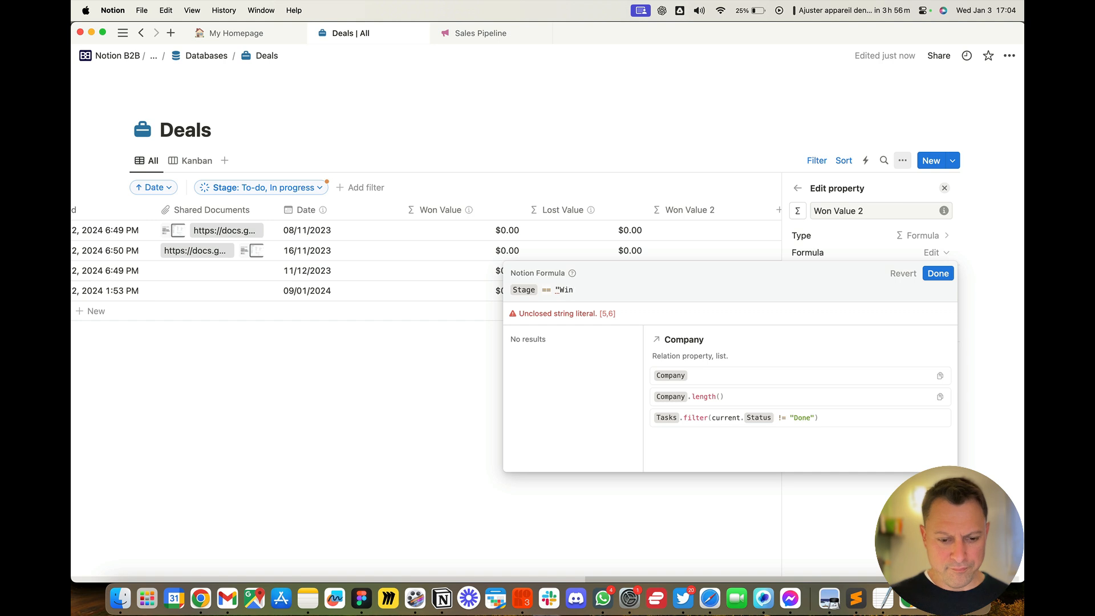
{"action": "type", "text": "\""}
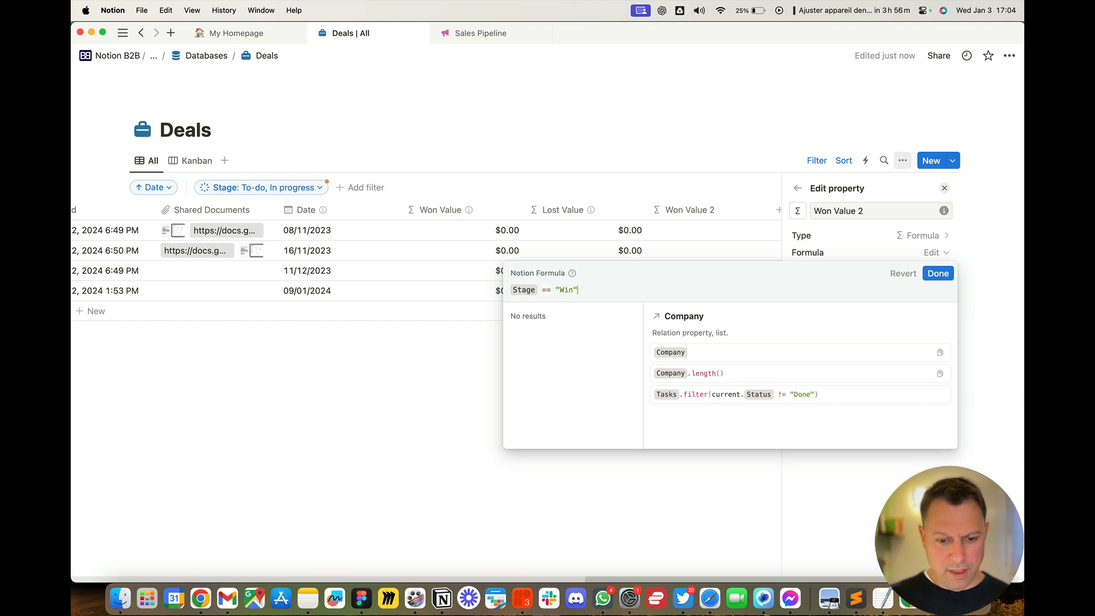
{"action": "type", "text": "?"}
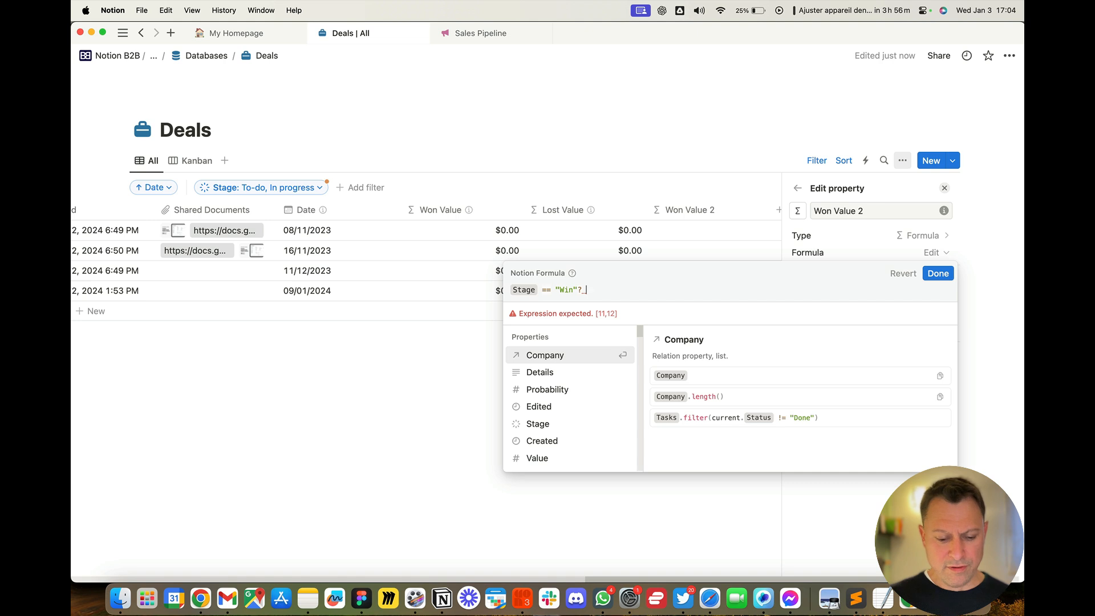
{"action": "type", "text": "Value "}
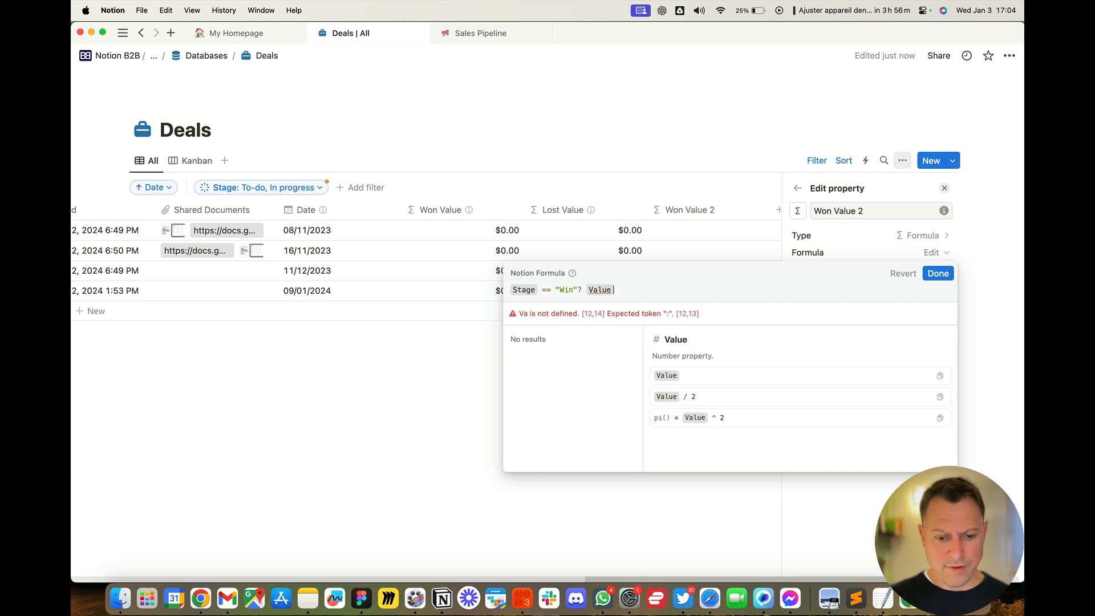
{"action": "type", "text": ": "}
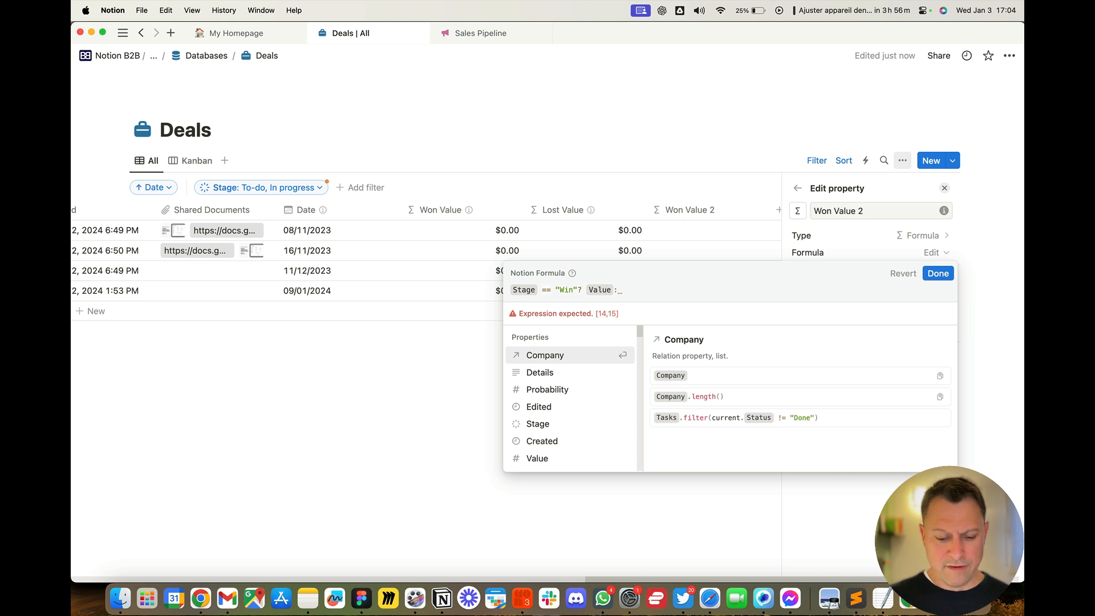
{"action": "type", "text": "0"}
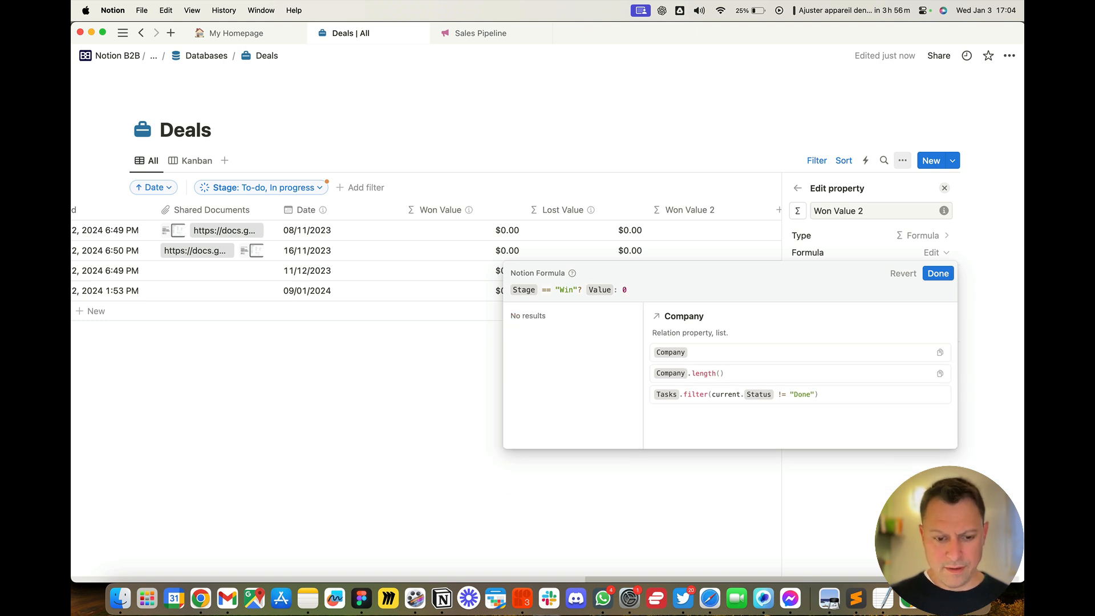
{"action": "left_click", "coordinate": [933, 277]}
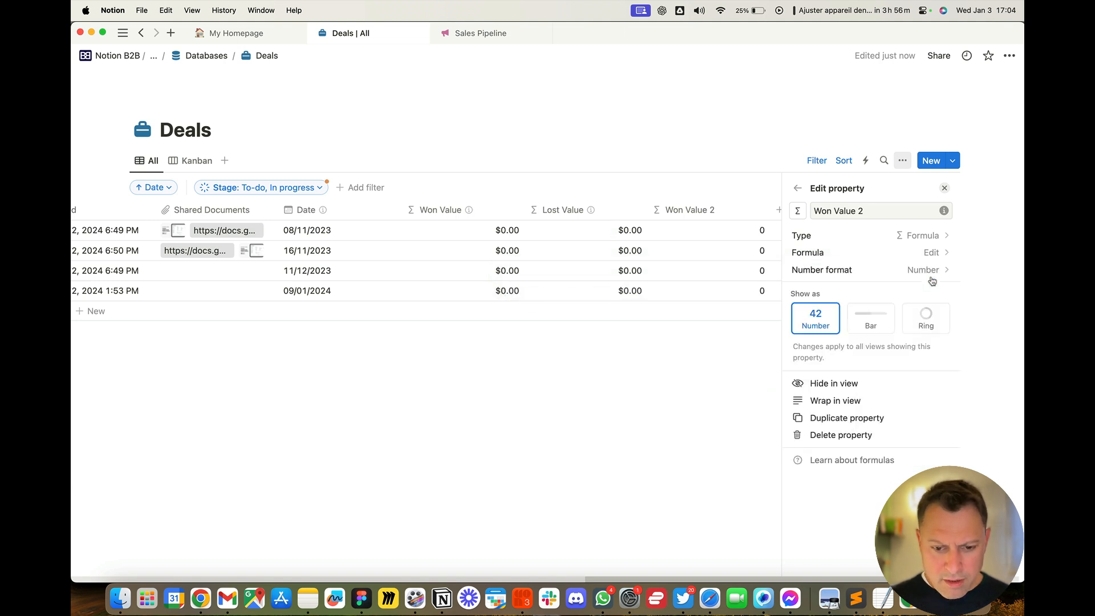
{"action": "left_click", "coordinate": [726, 345]}
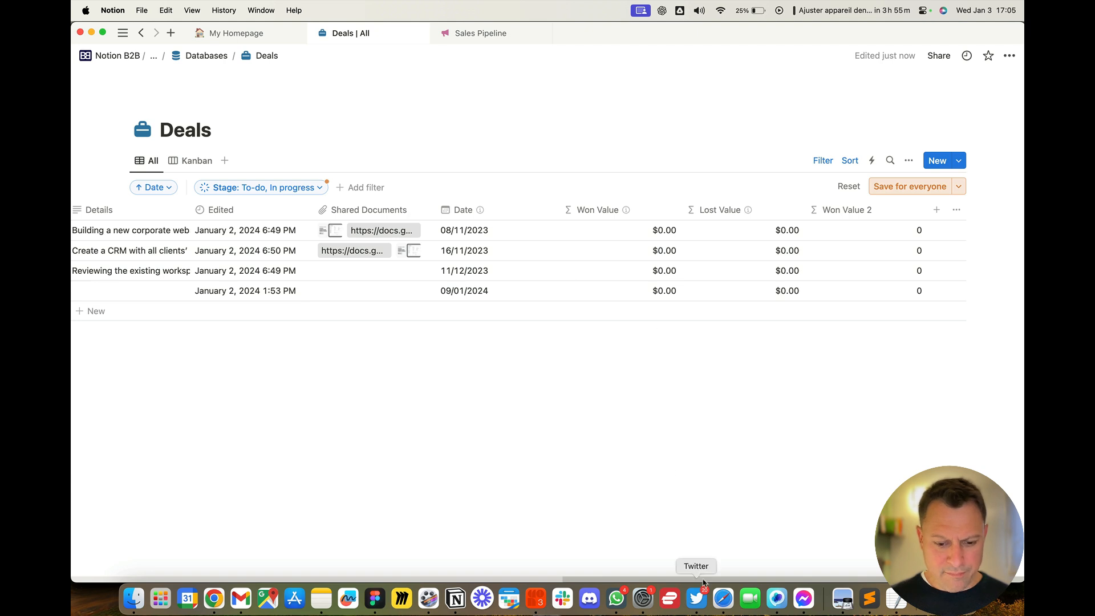
Include the Complete stages, Won and Lost, in the Deals table's Stage filter.
{"action": "scroll", "coordinate": [406, 569], "scroll_direction": "left", "scroll_amount": 10}
{"action": "scroll", "coordinate": [406, 569], "scroll_direction": "left", "scroll_amount": 10}
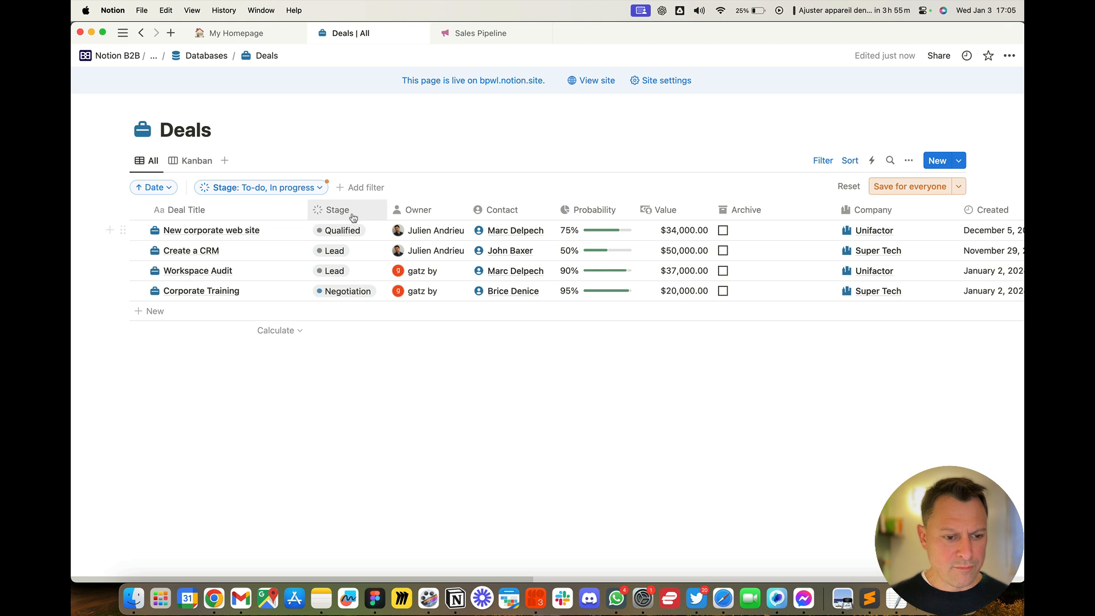
{"action": "left_click", "coordinate": [287, 188]}
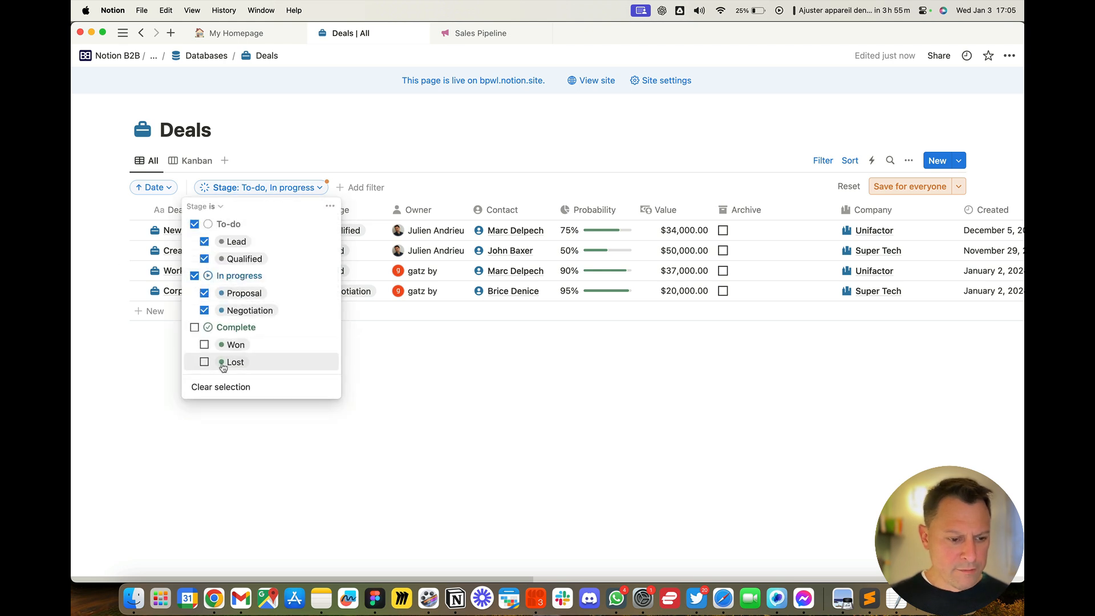
{"action": "left_click", "coordinate": [194, 330]}
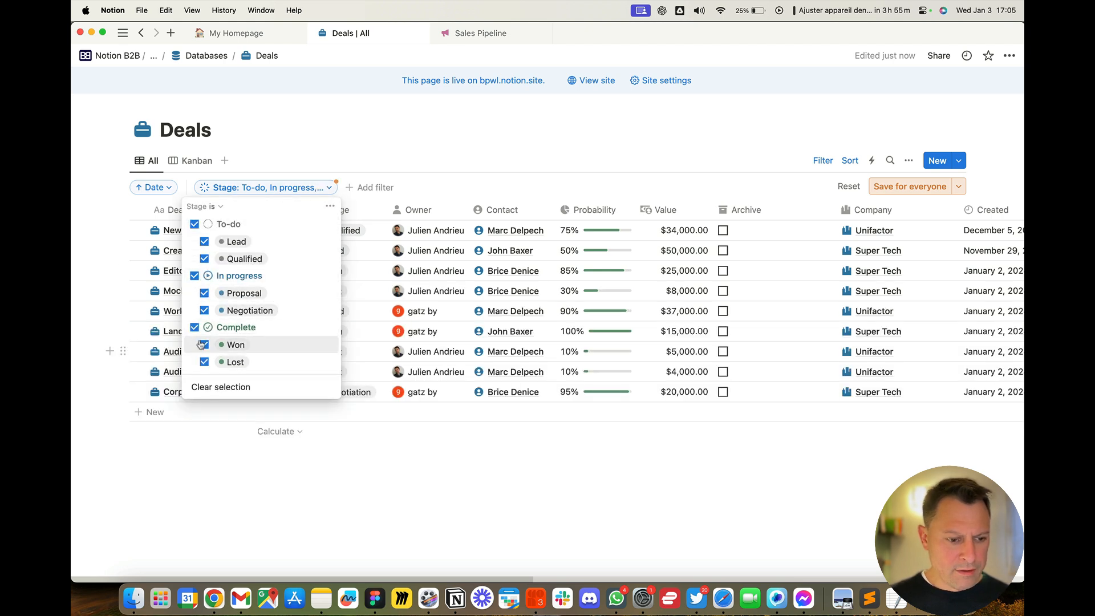
{"action": "left_click", "coordinate": [194, 276]}
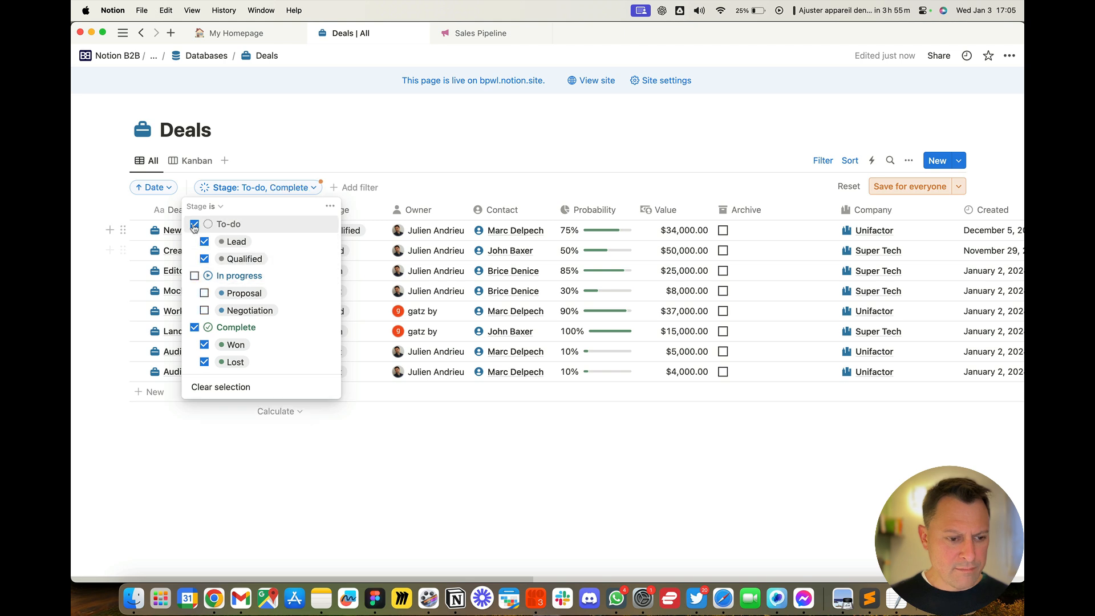
{"action": "left_click", "coordinate": [193, 224]}
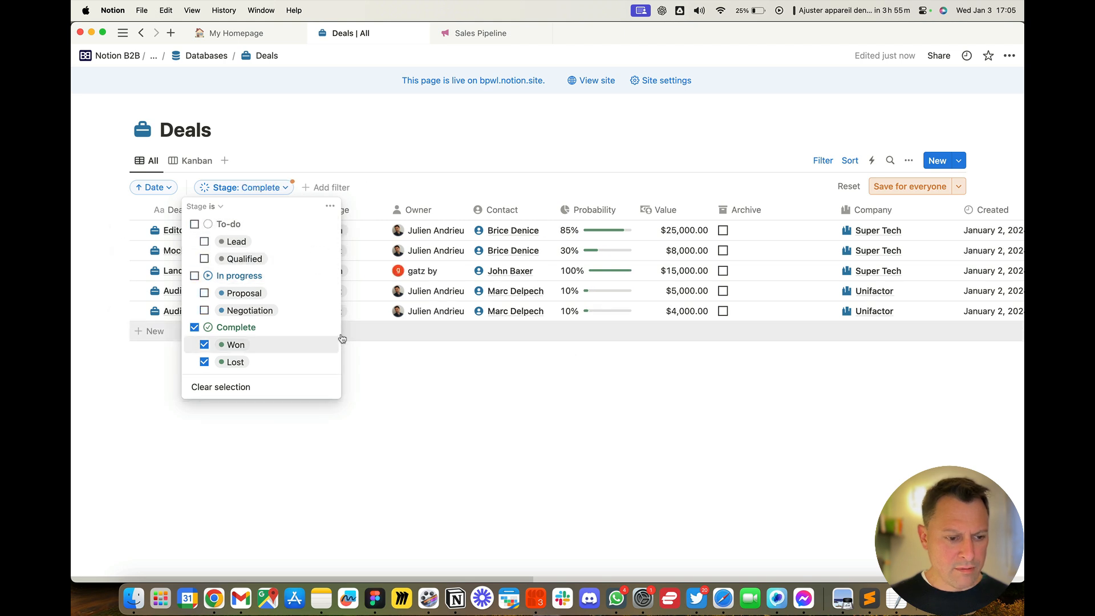
{"action": "left_click", "coordinate": [194, 224]}
{"action": "left_click", "coordinate": [193, 276]}
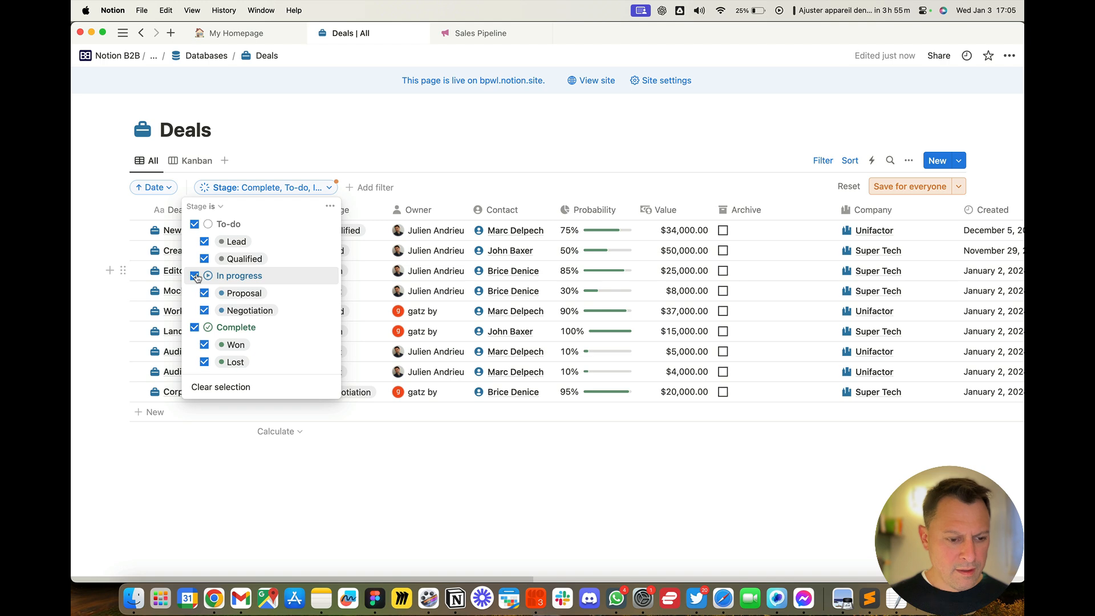
{"action": "left_click", "coordinate": [659, 522]}
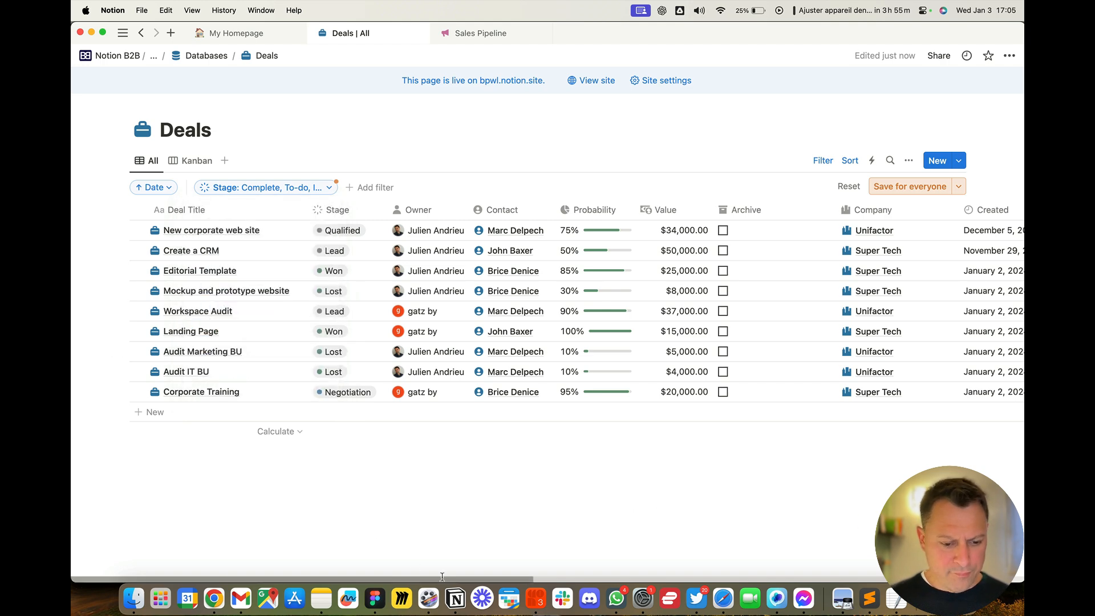
Correct the stage name in the Won Value 2 formula to "Won" and save the formula.
{"action": "scroll", "coordinate": [363, 528], "scroll_direction": "right", "scroll_amount": 10}
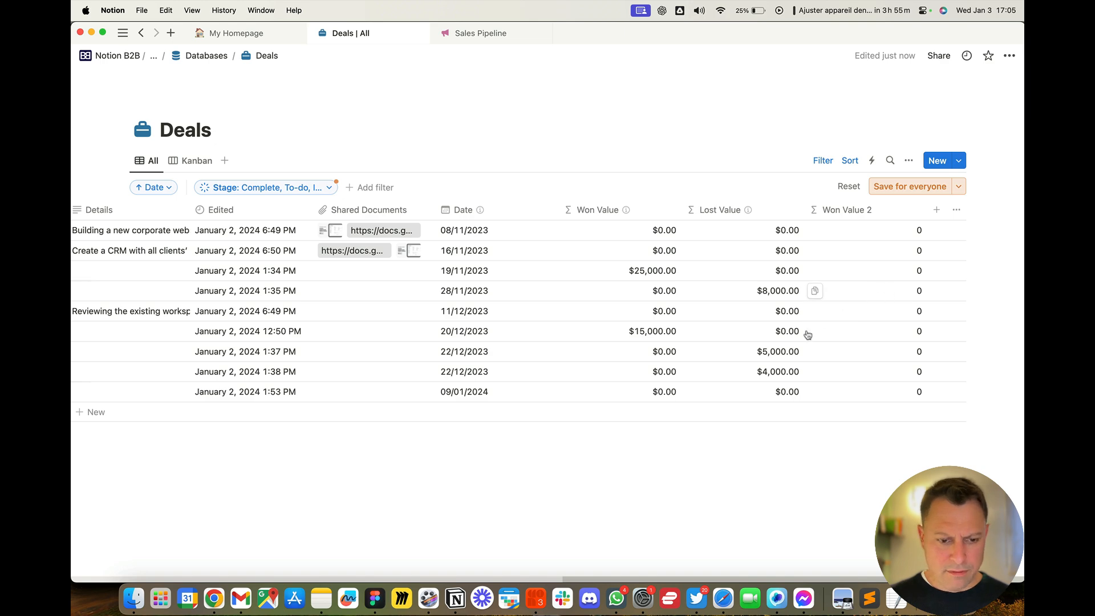
{"action": "left_click_drag", "start_coordinate": [667, 575], "coordinate": [201, 569]}
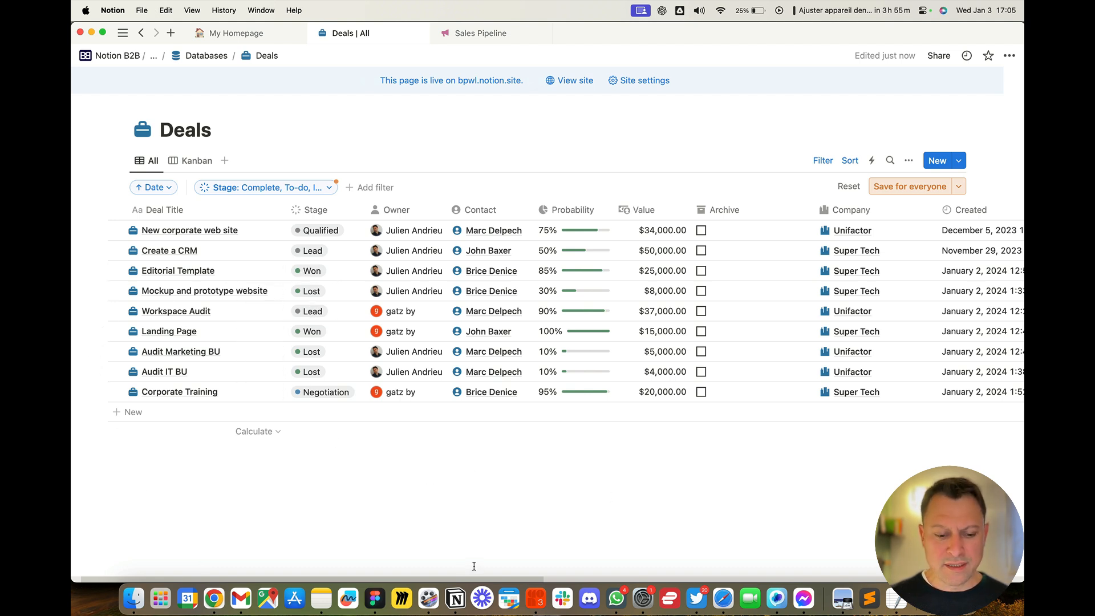
{"action": "left_click_drag", "start_coordinate": [467, 576], "coordinate": [949, 576]}
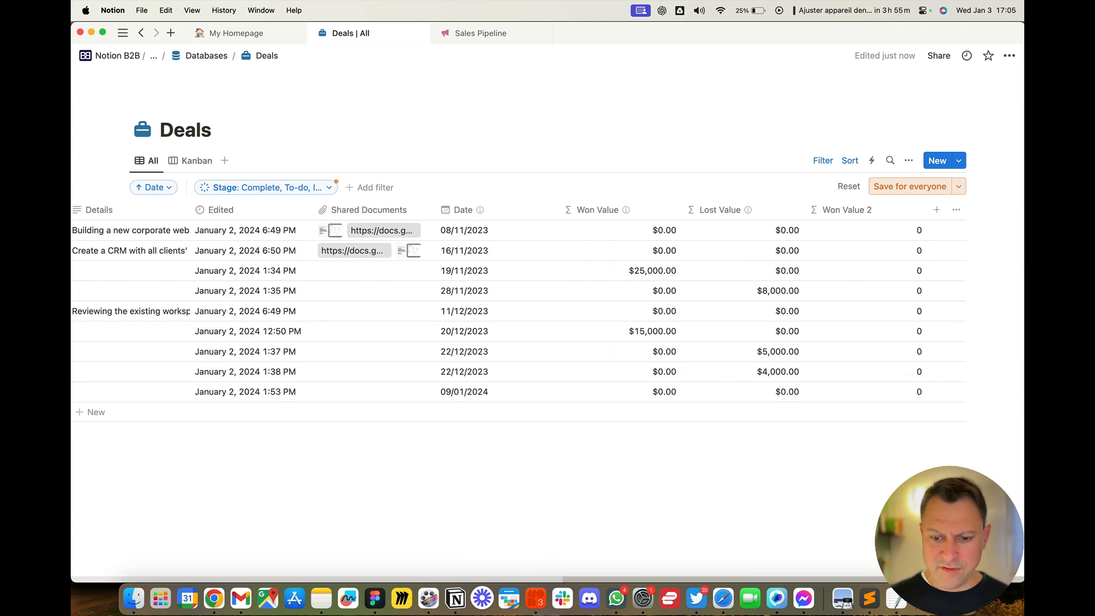
{"action": "left_click", "coordinate": [861, 229]}
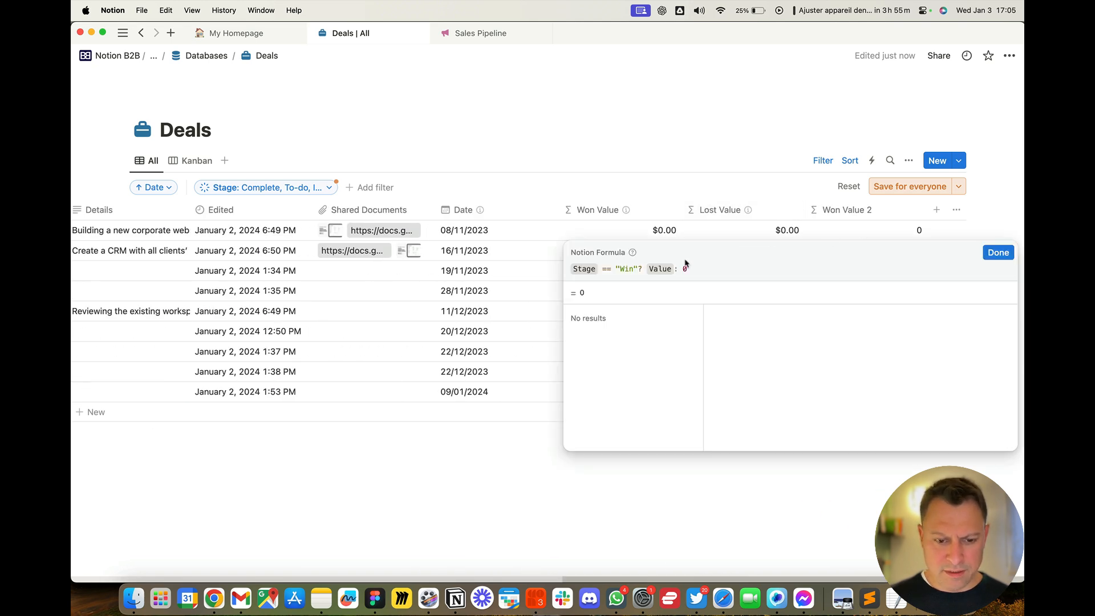
{"action": "left_click", "coordinate": [630, 268]}
{"action": "key", "text": "BackSpace"}
{"action": "type", "text": "o"}
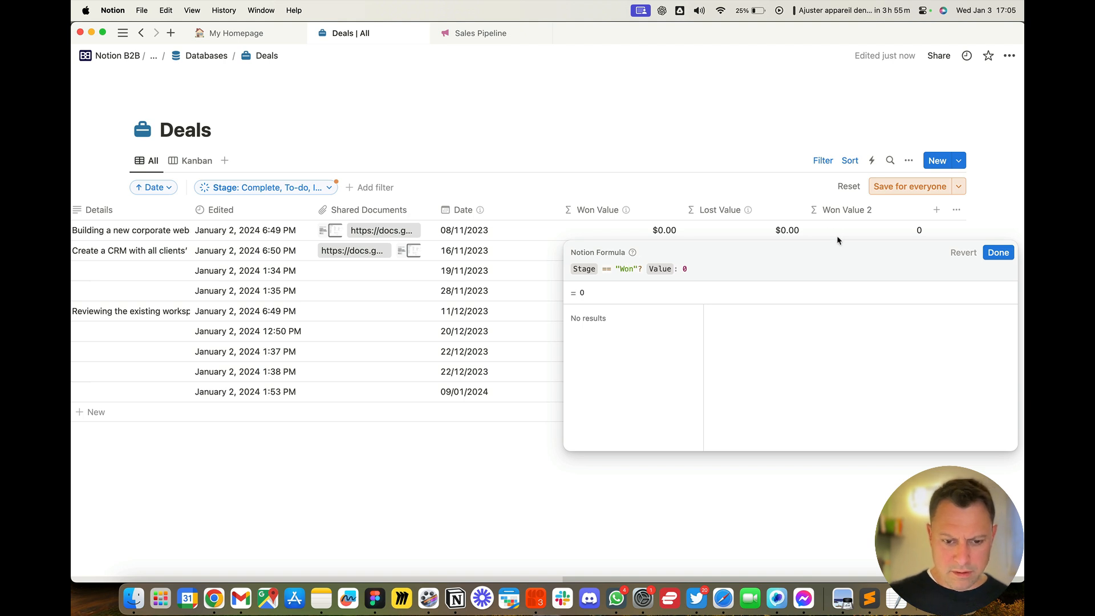
{"action": "left_click", "coordinate": [997, 253]}
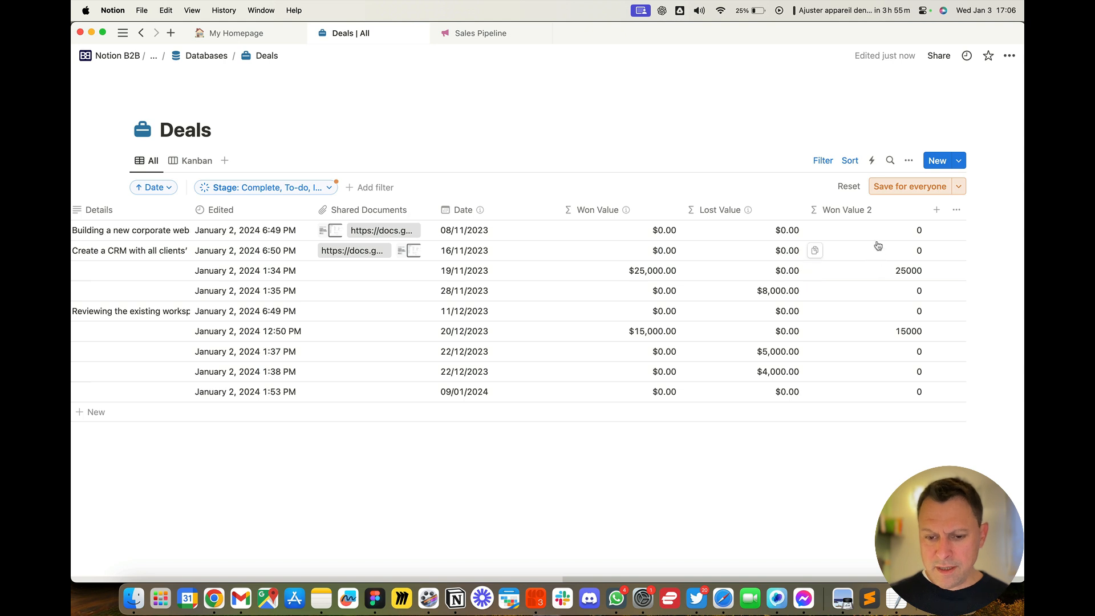
Set the number format of the Won Value 2 property to US Dollar and close its settings.
{"action": "left_click", "coordinate": [885, 211]}
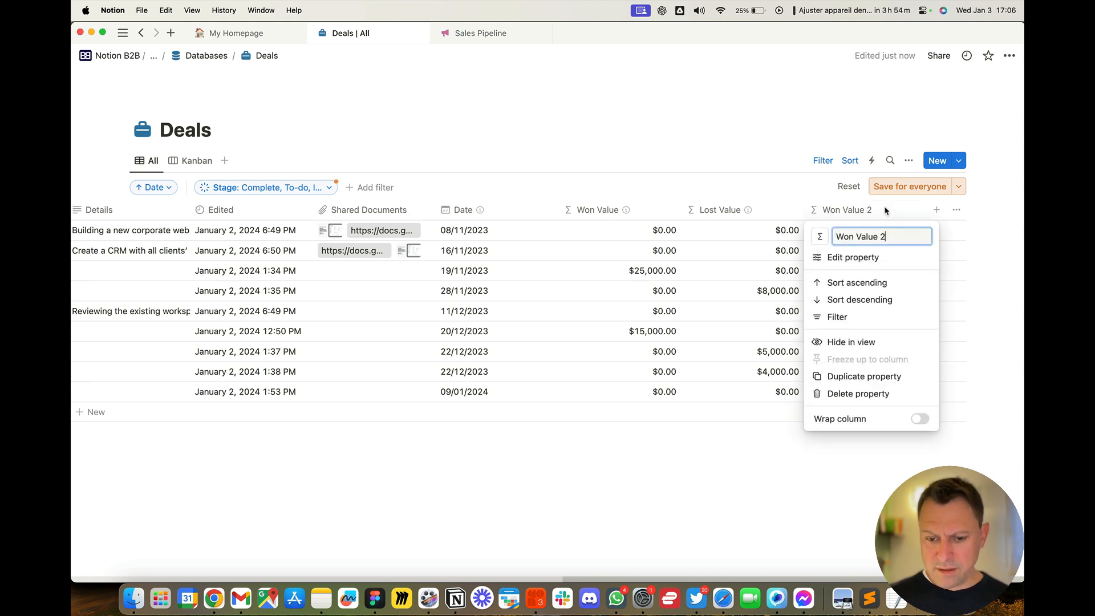
{"action": "left_click", "coordinate": [867, 258]}
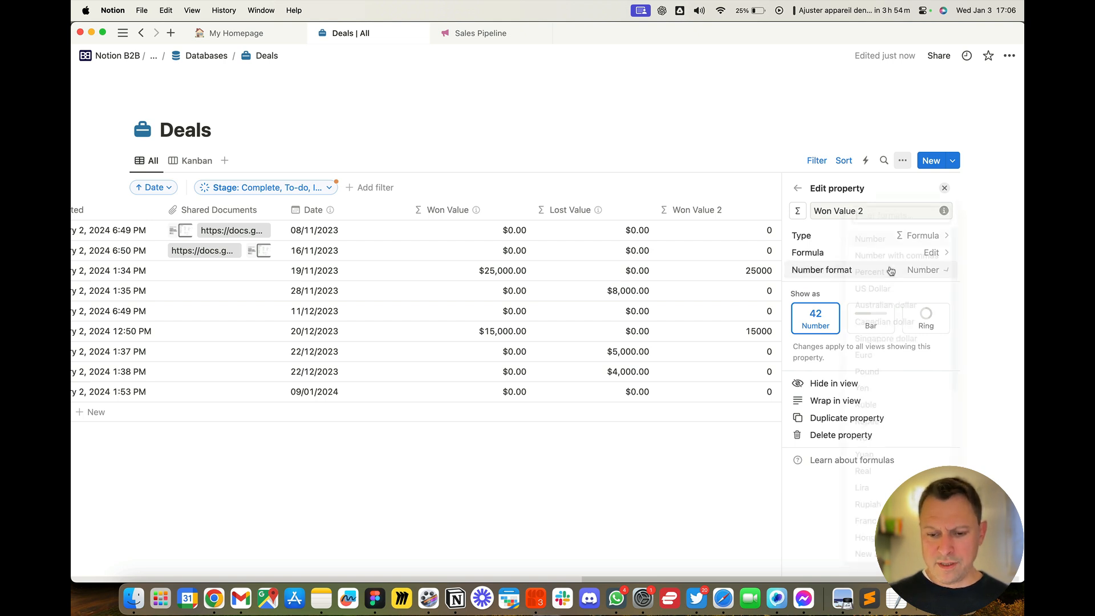
{"action": "left_click", "coordinate": [891, 270]}
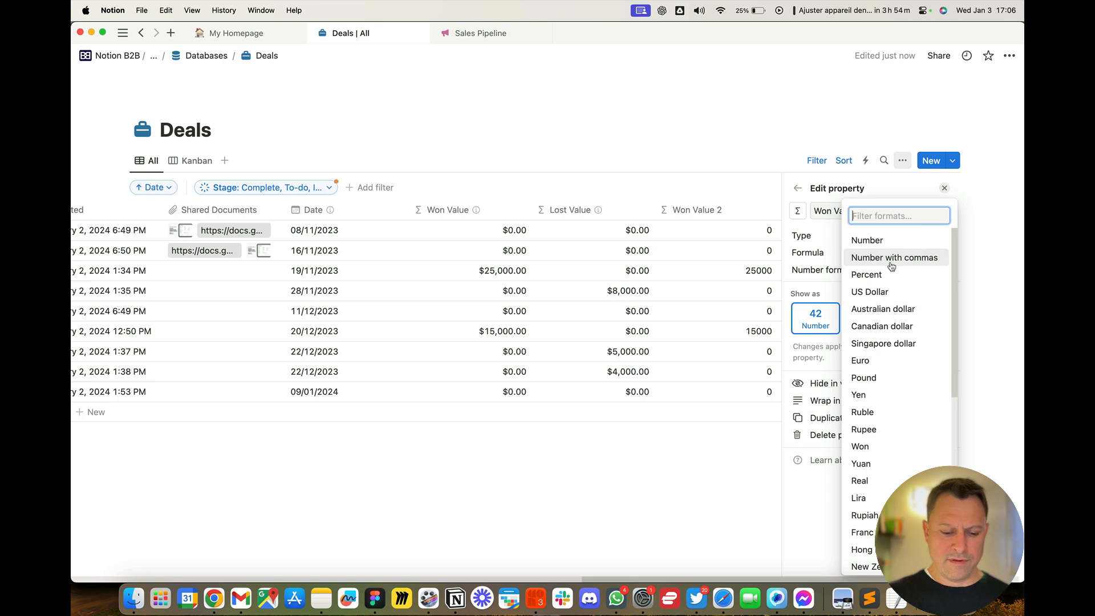
{"action": "type", "text": "us"}
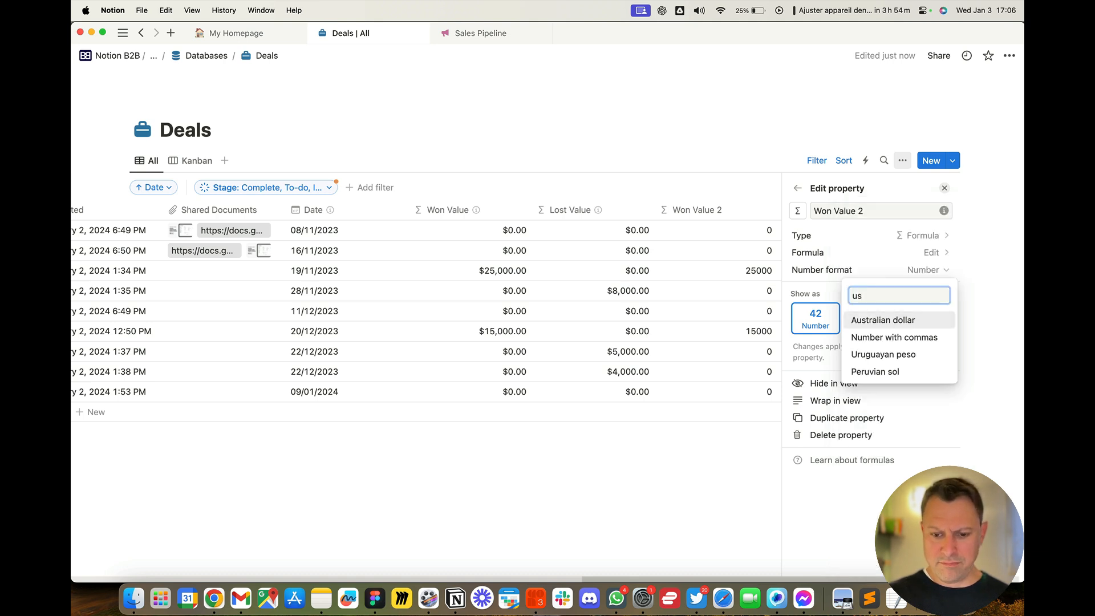
{"action": "type", "text": "d"}
{"action": "key", "text": "BackSpace"}
{"action": "key", "text": "BackSpace"}
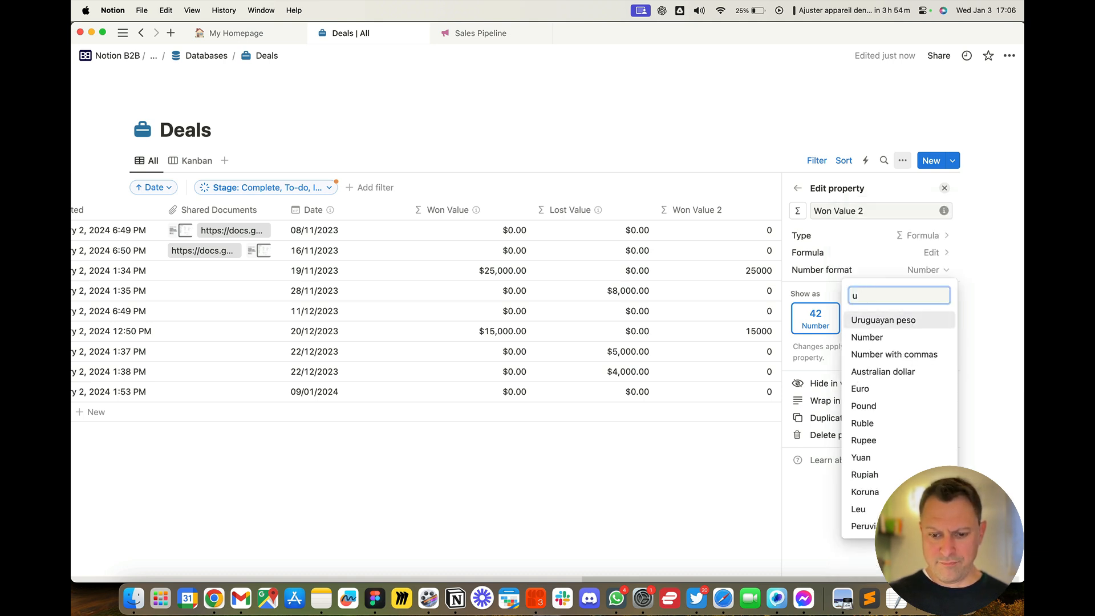
{"action": "key", "text": "BackSpace"}
{"action": "type", "text": "d"}
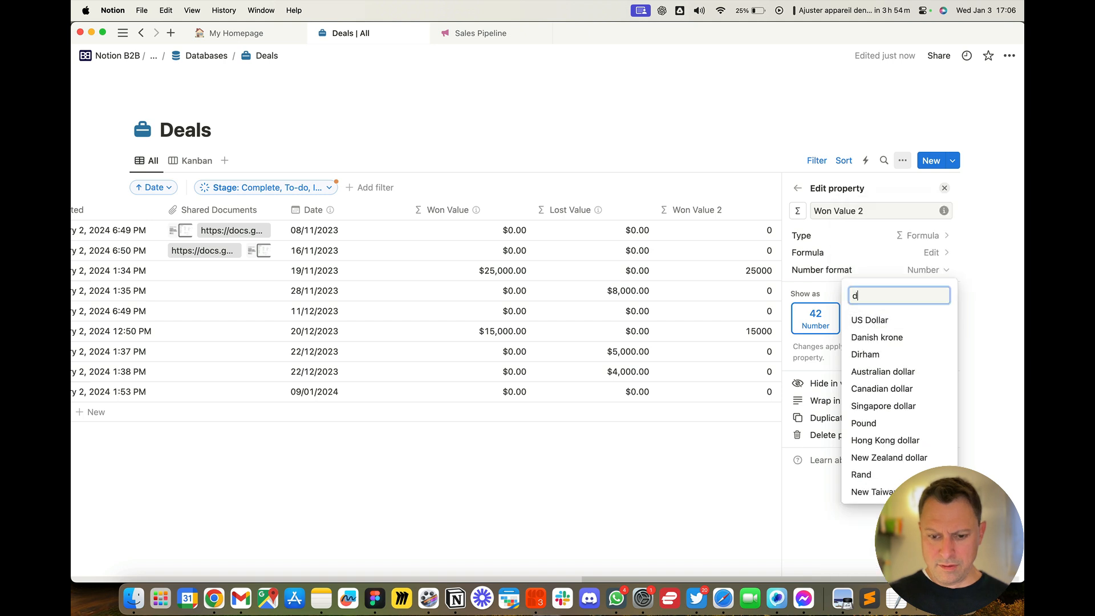
{"action": "left_click", "coordinate": [902, 320]}
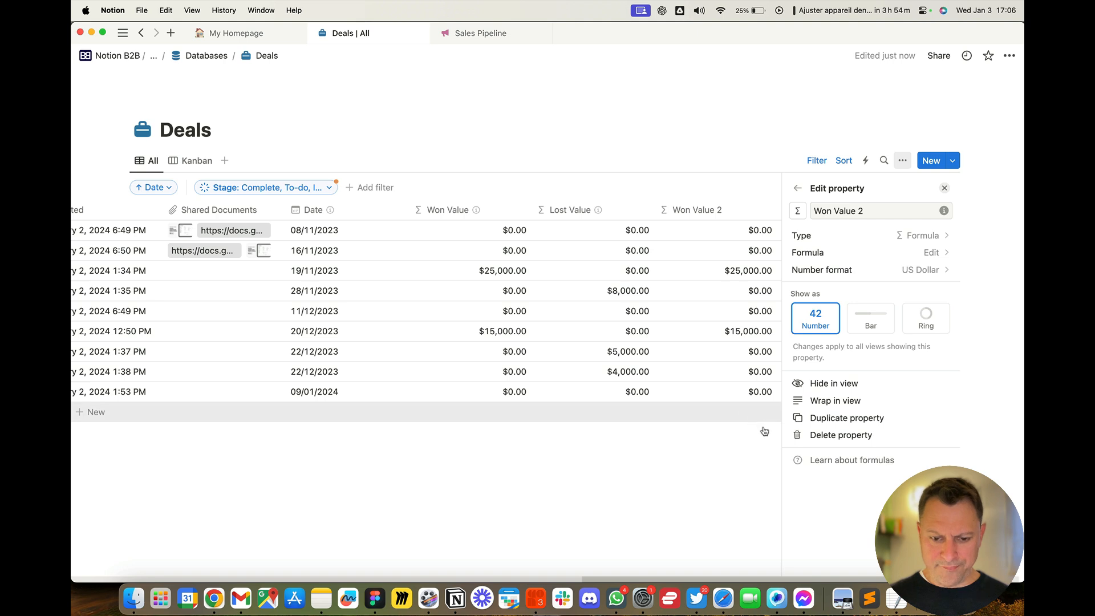
{"action": "scroll", "coordinate": [798, 274], "scroll_direction": "left", "scroll_amount": 1}
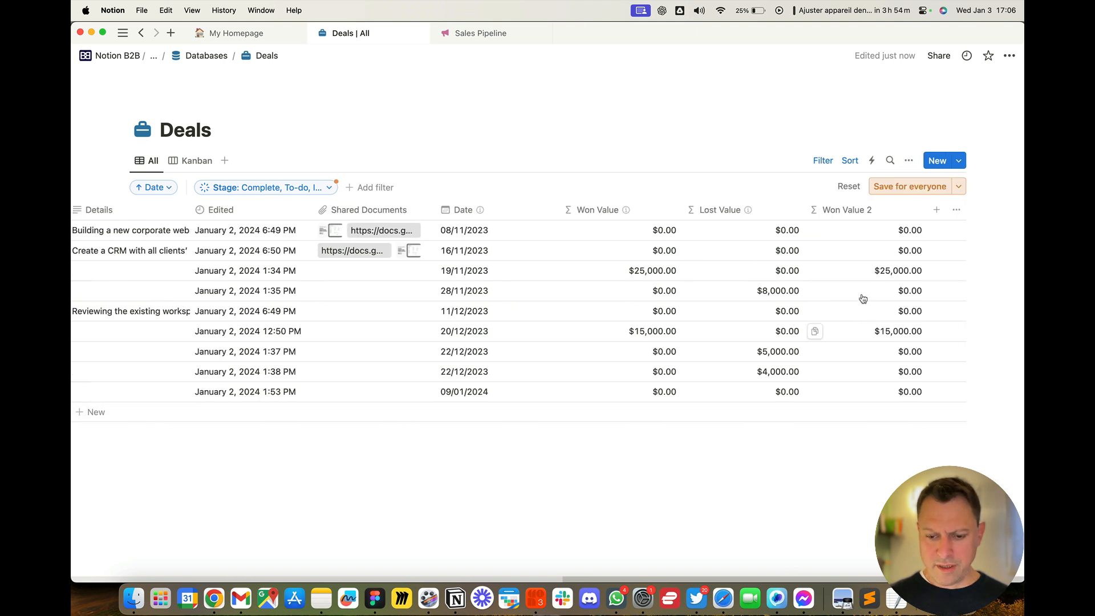
Replace the fallback value in the Won Value 2 formula with the text "0" in quotation marks and save it.
{"action": "left_click", "coordinate": [882, 229]}
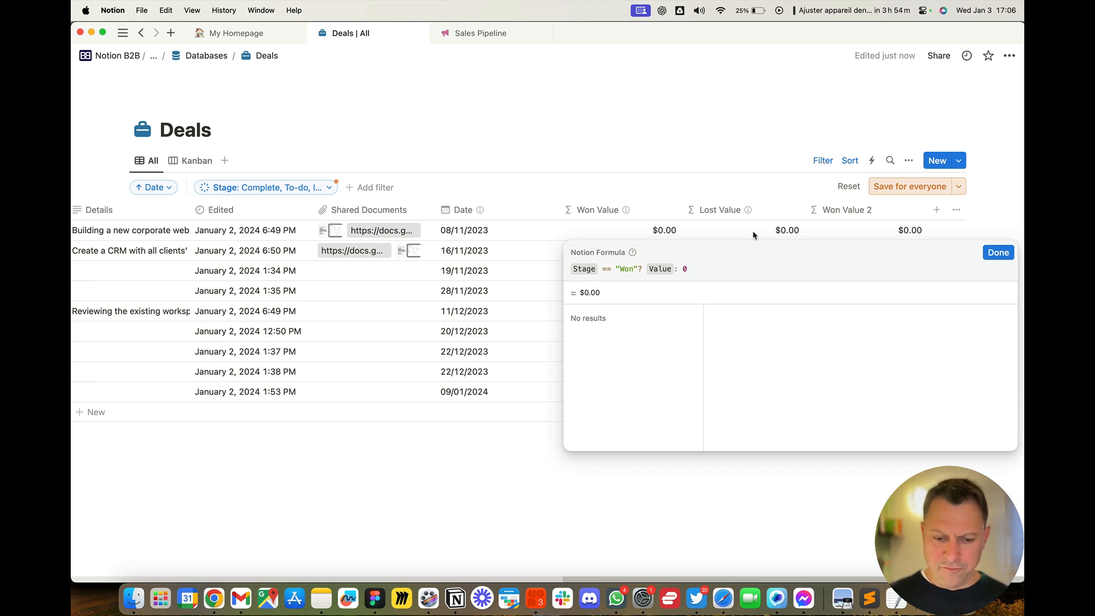
{"action": "triple_click", "coordinate": [685, 266]}
{"action": "left_click", "coordinate": [685, 269]}
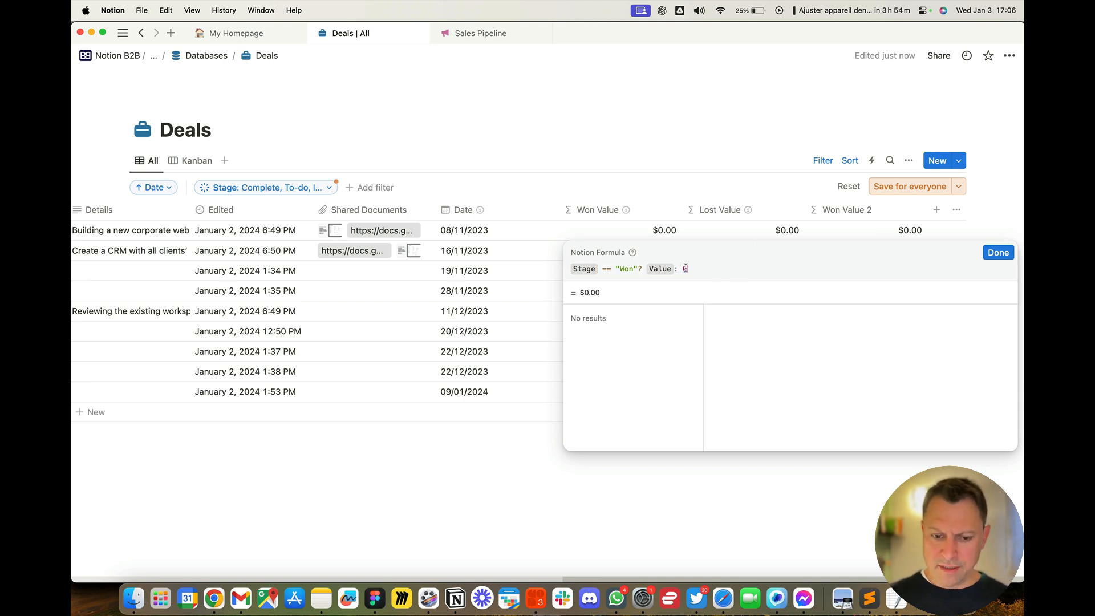
{"action": "key", "text": "BackSpace"}
{"action": "type", "text": "\"0"}
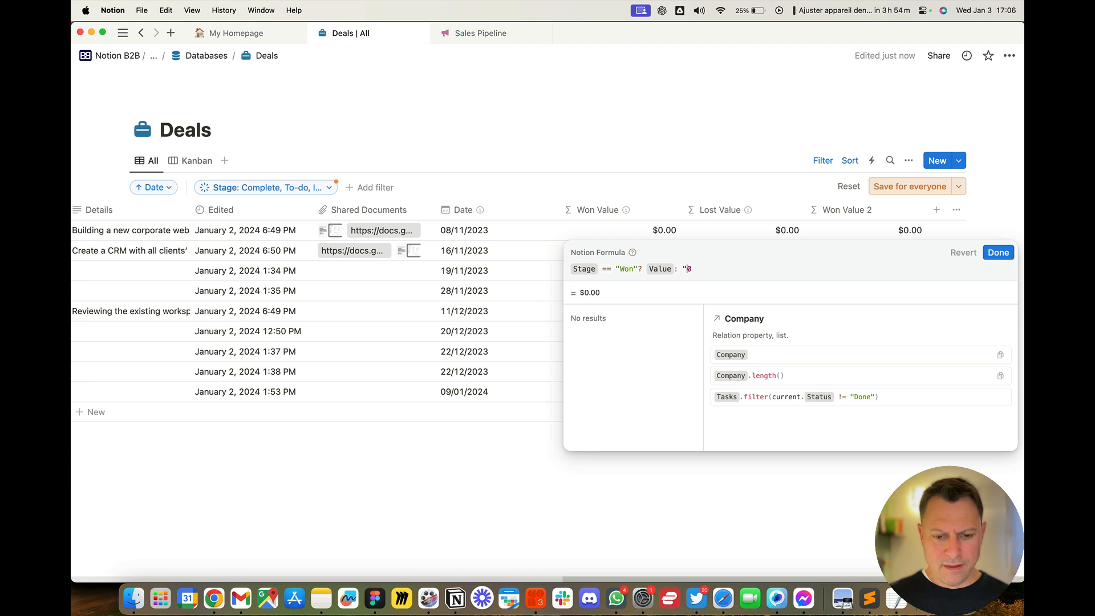
{"action": "type", "text": "\""}
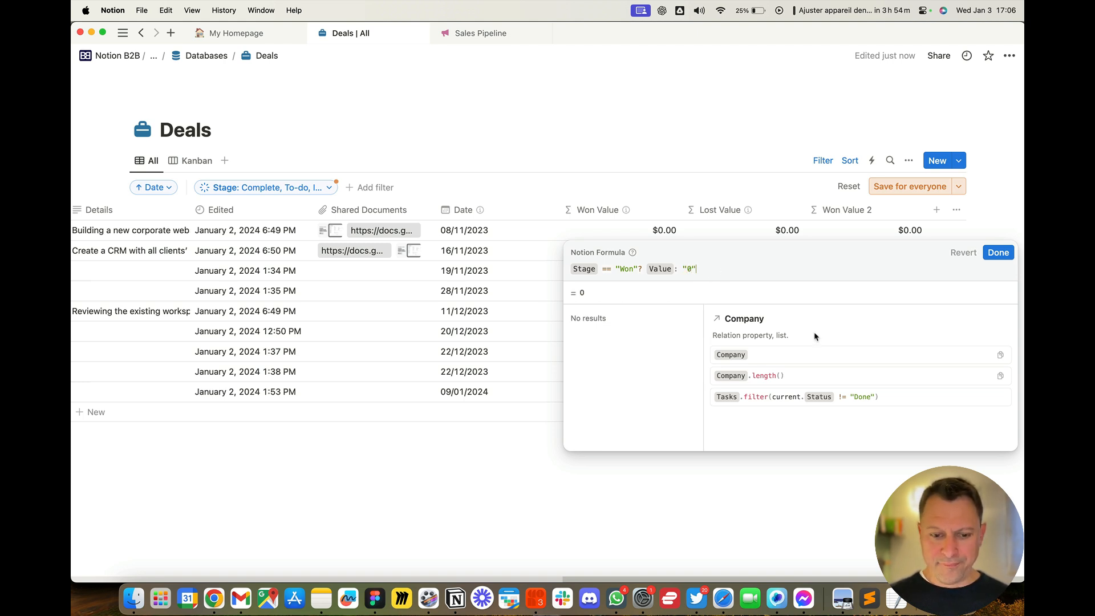
{"action": "left_click", "coordinate": [998, 255]}
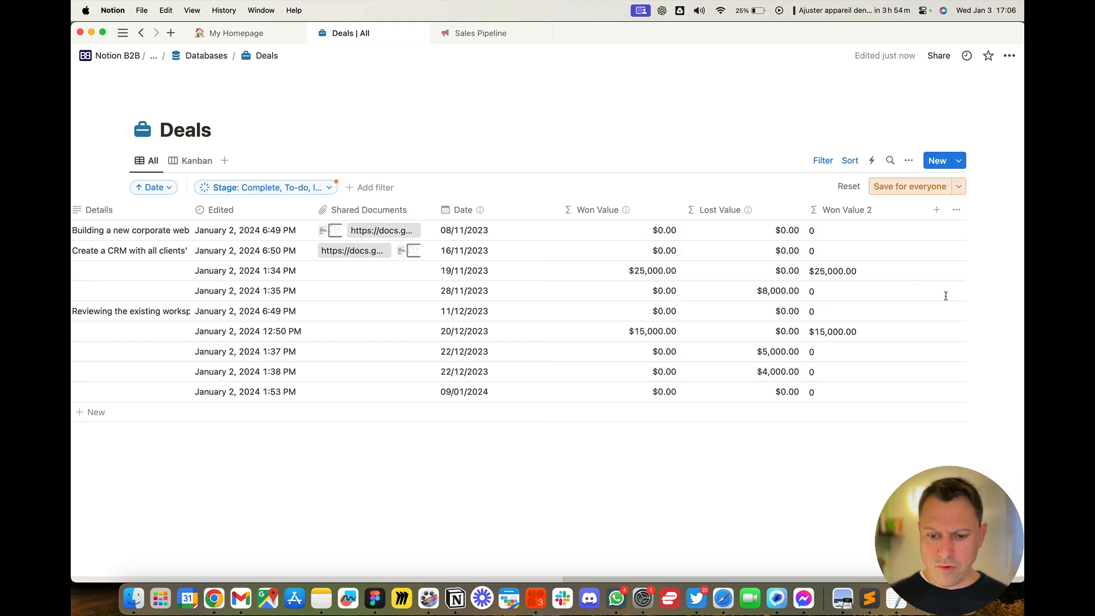
Check the Won Value 2 property settings for a number format option.
{"action": "left_click", "coordinate": [862, 215]}
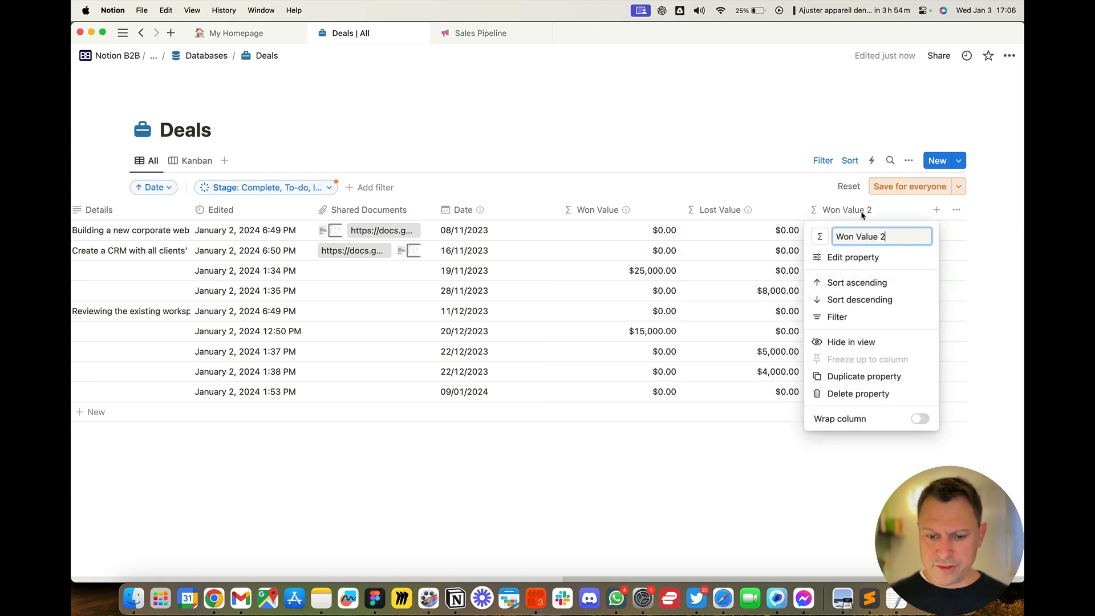
{"action": "left_click", "coordinate": [852, 255]}
{"action": "left_click", "coordinate": [765, 129]}
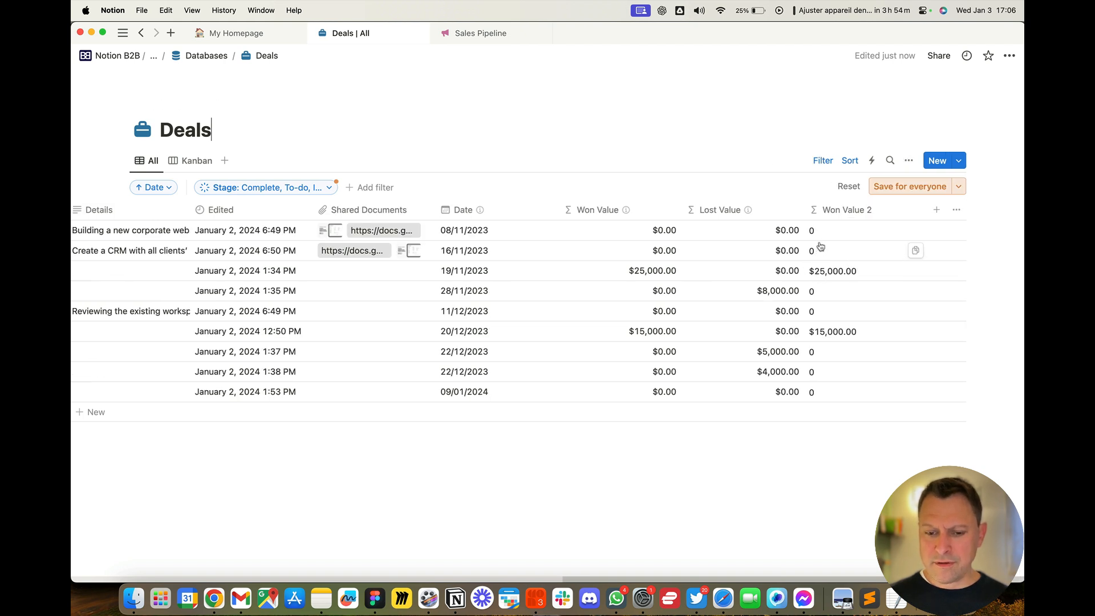
{"action": "left_click", "coordinate": [827, 214]}
{"action": "left_click", "coordinate": [833, 257]}
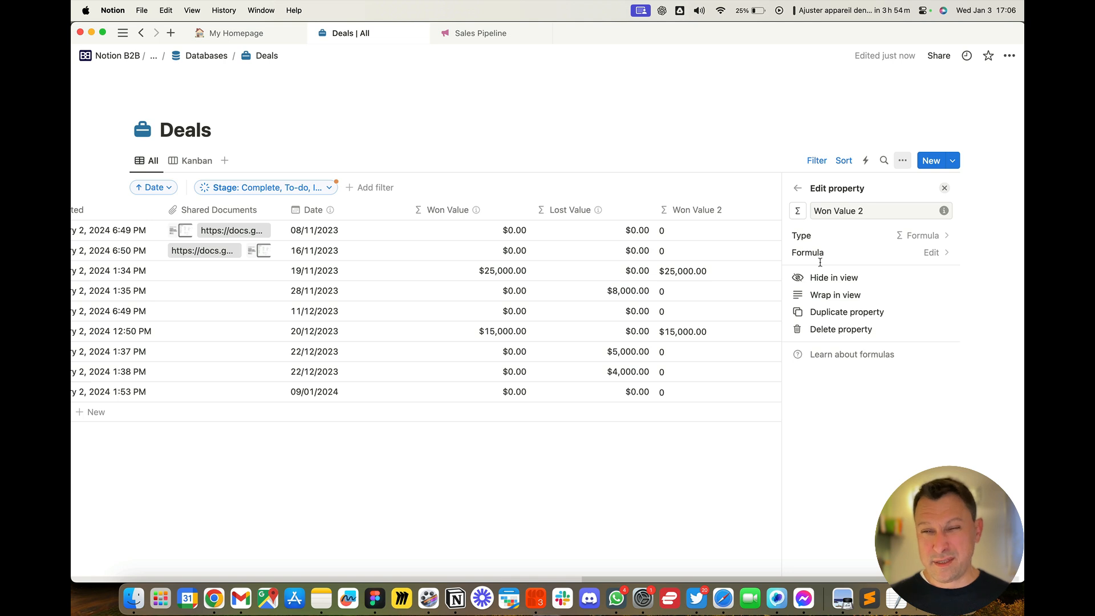
{"action": "left_click", "coordinate": [776, 145]}
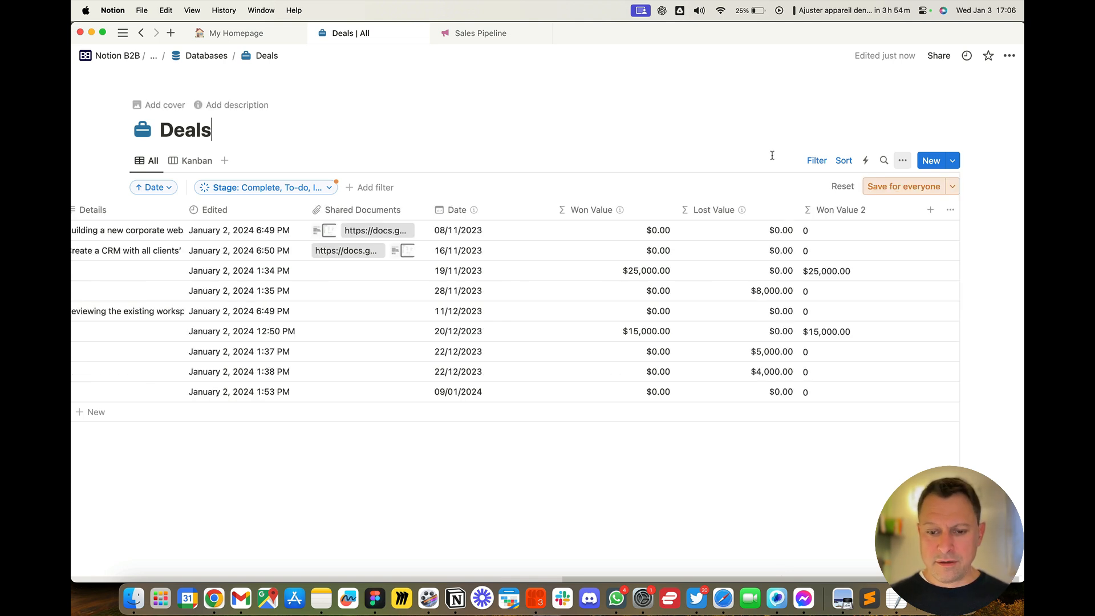
{"action": "left_click", "coordinate": [843, 210]}
{"action": "left_click", "coordinate": [837, 193]}
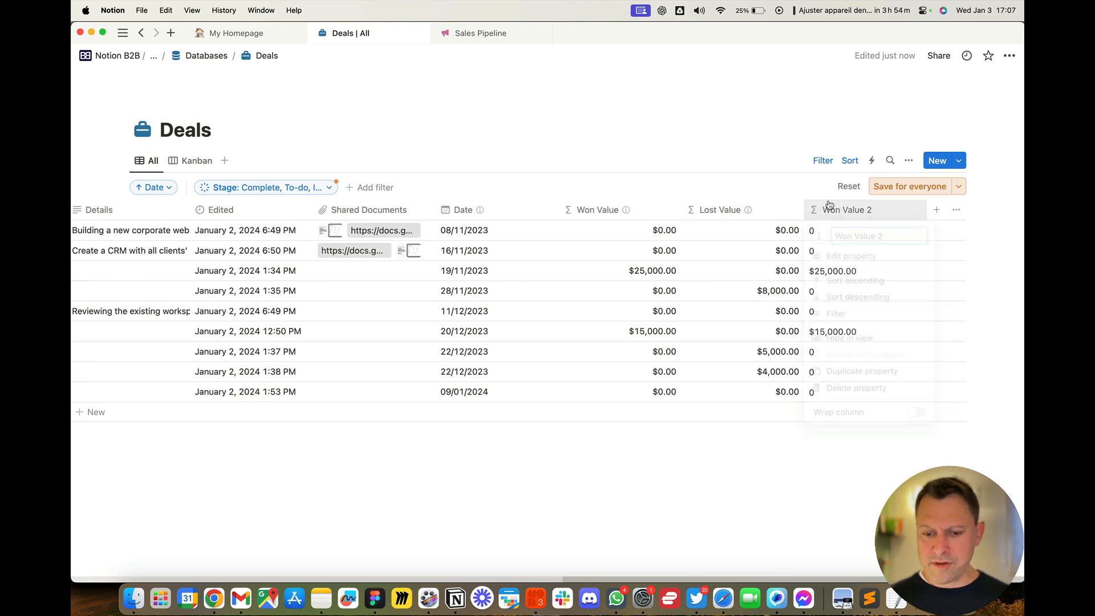
Remove the quotation marks around the 0 in the Won Value 2 formula and save it.
{"action": "left_click", "coordinate": [853, 229]}
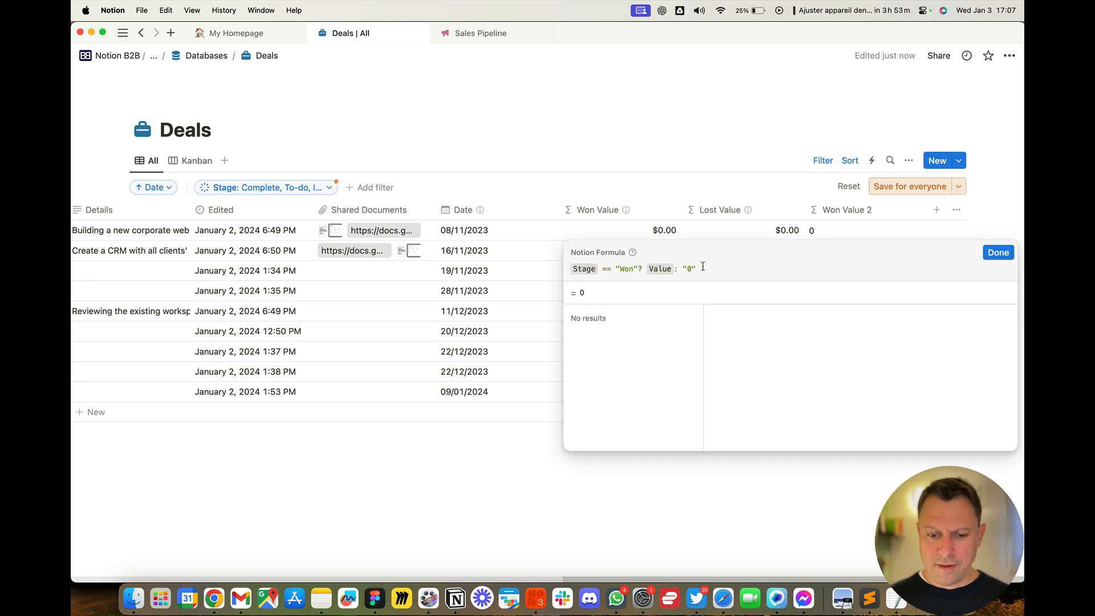
{"action": "key", "text": "BackSpace"}
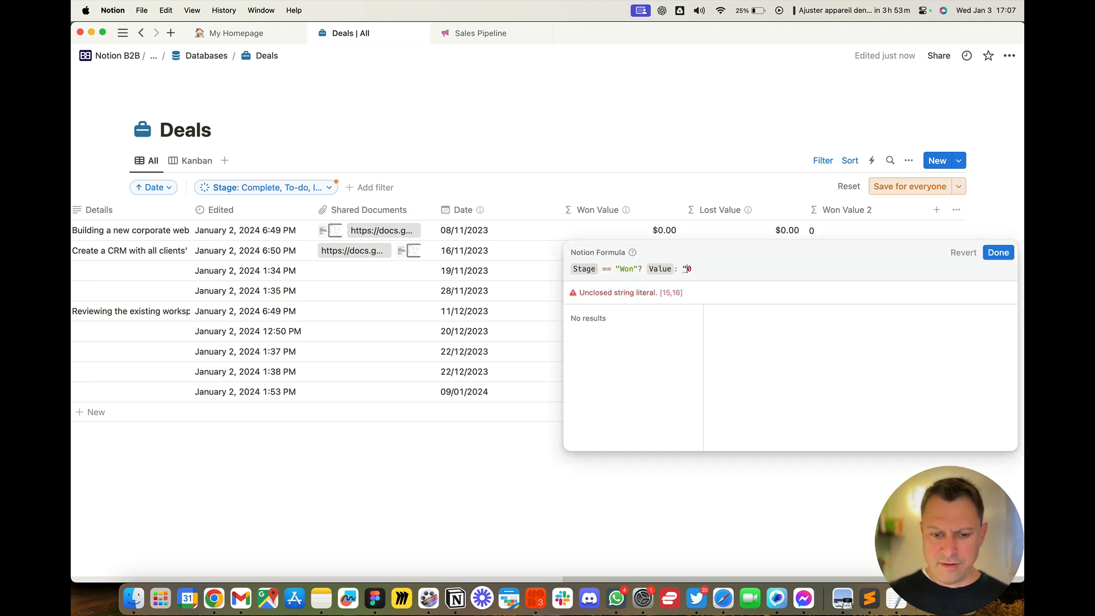
{"action": "key", "text": "BackSpace"}
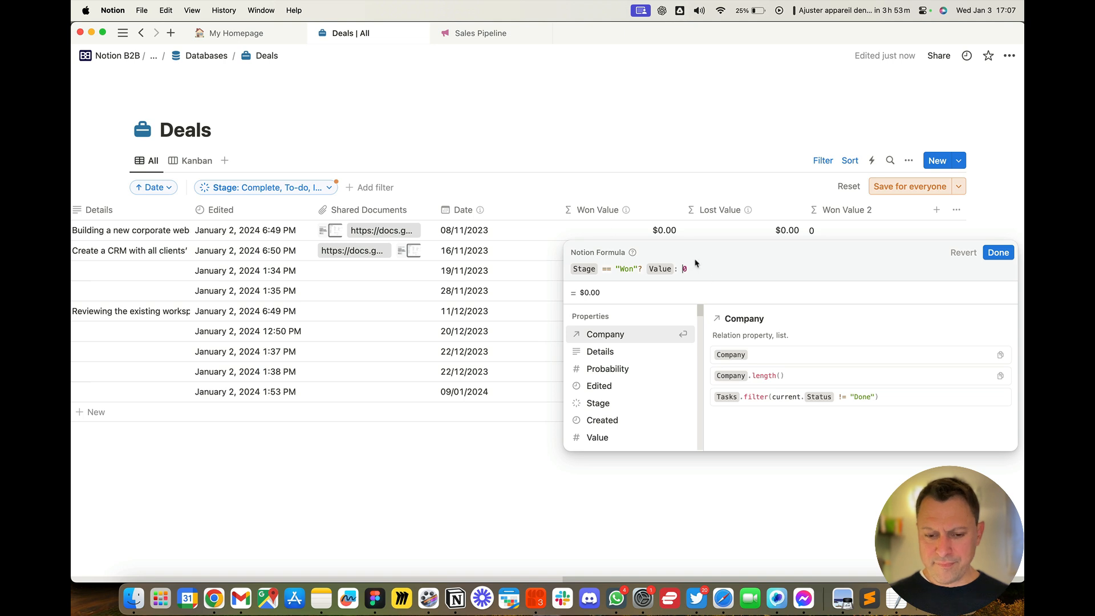
{"action": "left_click", "coordinate": [755, 268]}
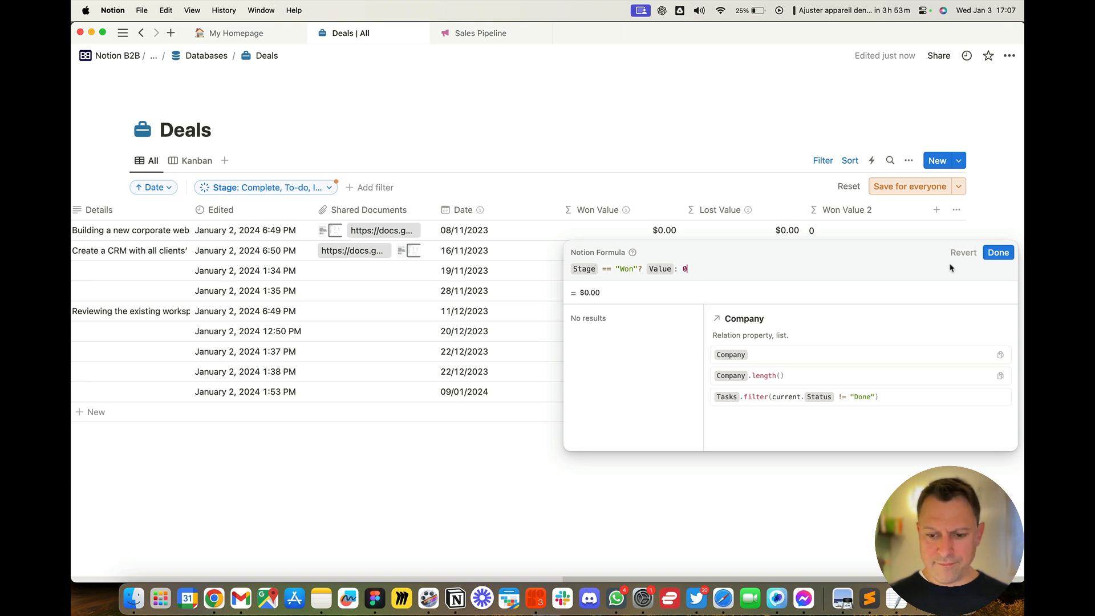
{"action": "left_click", "coordinate": [990, 257]}
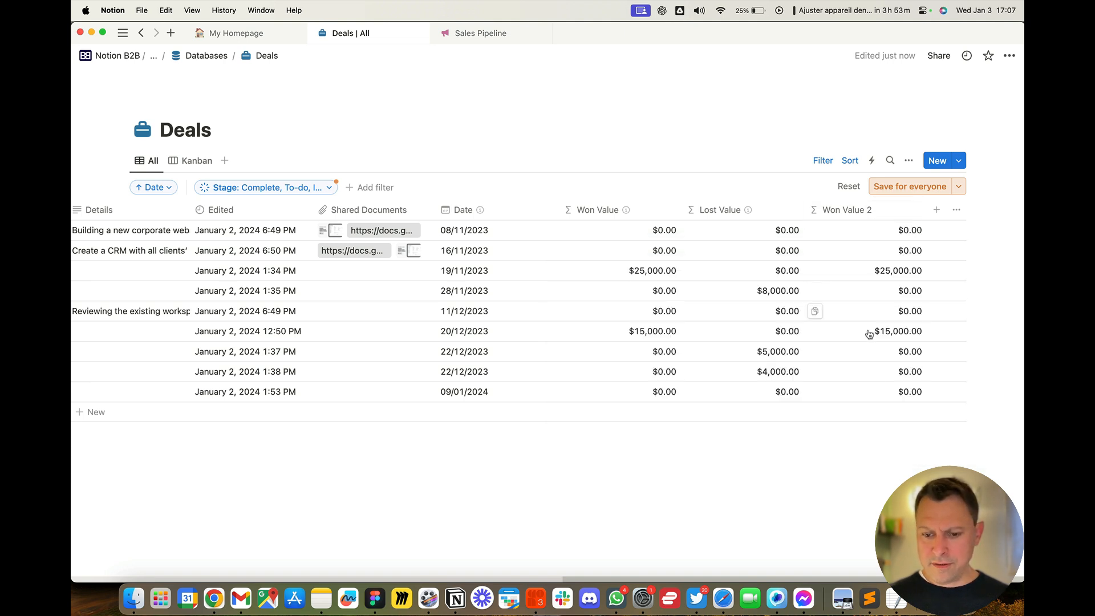
Review the Lost Value formula in the Deals table and close it without edits.
{"action": "mouse_move", "coordinate": [883, 428]}
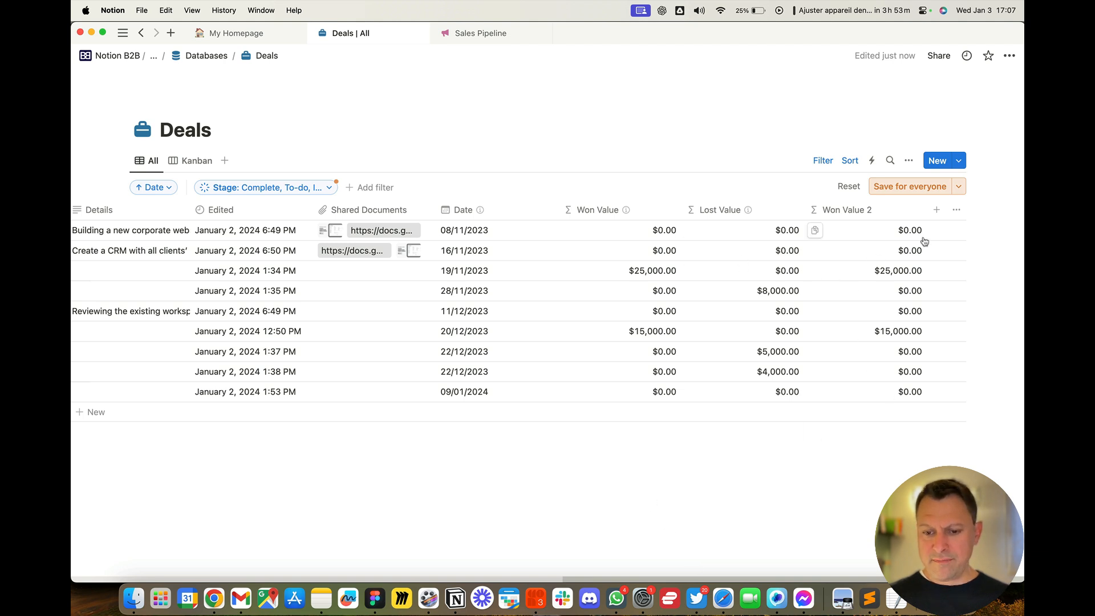
{"action": "left_click", "coordinate": [742, 233]}
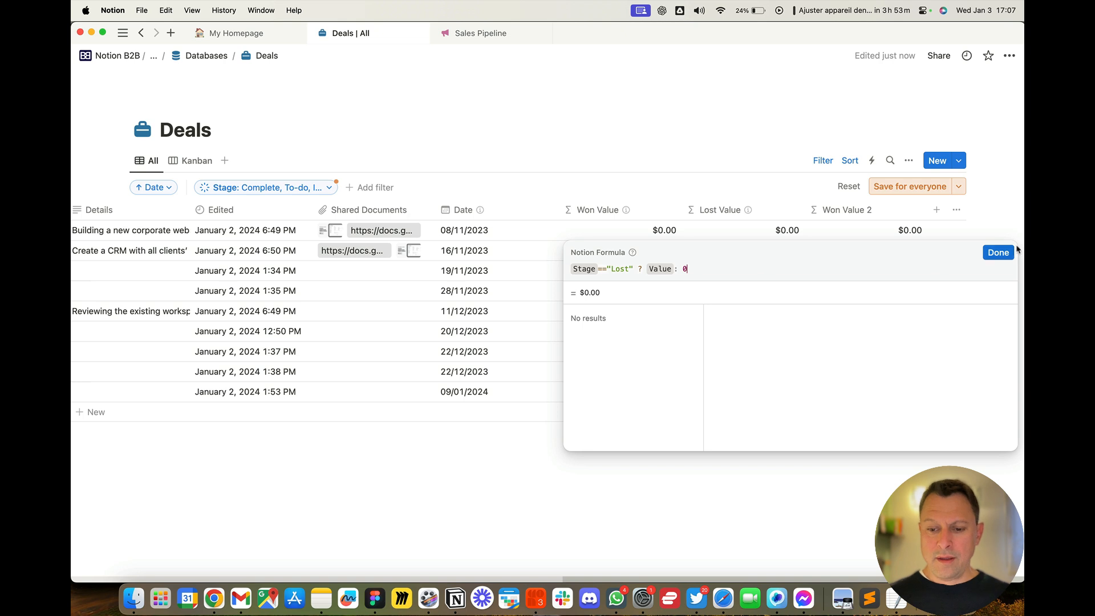
{"action": "left_click", "coordinate": [995, 252]}
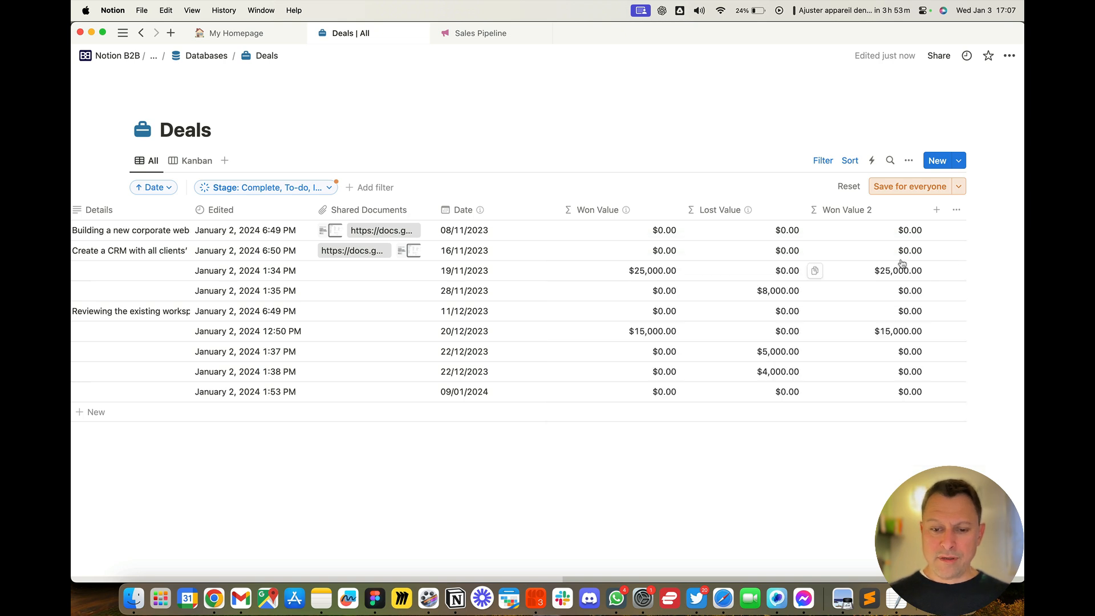
Delete the Won Value 2 property from the Deals database and switch to the ChartBase chart in Chrome.
{"action": "left_click", "coordinate": [899, 212]}
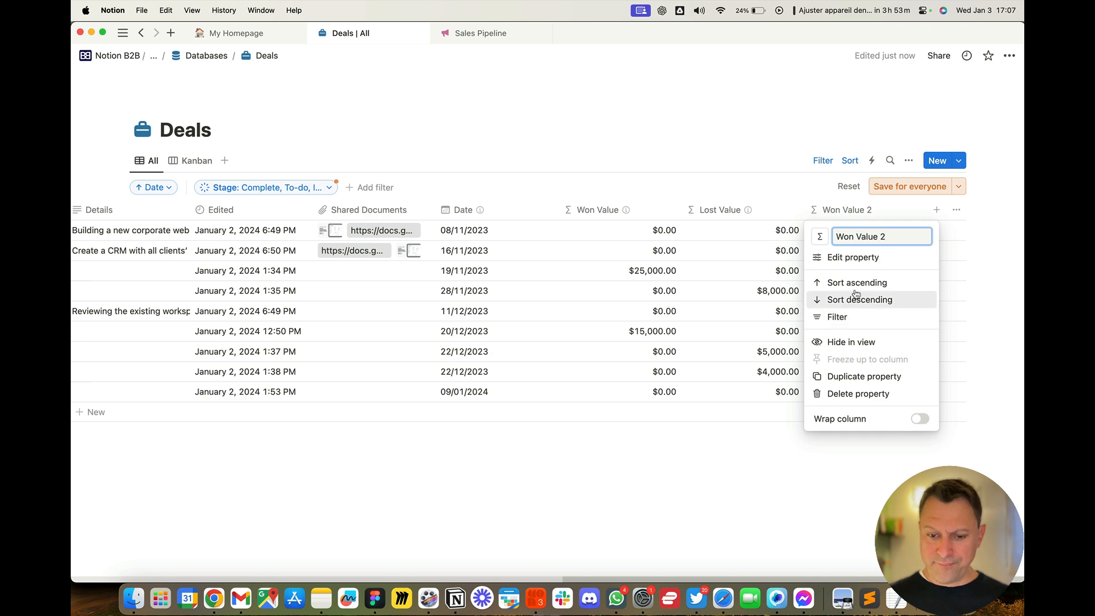
{"action": "left_click", "coordinate": [852, 394]}
{"action": "left_click", "coordinate": [588, 313]}
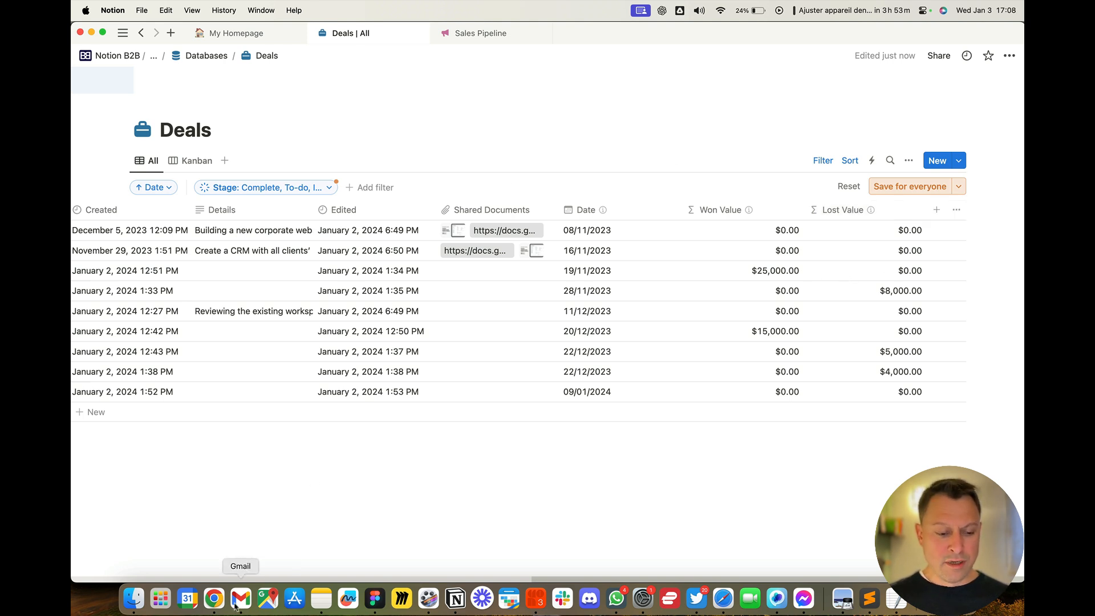
{"action": "left_click", "coordinate": [224, 584]}
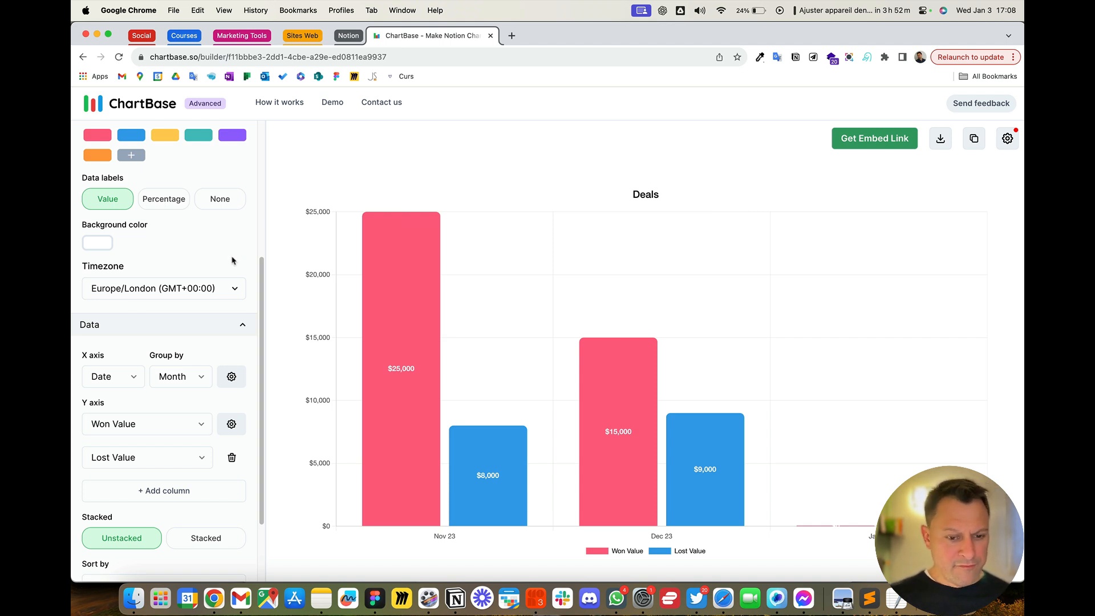
Replace the chart's label with "Sandox Win/Won".
{"action": "scroll", "coordinate": [114, 270], "scroll_direction": "up", "scroll_amount": 3}
{"action": "scroll", "coordinate": [114, 270], "scroll_direction": "up", "scroll_amount": 2}
{"action": "left_click", "coordinate": [108, 253]}
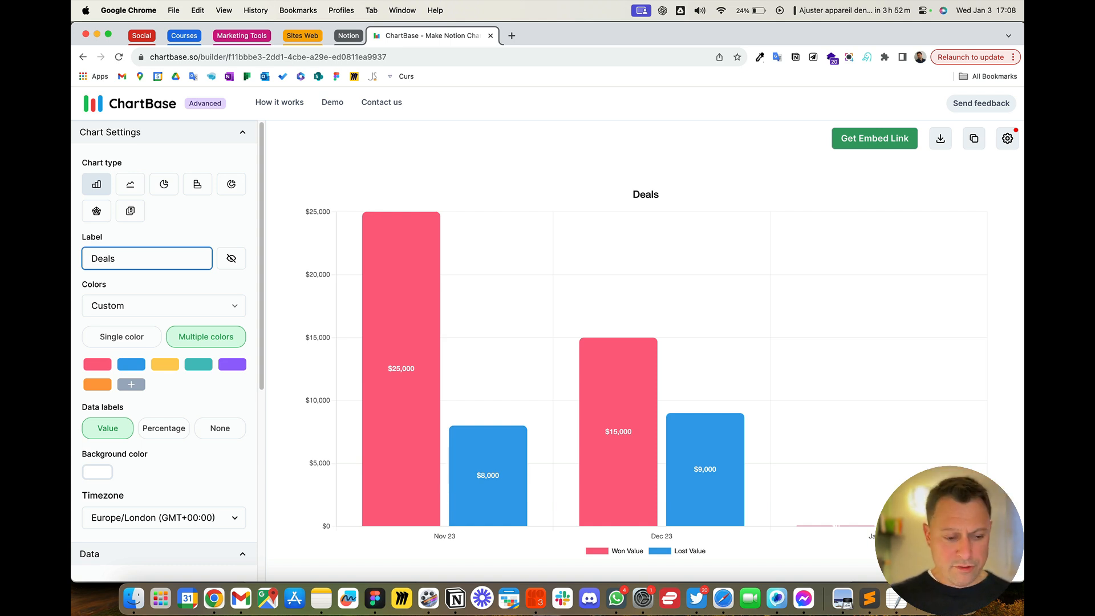
{"action": "key", "text": "BackSpace"}
{"action": "key", "text": "BackSpace"}
{"action": "key", "text": "BackSpace"}
{"action": "key", "text": "BackSpace"}
{"action": "key", "text": "BackSpace"}
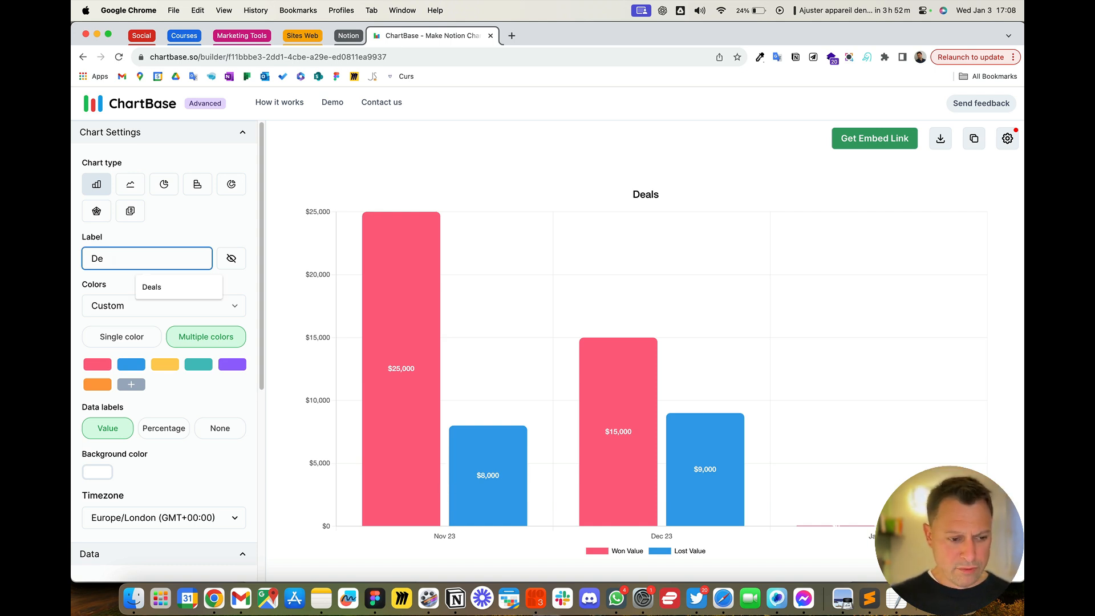
{"action": "type", "text": "Sand"}
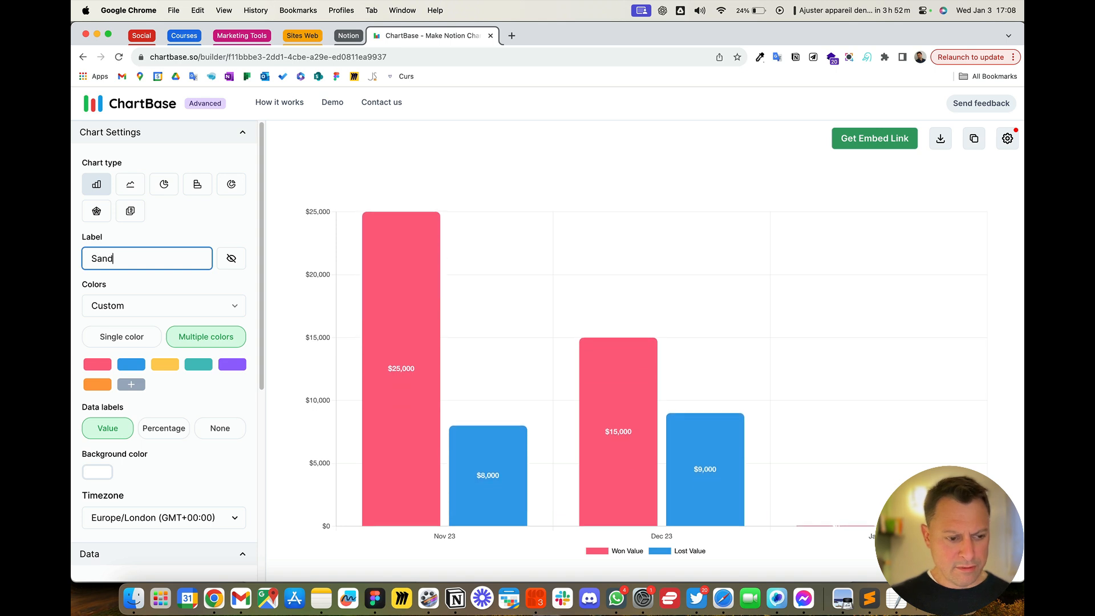
{"action": "type", "text": "ox Win/Won"}
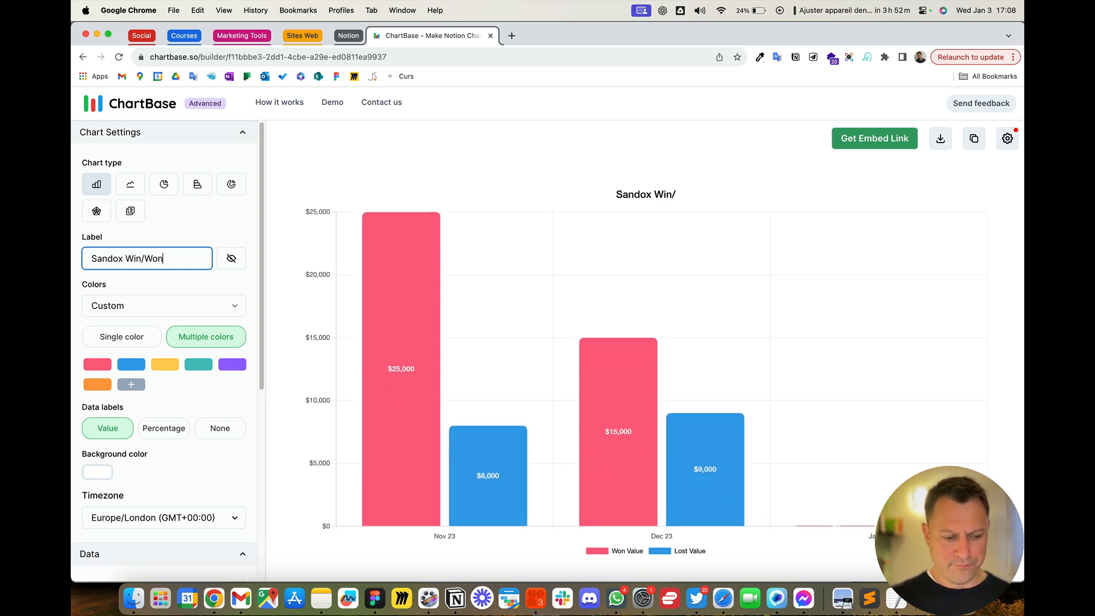
{"action": "left_click", "coordinate": [385, 174]}
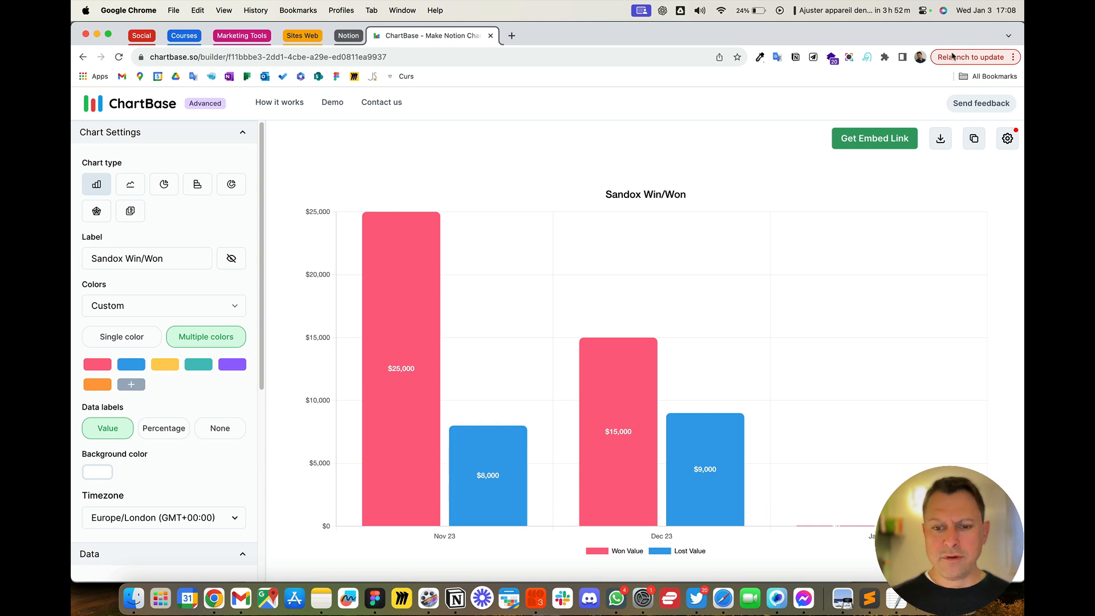
Copy the chart's public embed link, switch to Notion and open the Star Pipeline page.
{"action": "left_click", "coordinate": [884, 136]}
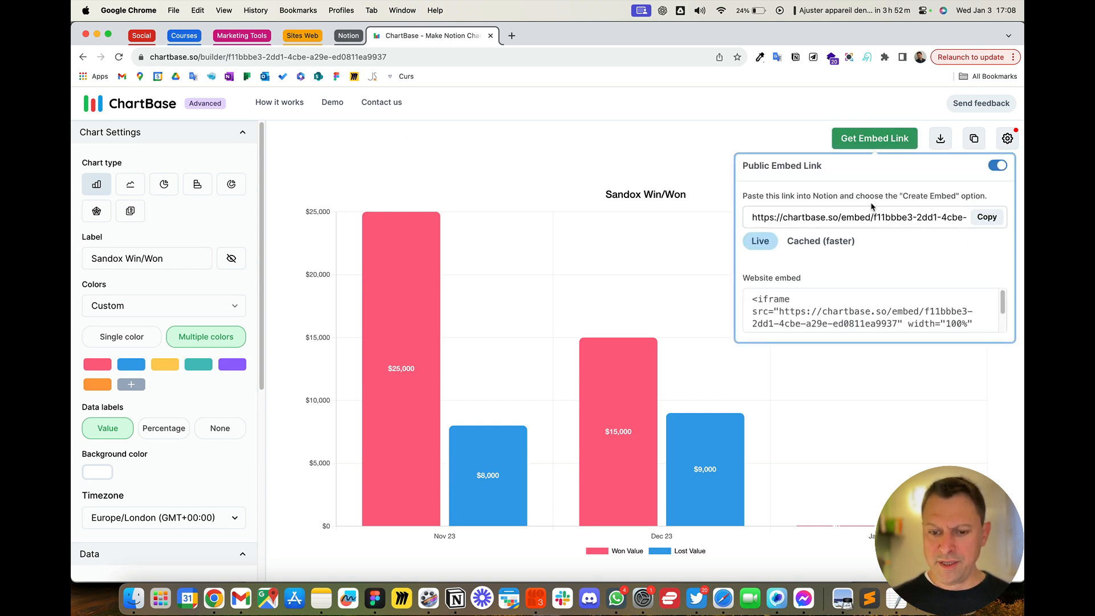
{"action": "left_click", "coordinate": [996, 222]}
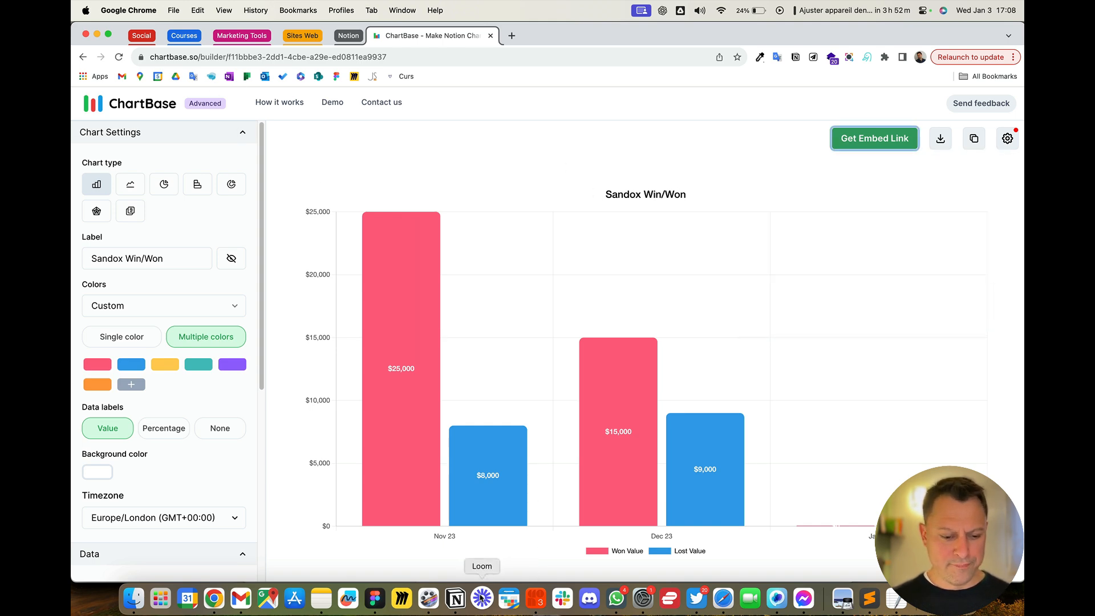
{"action": "left_click", "coordinate": [455, 598]}
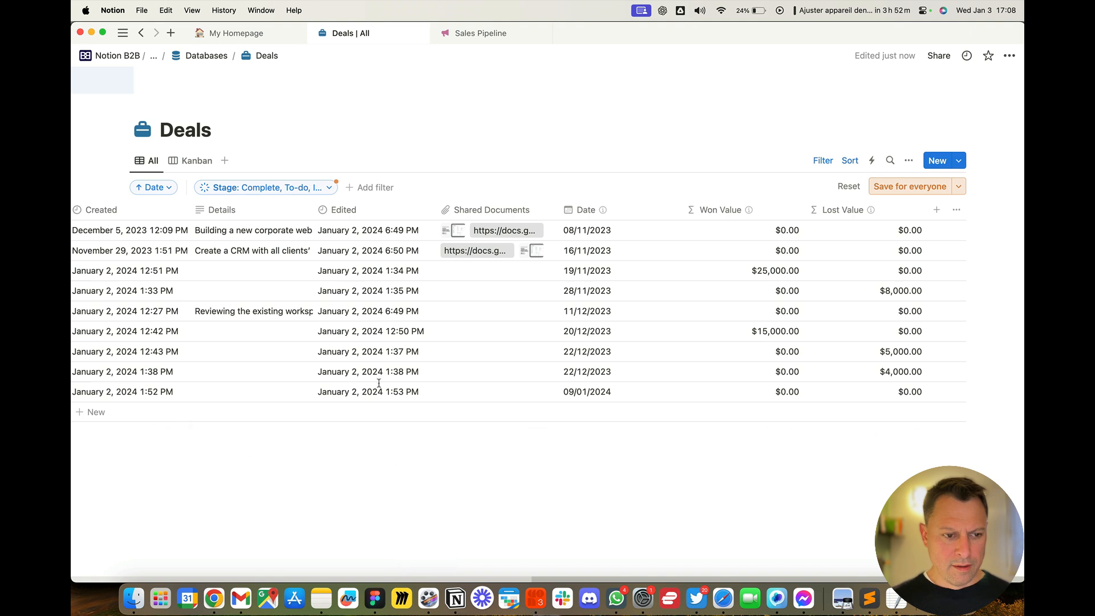
{"action": "left_click", "coordinate": [195, 56]}
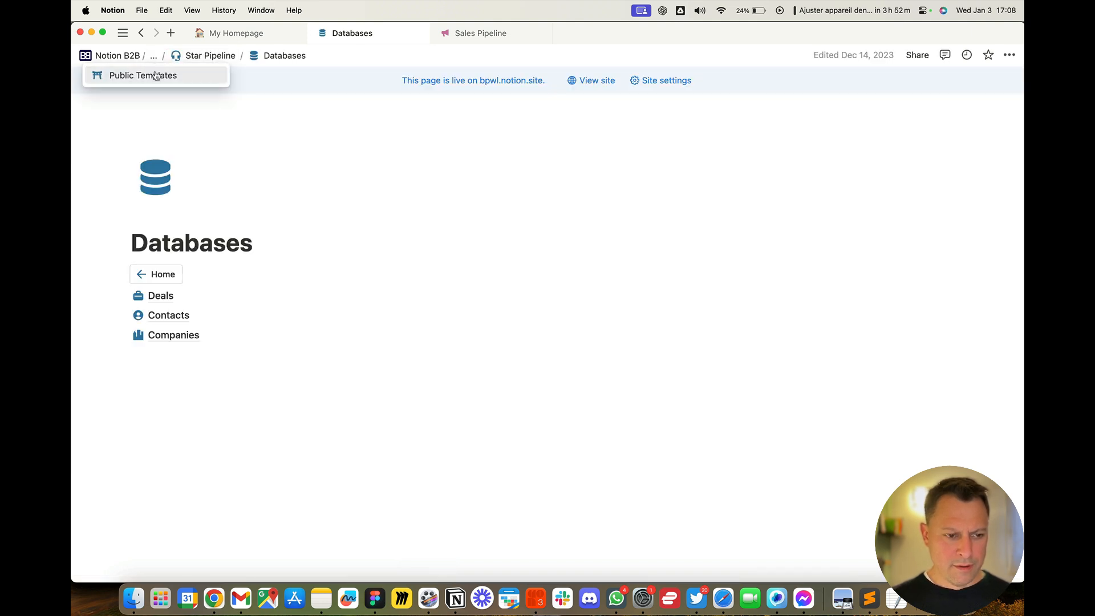
{"action": "left_click", "coordinate": [211, 59]}
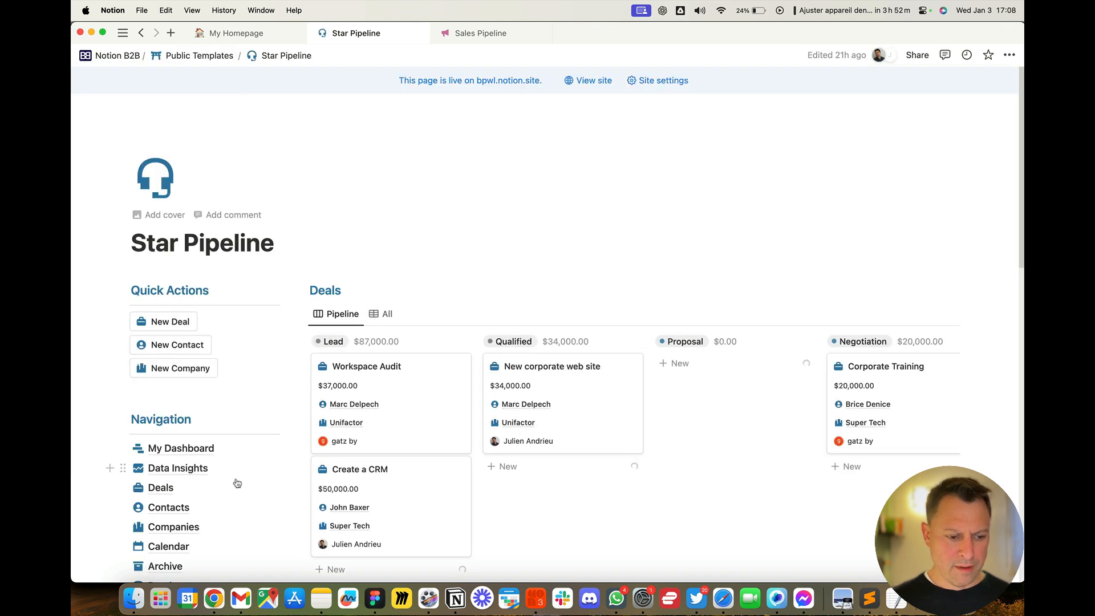
Create an empty sub-page titled "Sandox Data Insight" below Databases in the Navigation list.
{"action": "scroll", "coordinate": [233, 477], "scroll_direction": "down", "scroll_amount": 5}
{"action": "left_click", "coordinate": [156, 474]}
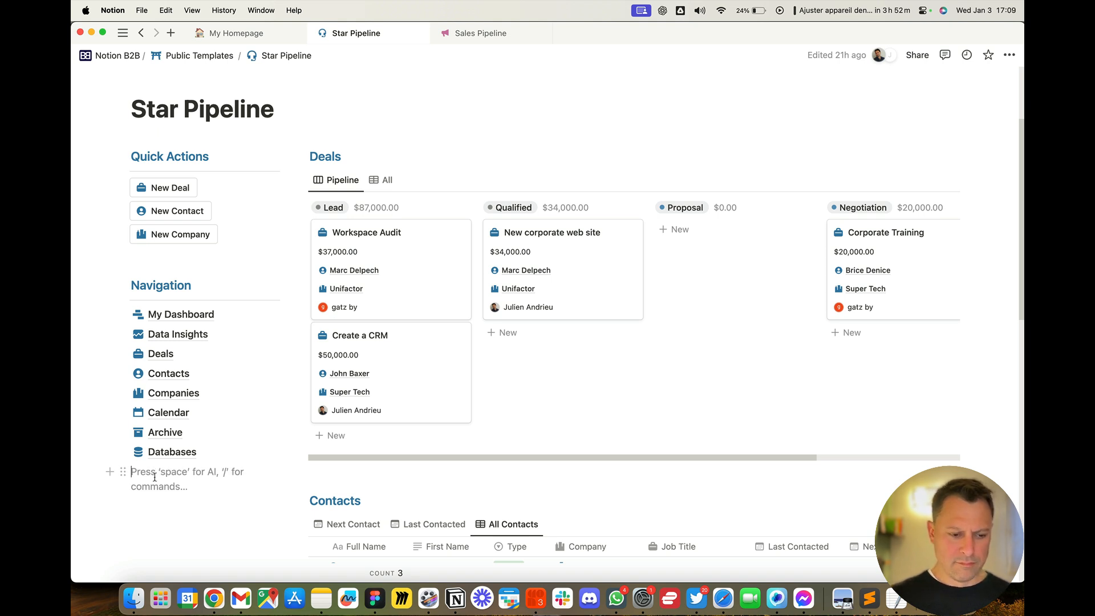
{"action": "type", "text": "/page"}
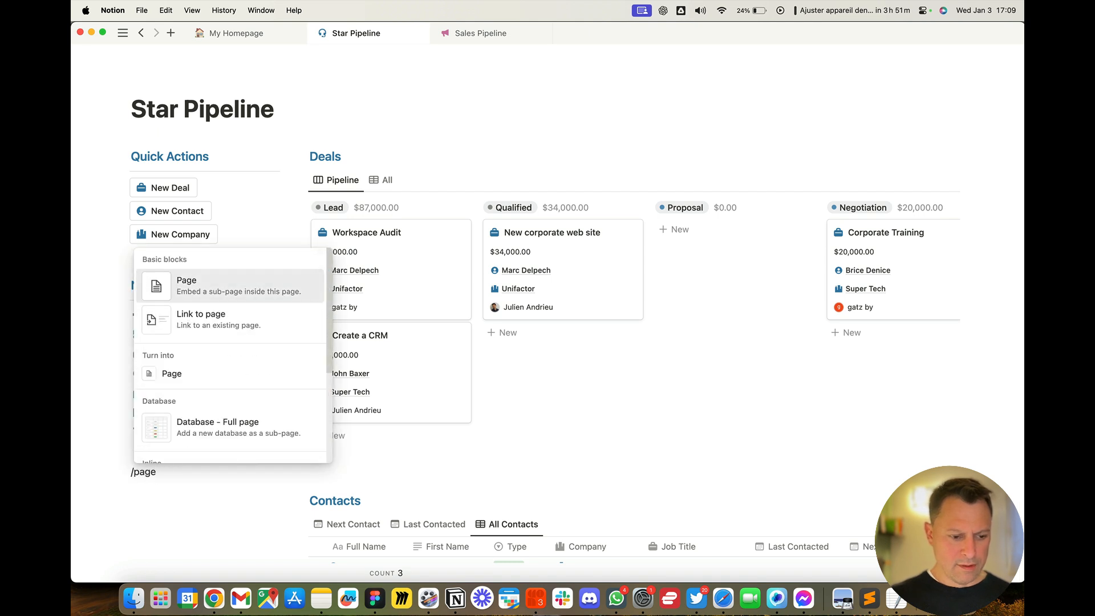
{"action": "key", "text": "Return"}
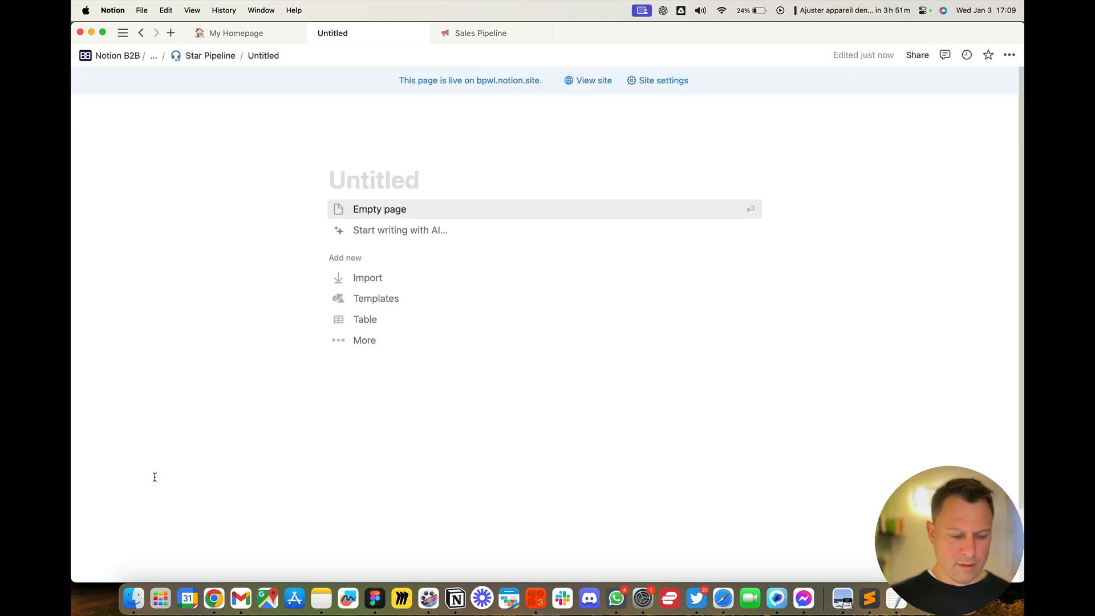
{"action": "type", "text": "San"}
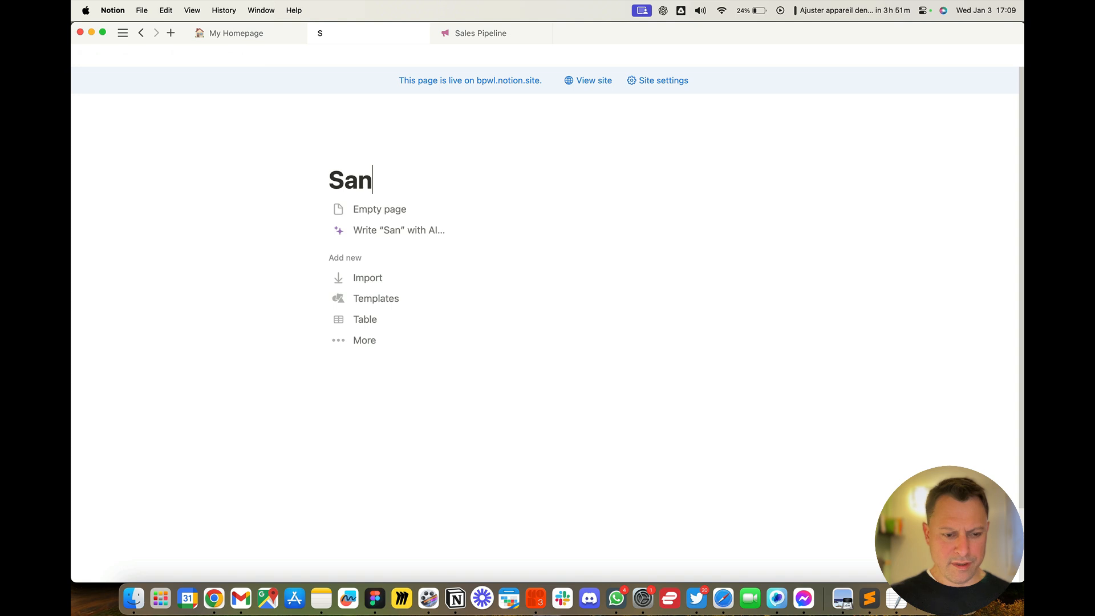
{"action": "type", "text": "dox "}
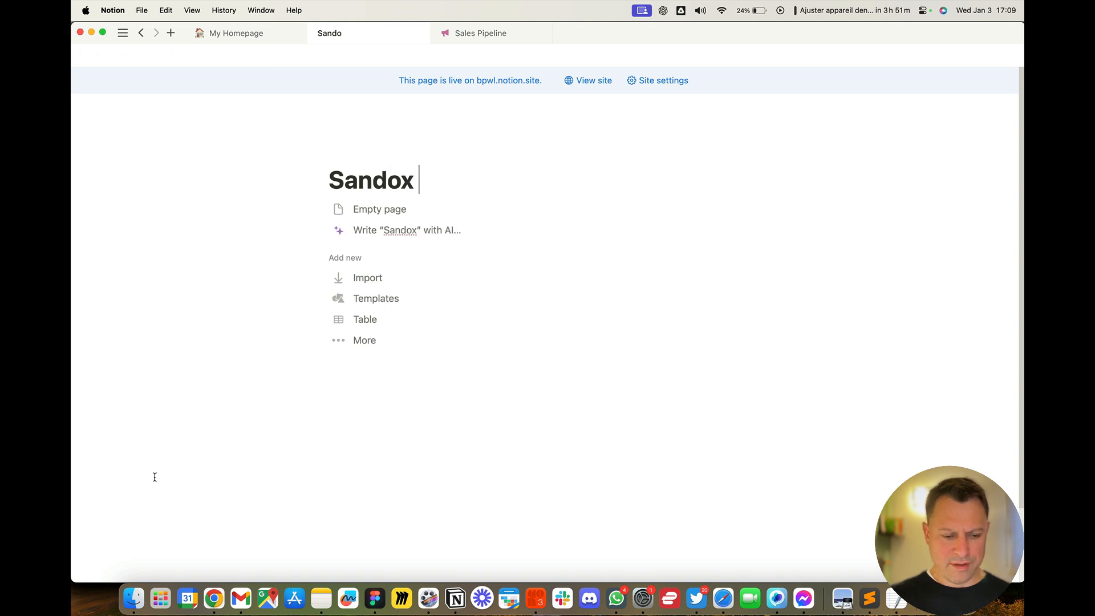
{"action": "type", "text": "Data Insight"}
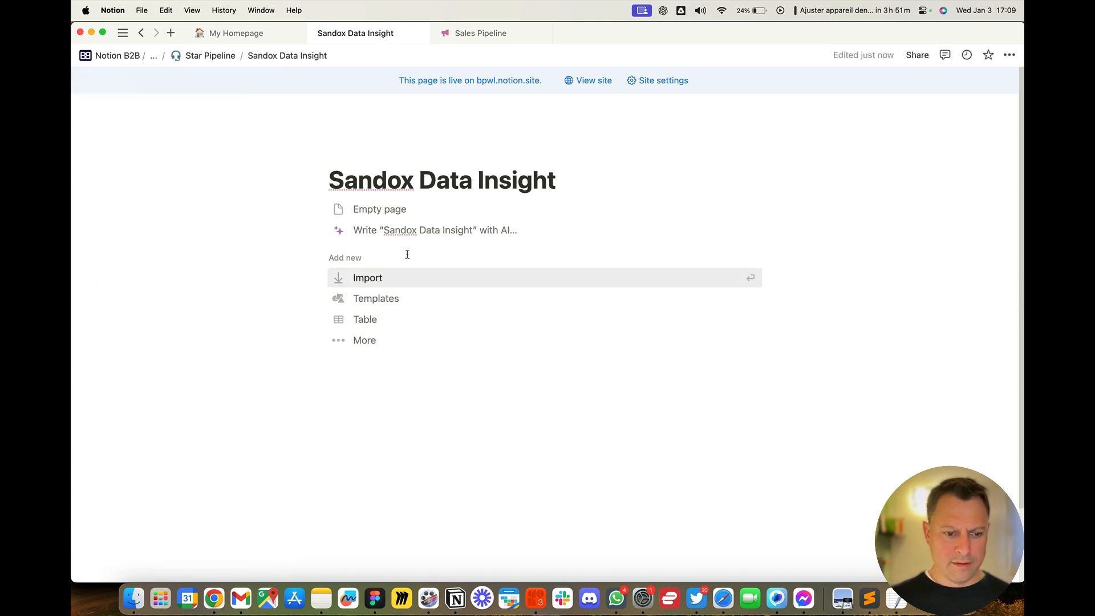
{"action": "left_click", "coordinate": [425, 210]}
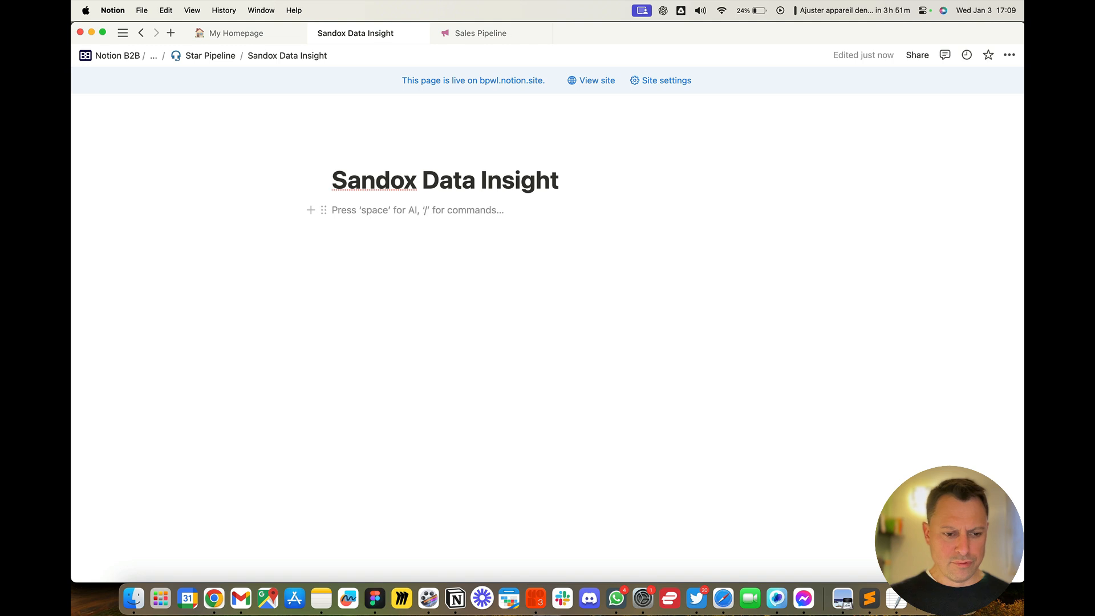
Add blank lines below the page title and insert a two-column layout.
{"action": "key", "text": "Return"}
{"action": "key", "text": "Return"}
{"action": "key", "text": "Return"}
{"action": "key", "text": "BackSpace"}
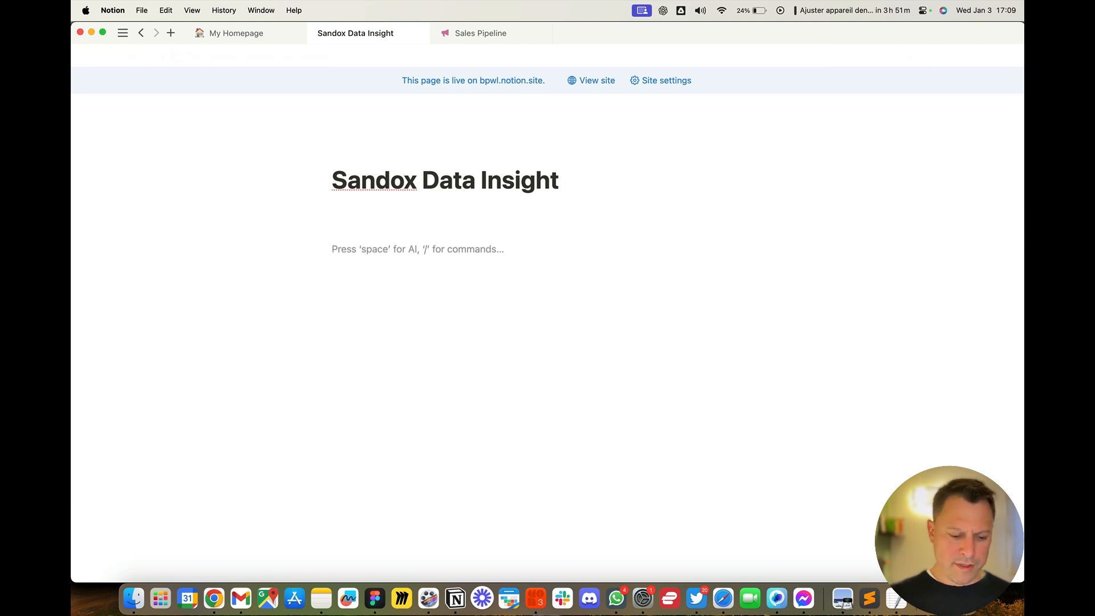
{"action": "type", "text": "/"}
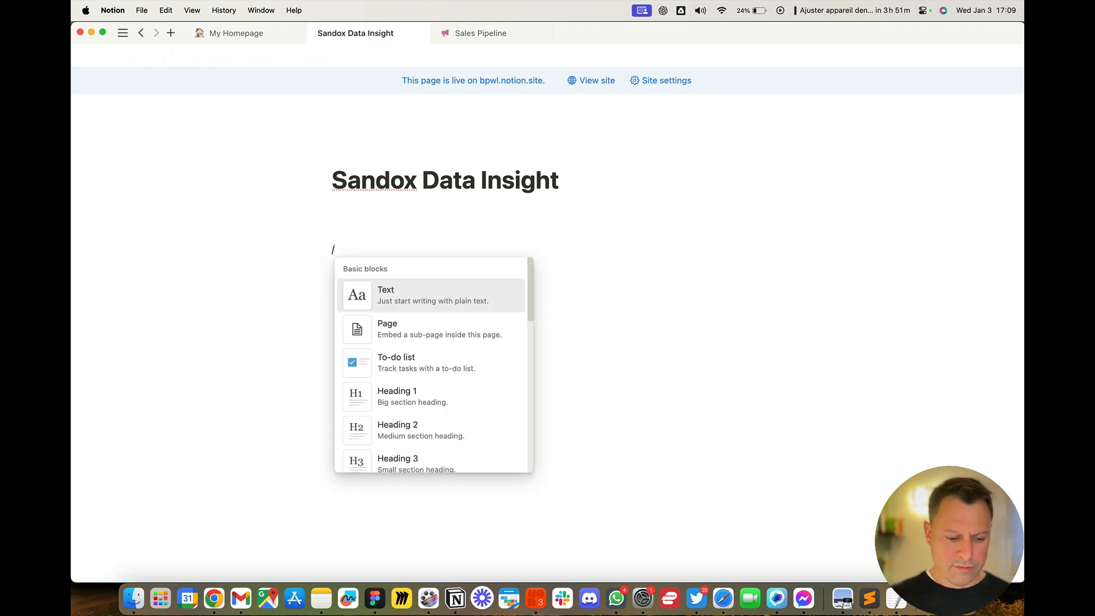
{"action": "type", "text": "2c"}
{"action": "key", "text": "Return"}
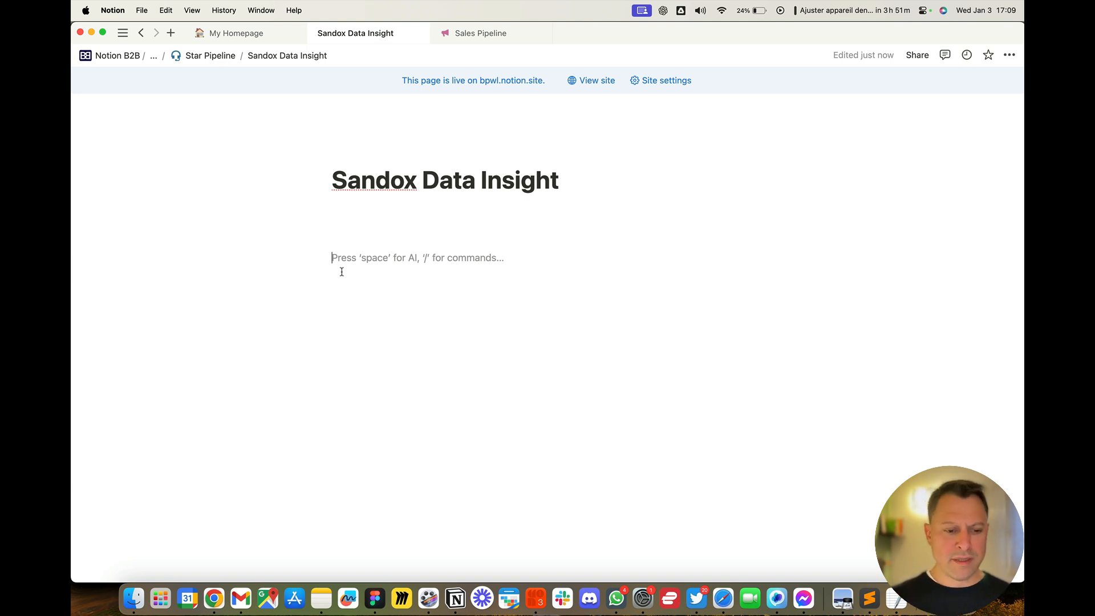
Embed the ChartBase chart from the copied link in the first column and try resizing it.
{"action": "key", "text": "super+v"}
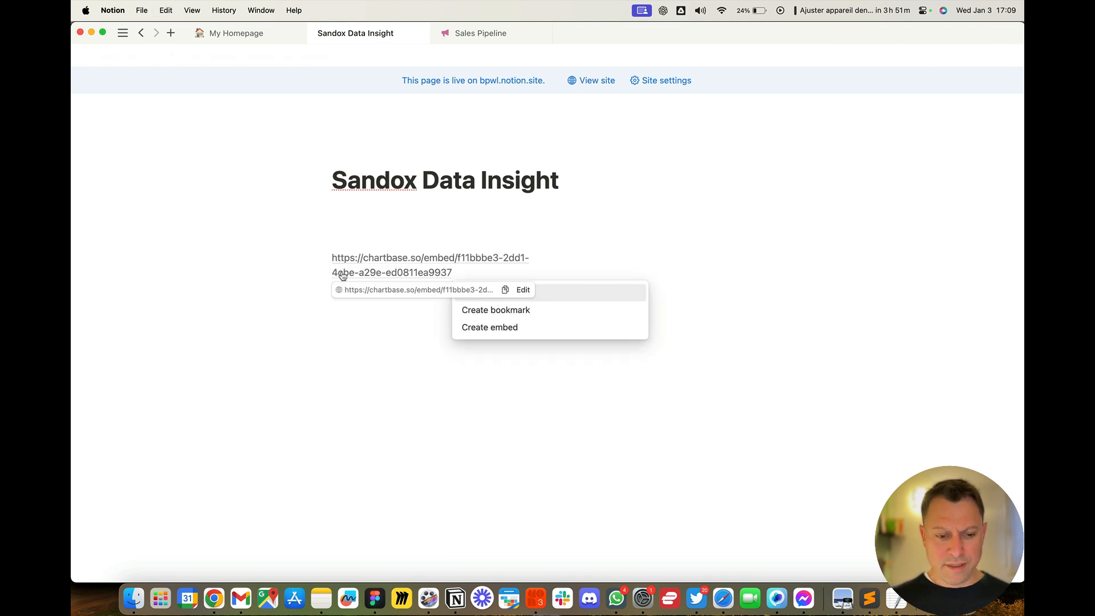
{"action": "left_click", "coordinate": [504, 329]}
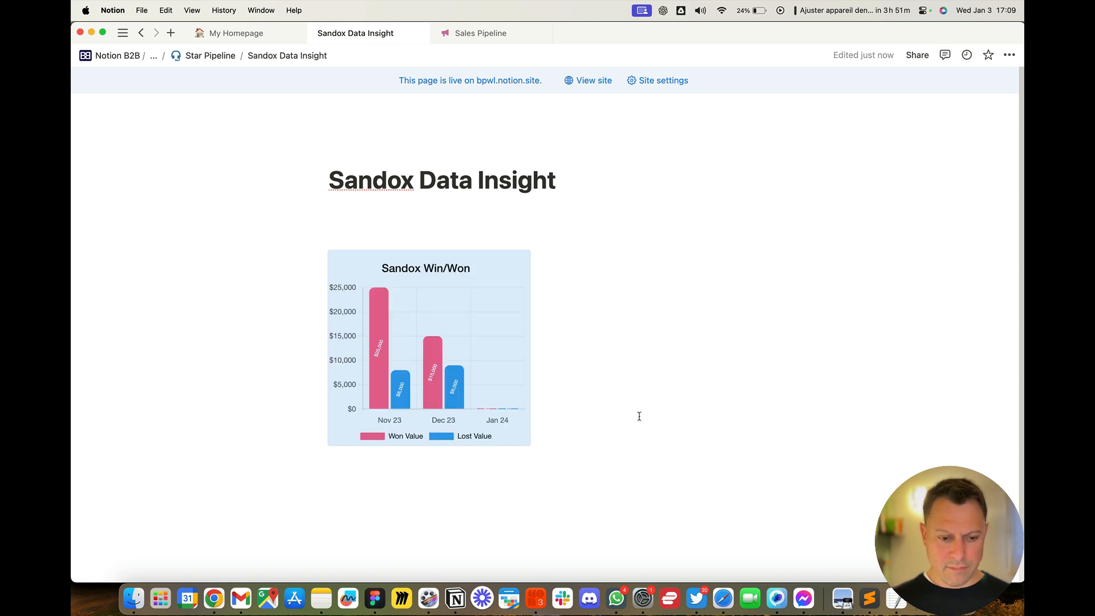
{"action": "left_click", "coordinate": [638, 416]}
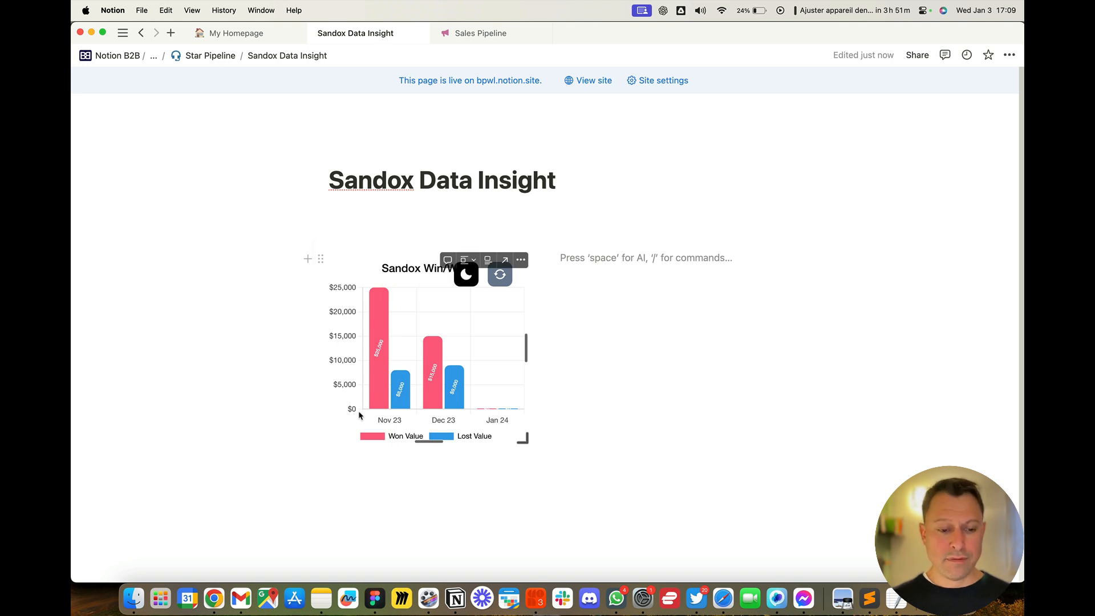
{"action": "mouse_move", "coordinate": [524, 439]}
{"action": "left_mouse_down"}
{"action": "mouse_move", "coordinate": [555, 479]}
{"action": "mouse_move", "coordinate": [531, 440]}
{"action": "left_mouse_up"}
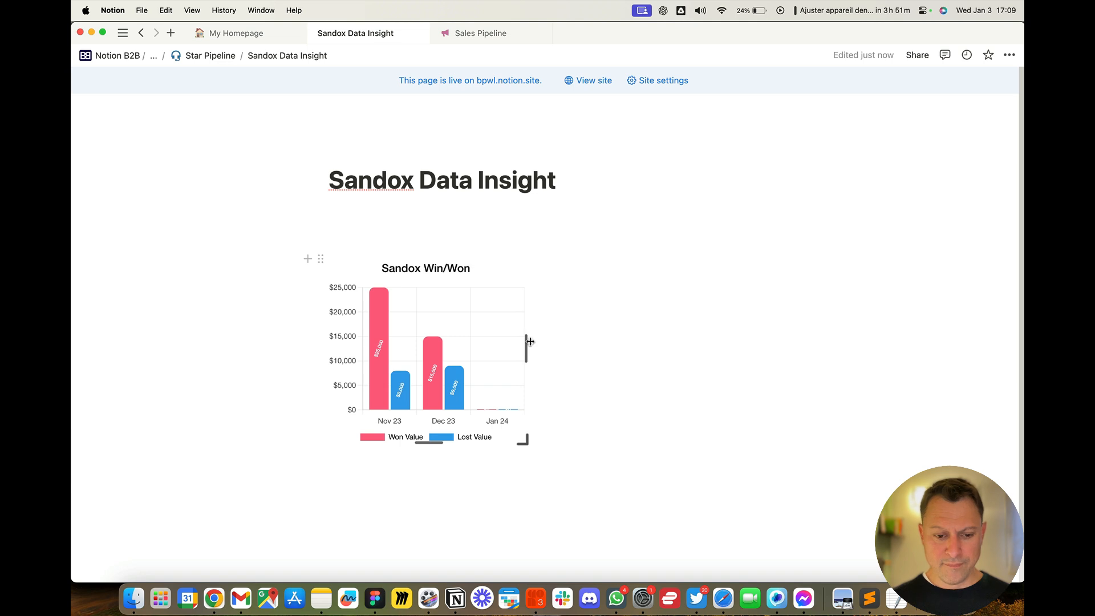
{"action": "left_click", "coordinate": [562, 256]}
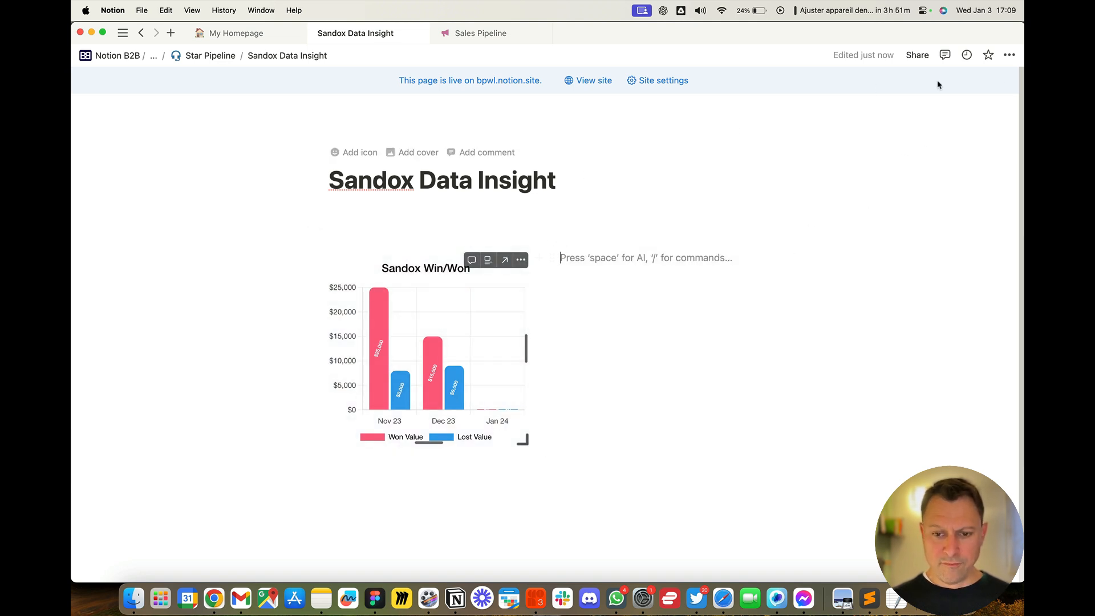
Turn on small text and full width for the page and make the embedded chart taller.
{"action": "left_click", "coordinate": [1010, 55]}
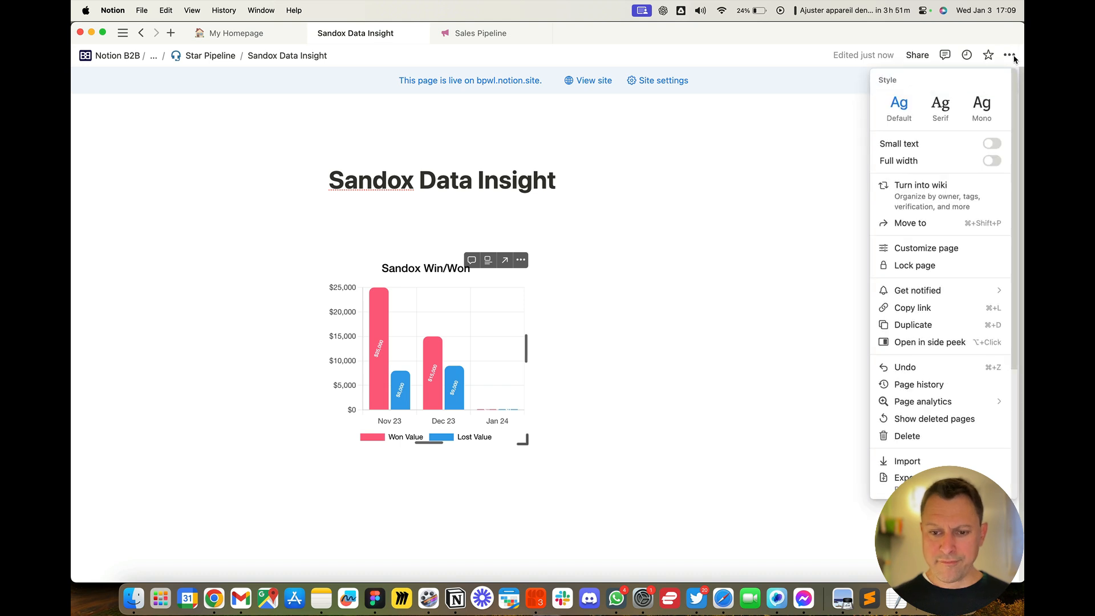
{"action": "left_click", "coordinate": [991, 143]}
{"action": "left_click", "coordinate": [992, 160]}
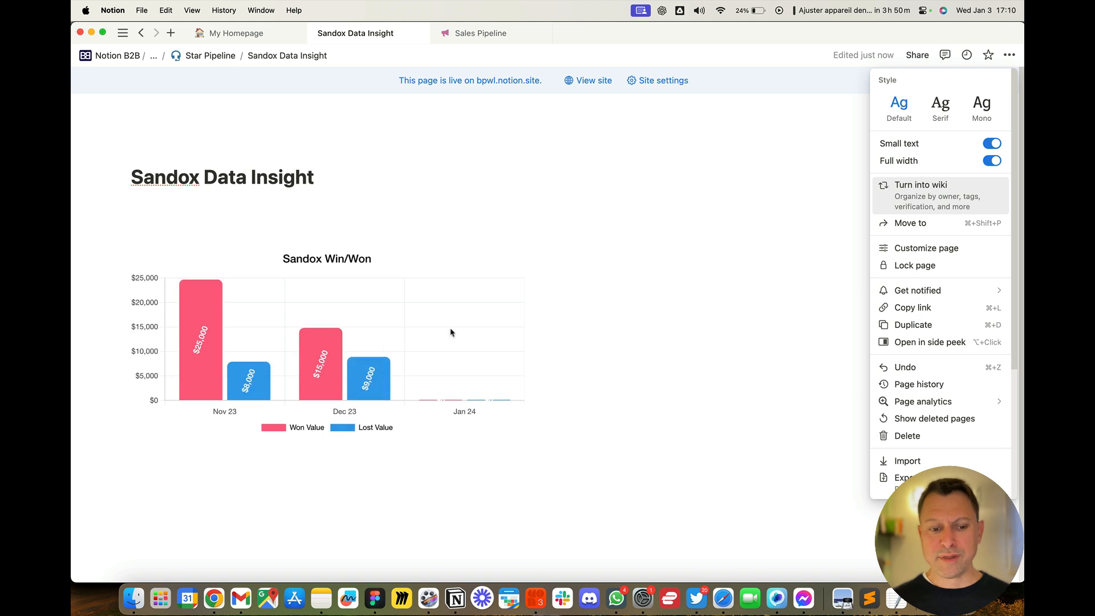
{"action": "left_click", "coordinate": [105, 416]}
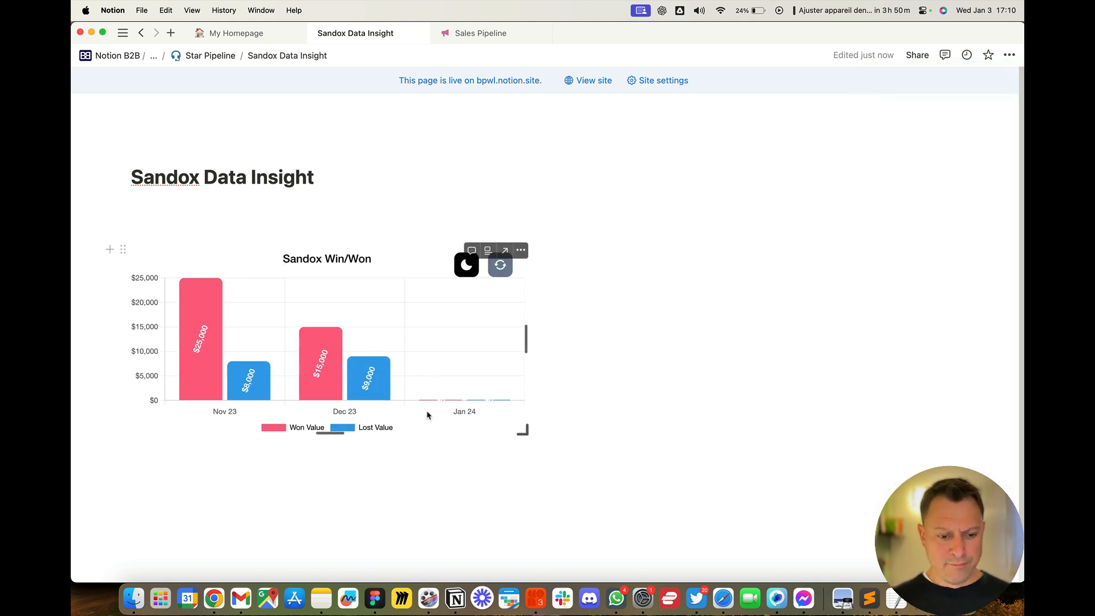
{"action": "left_click_drag", "start_coordinate": [331, 433], "coordinate": [335, 504]}
{"action": "left_click", "coordinate": [664, 300]}
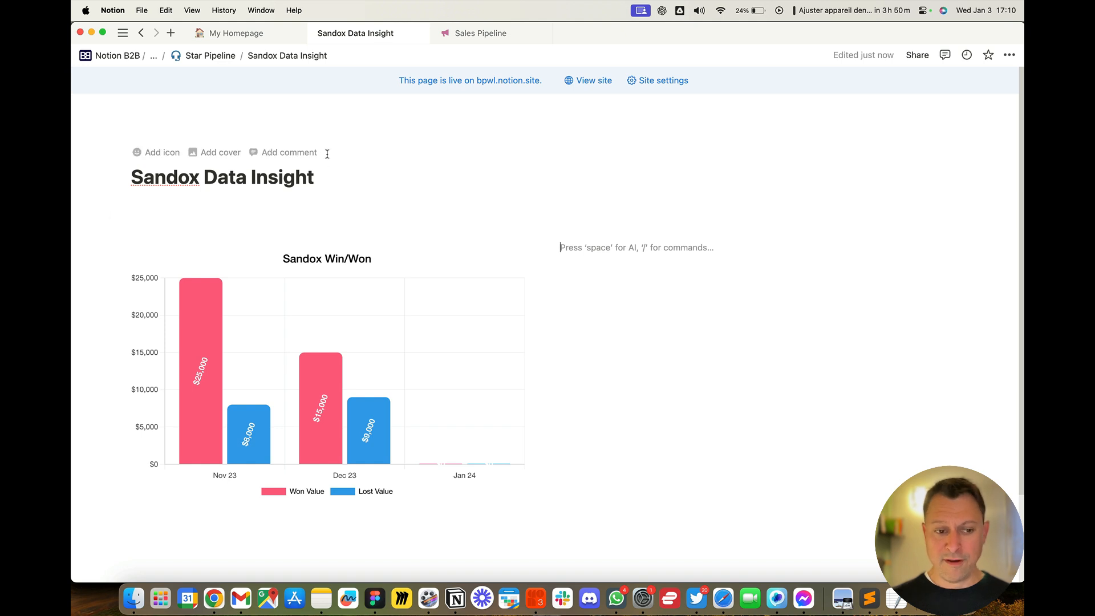
On Star Pipeline, give Sandox Data Insight a bar-and-line graph icon found with "grap" and move the page directly below Data Insights.
{"action": "left_click", "coordinate": [215, 56]}
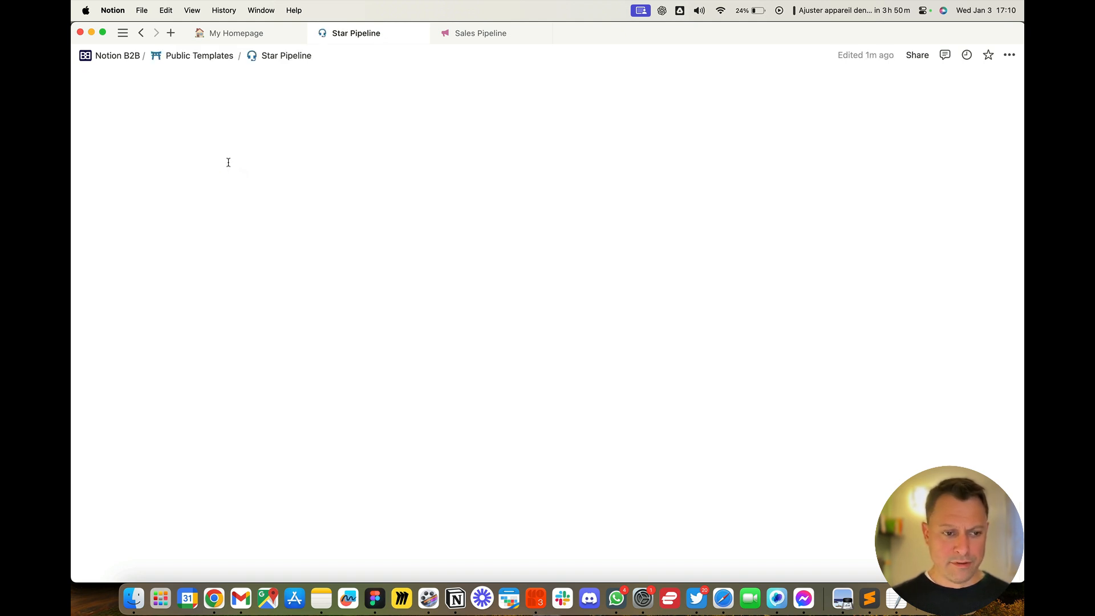
{"action": "scroll", "coordinate": [434, 454], "scroll_direction": "down", "scroll_amount": 4}
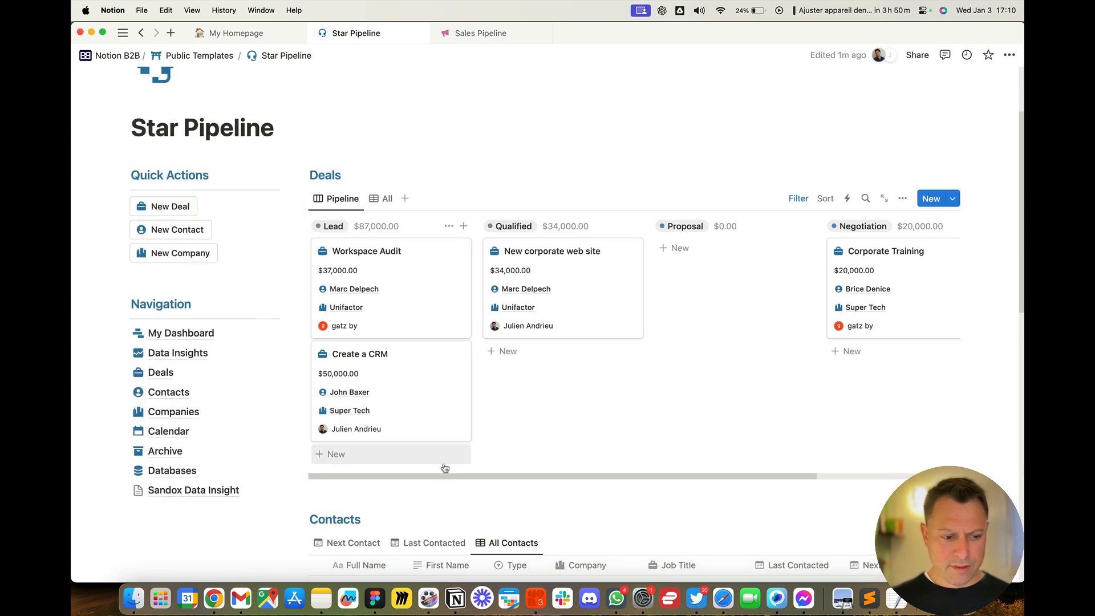
{"action": "left_click", "coordinate": [138, 491]}
{"action": "left_click", "coordinate": [133, 373]}
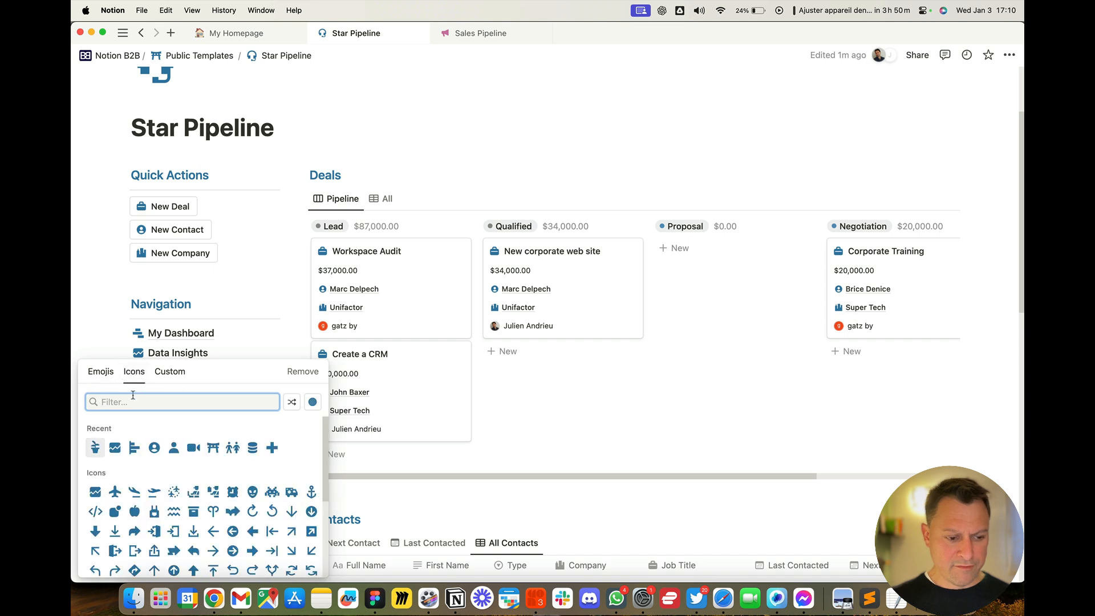
{"action": "type", "text": "grap"}
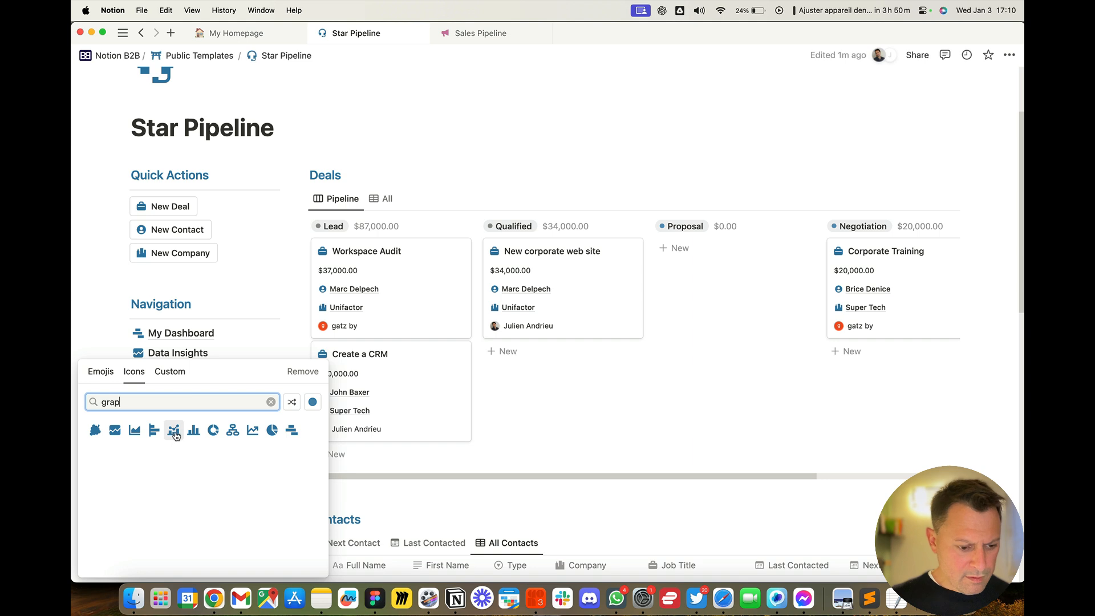
{"action": "left_click", "coordinate": [174, 430]}
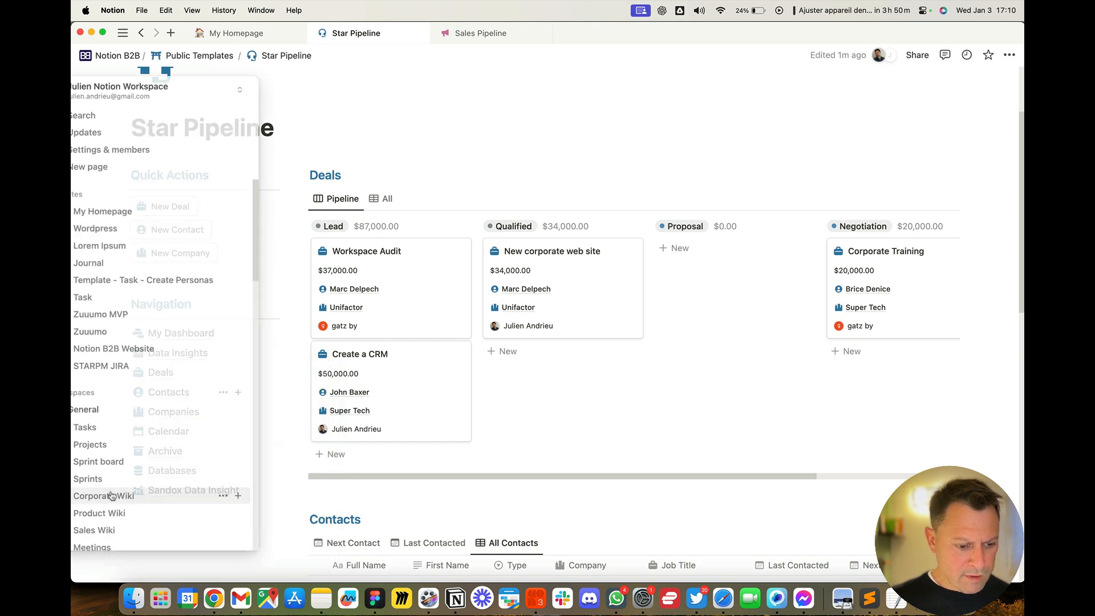
{"action": "left_click_drag", "start_coordinate": [136, 488], "coordinate": [140, 367]}
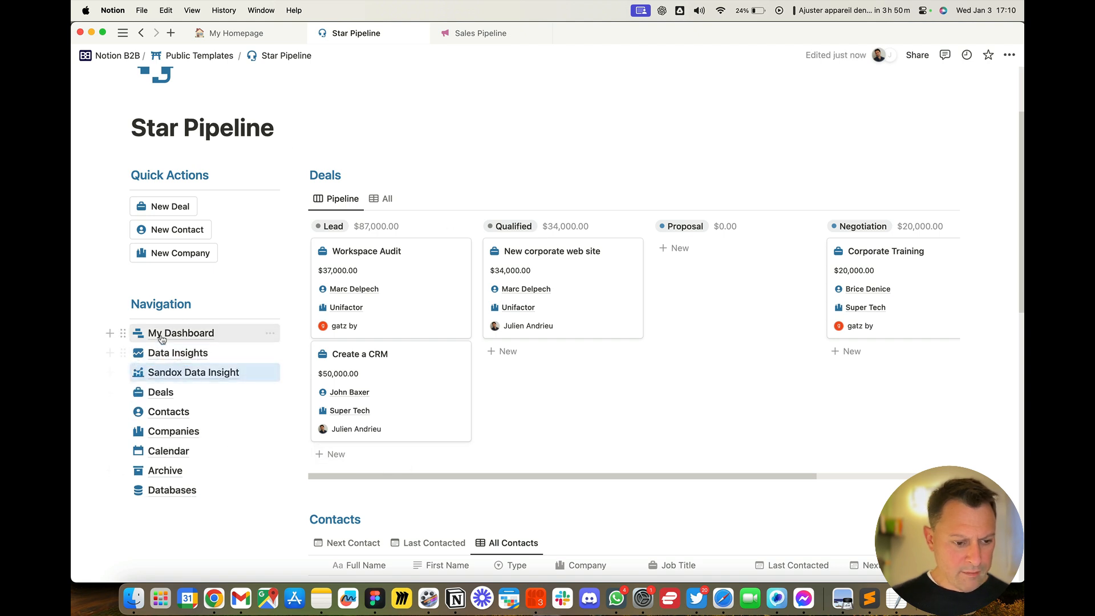
View the Data Insights page and use its Home button to return to Star Pipeline.
{"action": "left_click", "coordinate": [143, 353]}
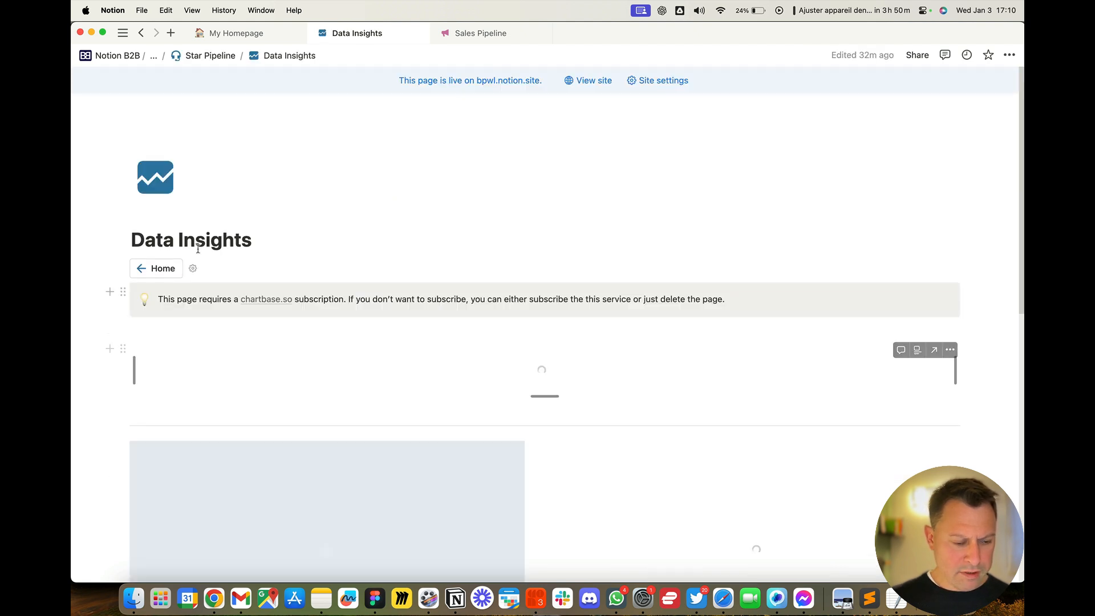
{"action": "left_click", "coordinate": [153, 267]}
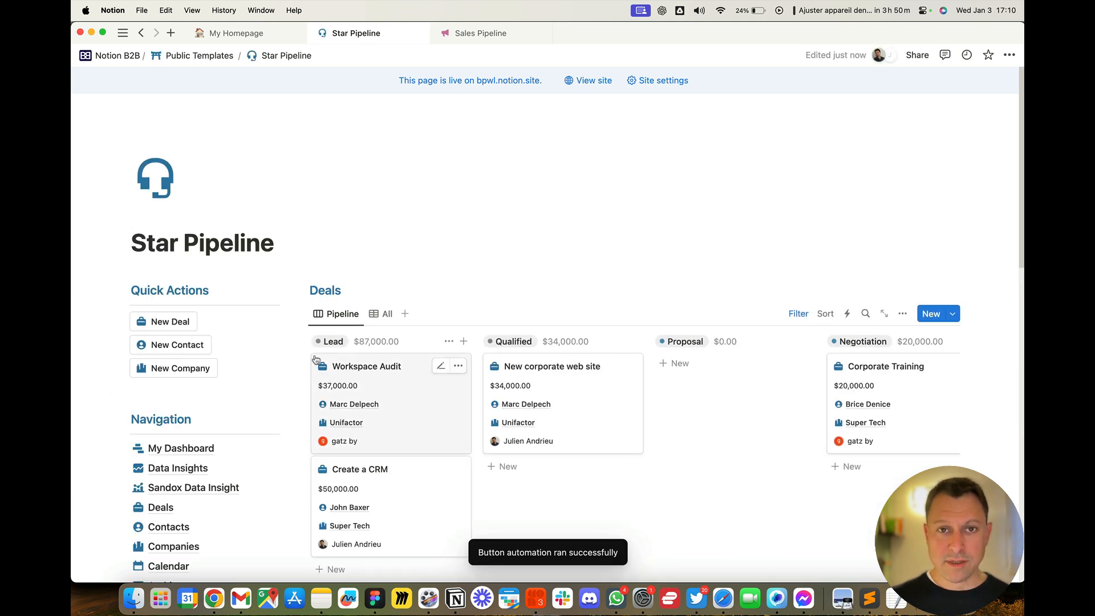
{"action": "scroll", "coordinate": [316, 360], "scroll_direction": "down", "scroll_amount": 1}
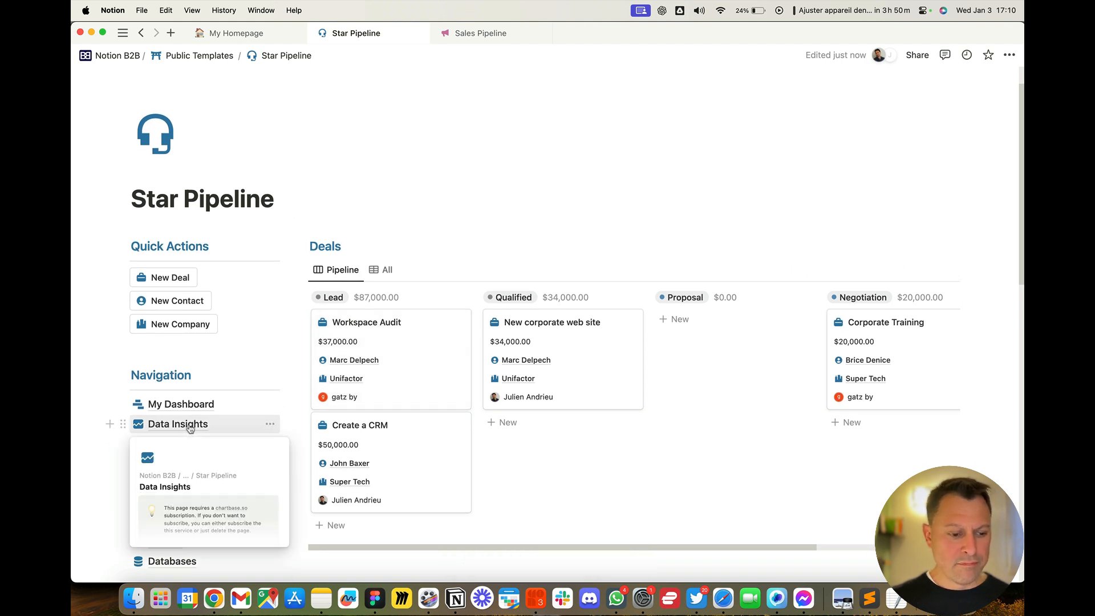
Open the Sandox Data Insight page and insert a button block directly below its title.
{"action": "left_click", "coordinate": [167, 447]}
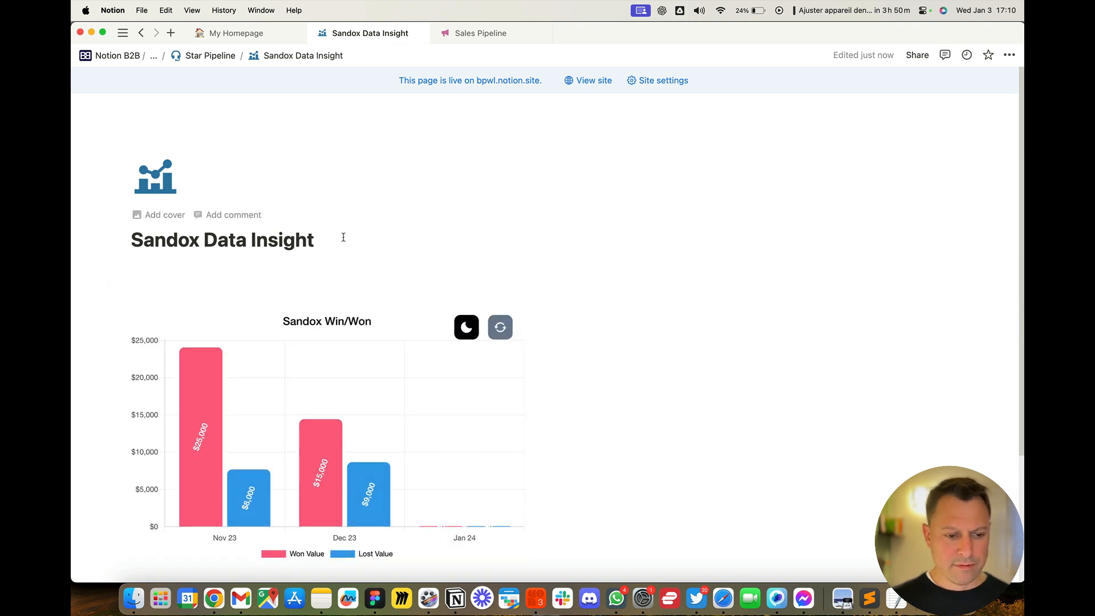
{"action": "left_click", "coordinate": [210, 266]}
{"action": "type", "text": "7"}
{"action": "key", "text": "BackSpace"}
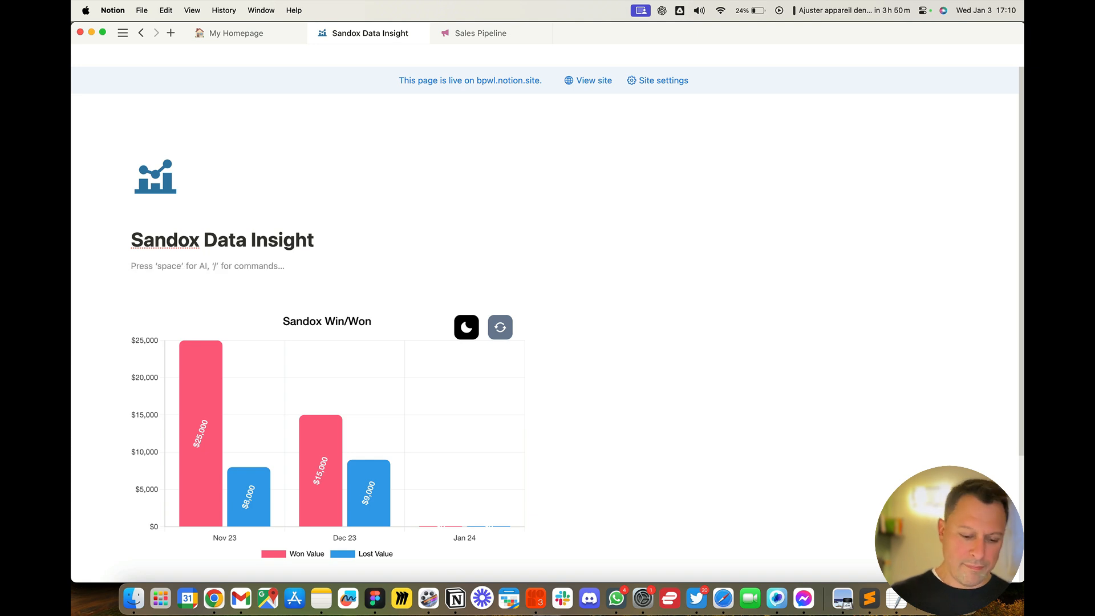
{"action": "type", "text": "/bu"}
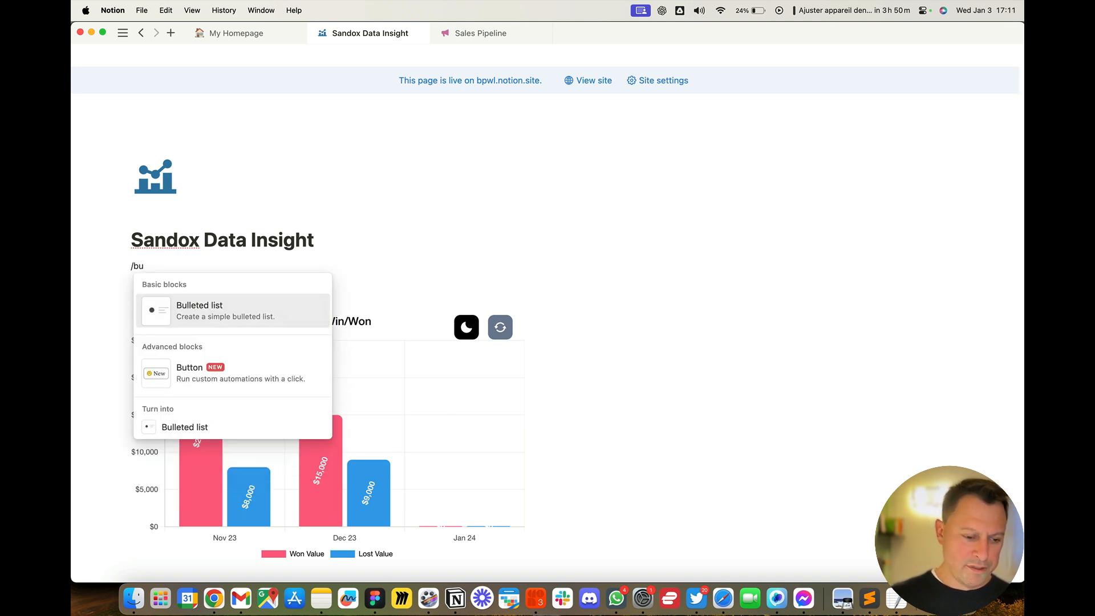
{"action": "key", "text": "Down"}
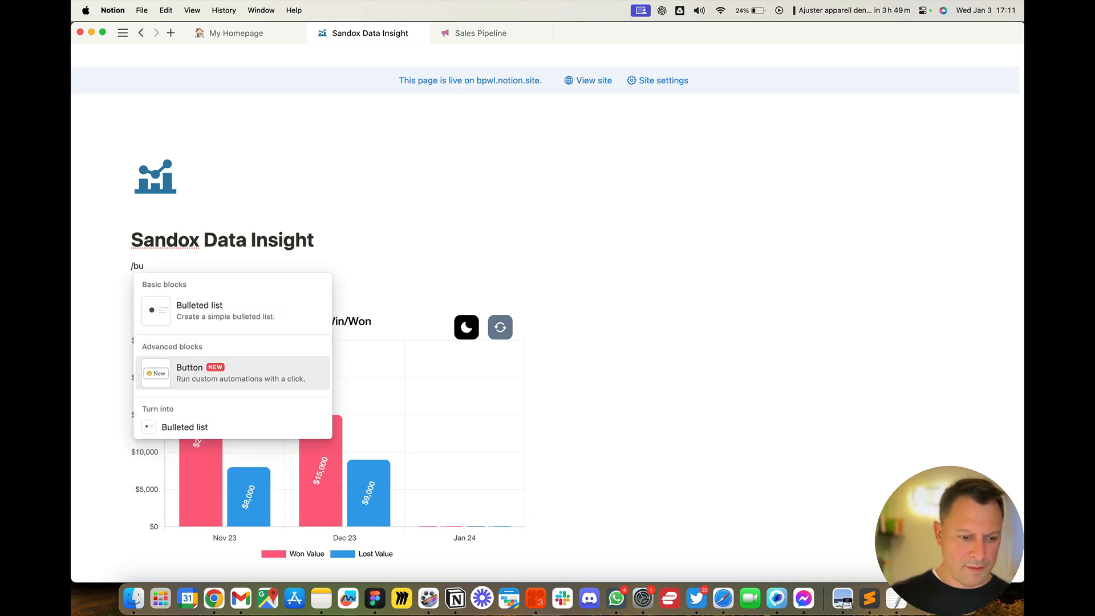
{"action": "key", "text": "Return"}
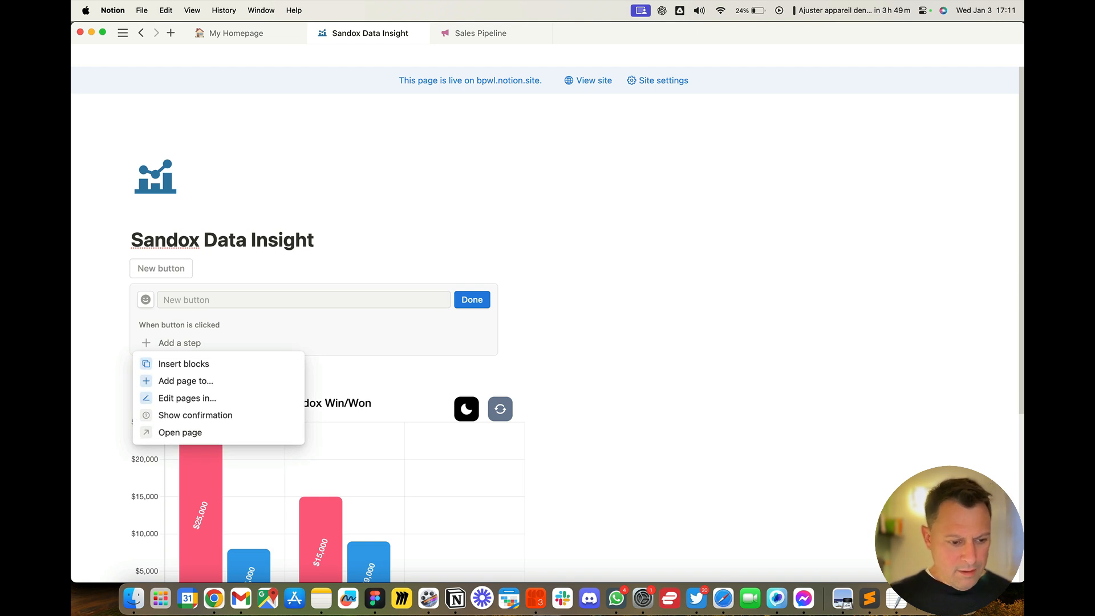
Set the new button to open the Star Pipeline page as a full page.
{"action": "left_click", "coordinate": [205, 436]}
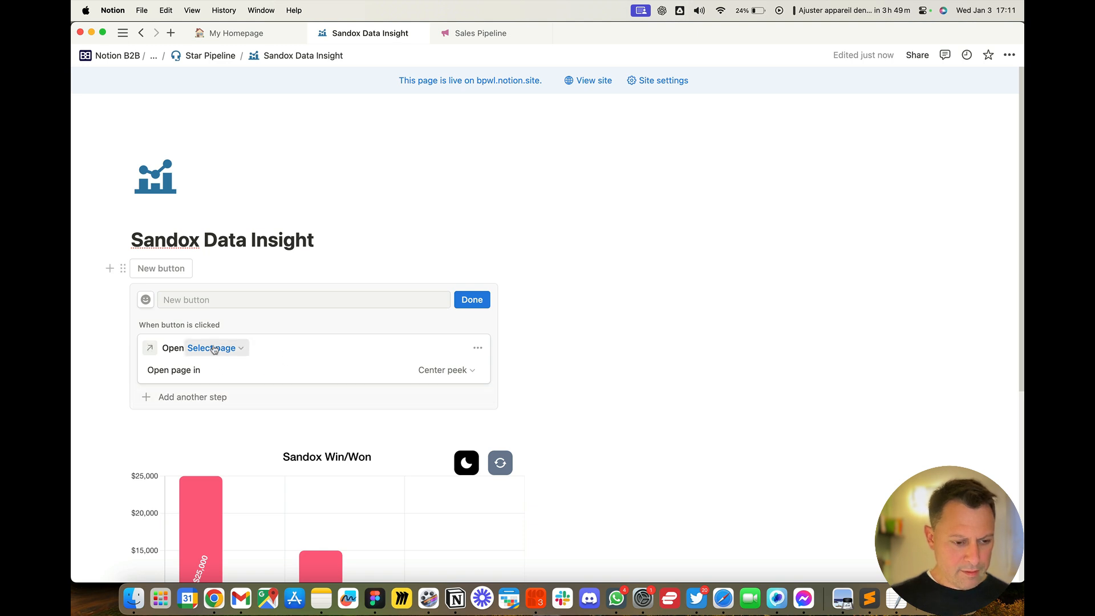
{"action": "left_click", "coordinate": [222, 349]}
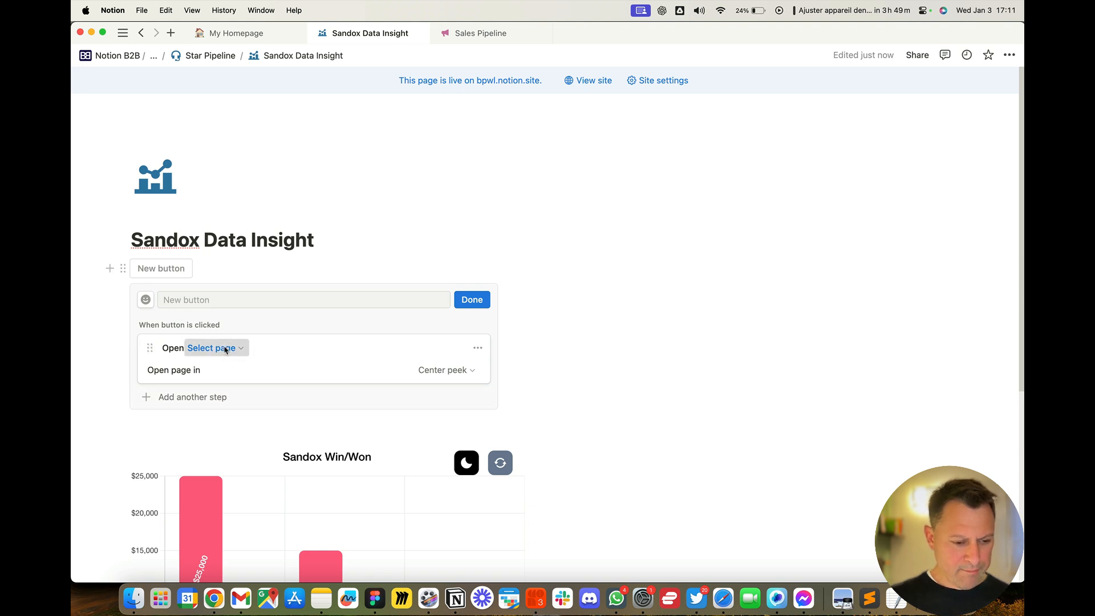
{"action": "left_click", "coordinate": [180, 421]}
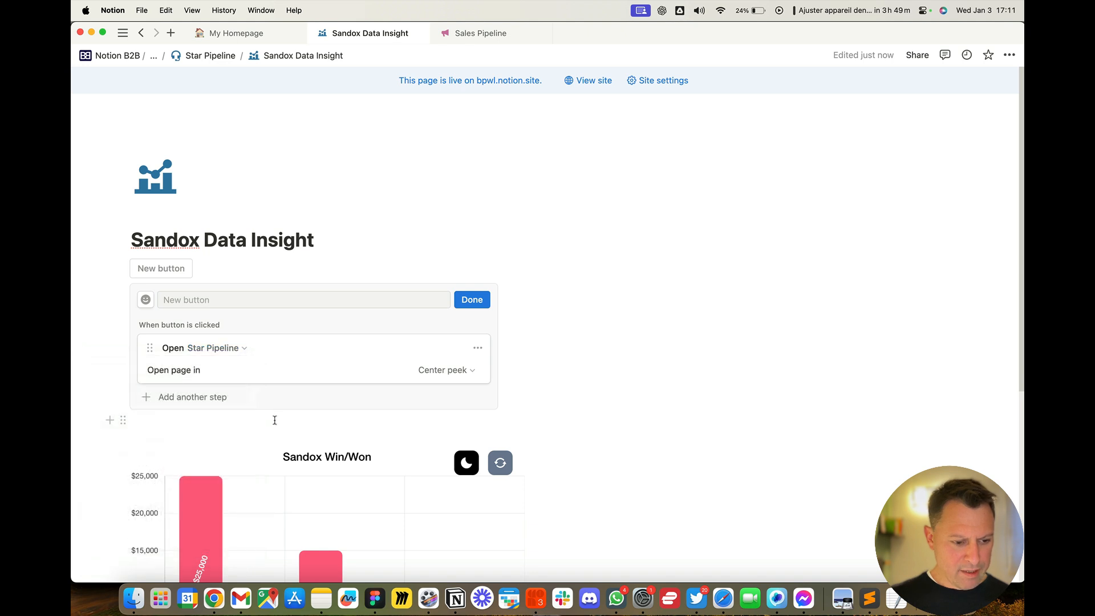
{"action": "left_click", "coordinate": [443, 370]}
{"action": "left_click", "coordinate": [399, 480]}
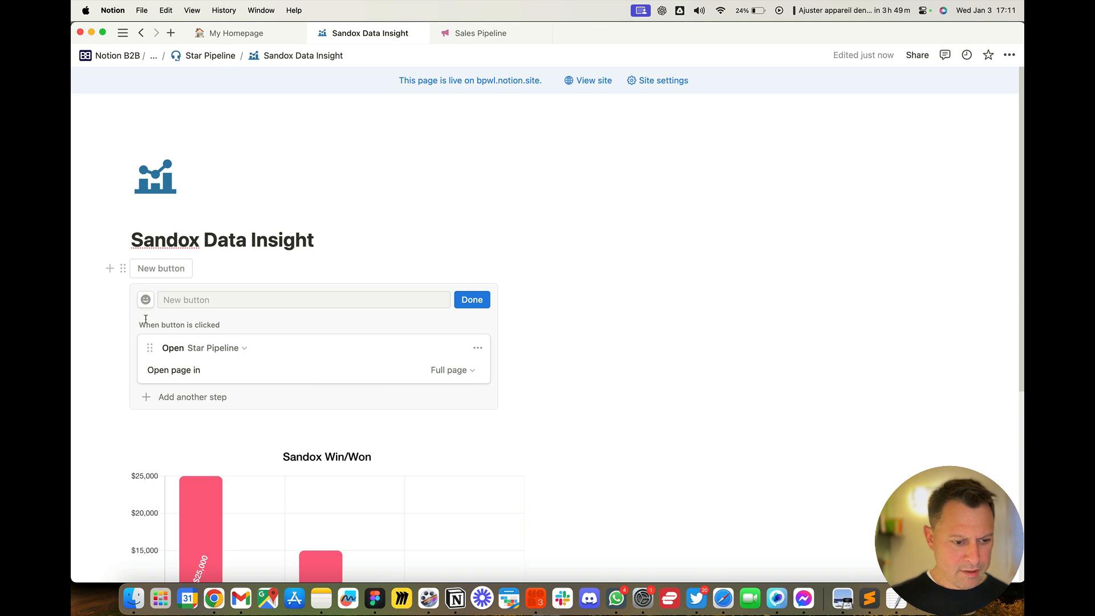
Name the button Back, give it the plain left-arrow icon found with "arrow", and finish its setup.
{"action": "left_click", "coordinate": [218, 302]}
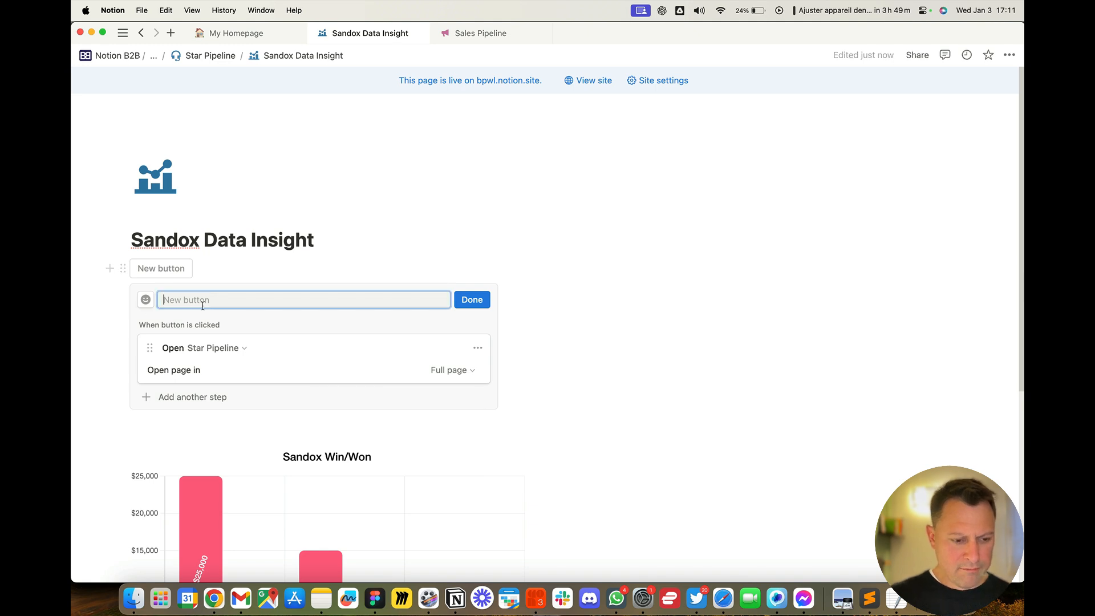
{"action": "type", "text": "Back"}
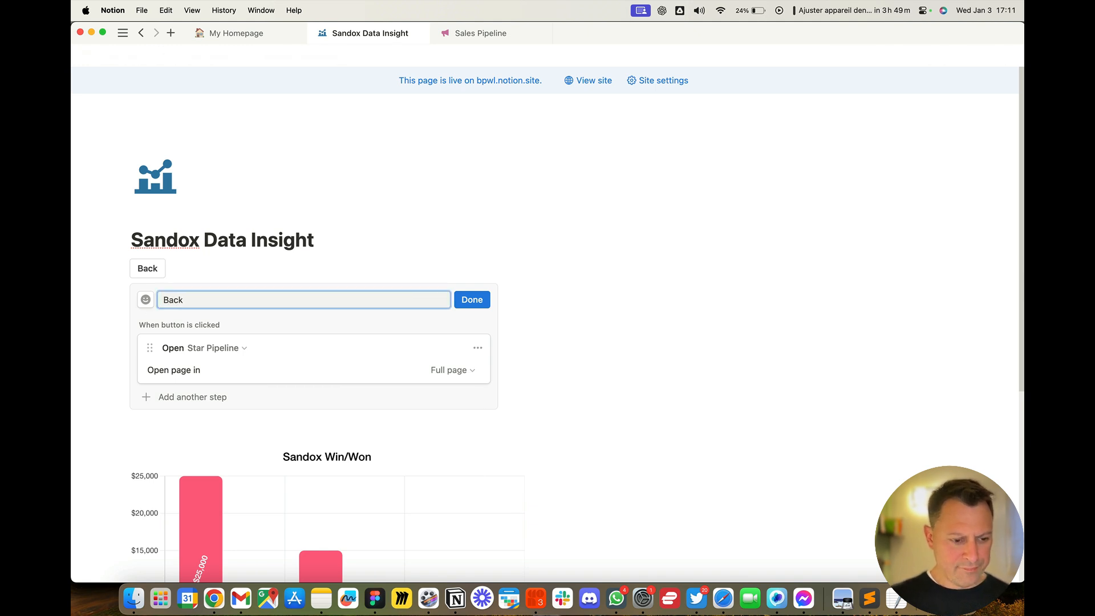
{"action": "left_click", "coordinate": [147, 300]}
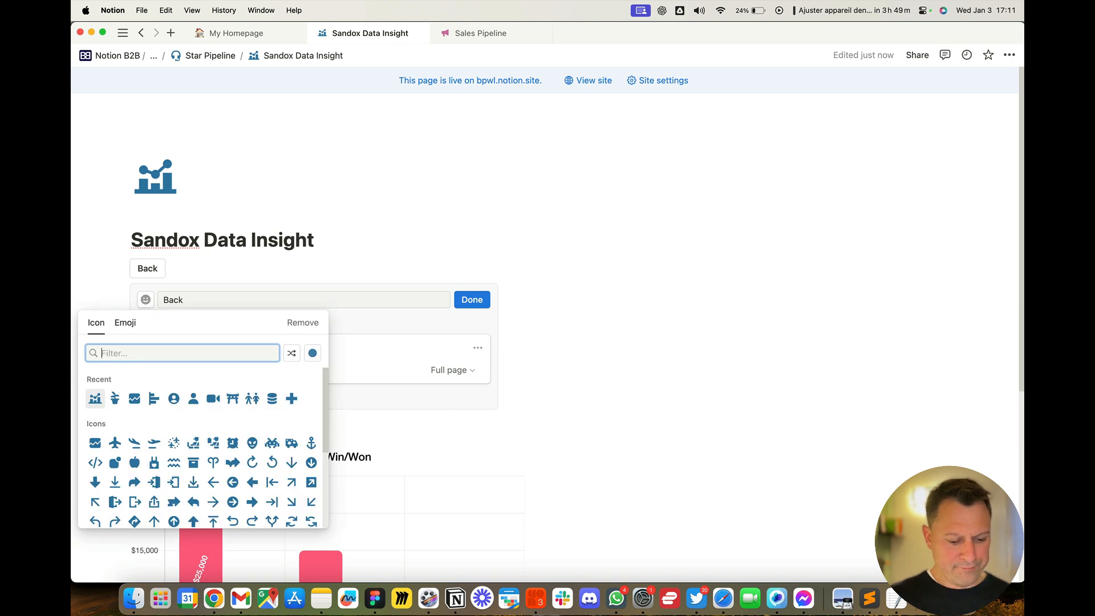
{"action": "type", "text": "arrow"}
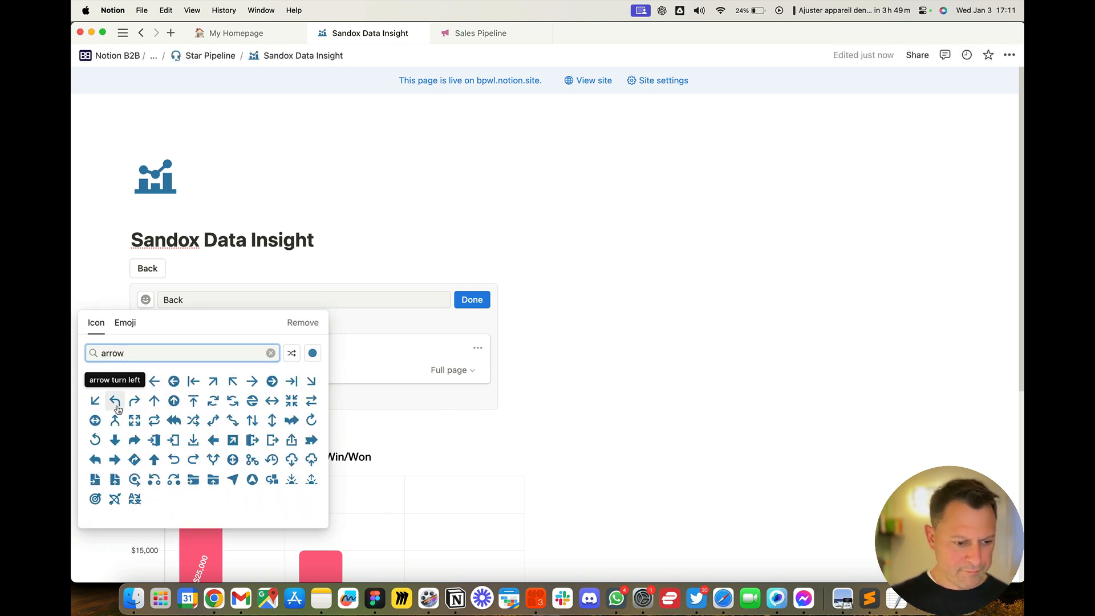
{"action": "left_click", "coordinate": [154, 381]}
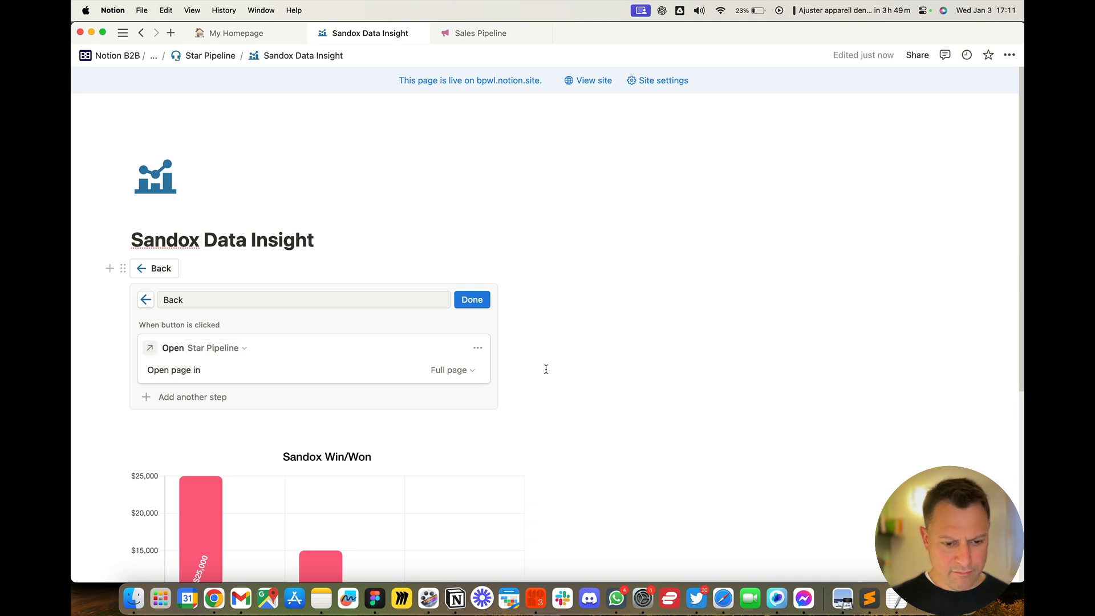
{"action": "left_click", "coordinate": [472, 299]}
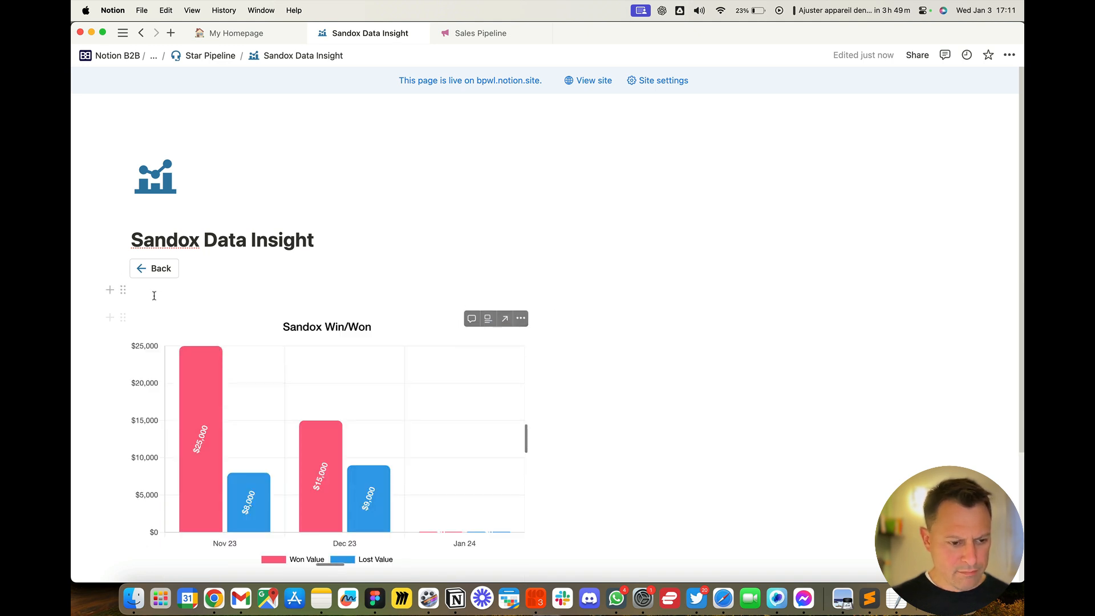
Test the Back button and reopen Sandox Data Insight from the Star Pipeline navigation list.
{"action": "left_click", "coordinate": [154, 269]}
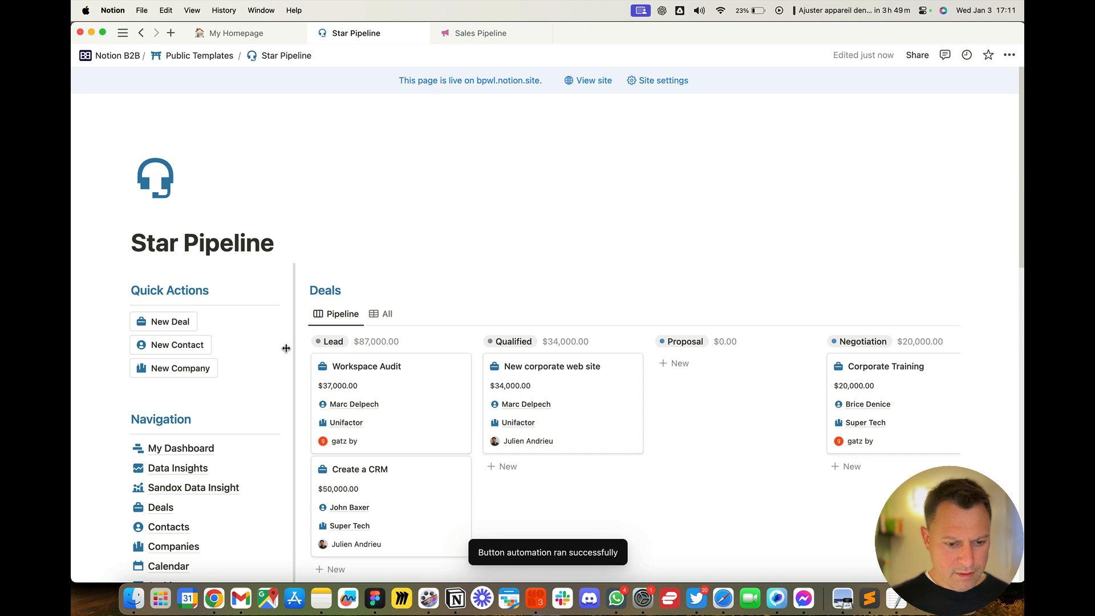
{"action": "scroll", "coordinate": [194, 442], "scroll_direction": "down", "scroll_amount": 4}
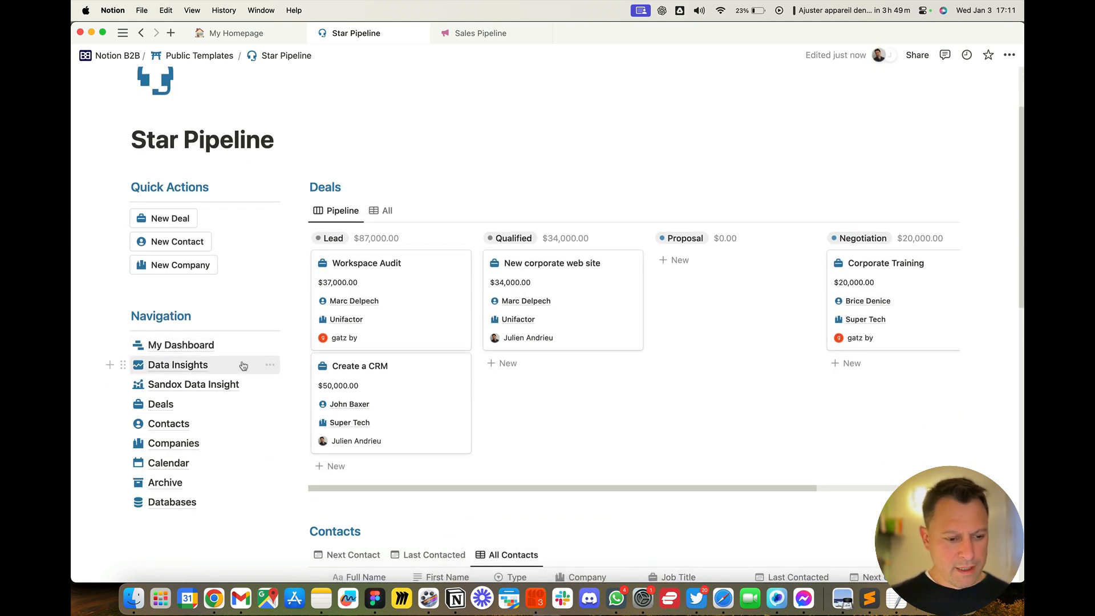
{"action": "left_click", "coordinate": [202, 386]}
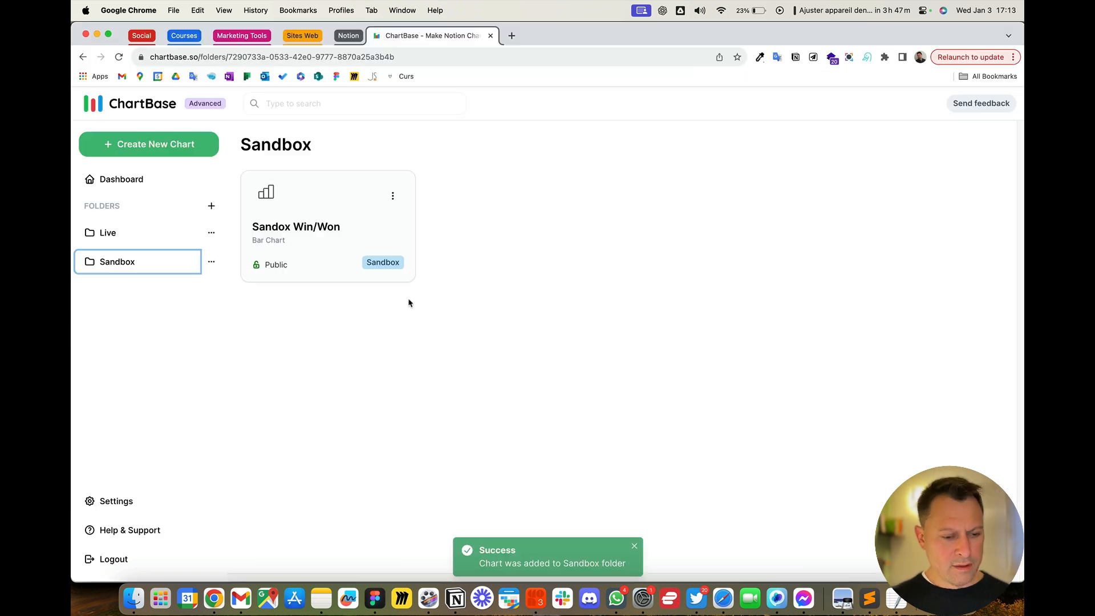
In ChartBase, create a KPI chart from the Deals database using the Value column.
{"action": "left_click", "coordinate": [171, 145]}
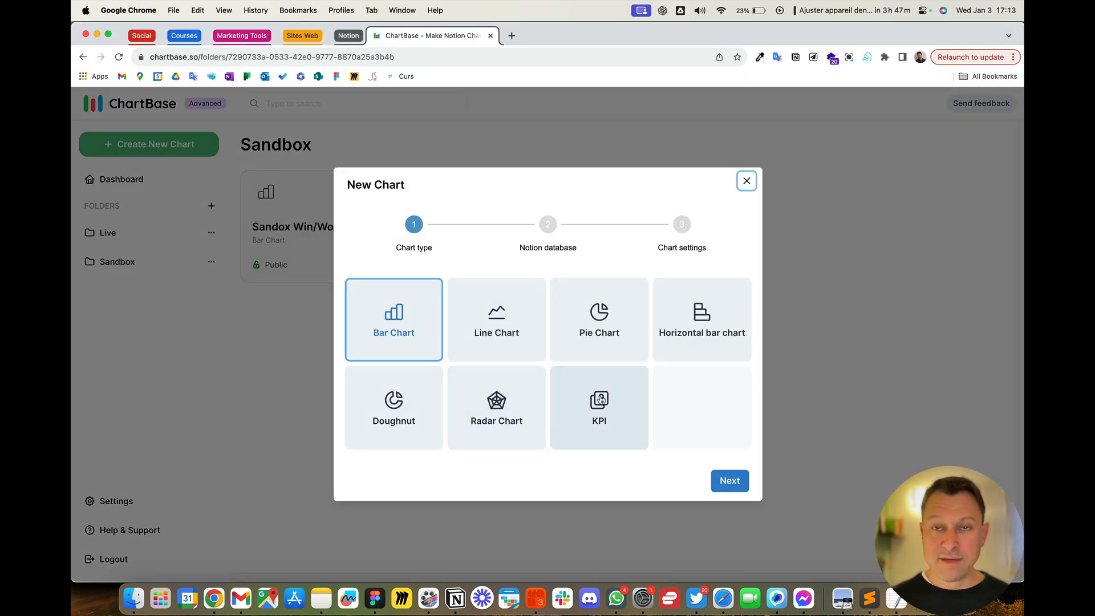
{"action": "left_click", "coordinate": [625, 422]}
{"action": "left_click", "coordinate": [731, 480]}
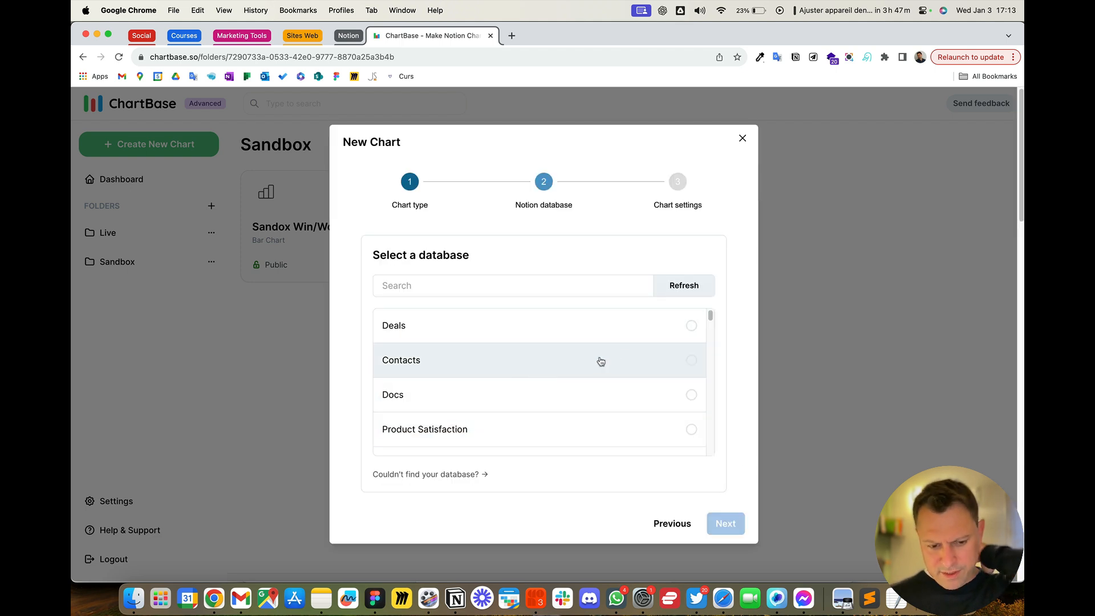
{"action": "left_click", "coordinate": [707, 326]}
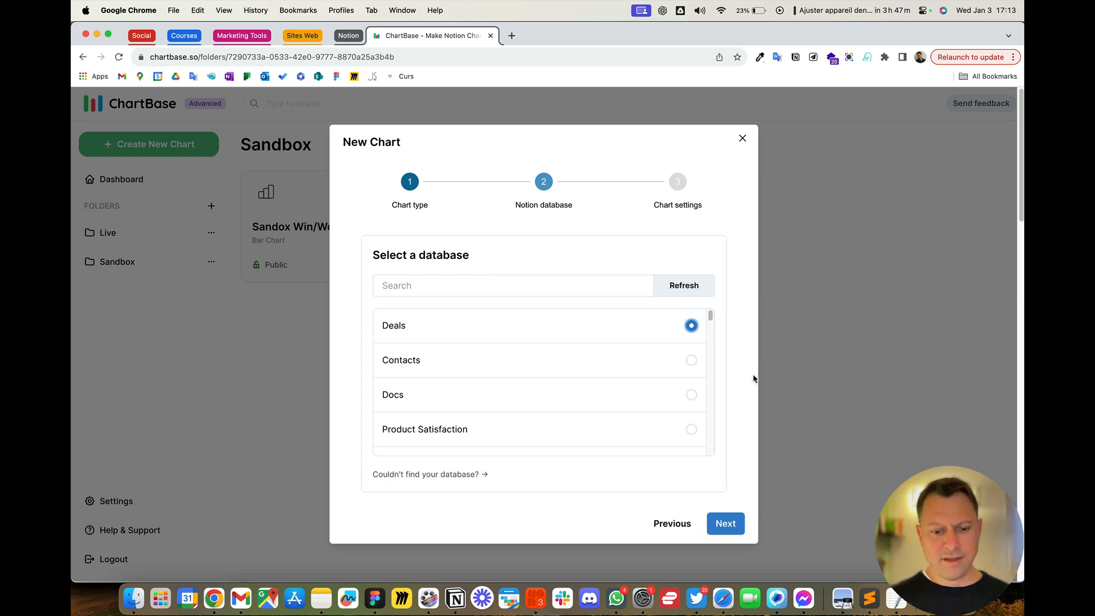
{"action": "left_click", "coordinate": [724, 525]}
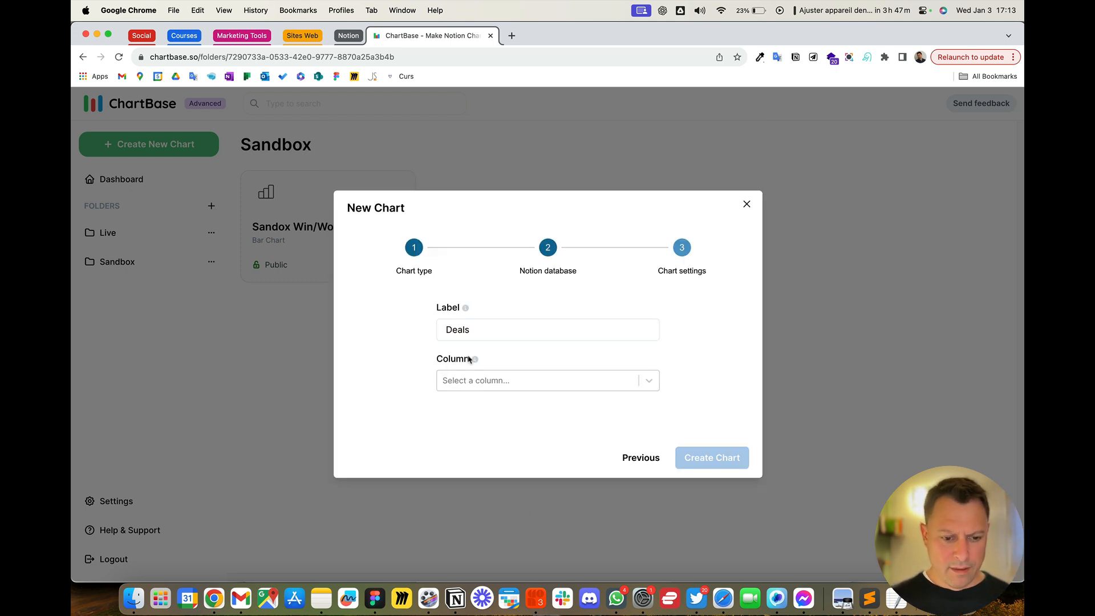
{"action": "left_click", "coordinate": [566, 382]}
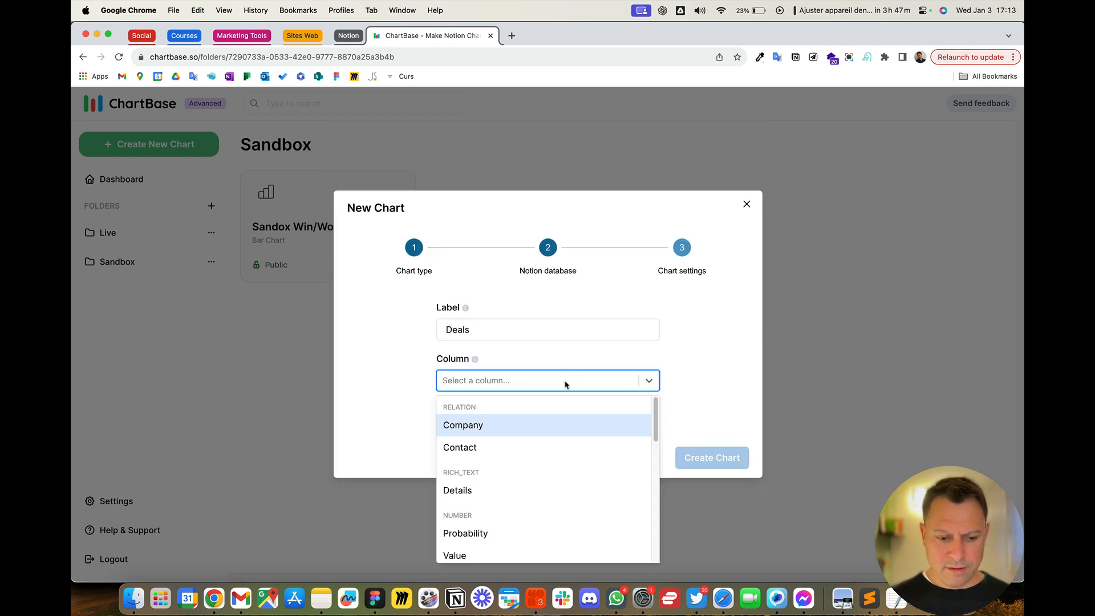
{"action": "scroll", "coordinate": [533, 473], "scroll_direction": "down", "scroll_amount": 1}
{"action": "left_click", "coordinate": [518, 532]}
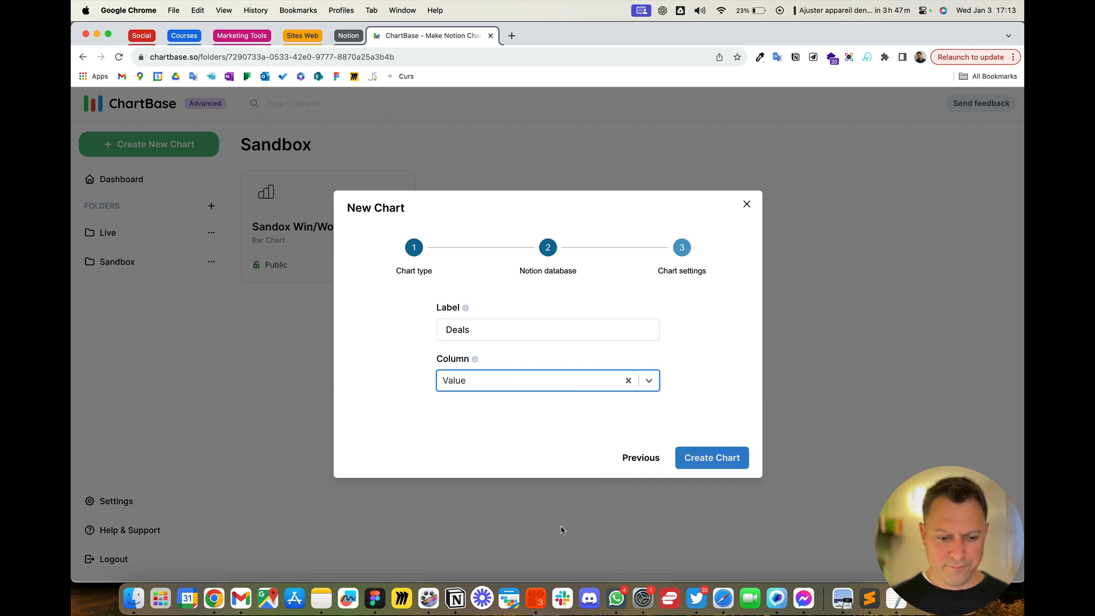
{"action": "left_click", "coordinate": [696, 459]}
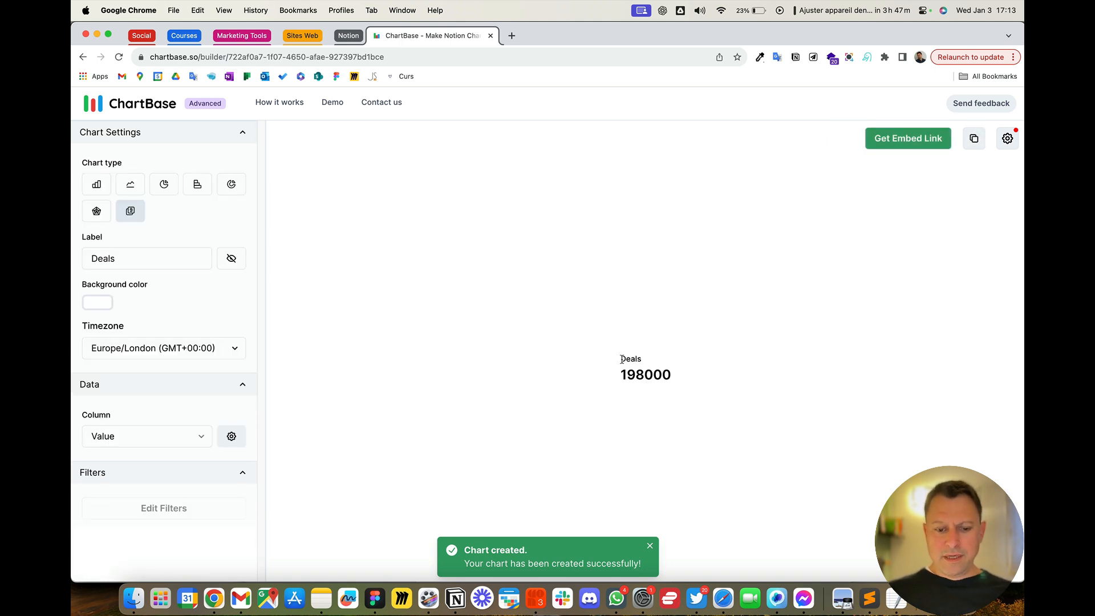
Examine the new KPI figure, compare it with Total Deals in Tunnel on Notion's Data Insights page, and return to ChartBase.
{"action": "left_click_drag", "start_coordinate": [624, 378], "coordinate": [758, 387]}
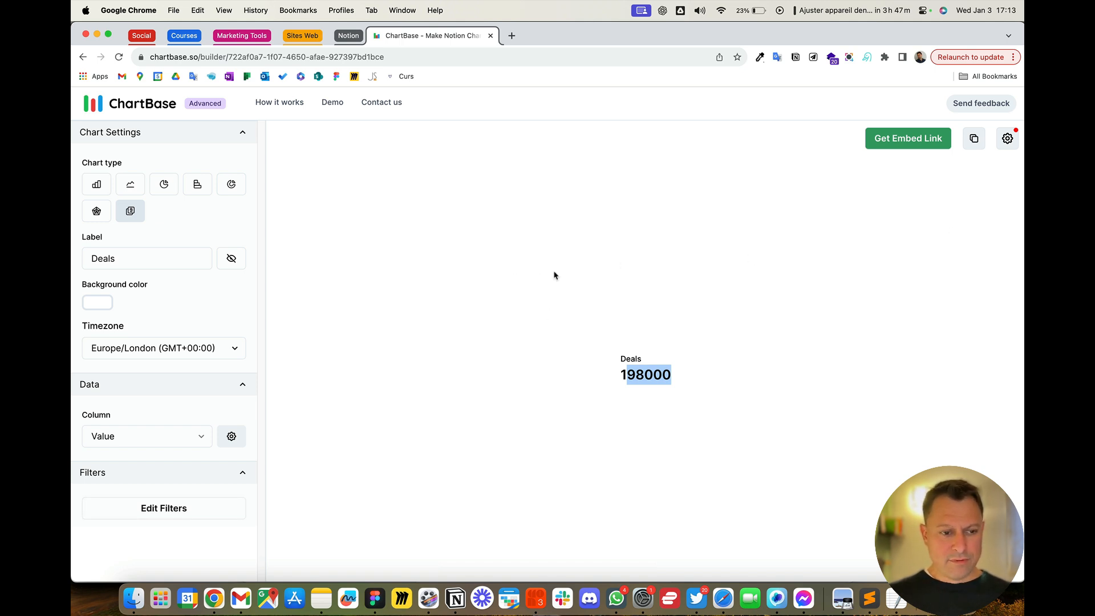
{"action": "left_click", "coordinate": [456, 597]}
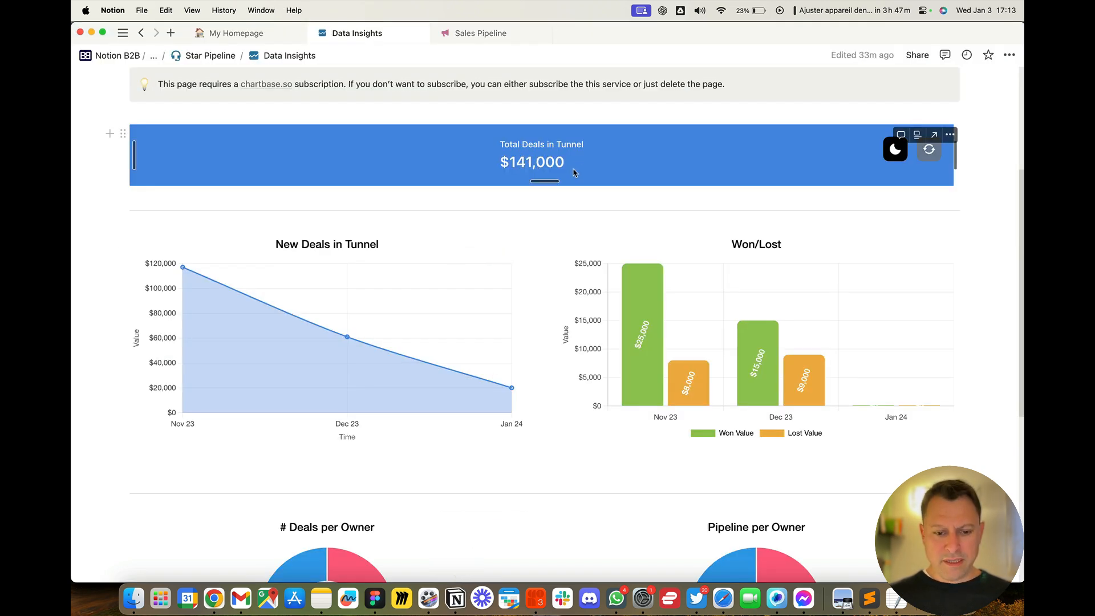
{"action": "key", "text": "super+Tab"}
{"action": "left_click", "coordinate": [563, 210]}
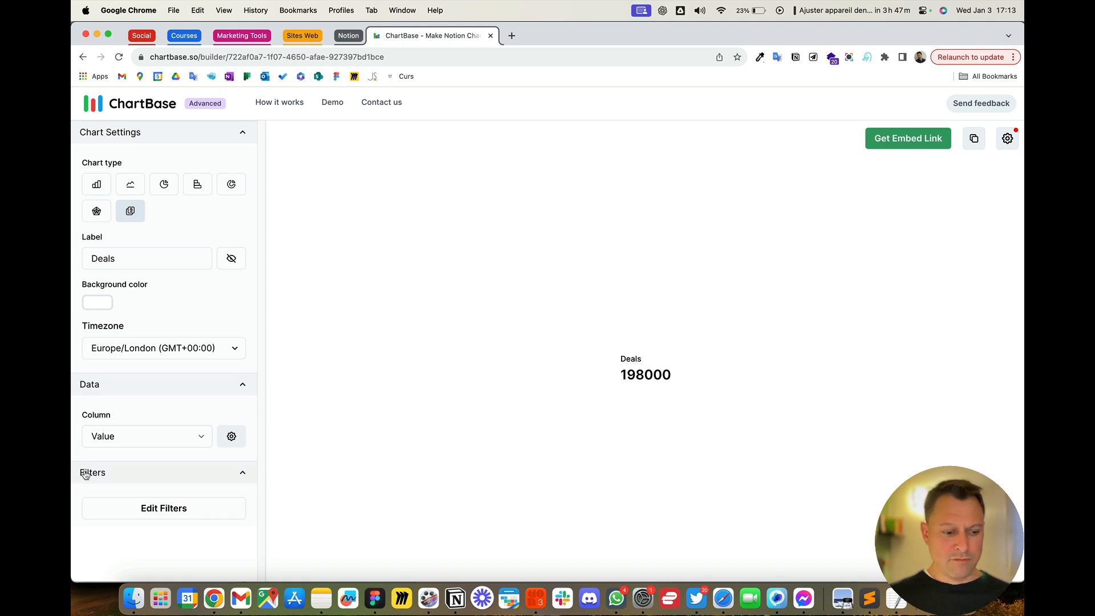
Add filter rows to the KPI chart and set the first condition to Stage Equals Lead.
{"action": "left_click", "coordinate": [194, 506]}
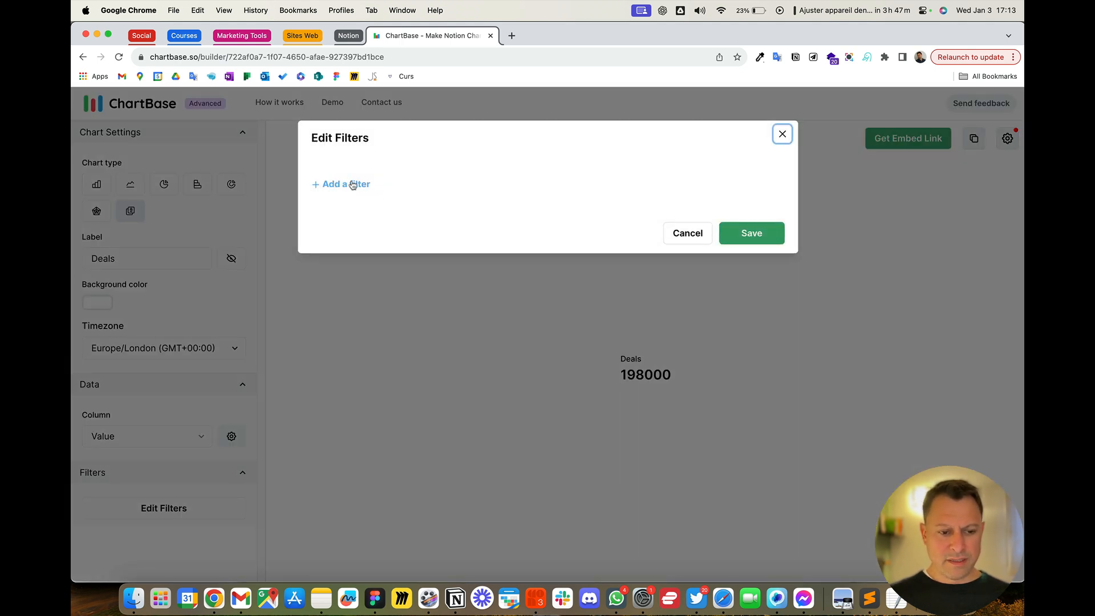
{"action": "left_click", "coordinate": [354, 184]}
{"action": "left_click", "coordinate": [406, 190]}
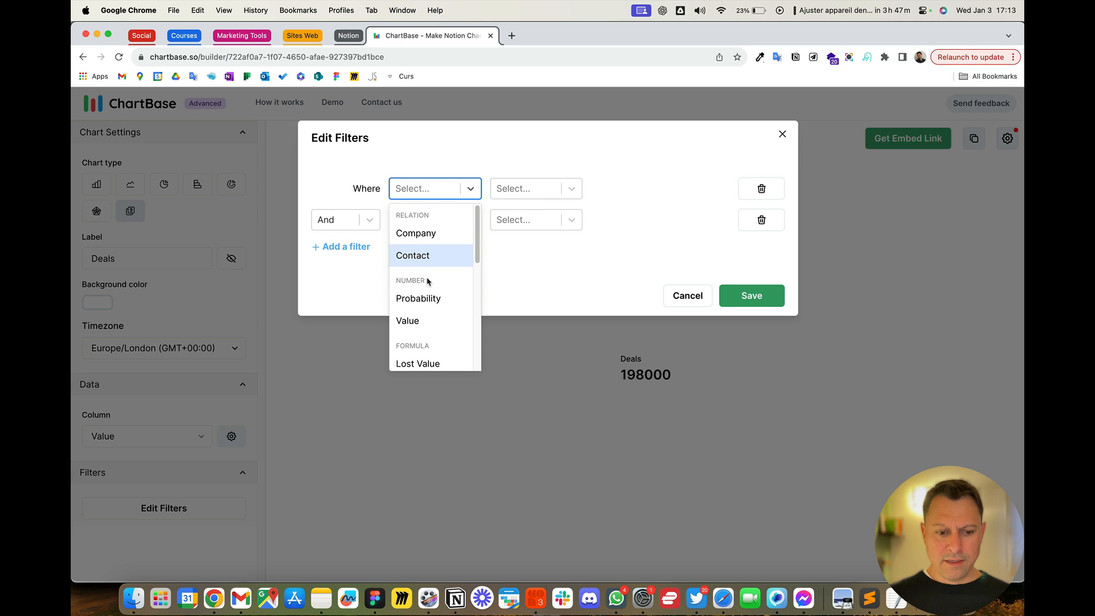
{"action": "scroll", "coordinate": [429, 319], "scroll_direction": "down", "scroll_amount": 5}
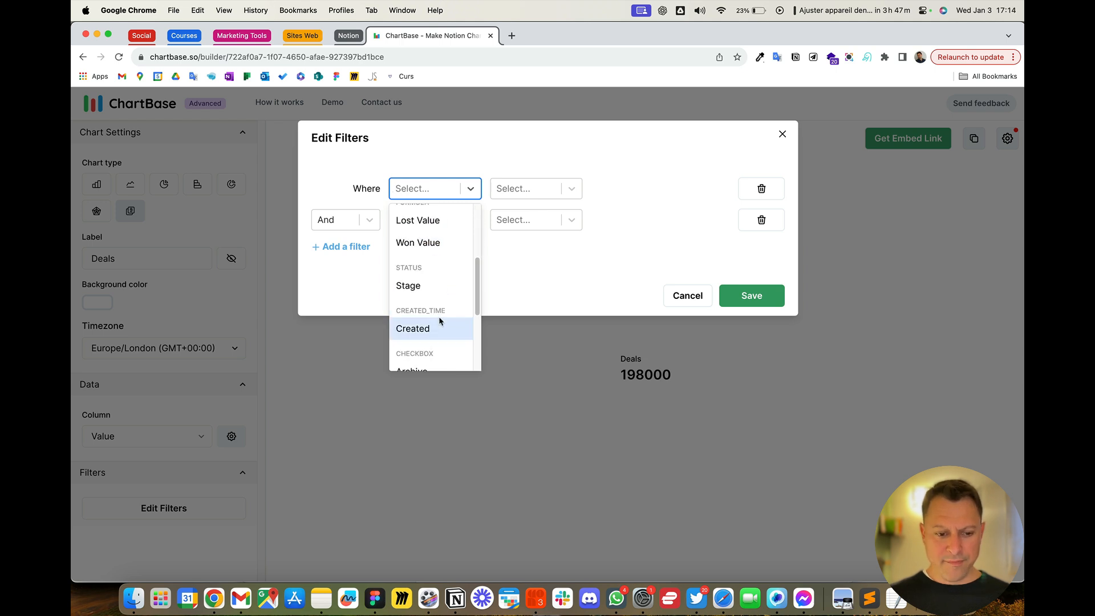
{"action": "left_click", "coordinate": [435, 287]}
{"action": "left_click", "coordinate": [535, 190]}
{"action": "left_click", "coordinate": [532, 213]}
{"action": "left_click", "coordinate": [618, 194]}
{"action": "left_click", "coordinate": [612, 218]}
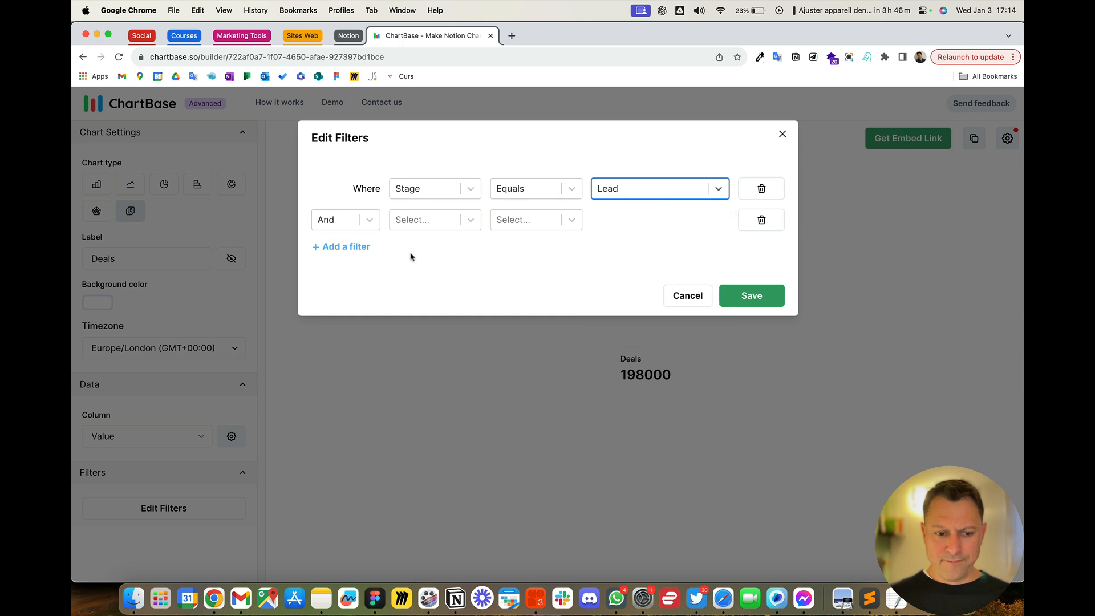
Combine the second filter condition with Or and set it to Stage Equals Qualified.
{"action": "left_click", "coordinate": [369, 220]}
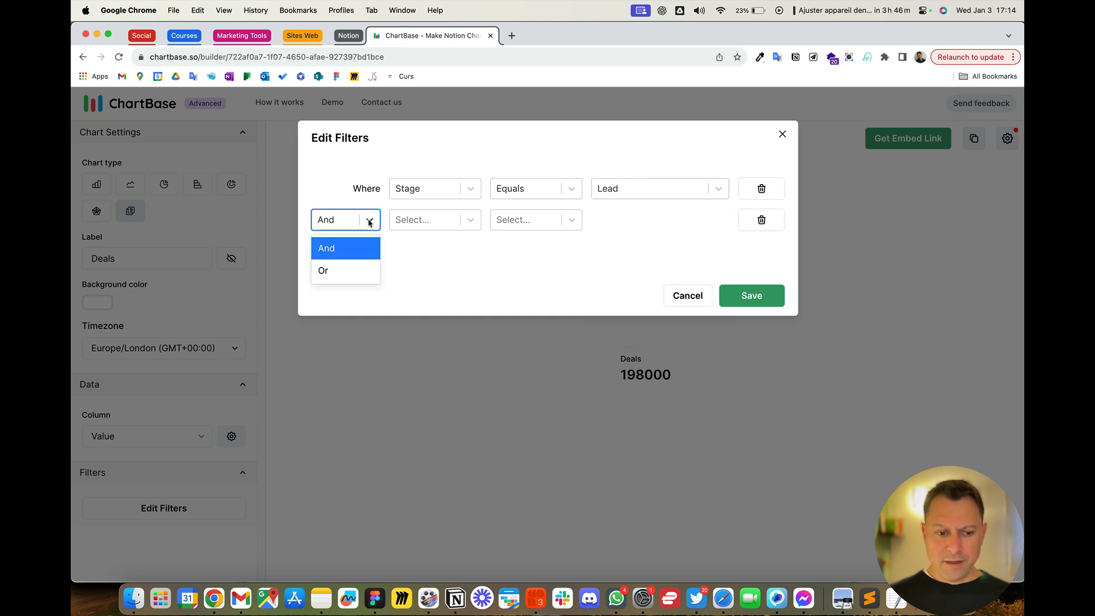
{"action": "left_click", "coordinate": [361, 275]}
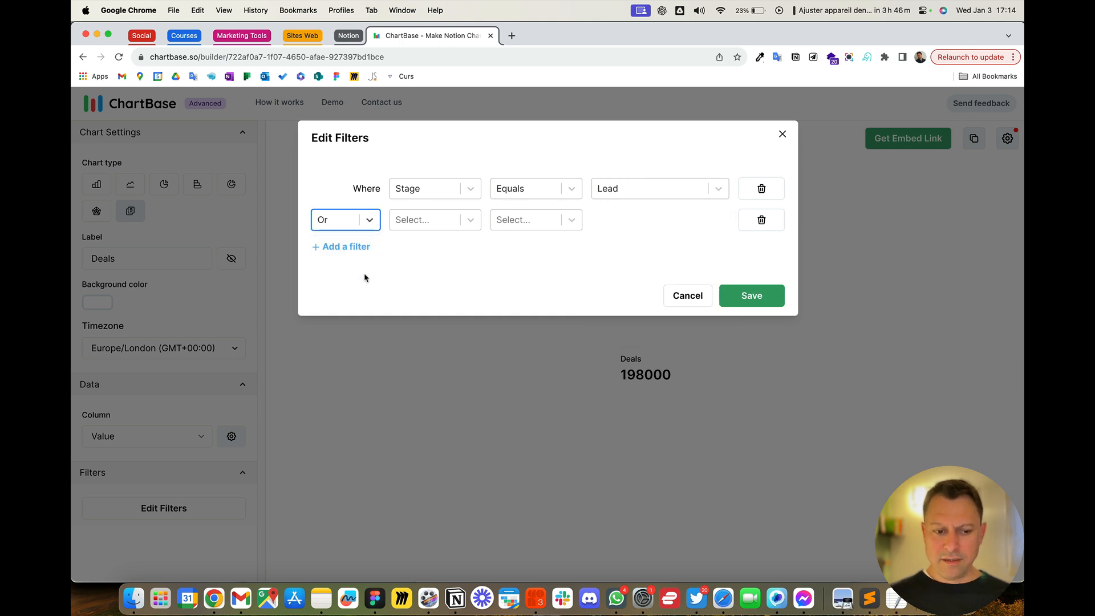
{"action": "left_click", "coordinate": [467, 219]}
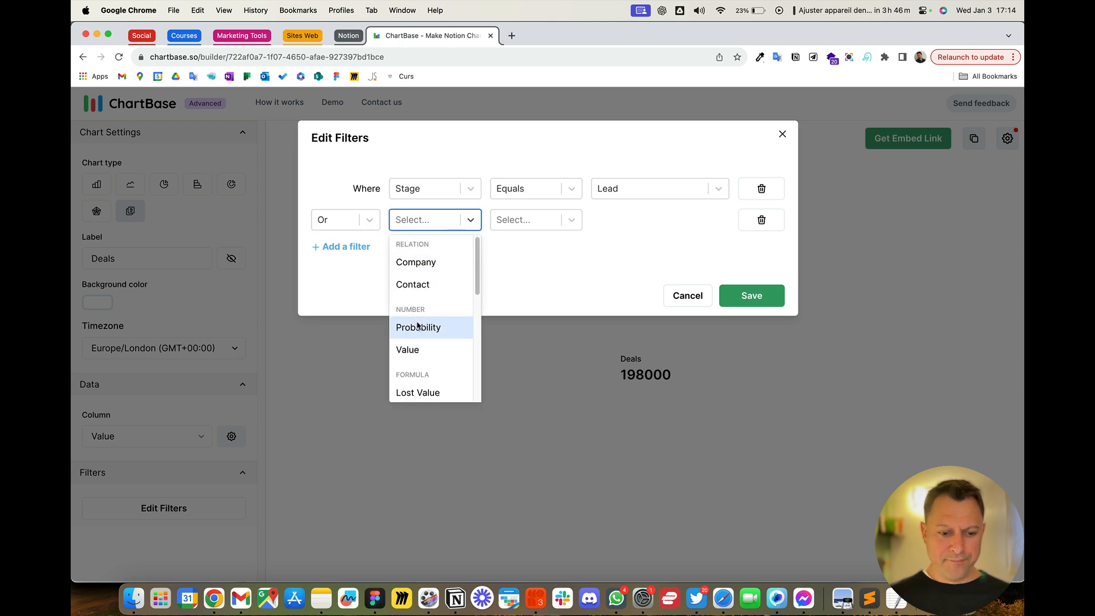
{"action": "scroll", "coordinate": [418, 348], "scroll_direction": "down", "scroll_amount": 1}
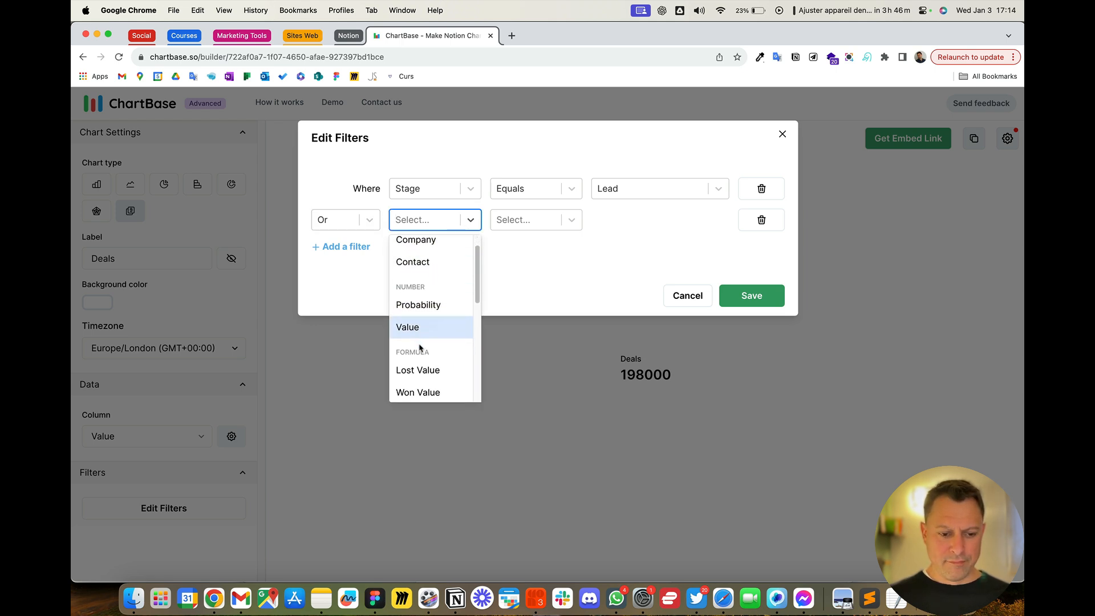
{"action": "scroll", "coordinate": [423, 333], "scroll_direction": "up", "scroll_amount": 1}
{"action": "scroll", "coordinate": [427, 328], "scroll_direction": "down", "scroll_amount": 1}
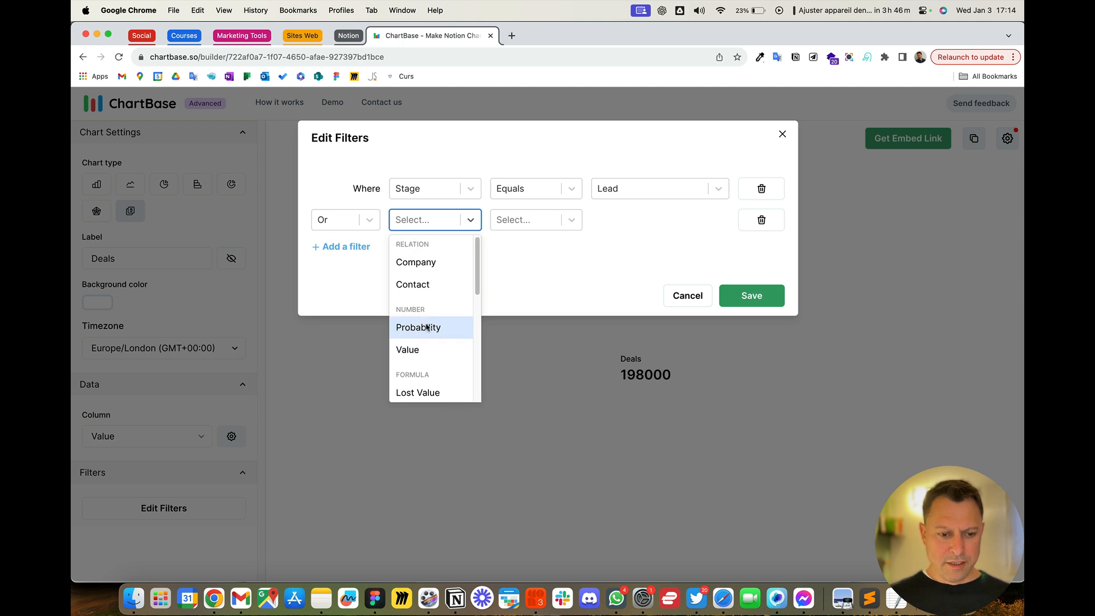
{"action": "scroll", "coordinate": [425, 302], "scroll_direction": "down", "scroll_amount": 4}
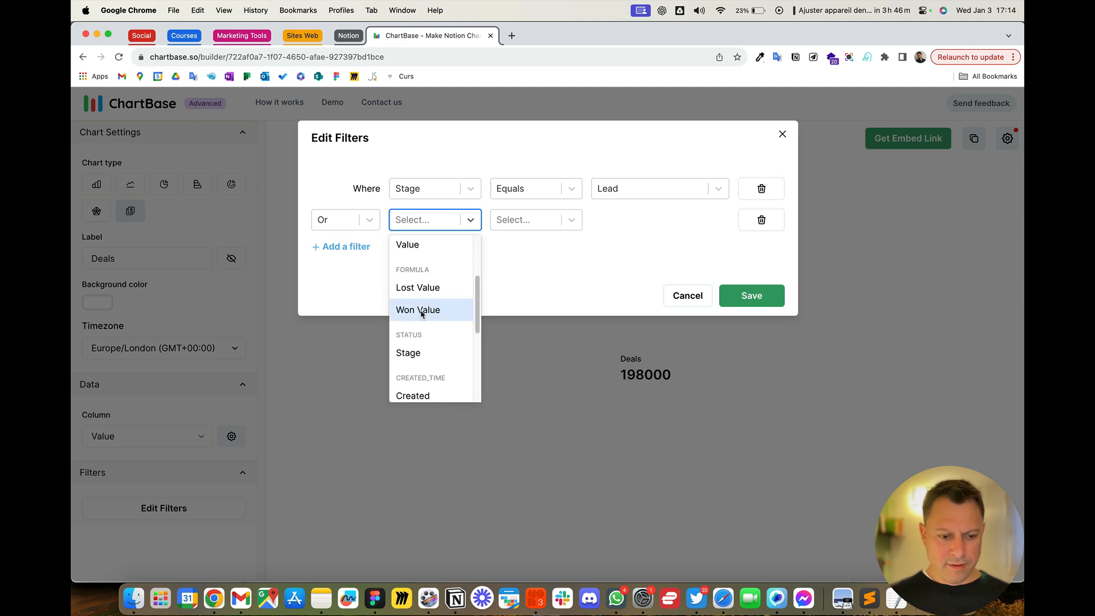
{"action": "left_click", "coordinate": [420, 349]}
{"action": "left_click", "coordinate": [532, 221]}
{"action": "left_click", "coordinate": [525, 247]}
{"action": "left_click", "coordinate": [593, 229]}
{"action": "left_click", "coordinate": [613, 268]}
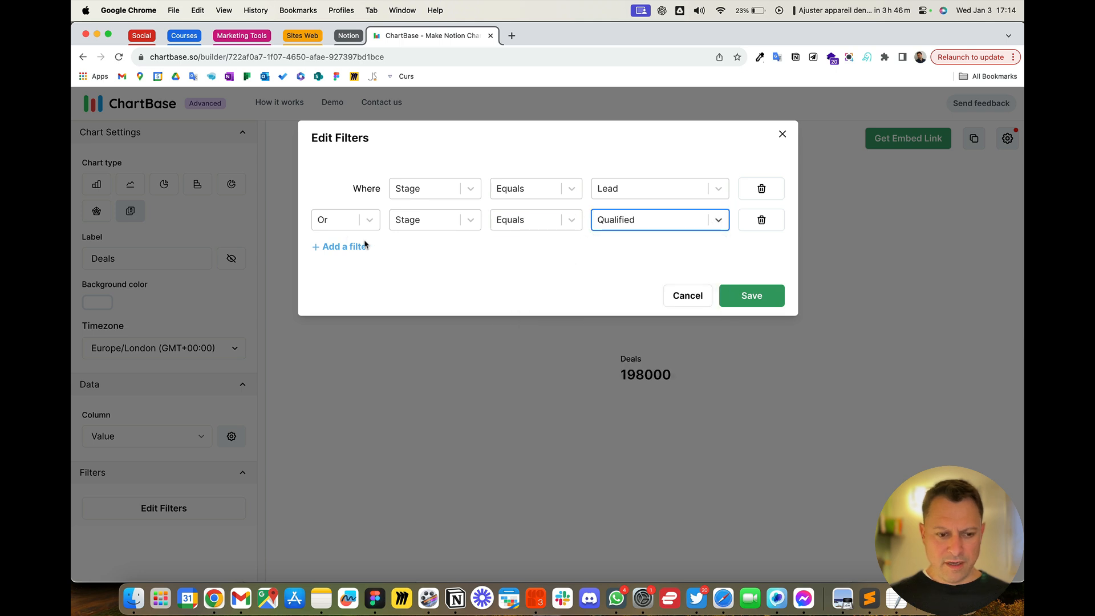
Add a third Or filter condition with Stage Equals Proposal.
{"action": "left_click", "coordinate": [342, 247]}
{"action": "left_click", "coordinate": [428, 252]}
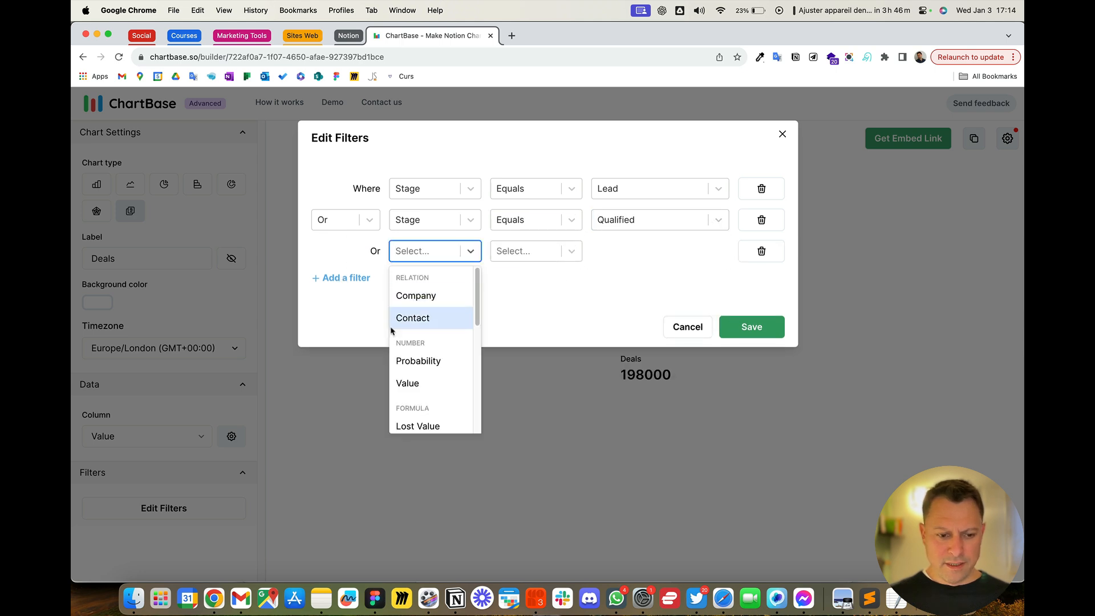
{"action": "type", "text": "sta"}
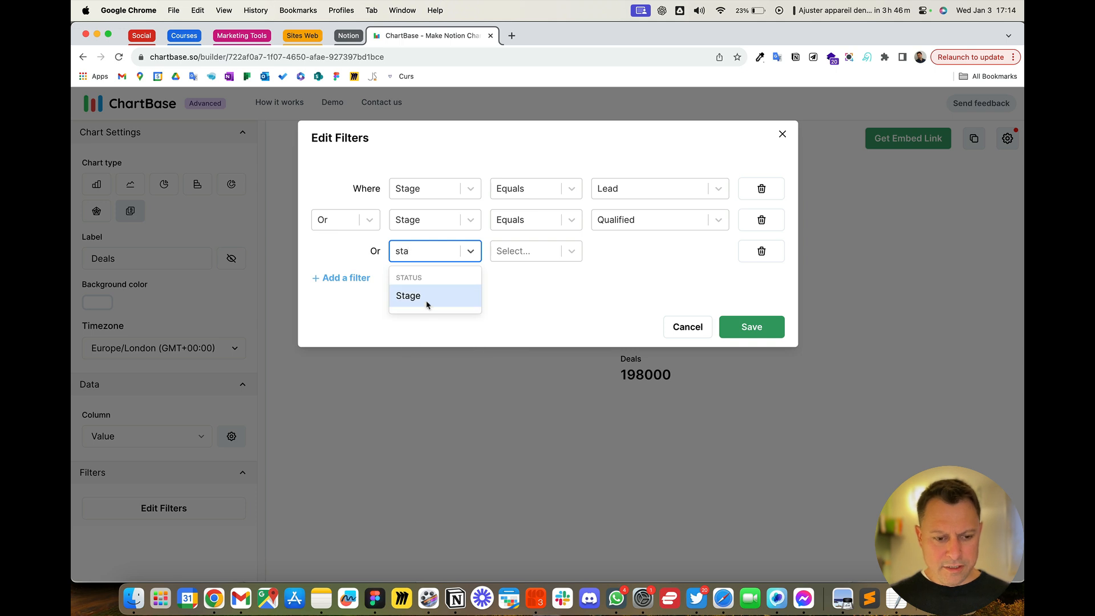
{"action": "left_click", "coordinate": [426, 295]}
{"action": "left_click", "coordinate": [521, 252]}
{"action": "left_click", "coordinate": [525, 281]}
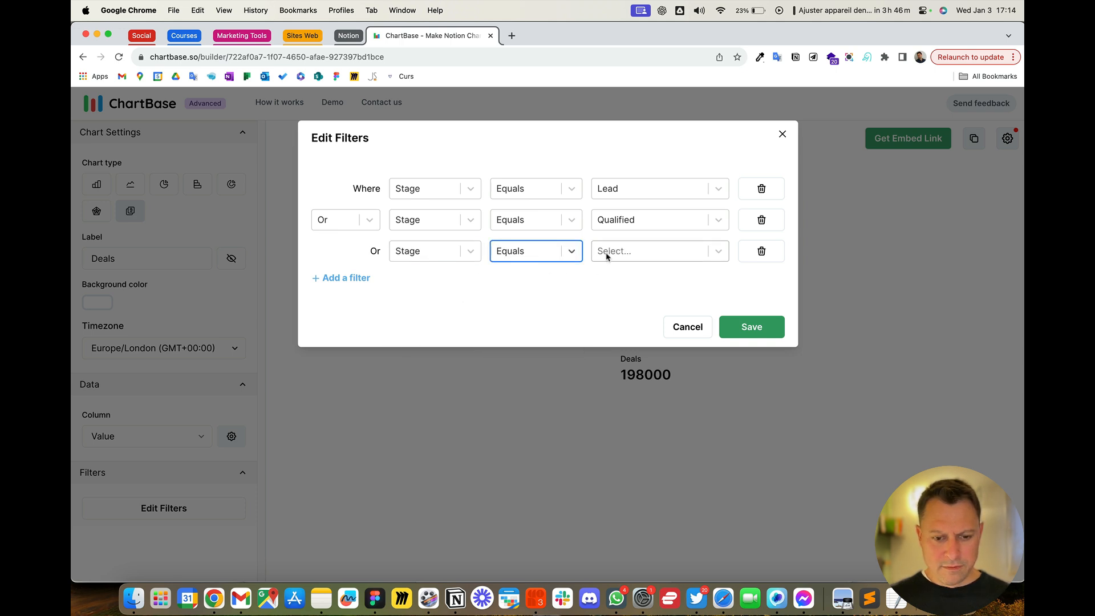
{"action": "left_click", "coordinate": [607, 256]}
{"action": "left_click", "coordinate": [619, 322]}
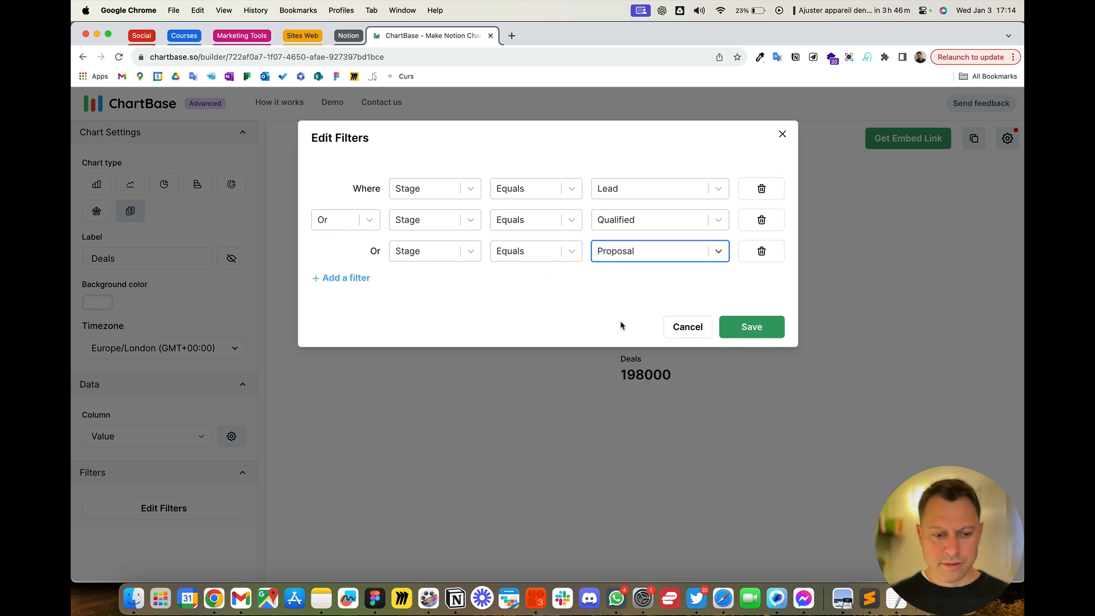
Add a fourth Or condition with Stage Equals Negotiation and save the KPI chart's filters.
{"action": "left_click", "coordinate": [354, 278]}
{"action": "left_click", "coordinate": [425, 285]}
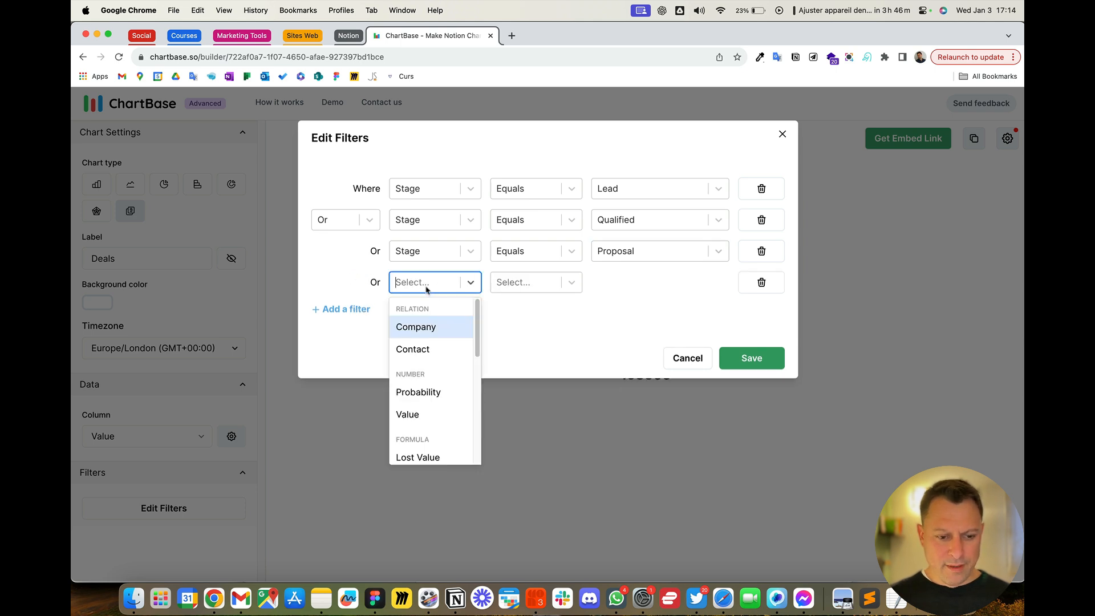
{"action": "type", "text": "sta"}
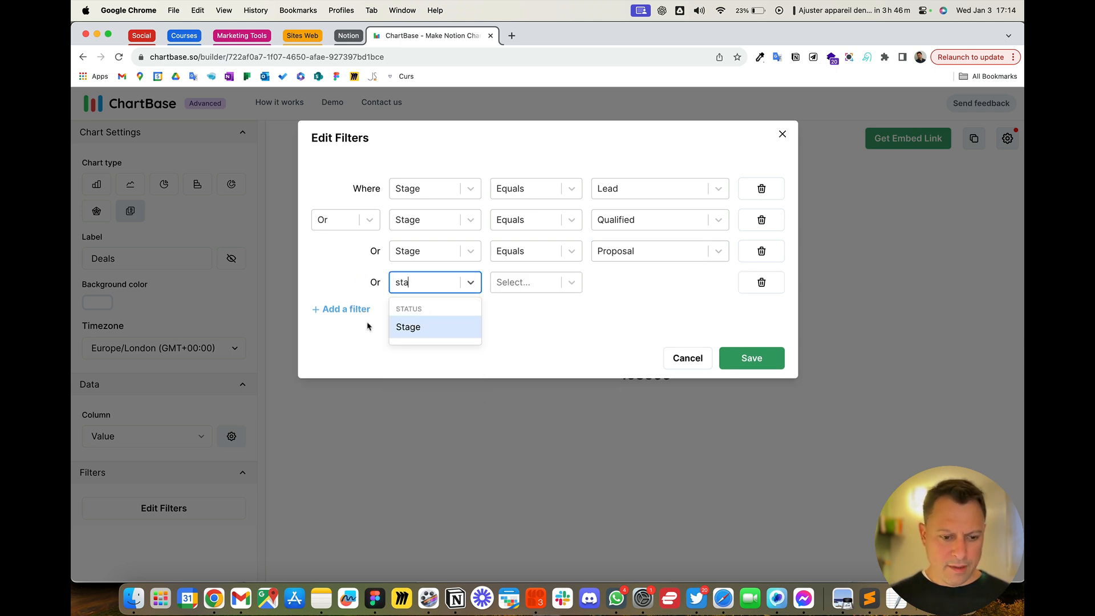
{"action": "left_click", "coordinate": [423, 334]}
{"action": "double_click", "coordinate": [511, 279]}
{"action": "left_click", "coordinate": [511, 280]}
{"action": "left_click", "coordinate": [525, 307]}
{"action": "left_click", "coordinate": [669, 274]}
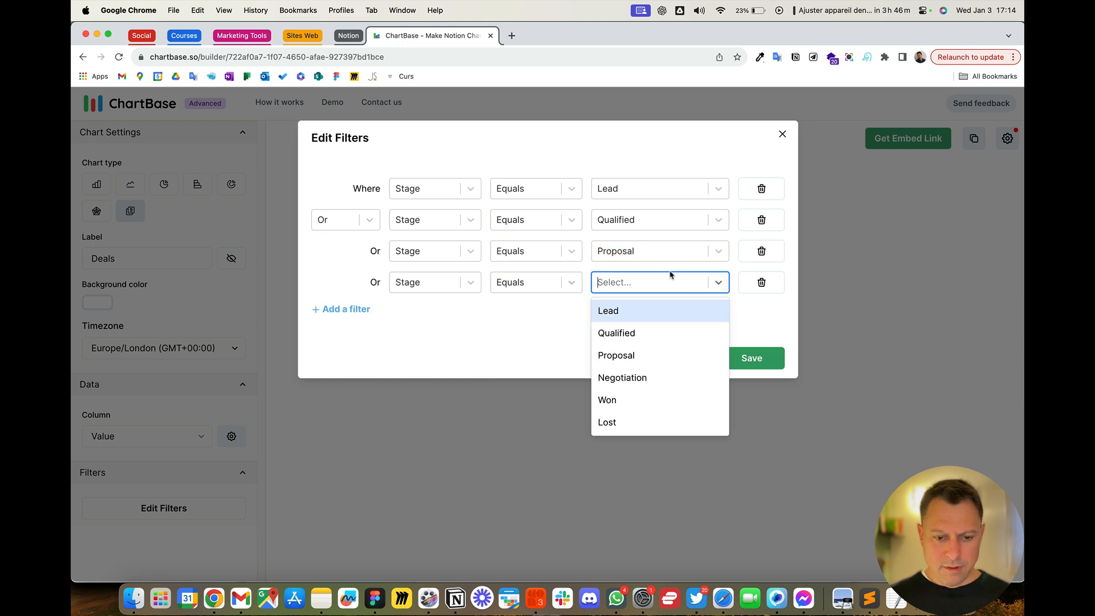
{"action": "left_click", "coordinate": [683, 376]}
{"action": "left_click", "coordinate": [662, 292]}
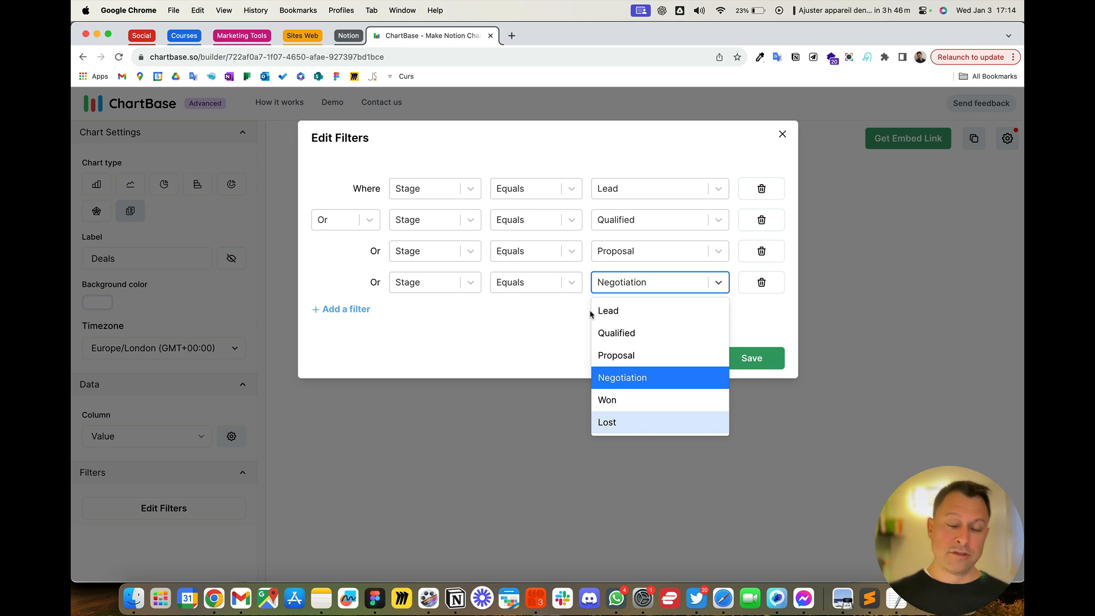
{"action": "left_click", "coordinate": [563, 326]}
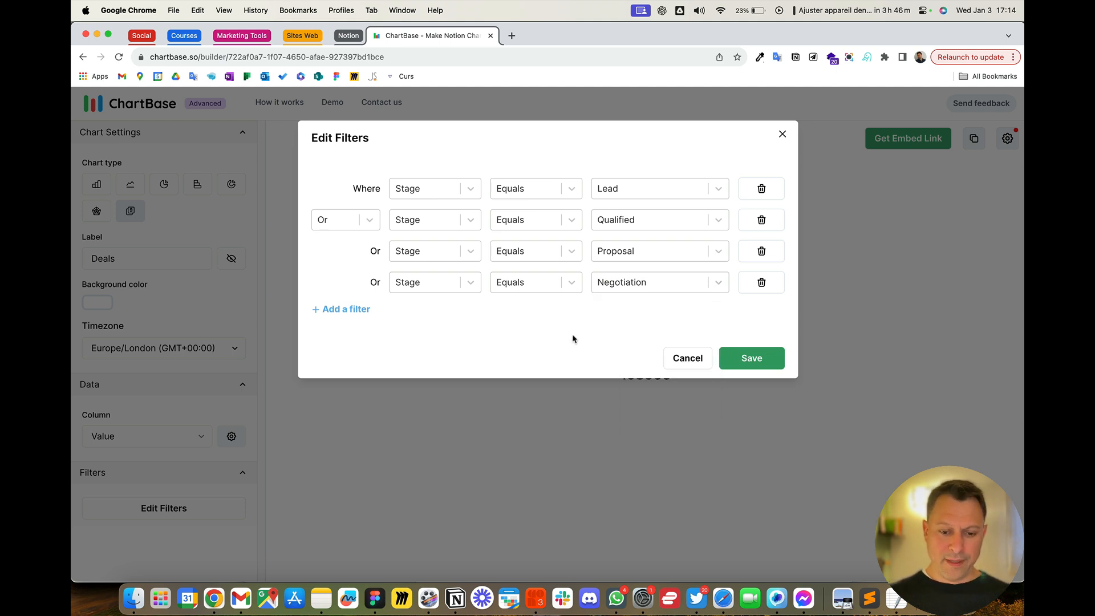
{"action": "left_click", "coordinate": [767, 360]}
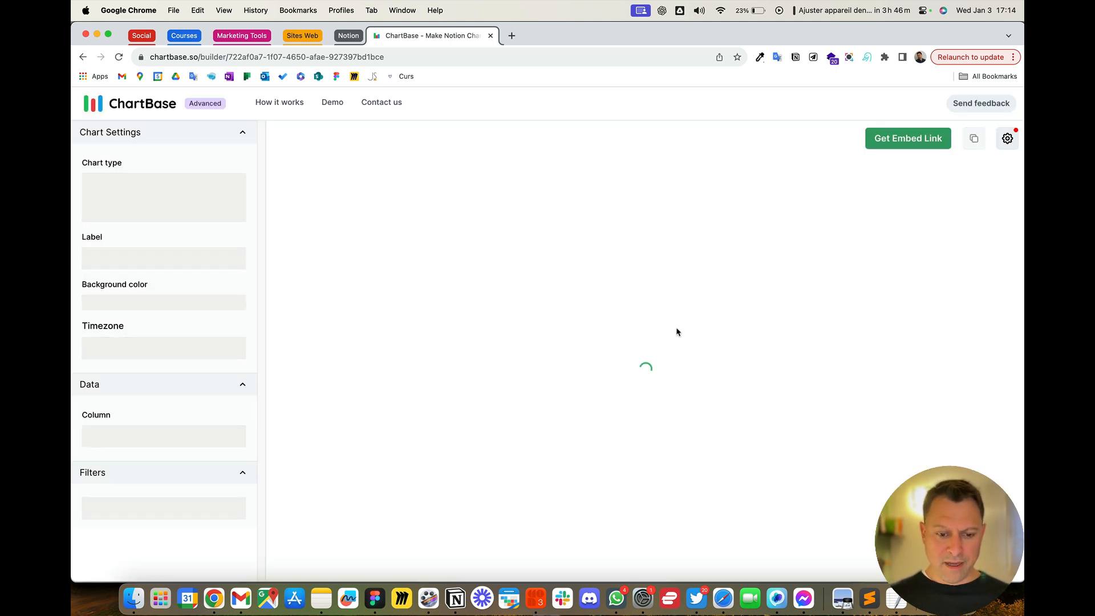
Check the filtered KPI figure and change the chart's background color from white to the preset blue.
{"action": "left_click_drag", "start_coordinate": [672, 377], "coordinate": [537, 372]}
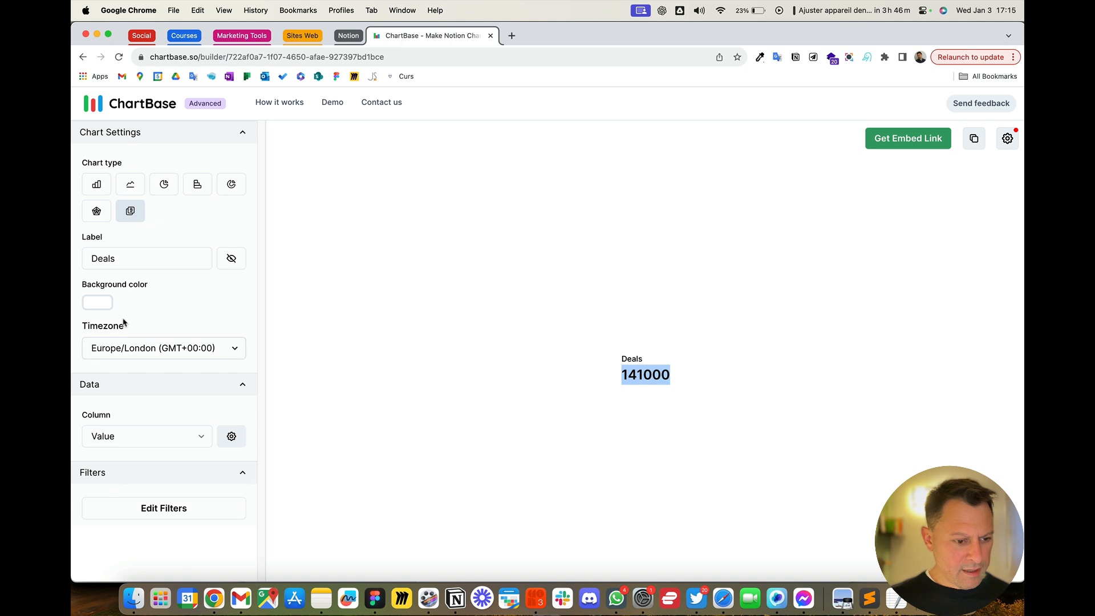
{"action": "left_click", "coordinate": [97, 303]}
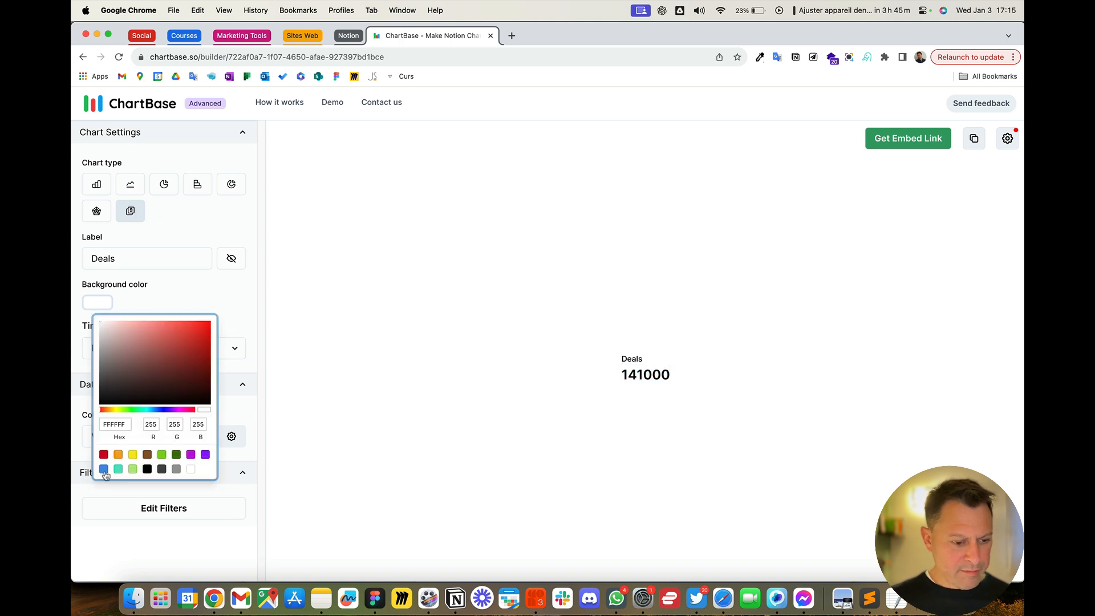
{"action": "left_click", "coordinate": [104, 469]}
{"action": "left_click", "coordinate": [578, 210]}
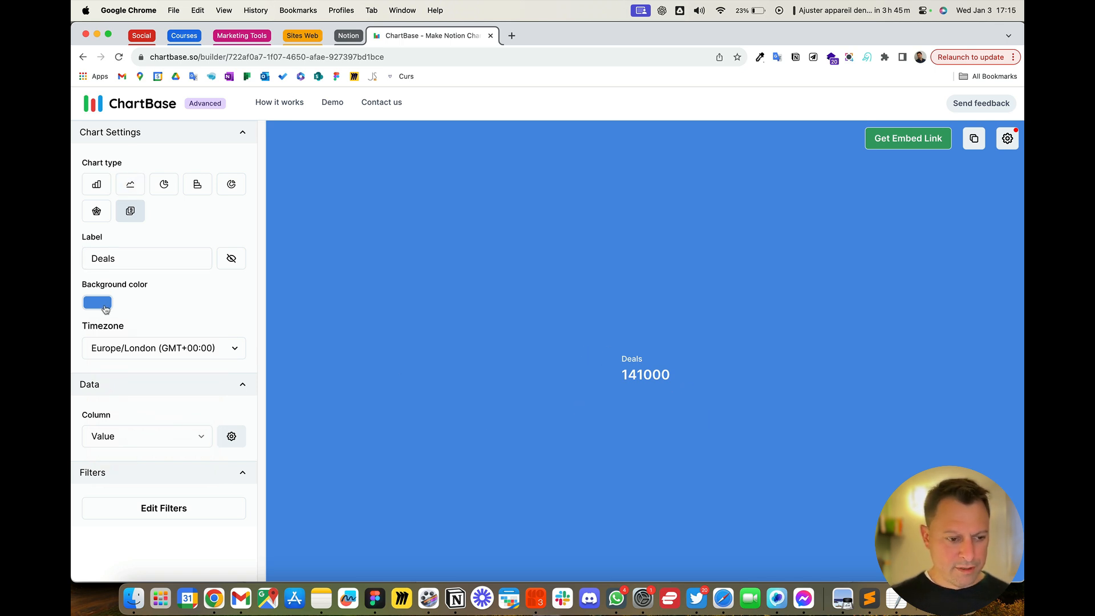
Set the KPI chart's label to "Deals in Tunnel (Sandbox)".
{"action": "left_click", "coordinate": [134, 262]}
{"action": "type", "text": "in T"}
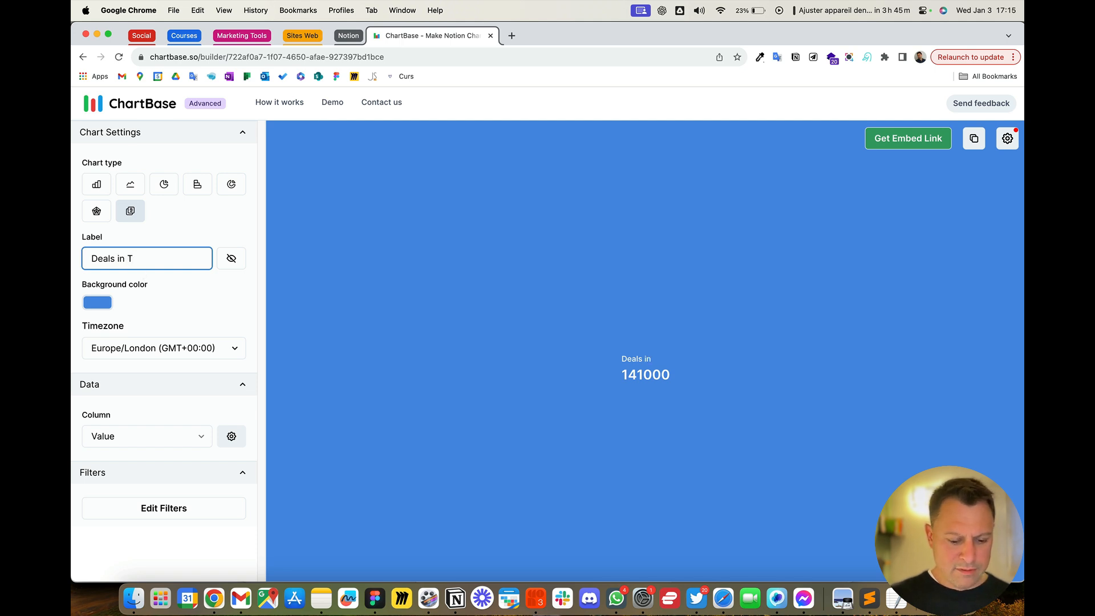
{"action": "type", "text": "unnel "}
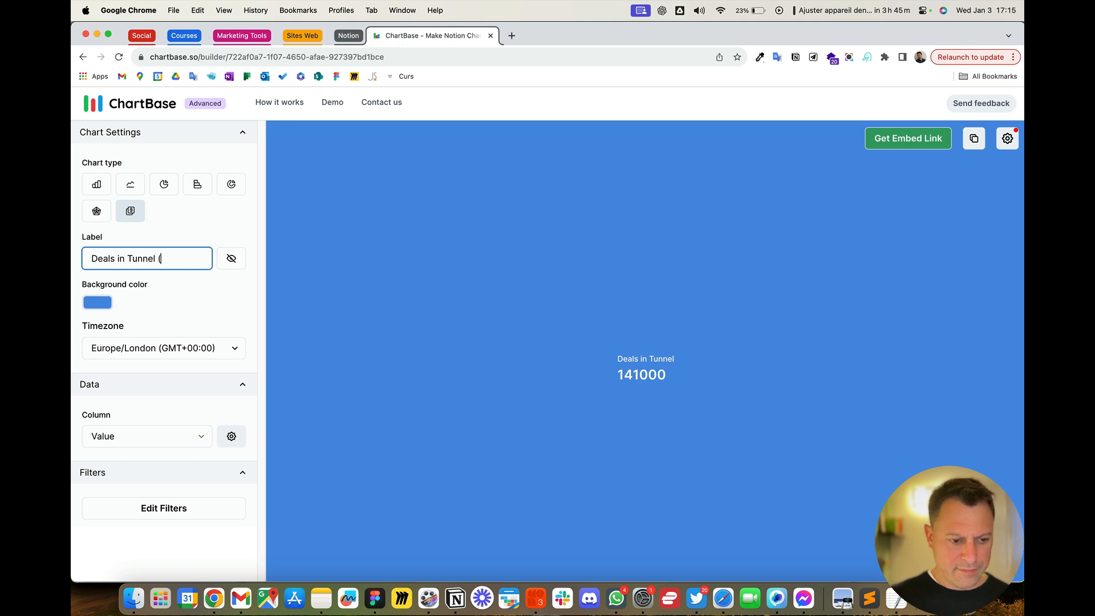
{"action": "type", "text": "(Sandbox)"}
{"action": "key", "text": "Tab"}
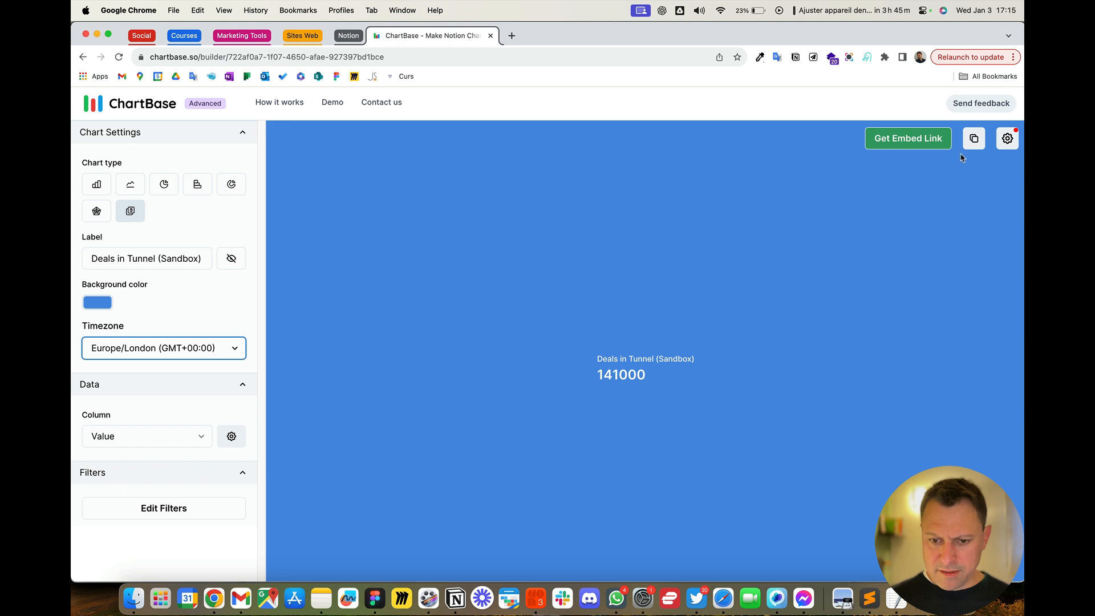
Copy the KPI chart's public live embed link, switch to Notion and open Sandox Data Insight from Star Pipeline.
{"action": "left_click", "coordinate": [921, 148]}
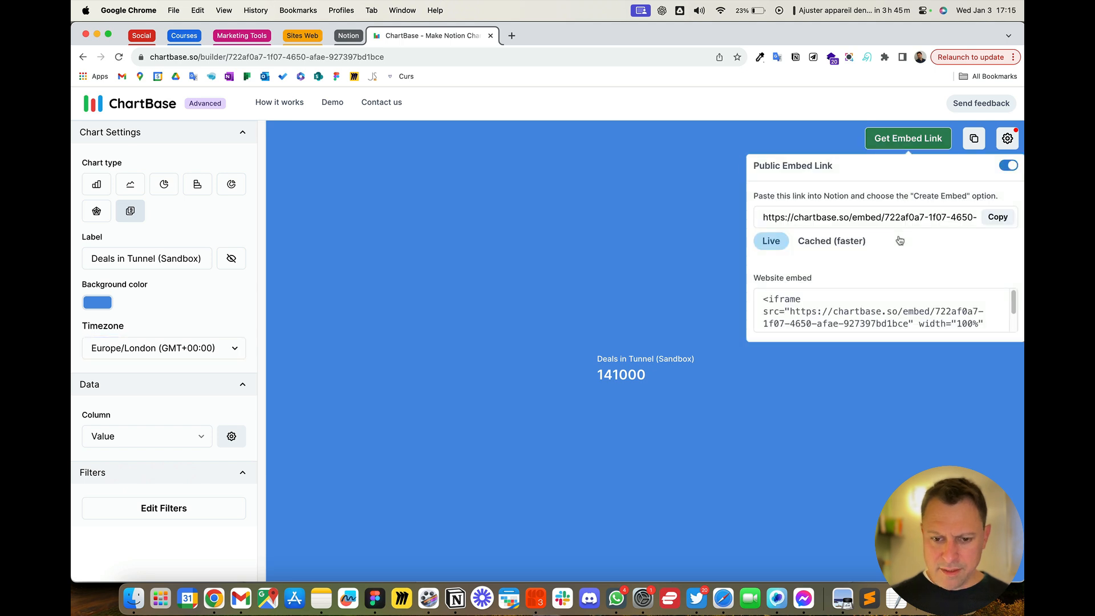
{"action": "left_click", "coordinate": [997, 218]}
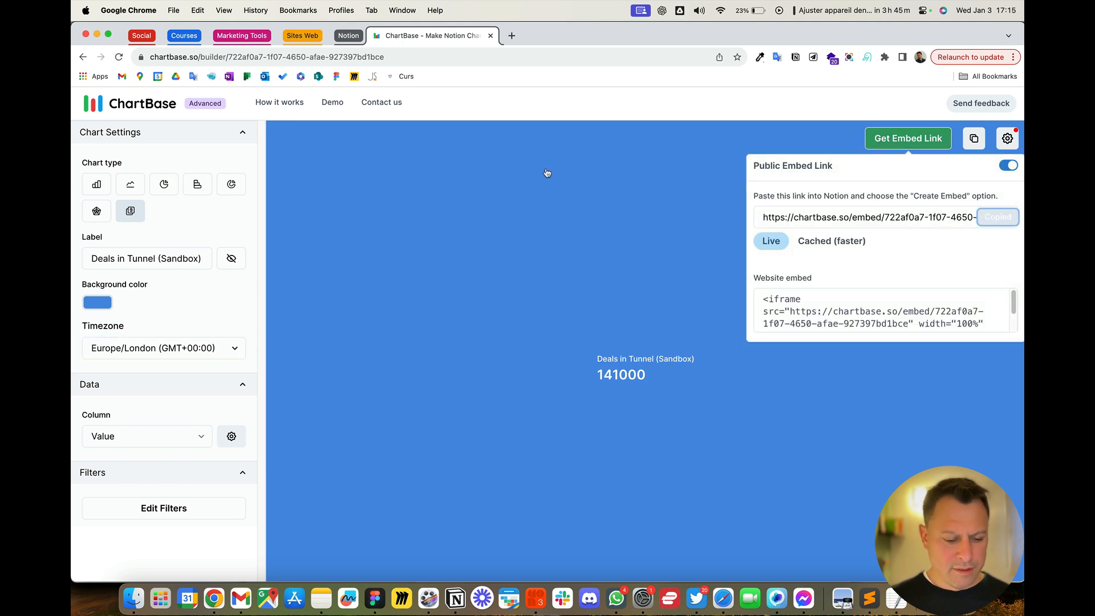
{"action": "left_click", "coordinate": [456, 597]}
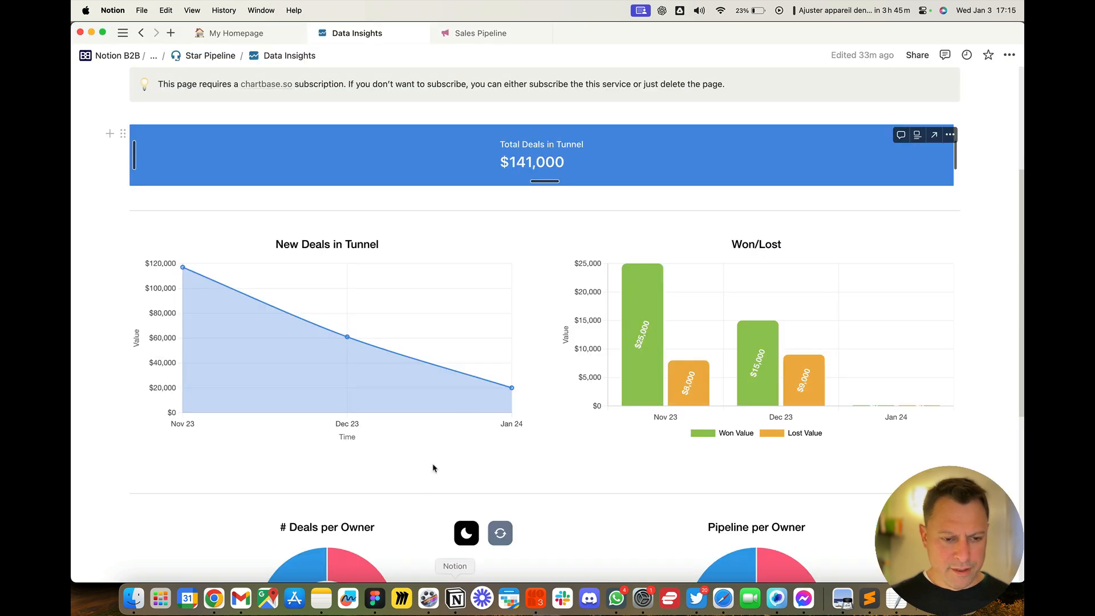
{"action": "left_click", "coordinate": [210, 55]}
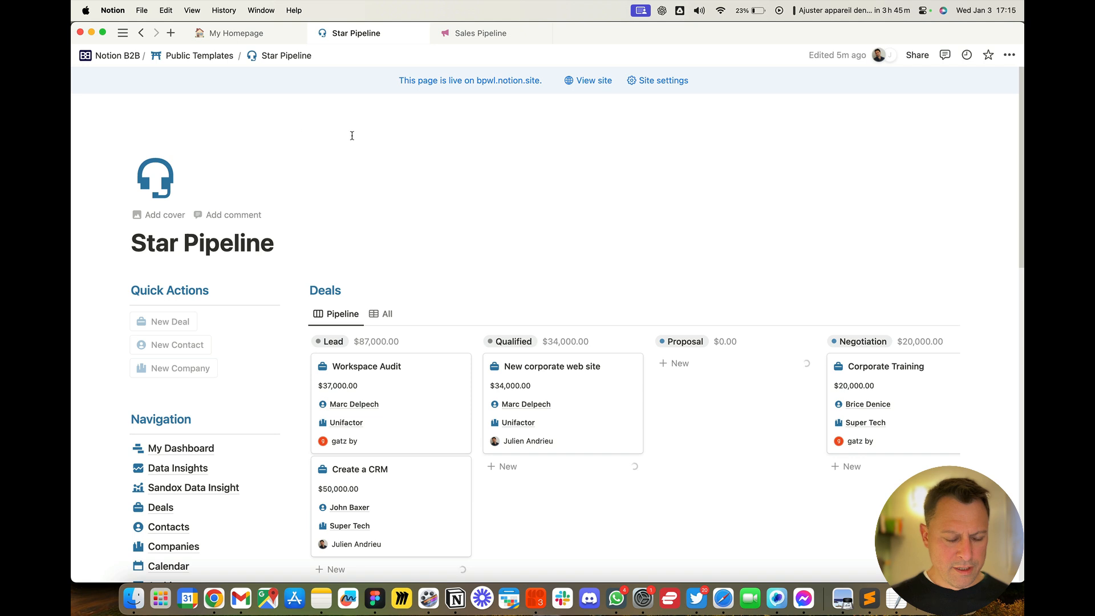
{"action": "scroll", "coordinate": [222, 387], "scroll_direction": "down", "scroll_amount": 4}
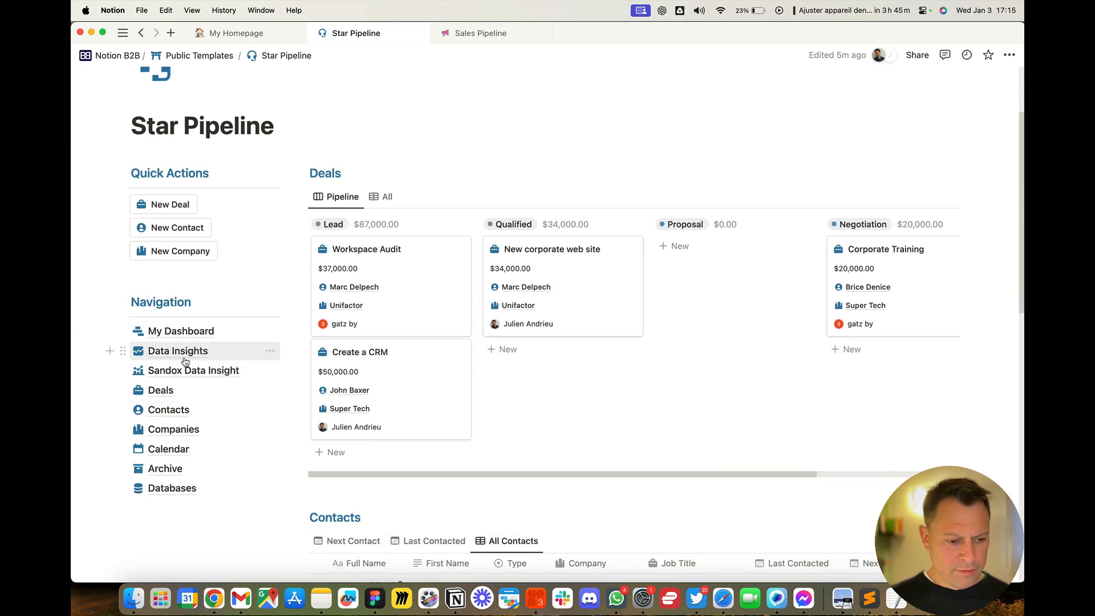
{"action": "left_click", "coordinate": [183, 370]}
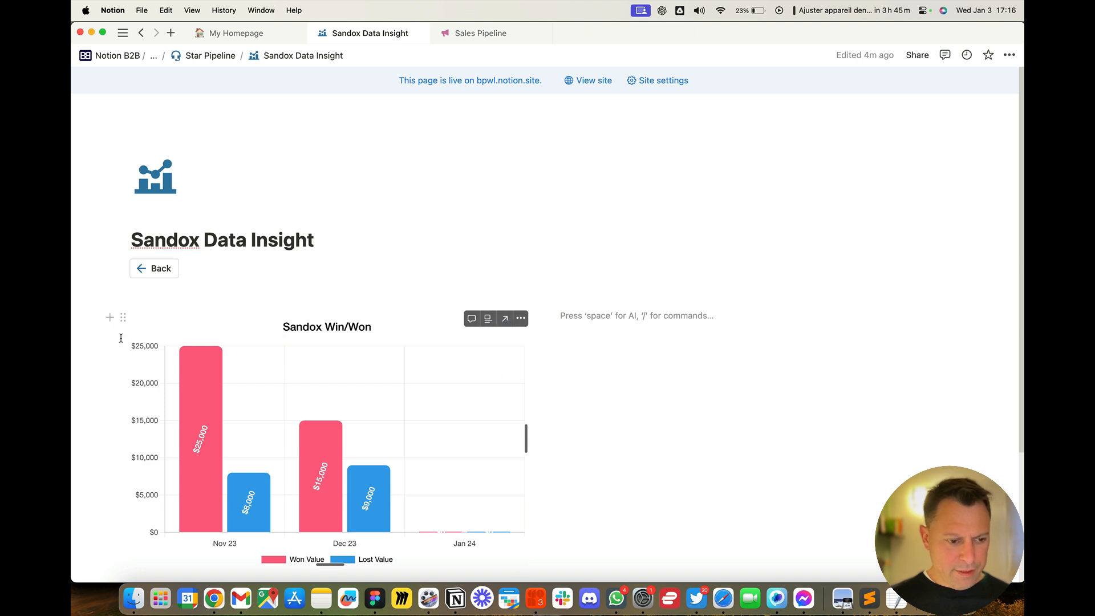
Paste the copied chart link on the empty line below the Back button and create an embed from it.
{"action": "left_click_drag", "start_coordinate": [242, 272], "coordinate": [287, 266]}
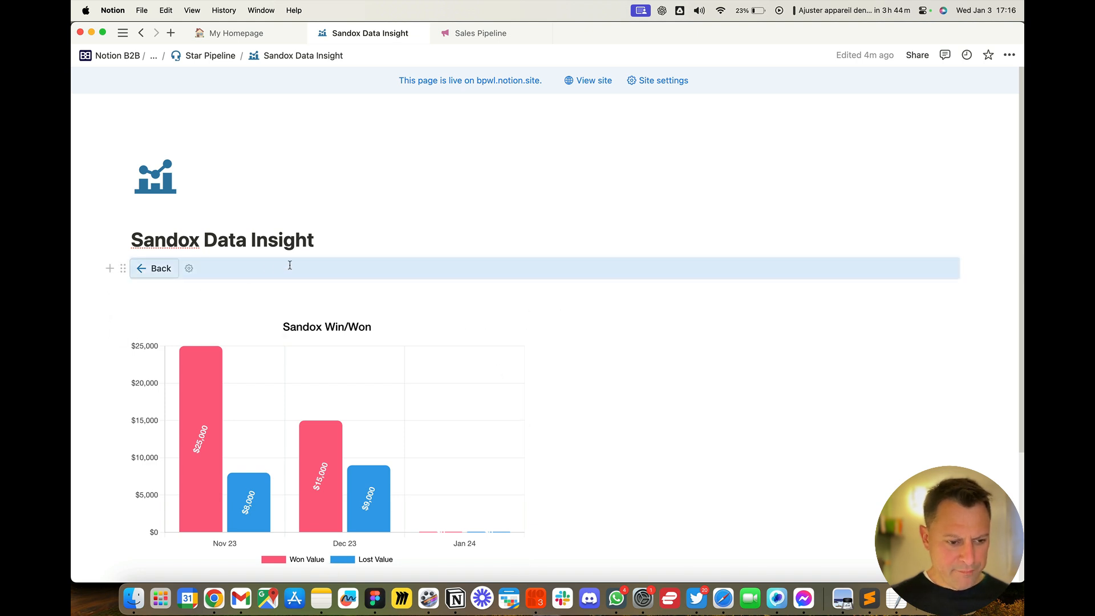
{"action": "left_click", "coordinate": [241, 292]}
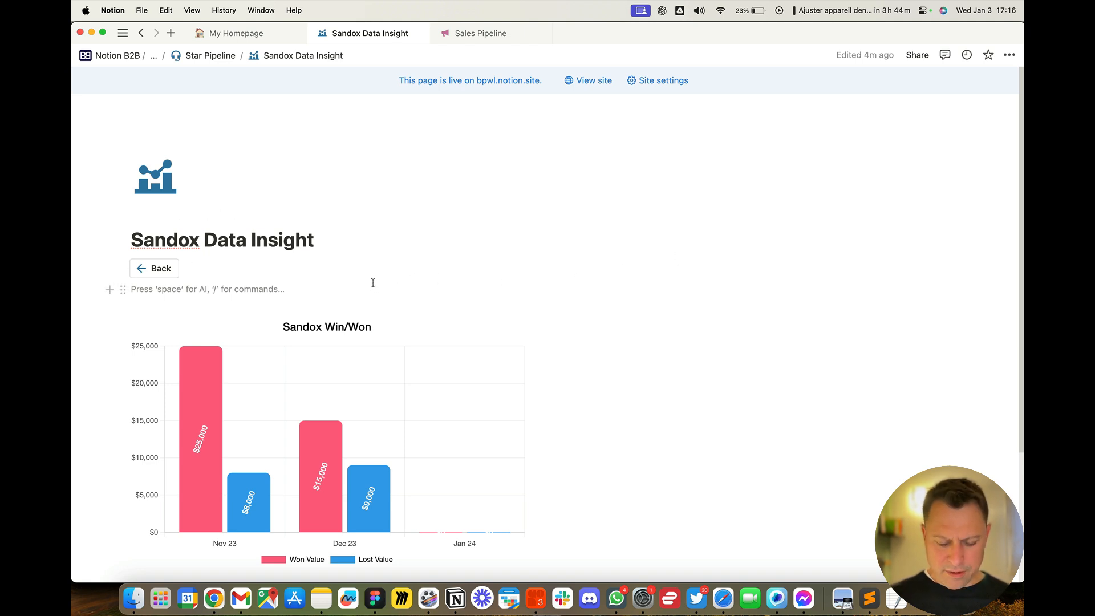
{"action": "key", "text": "super+v"}
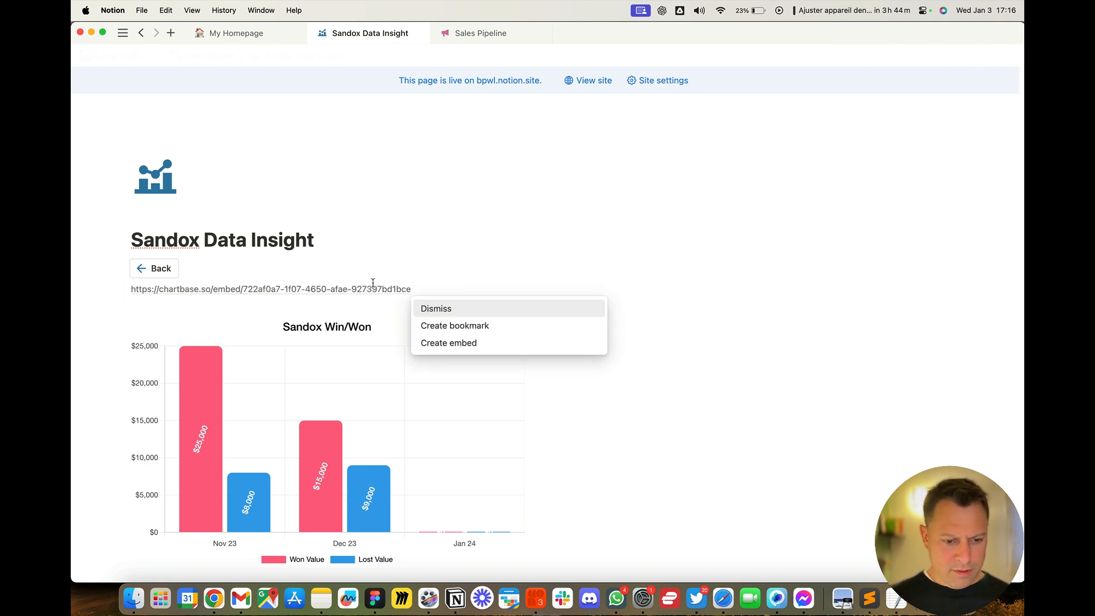
{"action": "left_click", "coordinate": [441, 343]}
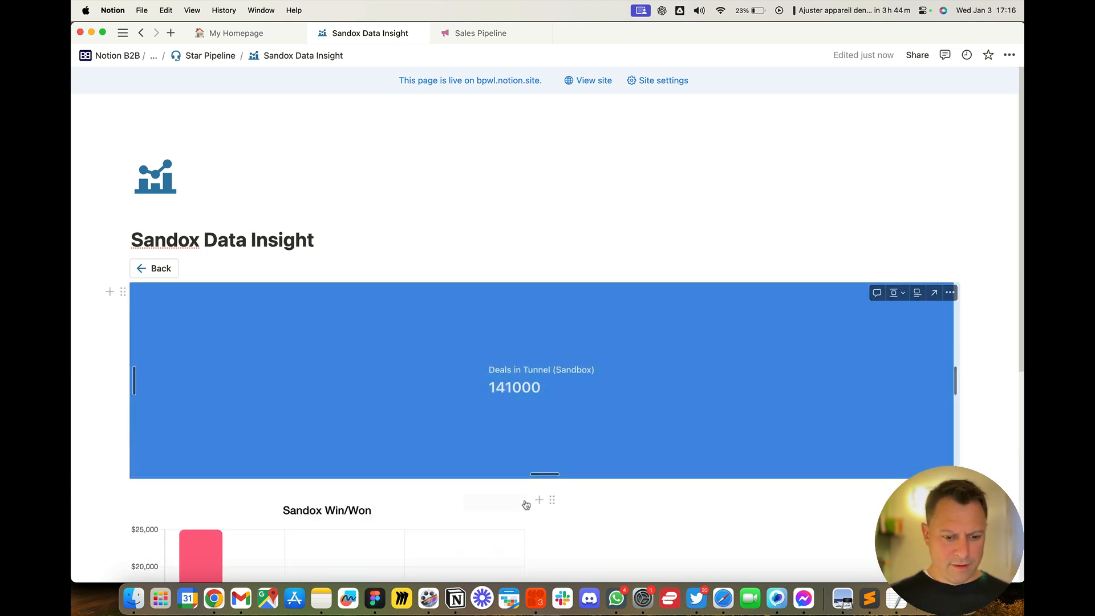
Reduce the height of the embedded KPI block and narrow it to a small box around its text.
{"action": "left_click_drag", "start_coordinate": [539, 473], "coordinate": [539, 338]}
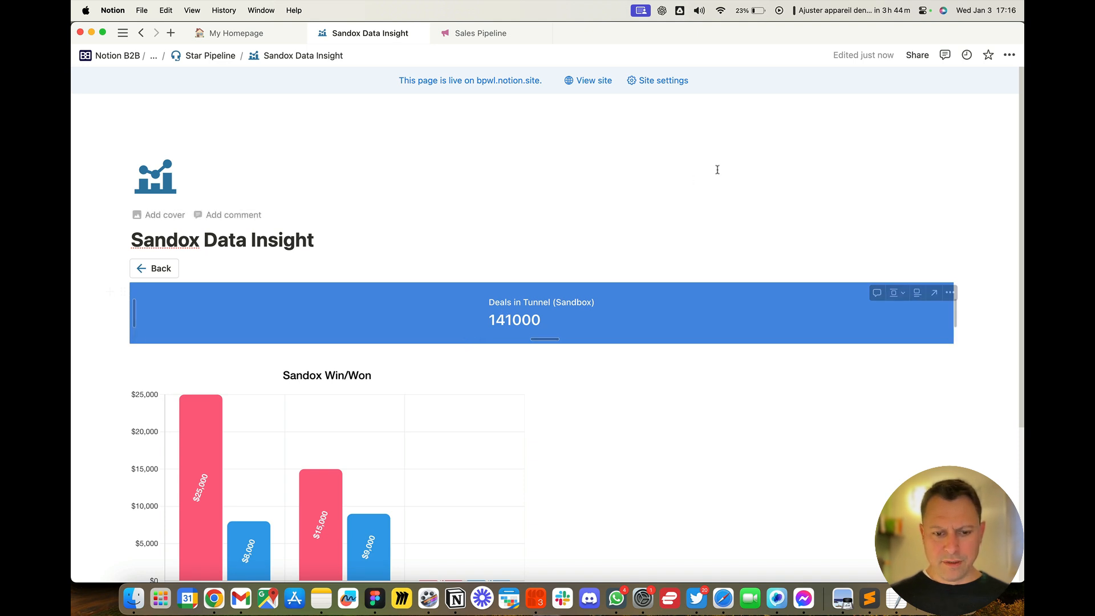
{"action": "left_click_drag", "start_coordinate": [955, 319], "coordinate": [548, 311]}
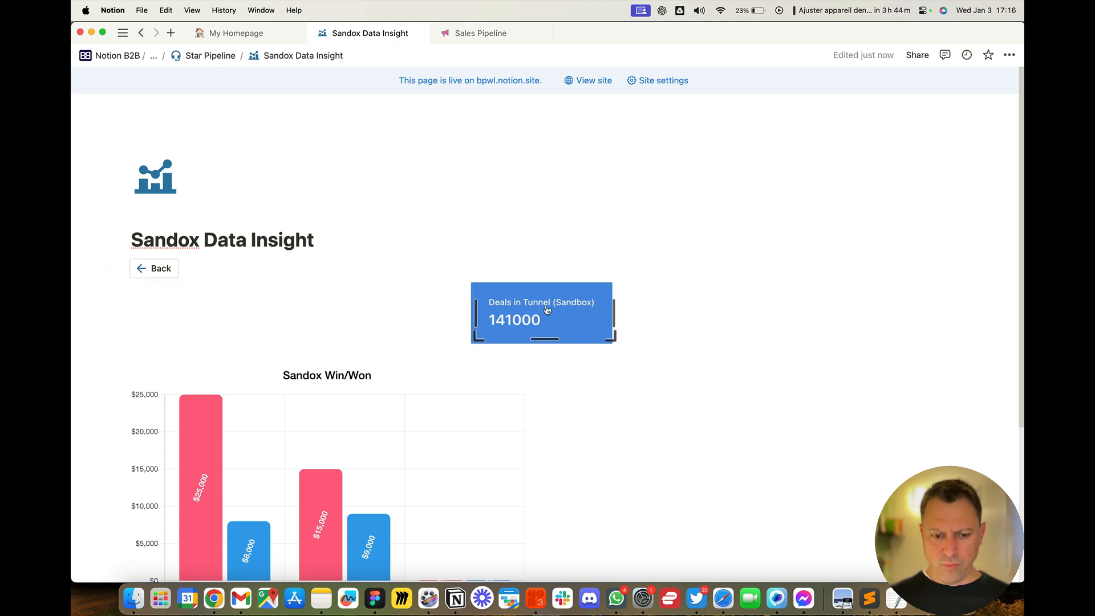
Align the embedded "Deals in Tunnel (Sandbox)" KPI block to the left.
{"action": "left_click", "coordinate": [713, 258]}
{"action": "mouse_move", "coordinate": [552, 305]}
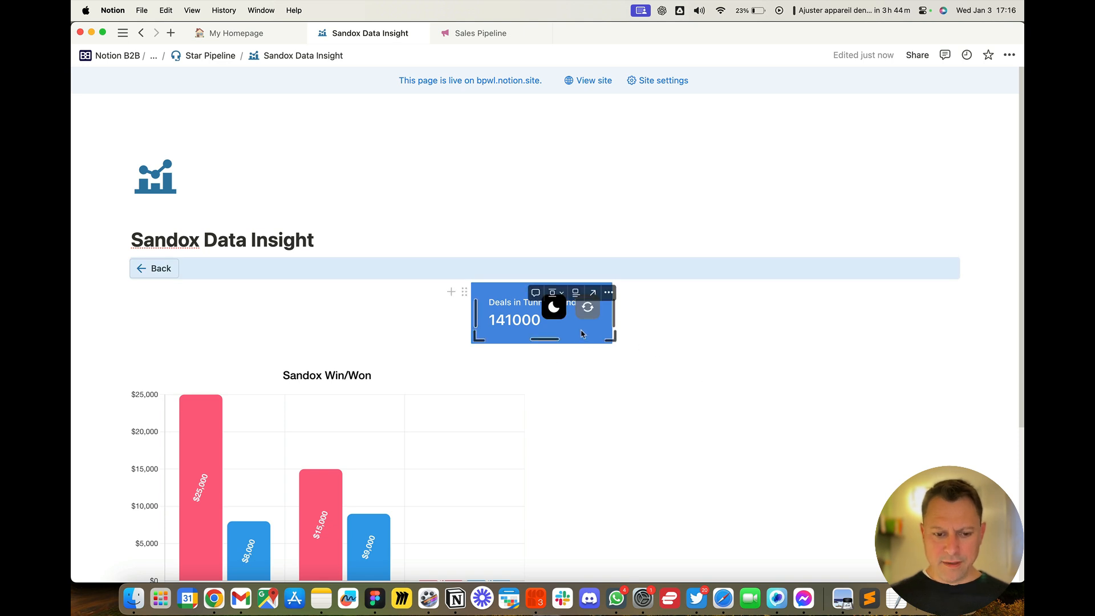
{"action": "left_click", "coordinate": [552, 293]}
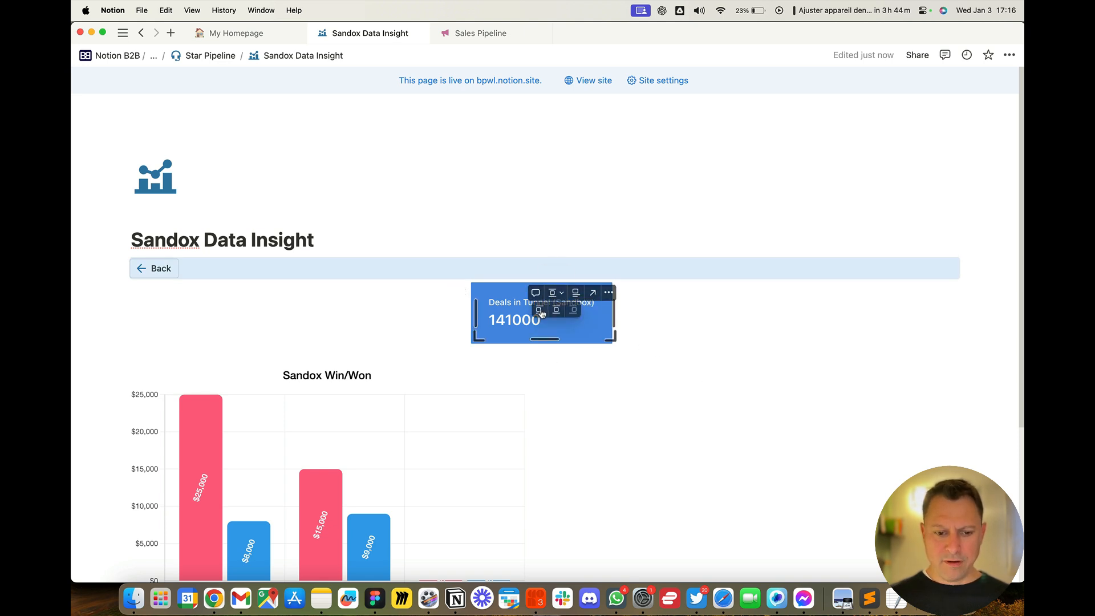
{"action": "left_click", "coordinate": [541, 313]}
{"action": "left_click", "coordinate": [351, 314]}
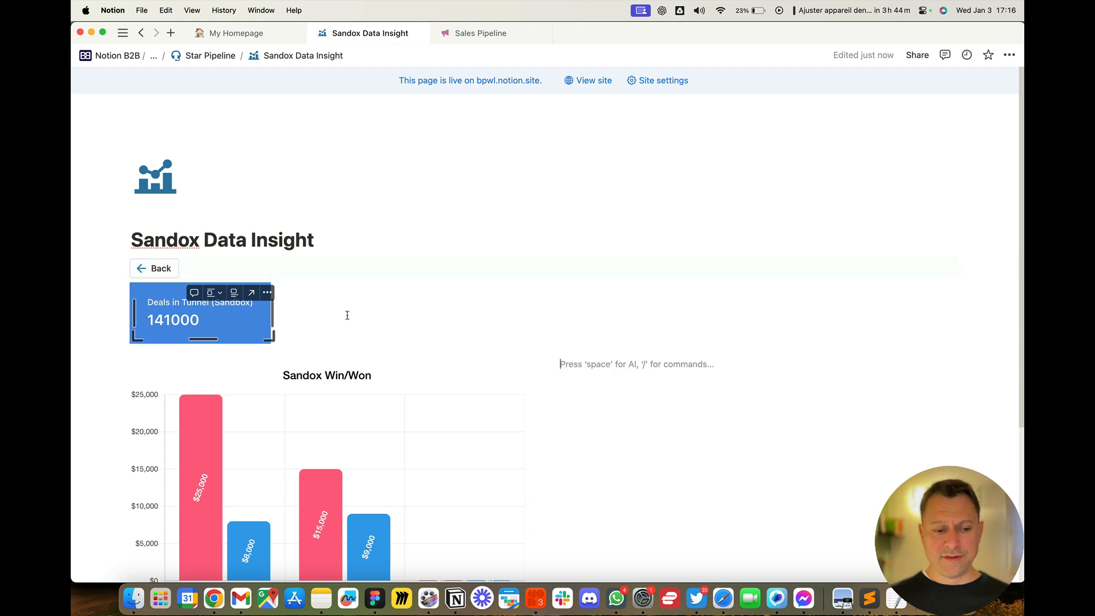
Insert an empty line between the Back button and the embedded KPI block.
{"action": "left_click", "coordinate": [347, 287]}
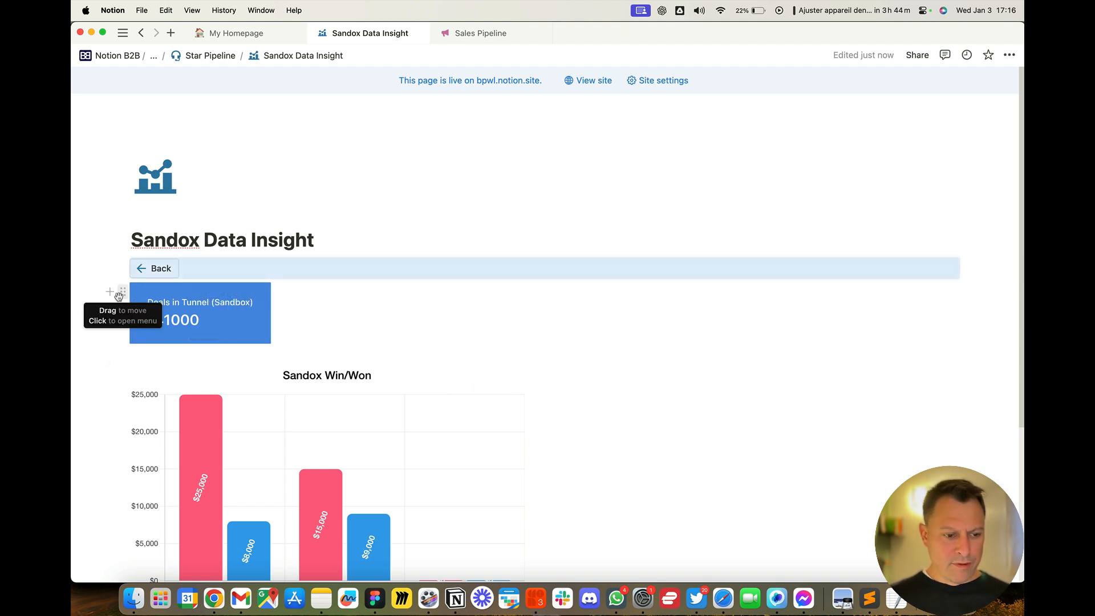
{"action": "left_click", "coordinate": [110, 294]}
{"action": "left_click", "coordinate": [469, 326]}
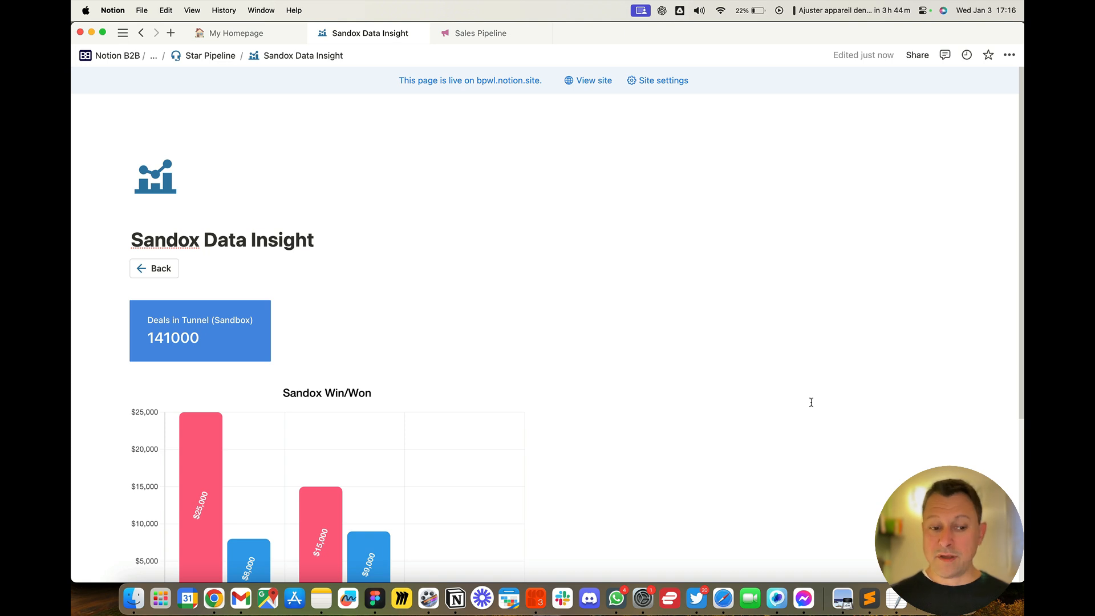
Open the Data Insights page in Star Pipeline and examine its New Deals in Tunnel, Won/Lost and per-owner charts.
{"action": "scroll", "coordinate": [628, 427], "scroll_direction": "down", "scroll_amount": 1}
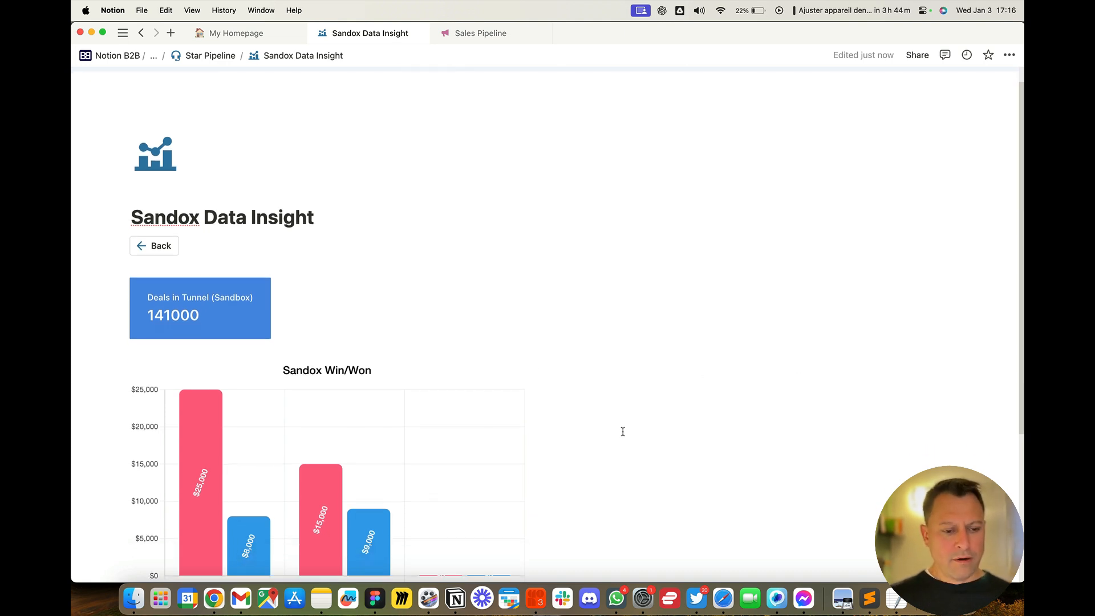
{"action": "scroll", "coordinate": [368, 450], "scroll_direction": "down", "scroll_amount": 3}
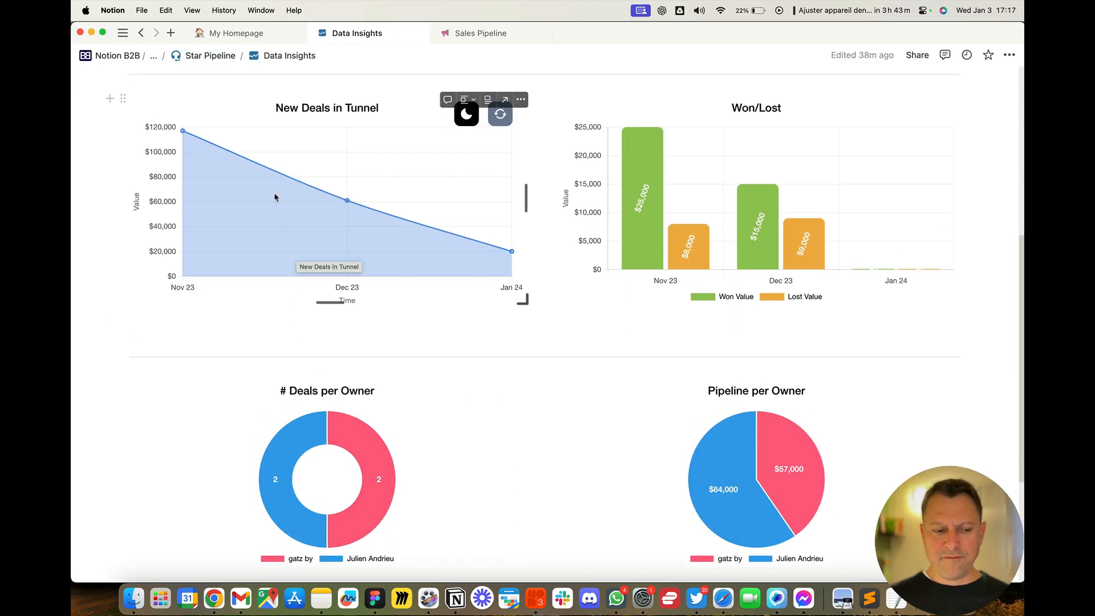
{"action": "scroll", "coordinate": [309, 219], "scroll_direction": "up", "scroll_amount": 1}
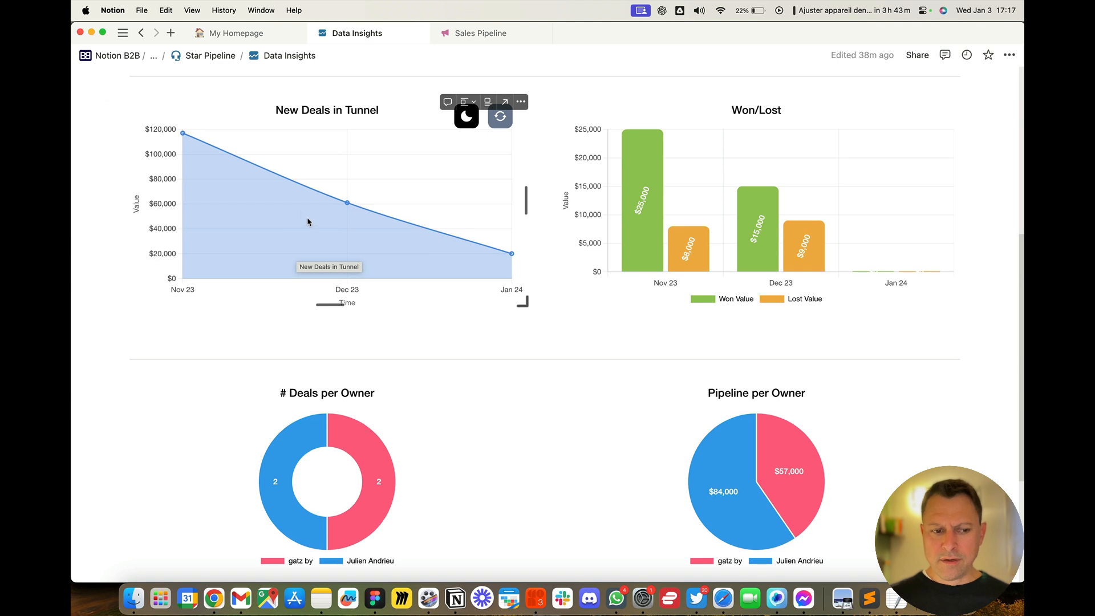
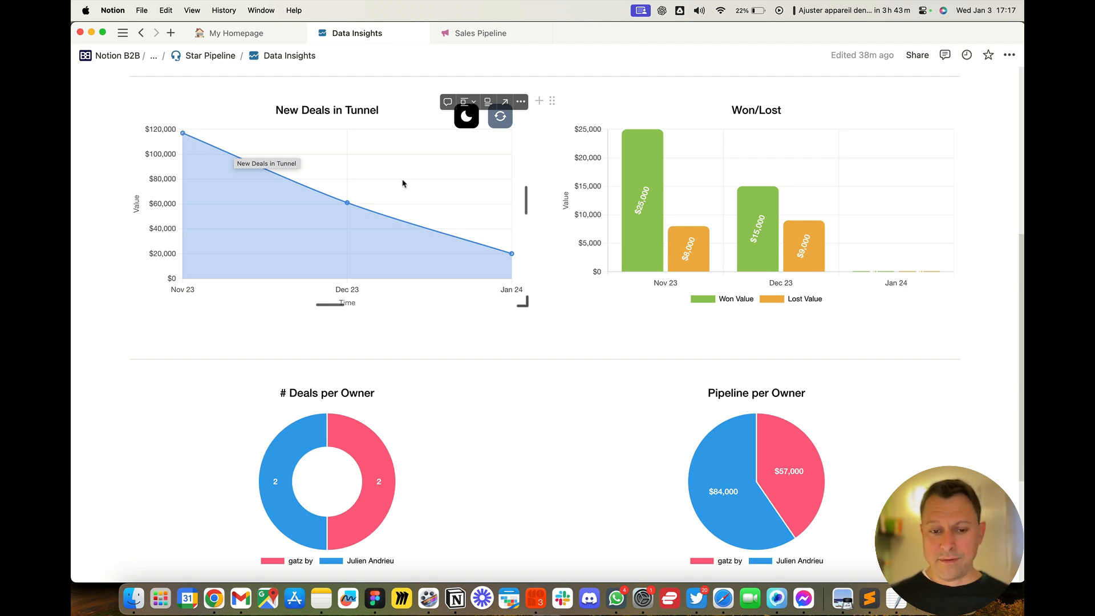
{"action": "scroll", "coordinate": [402, 183], "scroll_direction": "up", "scroll_amount": 1}
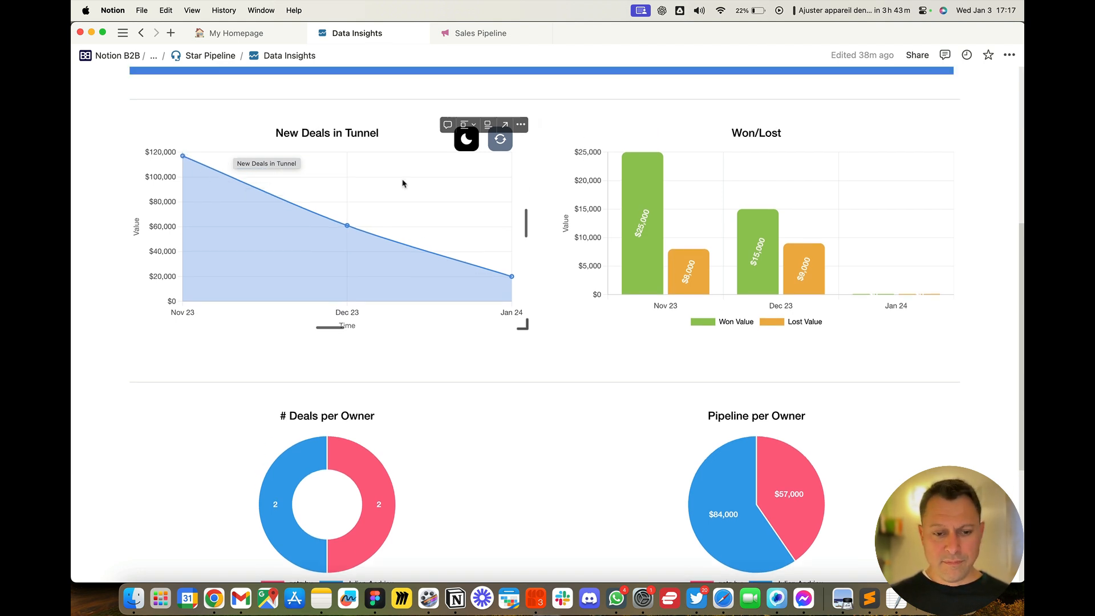
{"action": "scroll", "coordinate": [436, 208], "scroll_direction": "down", "scroll_amount": 2}
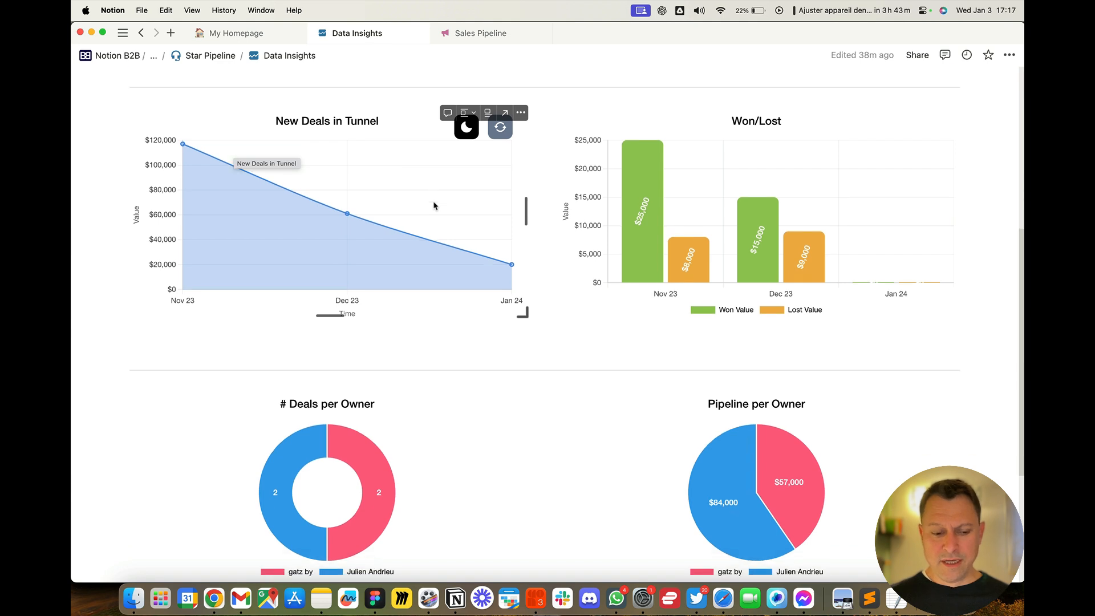
{"action": "scroll", "coordinate": [368, 456], "scroll_direction": "down", "scroll_amount": 3}
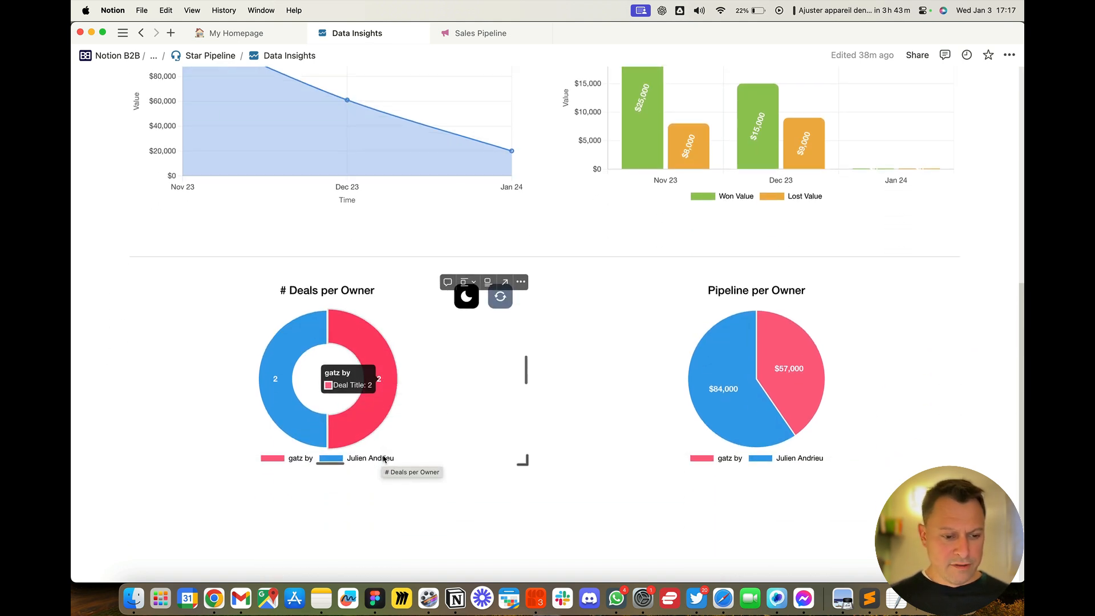
{"action": "scroll", "coordinate": [408, 416], "scroll_direction": "up", "scroll_amount": 1}
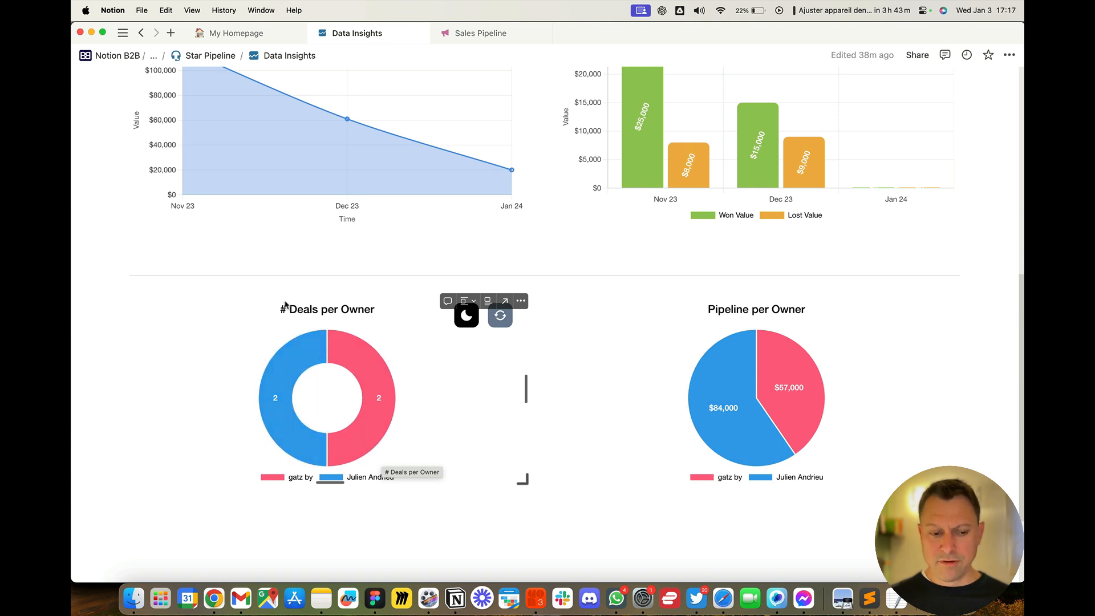
{"action": "scroll", "coordinate": [447, 383], "scroll_direction": "up", "scroll_amount": 1}
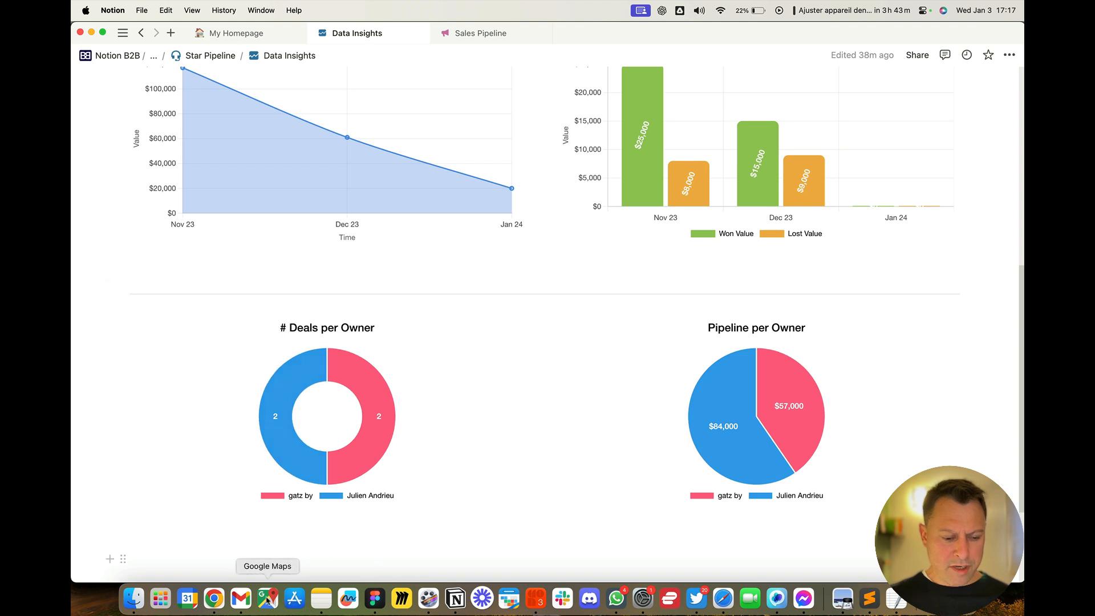
Switch to ChartBase in Chrome and start a new Doughnut chart based on the Deals Notion database.
{"action": "left_click", "coordinate": [214, 598]}
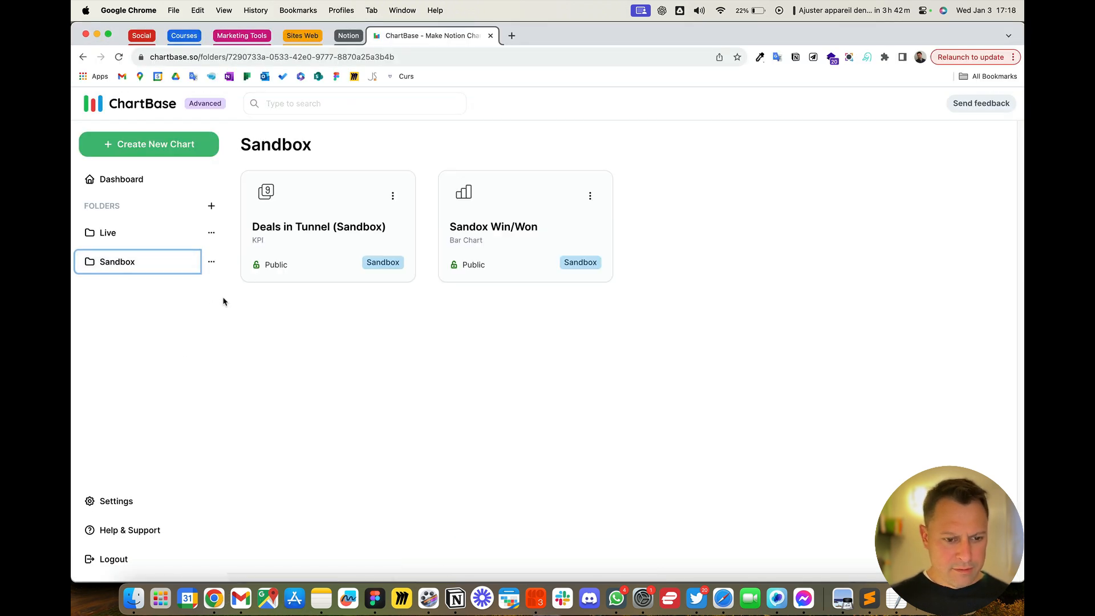
{"action": "left_click", "coordinate": [177, 154]}
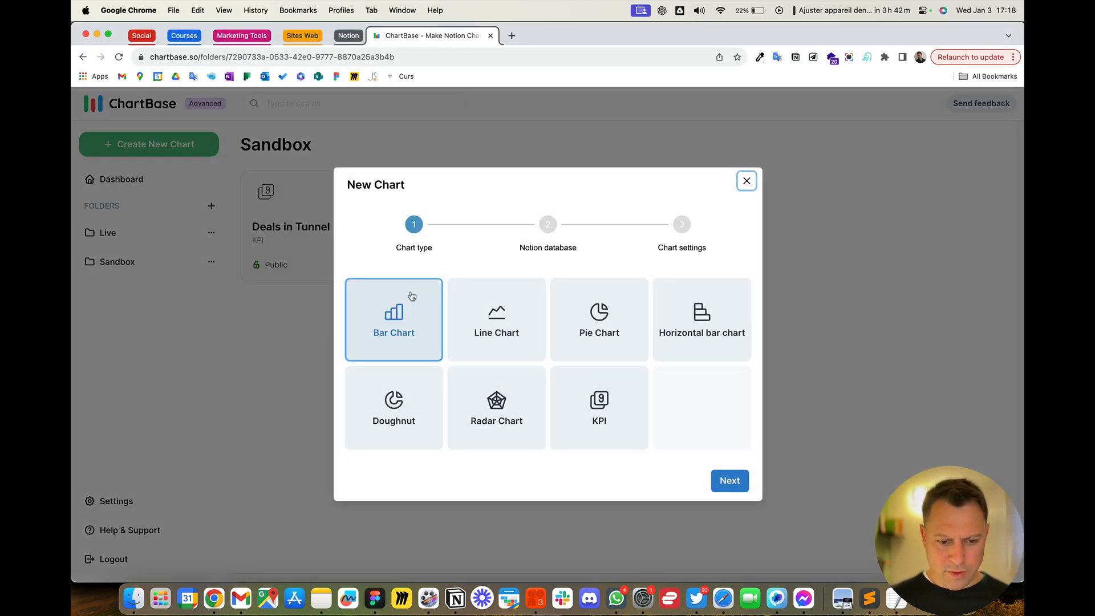
{"action": "left_click", "coordinate": [426, 404]}
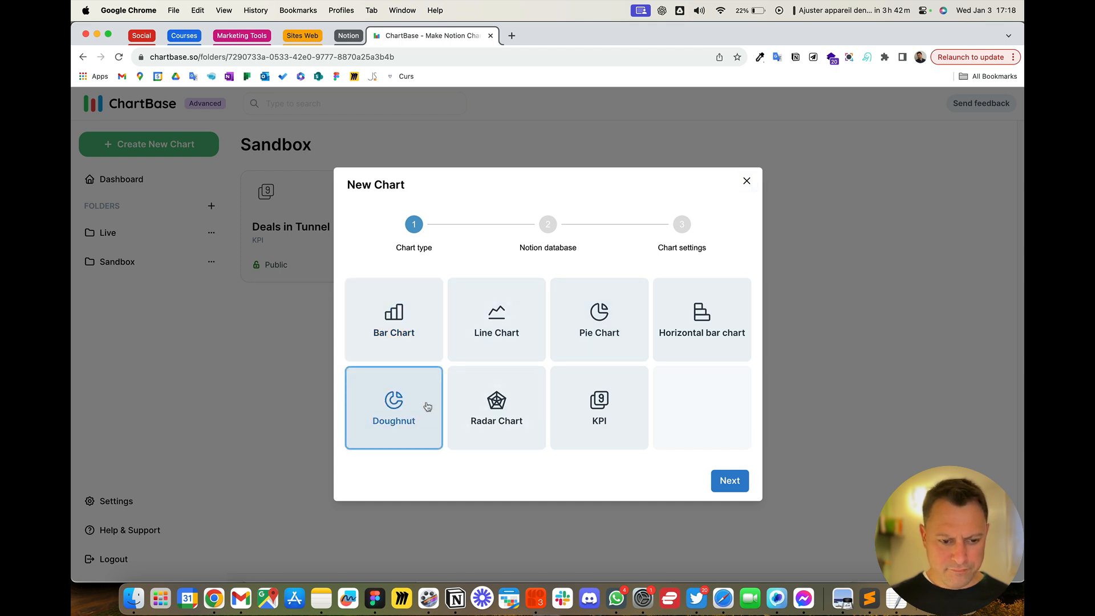
{"action": "left_click", "coordinate": [729, 480]}
{"action": "left_click", "coordinate": [635, 327]}
{"action": "left_click", "coordinate": [736, 521]}
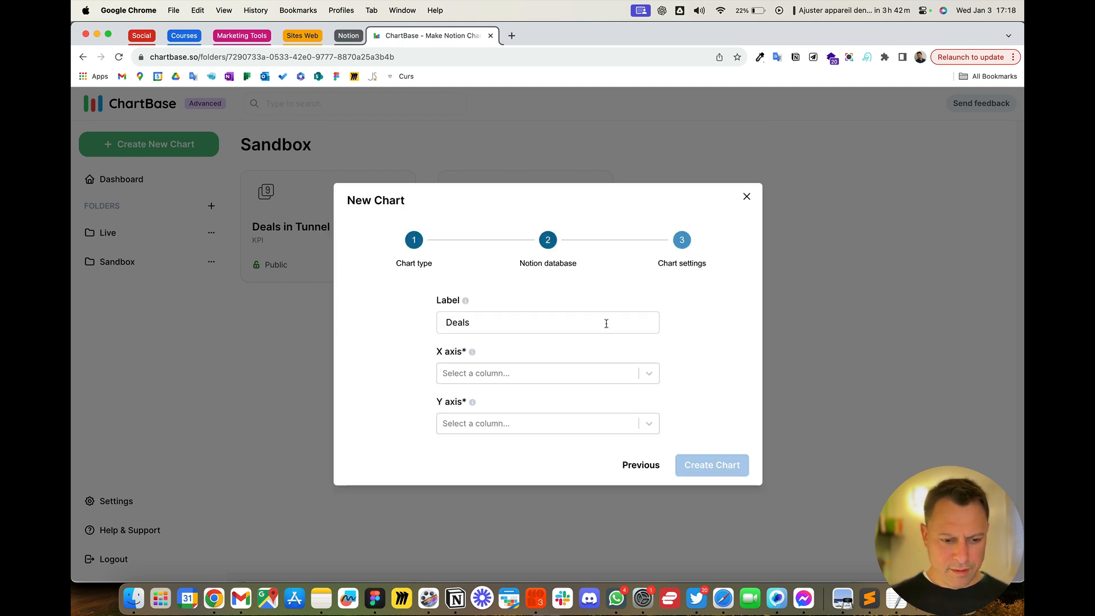
Choose Date for the X axis and Deal Title for the Y axis, and create the Deals doughnut chart.
{"action": "left_click", "coordinate": [557, 375]}
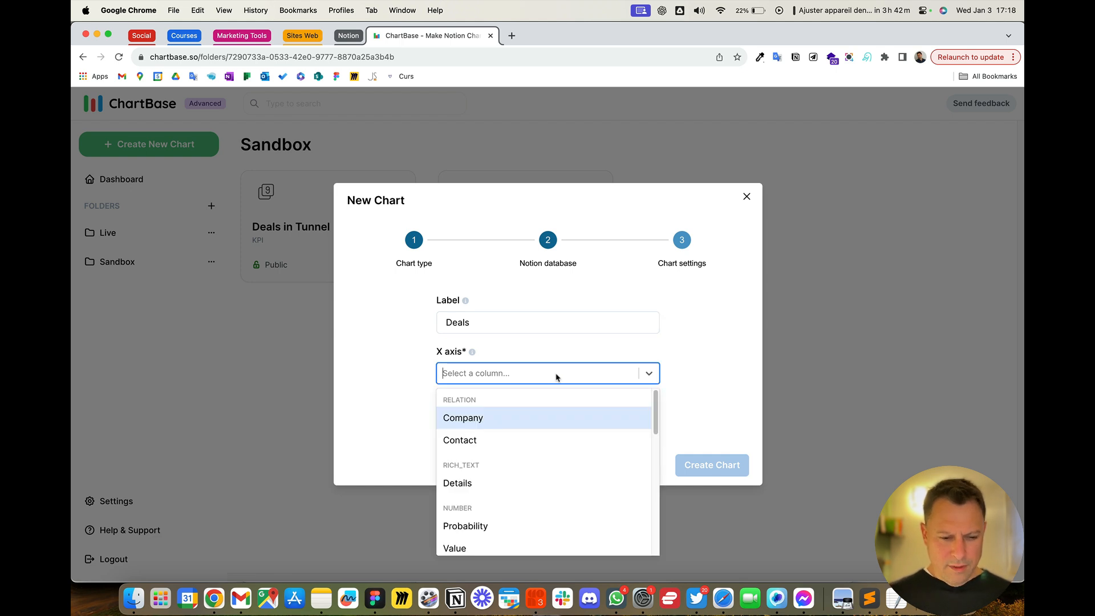
{"action": "left_click", "coordinate": [556, 375]}
{"action": "left_click", "coordinate": [553, 374]}
{"action": "scroll", "coordinate": [558, 473], "scroll_direction": "down", "scroll_amount": 1}
{"action": "scroll", "coordinate": [558, 473], "scroll_direction": "down", "scroll_amount": 5}
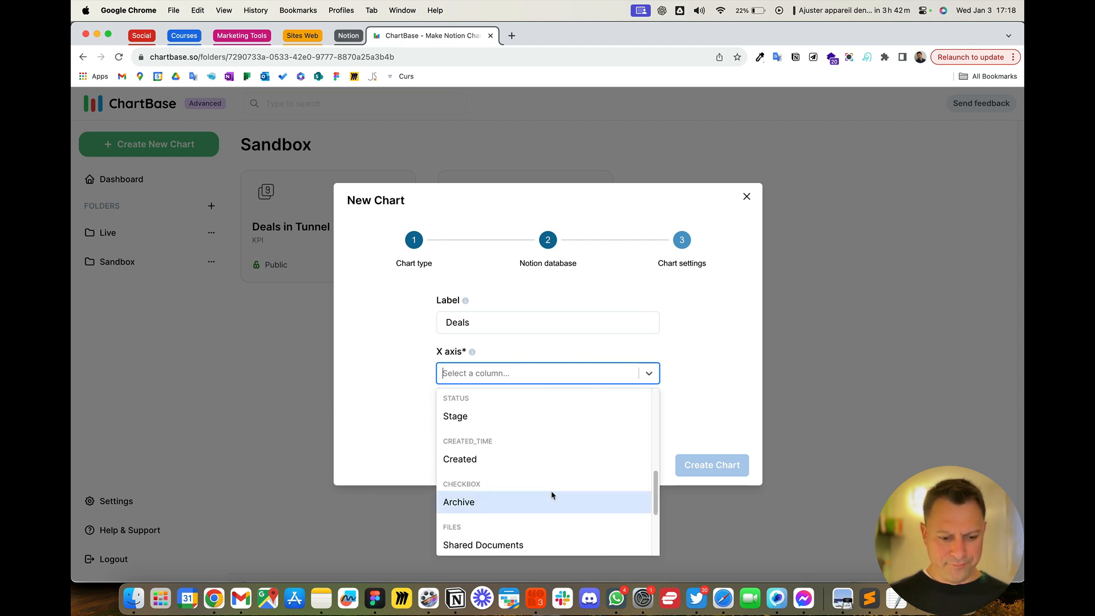
{"action": "scroll", "coordinate": [554, 509], "scroll_direction": "down", "scroll_amount": 3}
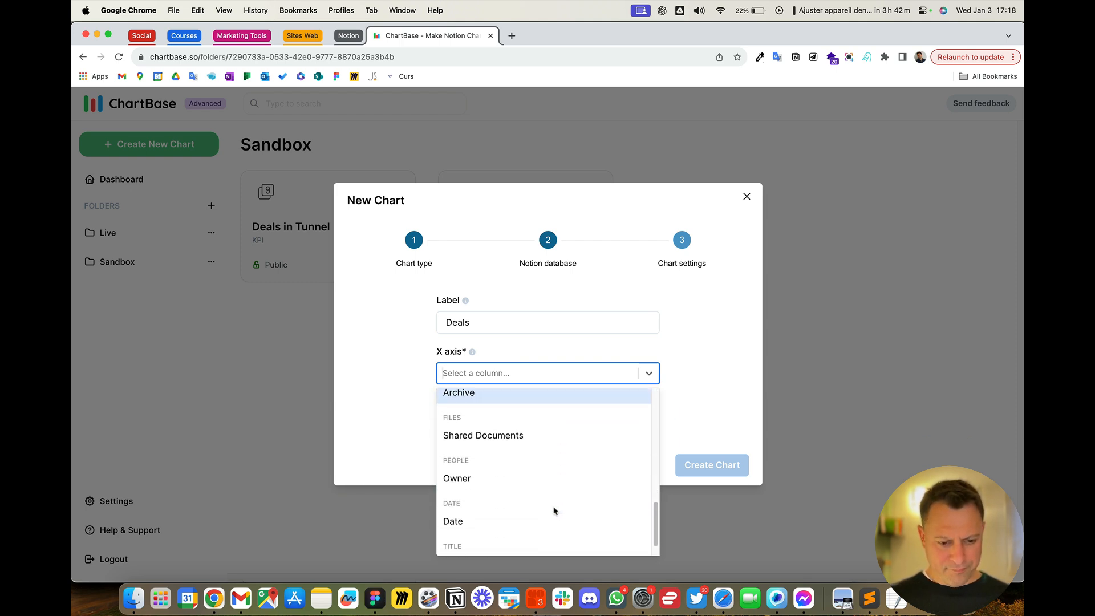
{"action": "left_click", "coordinate": [549, 519]}
{"action": "left_click", "coordinate": [540, 423]}
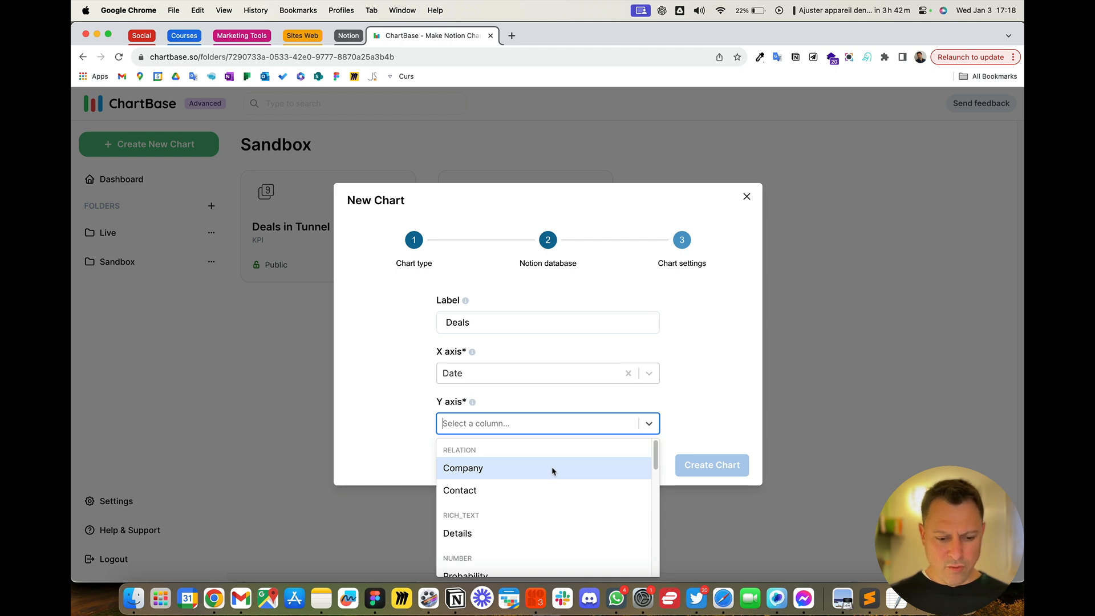
{"action": "scroll", "coordinate": [552, 471], "scroll_direction": "down", "scroll_amount": 10}
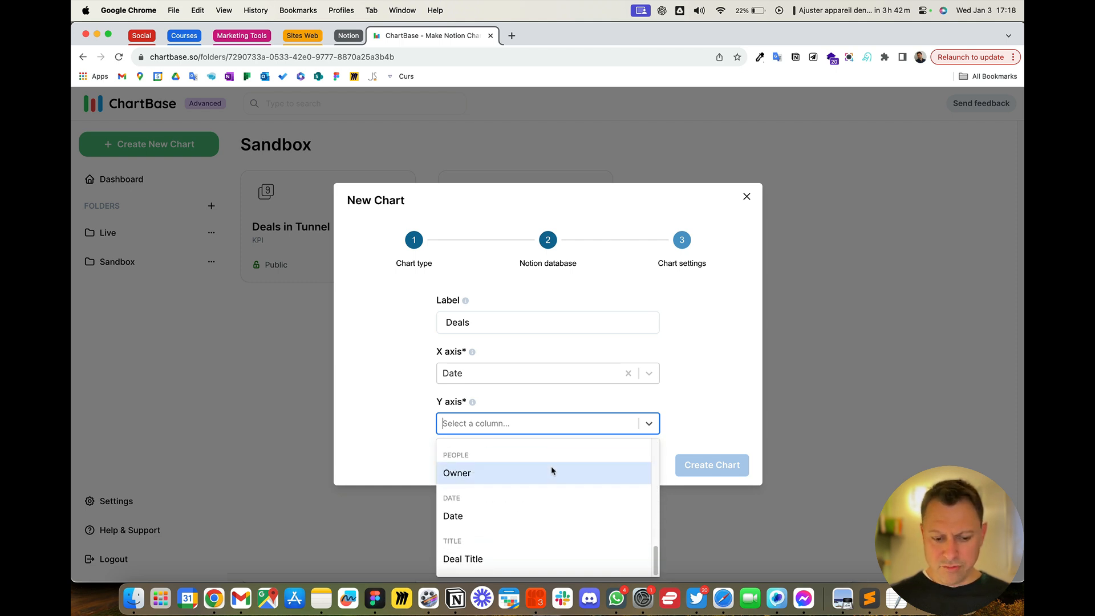
{"action": "left_click", "coordinate": [545, 559]}
{"action": "left_click", "coordinate": [700, 465]}
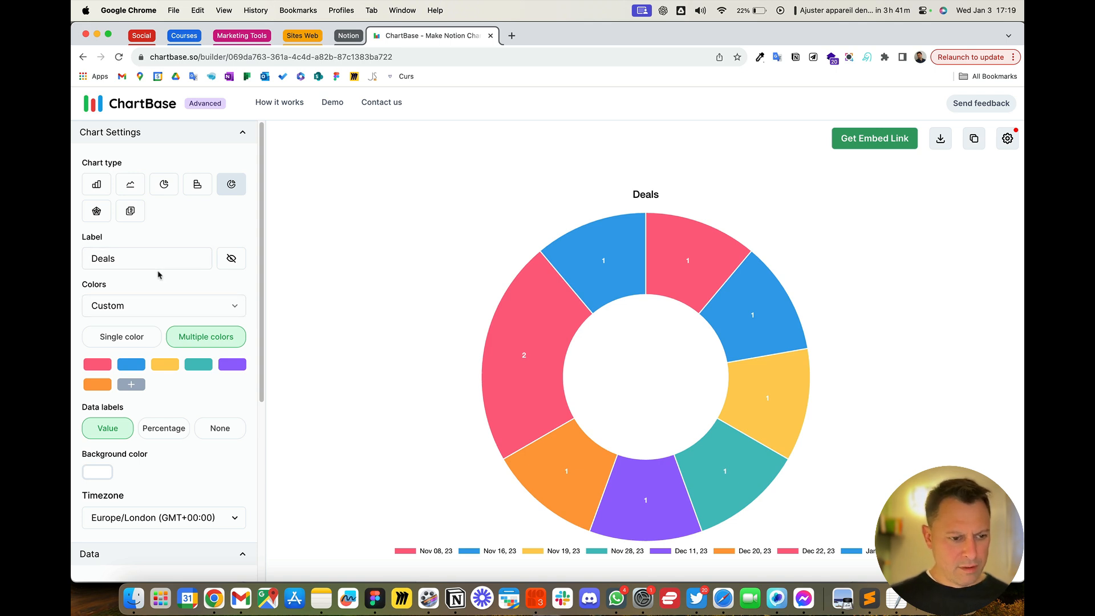
Change the doughnut chart's X axis to Owner.
{"action": "scroll", "coordinate": [147, 313], "scroll_direction": "down", "scroll_amount": 5}
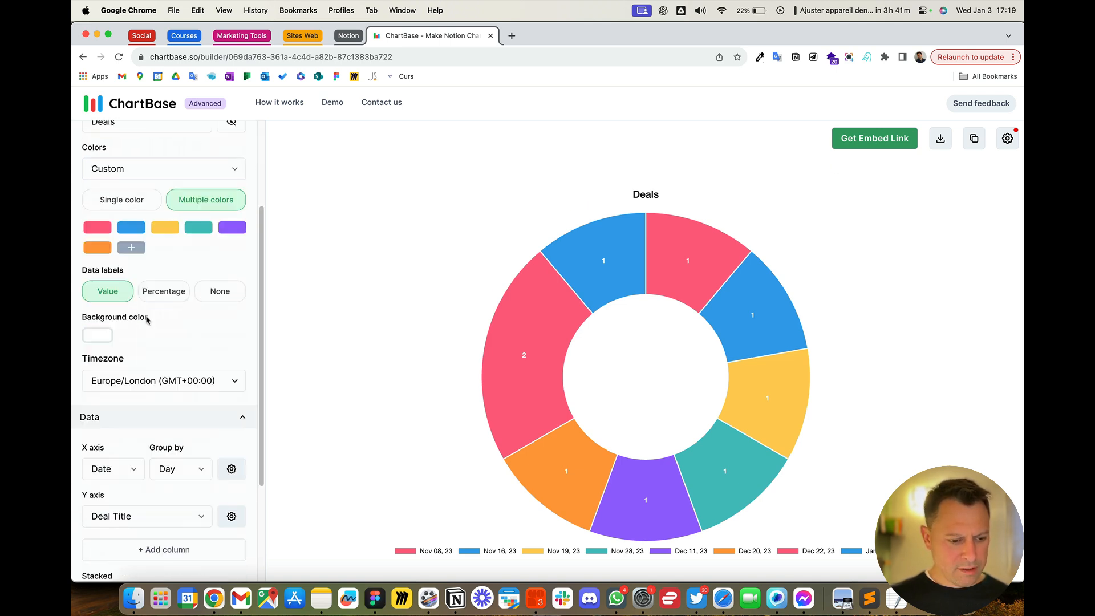
{"action": "scroll", "coordinate": [146, 319], "scroll_direction": "down", "scroll_amount": 1}
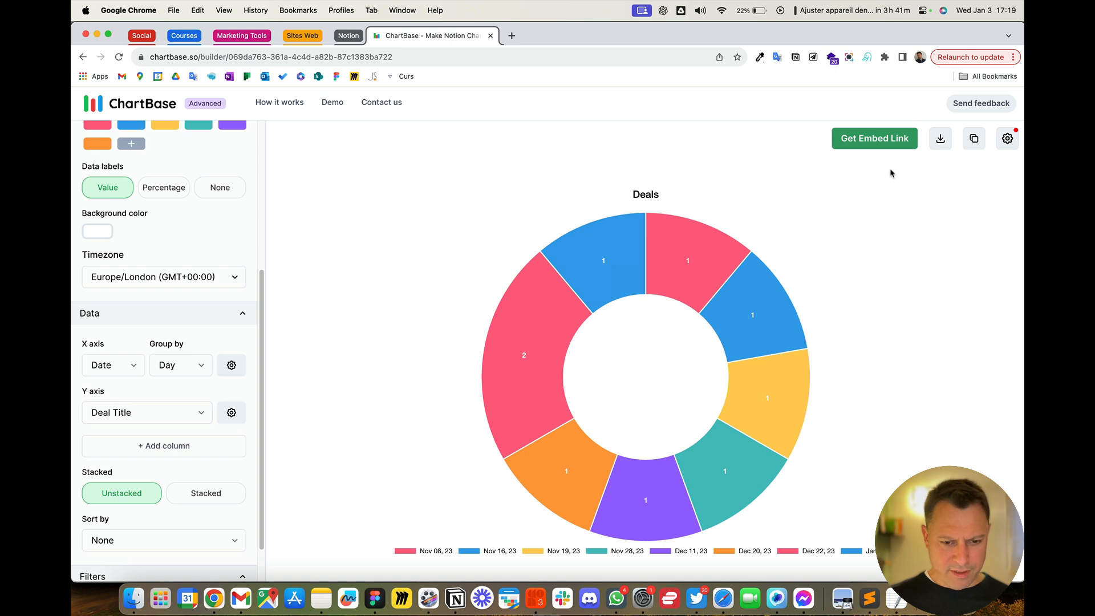
{"action": "left_click", "coordinate": [121, 367]}
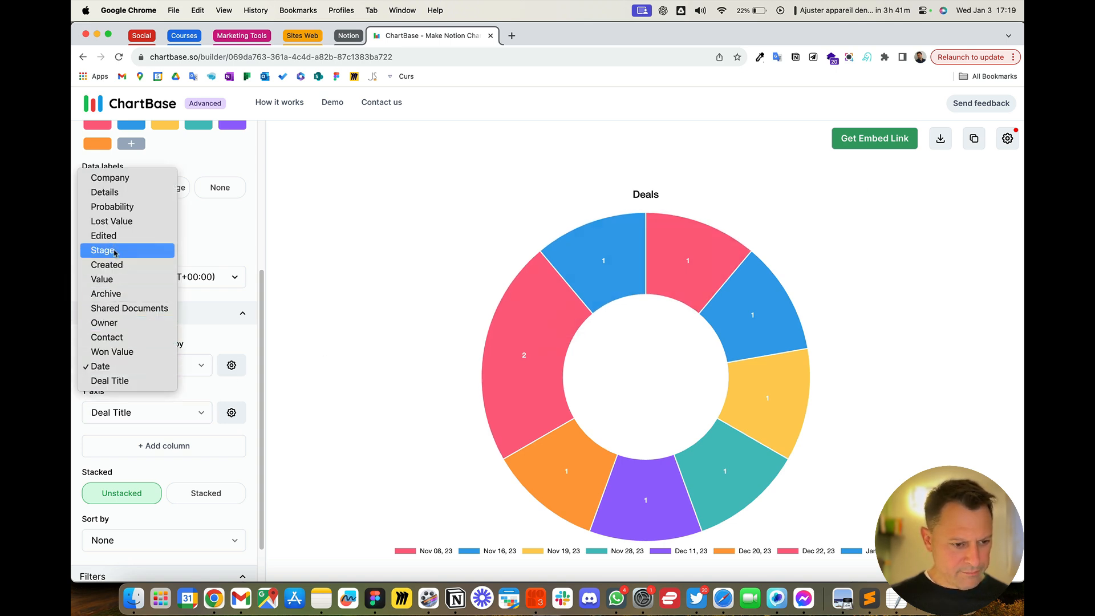
{"action": "left_click", "coordinate": [126, 324]}
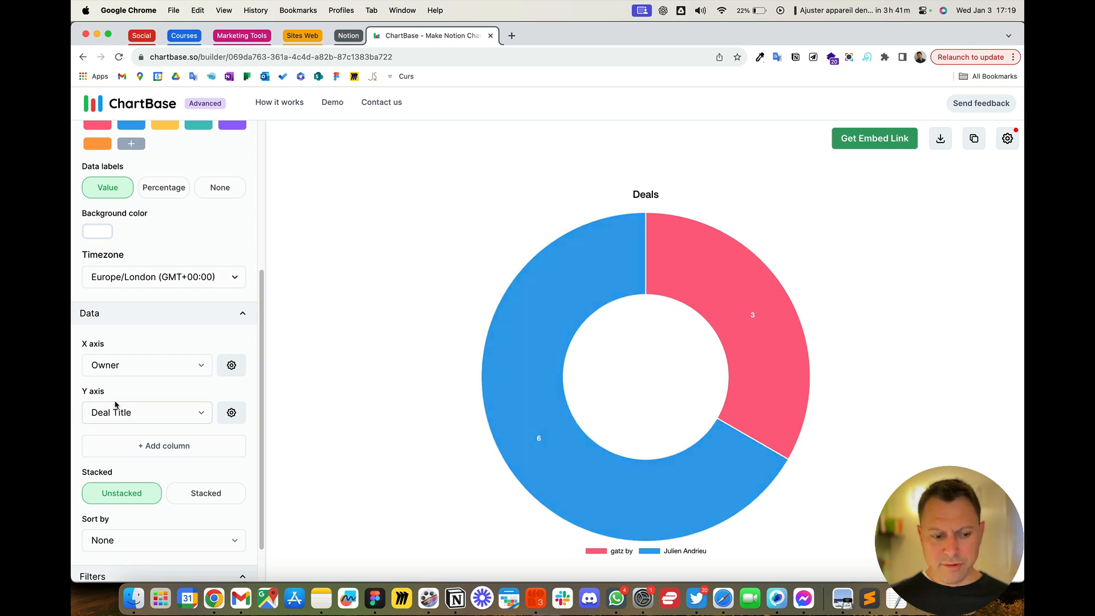
Set the default aggregation of the Deal Title Y axis to Sum.
{"action": "left_click", "coordinate": [230, 414]}
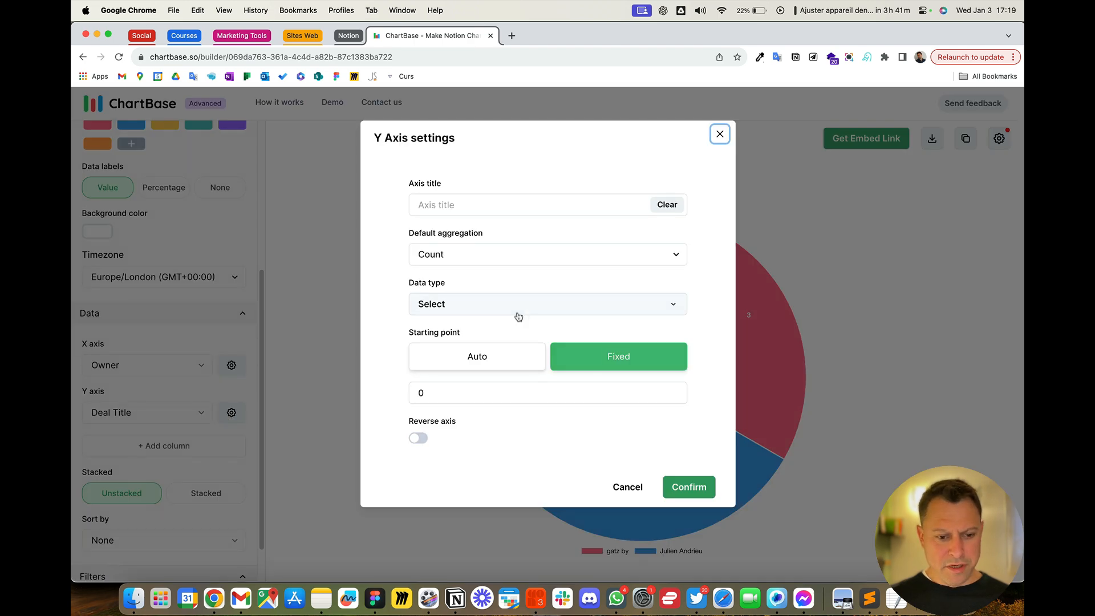
{"action": "left_click", "coordinate": [473, 255]}
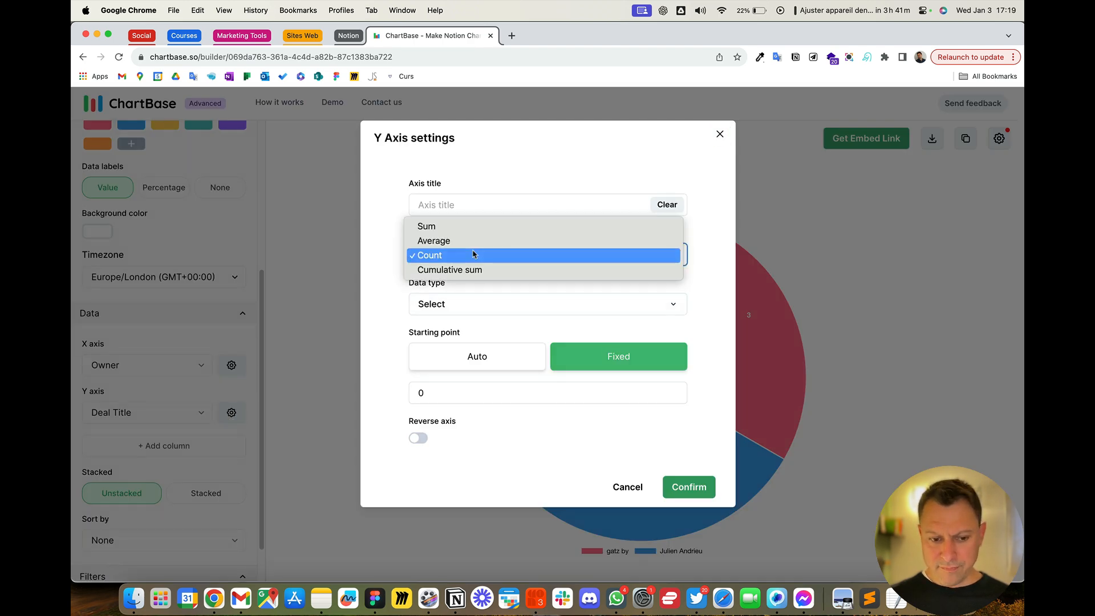
{"action": "left_click", "coordinate": [472, 255]}
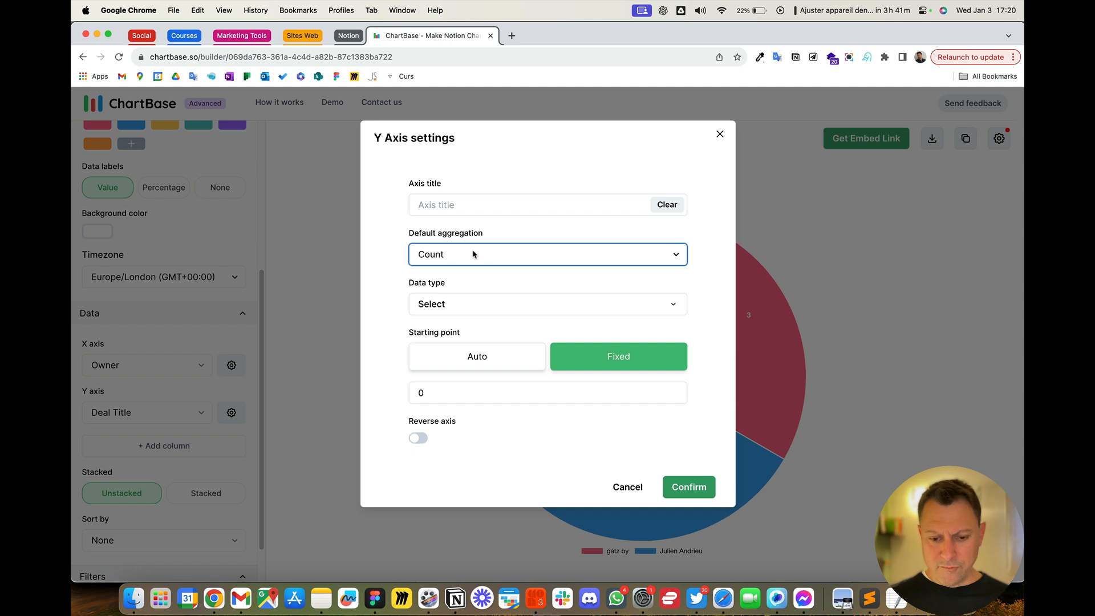
{"action": "left_click", "coordinate": [473, 254]}
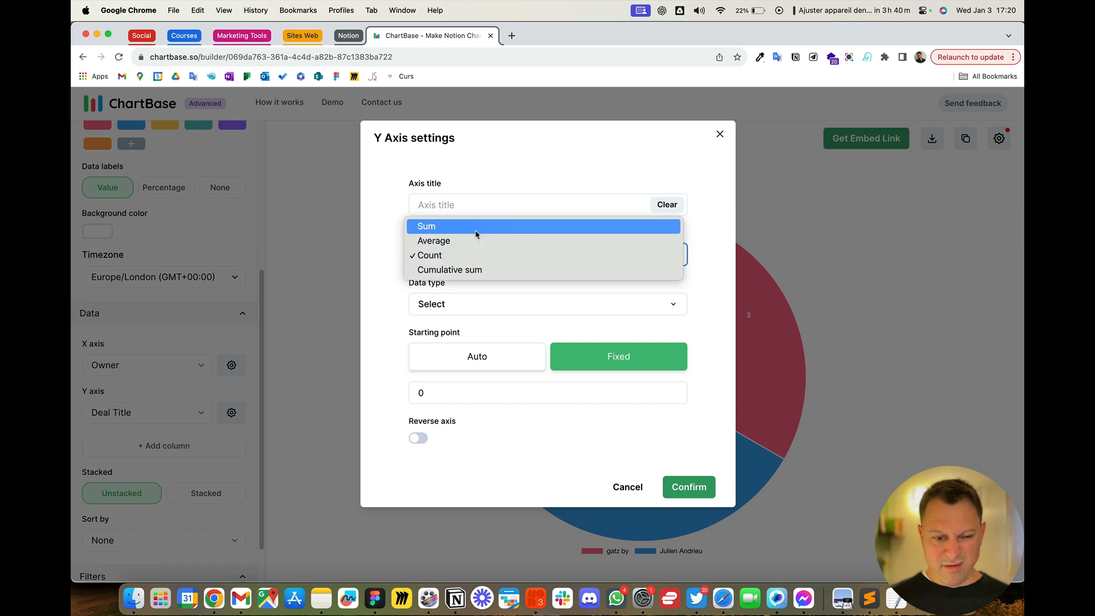
{"action": "left_click", "coordinate": [476, 227]}
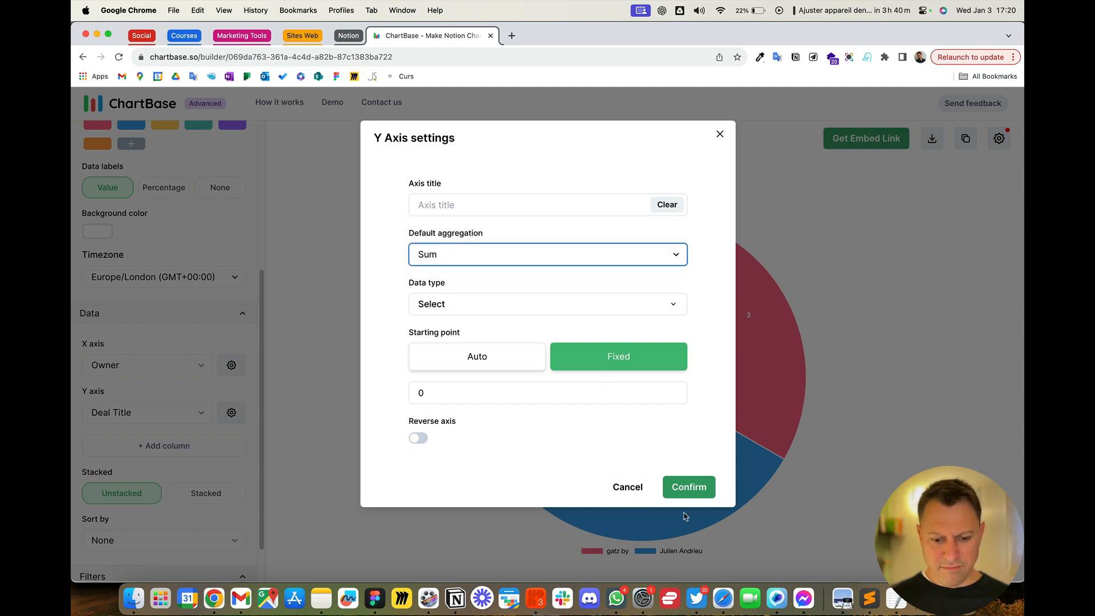
{"action": "left_click", "coordinate": [686, 488]}
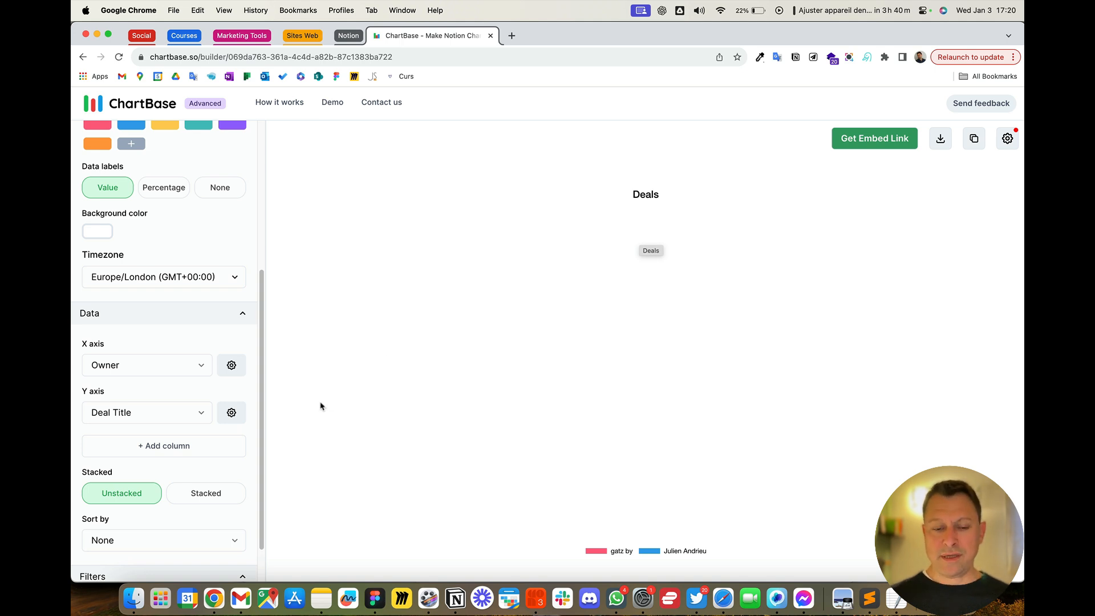
Set the Deal Title Y axis's default aggregation to Count and its data type to Number.
{"action": "left_click", "coordinate": [230, 412]}
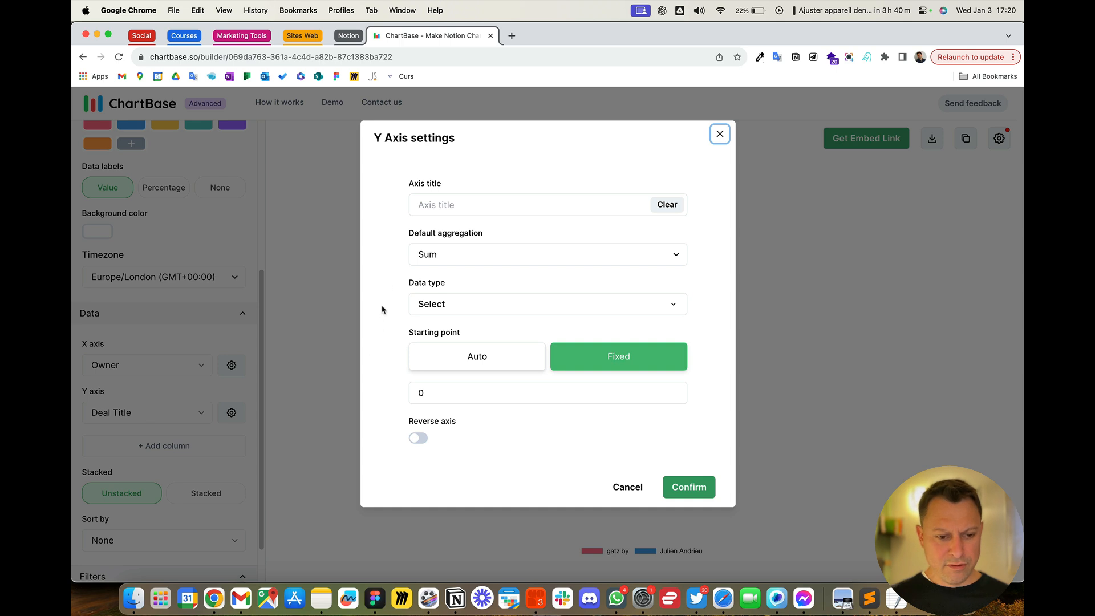
{"action": "left_click", "coordinate": [464, 253]}
{"action": "left_click", "coordinate": [455, 283]}
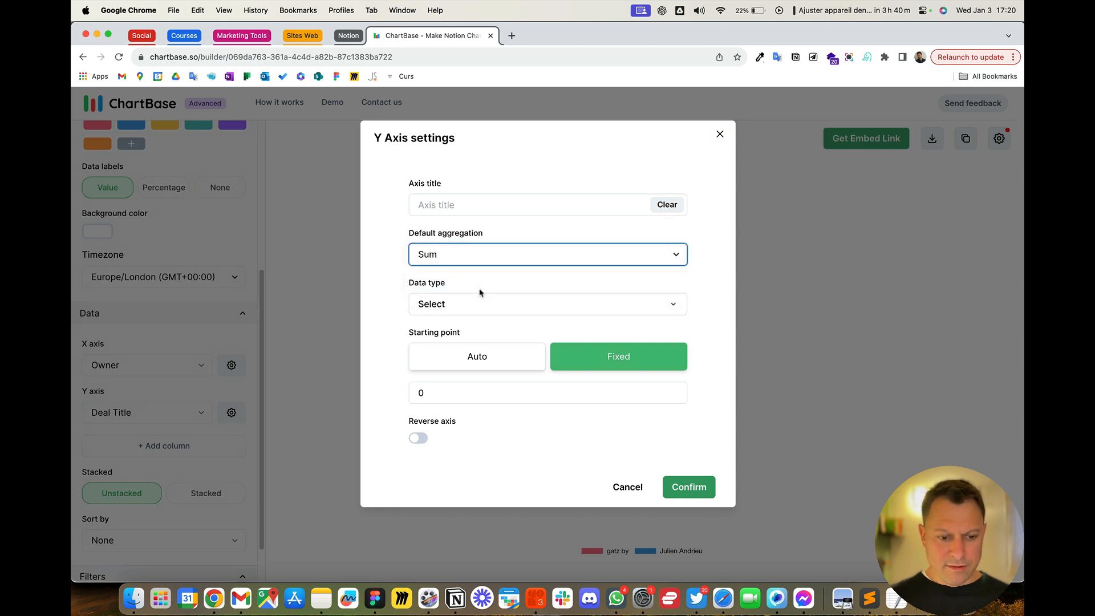
{"action": "left_click", "coordinate": [445, 303]}
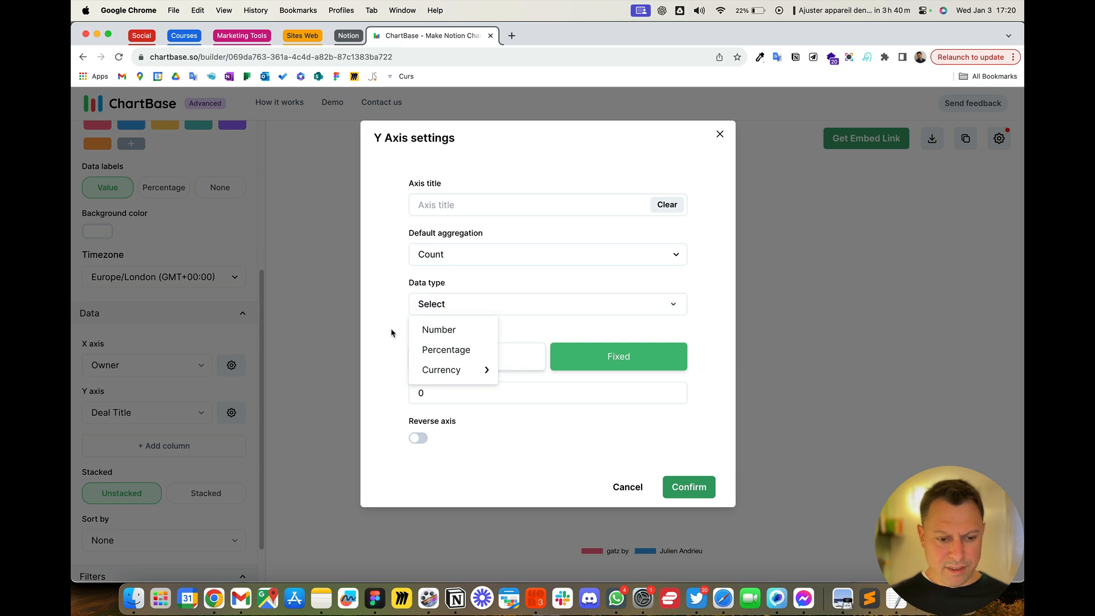
{"action": "left_click", "coordinate": [413, 329]}
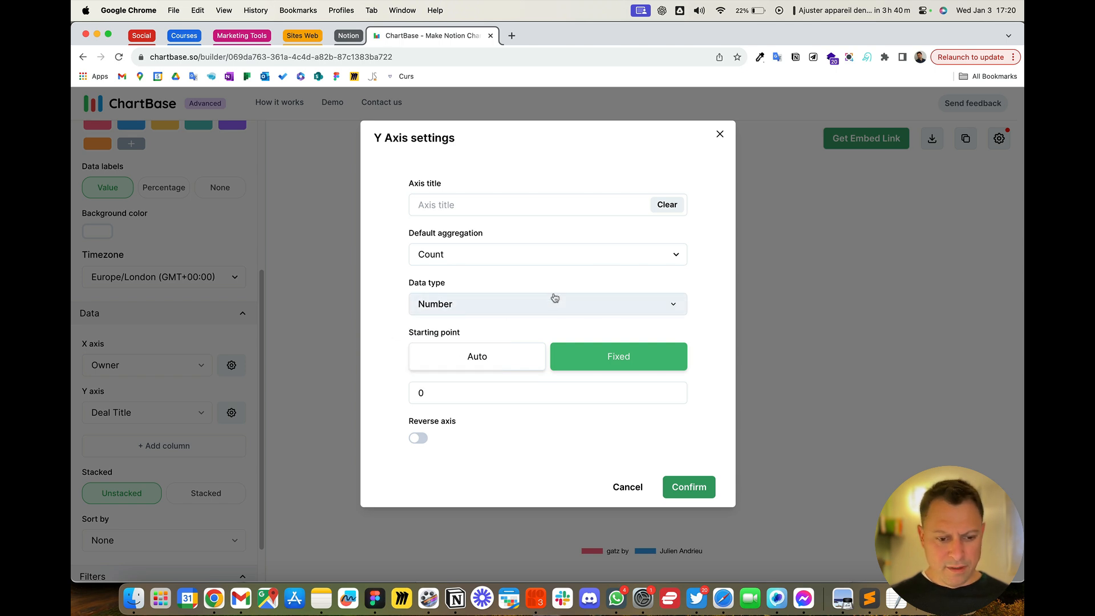
{"action": "left_click", "coordinate": [682, 488]}
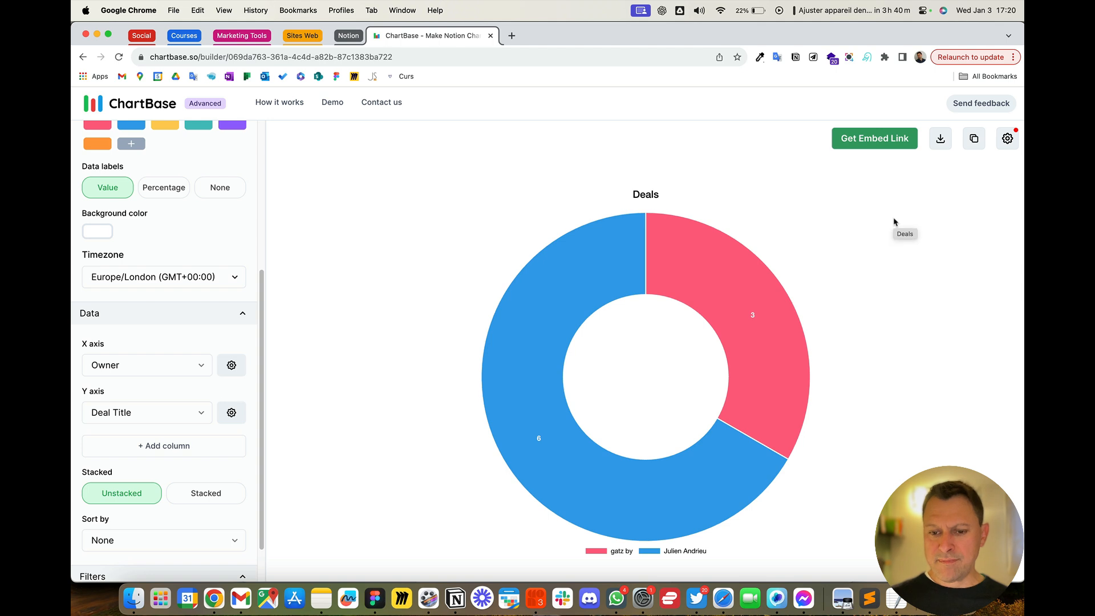
Copy the doughnut chart's public embed link.
{"action": "left_click", "coordinate": [878, 139]}
{"action": "left_click", "coordinate": [987, 219]}
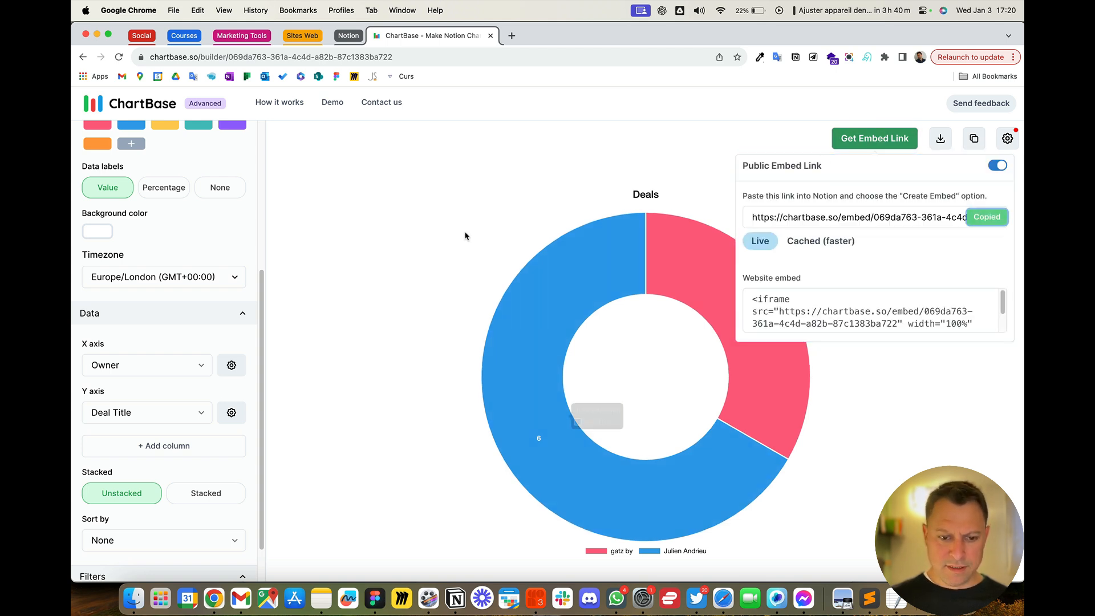
{"action": "left_click", "coordinate": [458, 231]}
Change the doughnut chart's label to "# of Deals per Owner (Sandbox)".
{"action": "scroll", "coordinate": [80, 277], "scroll_direction": "up", "scroll_amount": 3}
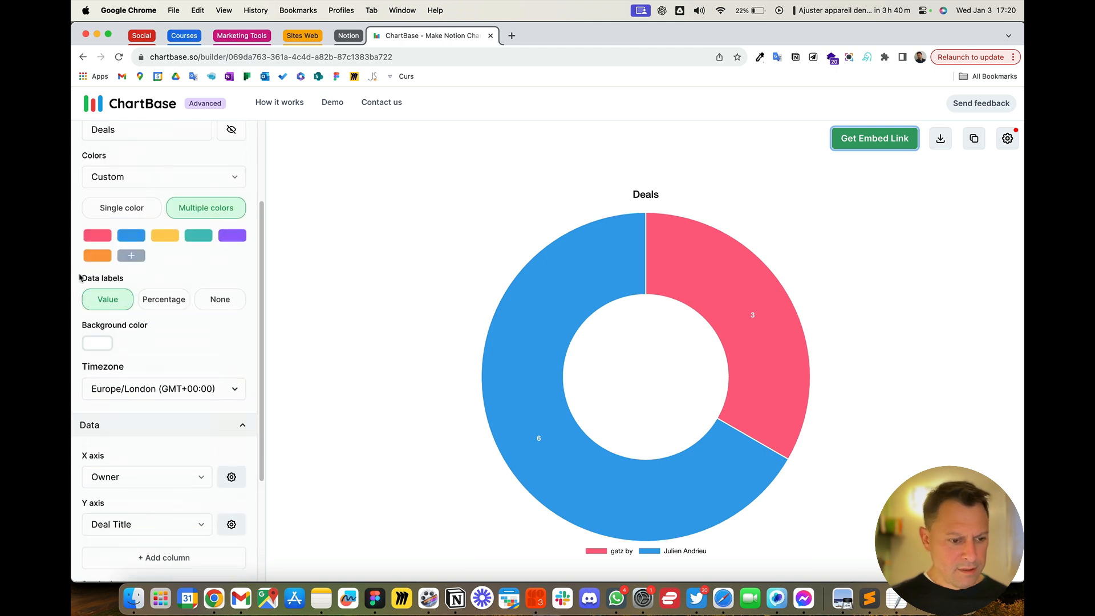
{"action": "scroll", "coordinate": [159, 156], "scroll_direction": "up", "scroll_amount": 3}
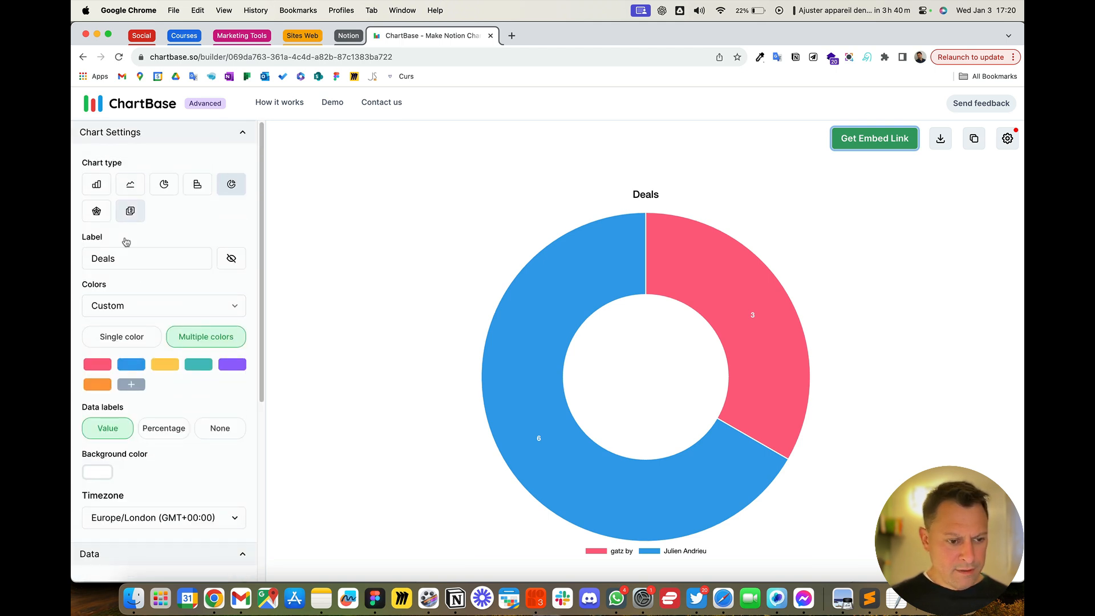
{"action": "left_click", "coordinate": [142, 257]}
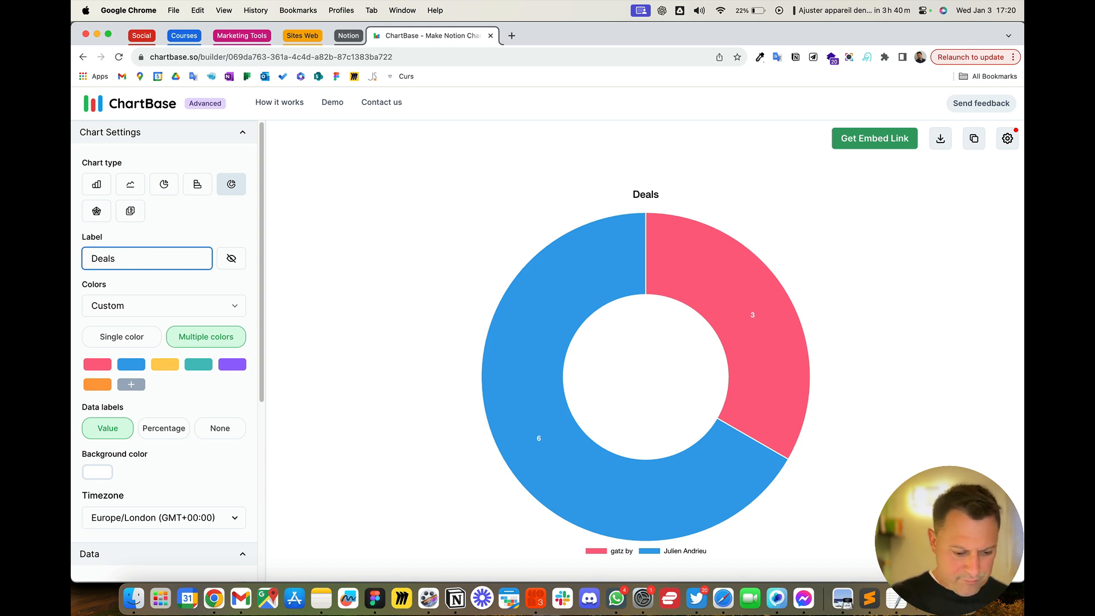
{"action": "type", "text": "#"}
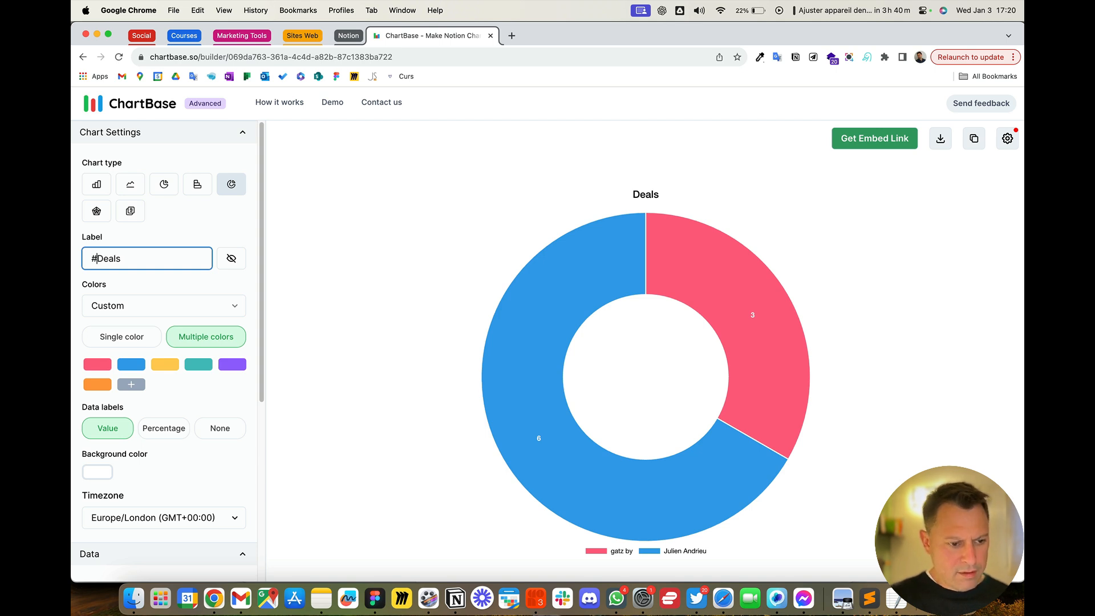
{"action": "type", "text": " of "}
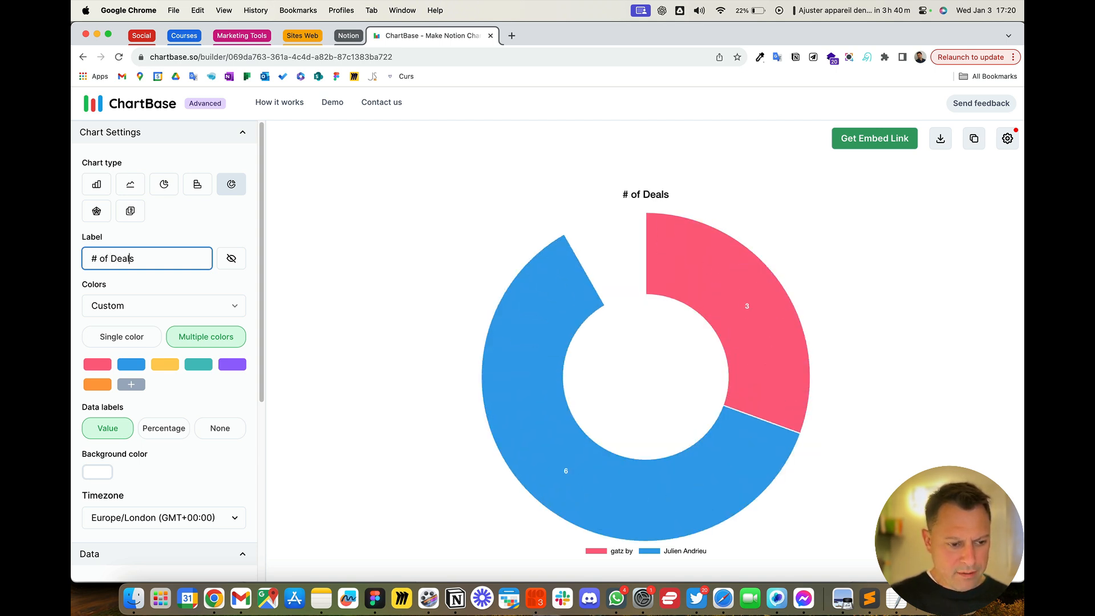
{"action": "type", "text": " per Owner "}
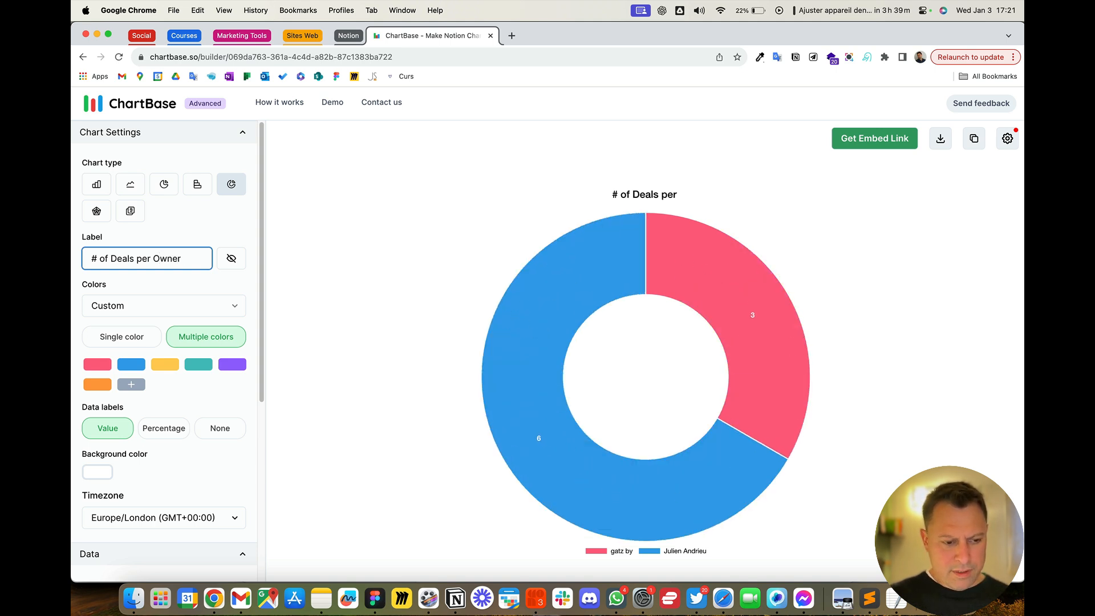
{"action": "type", "text": "(Sand"}
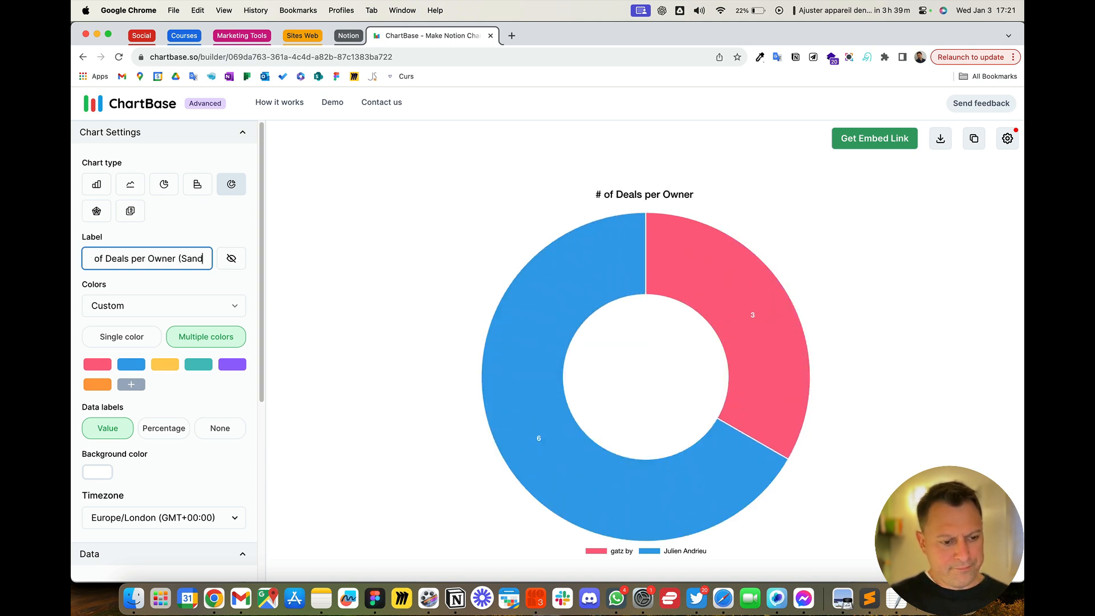
{"action": "type", "text": "box)"}
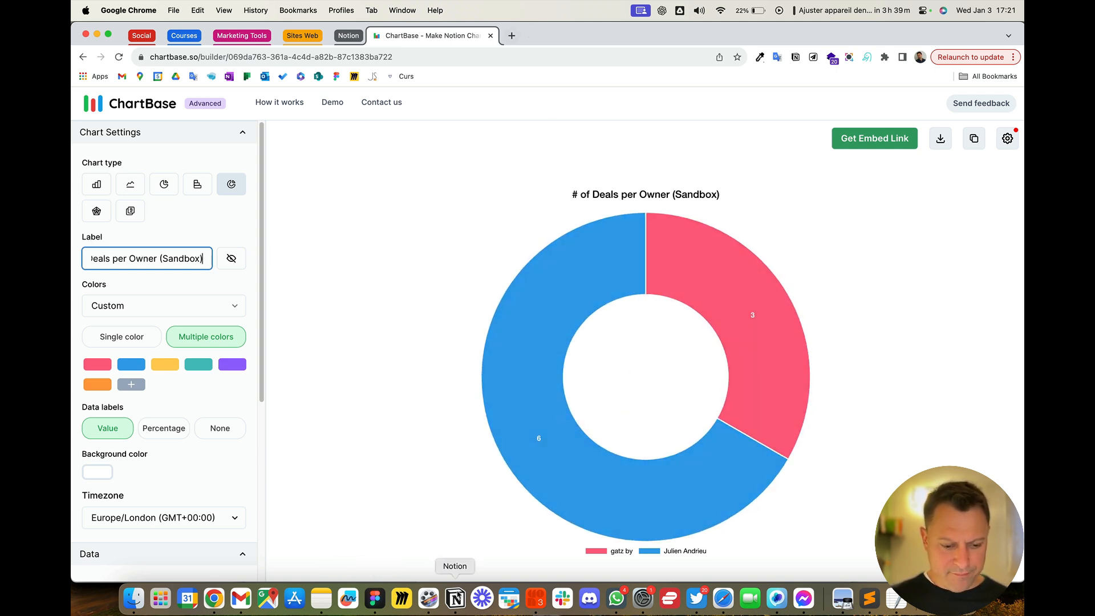
Switch to Notion, open the Sandox Data Insight page and correct its title to "Sandbox Data Insight".
{"action": "left_click", "coordinate": [456, 598]}
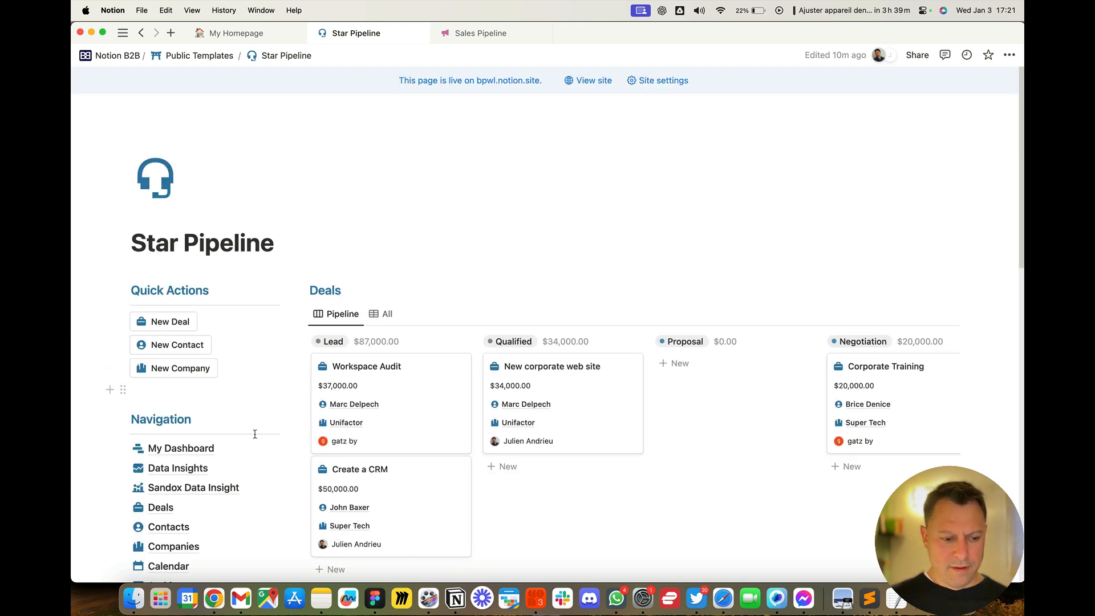
{"action": "left_click", "coordinate": [225, 486]}
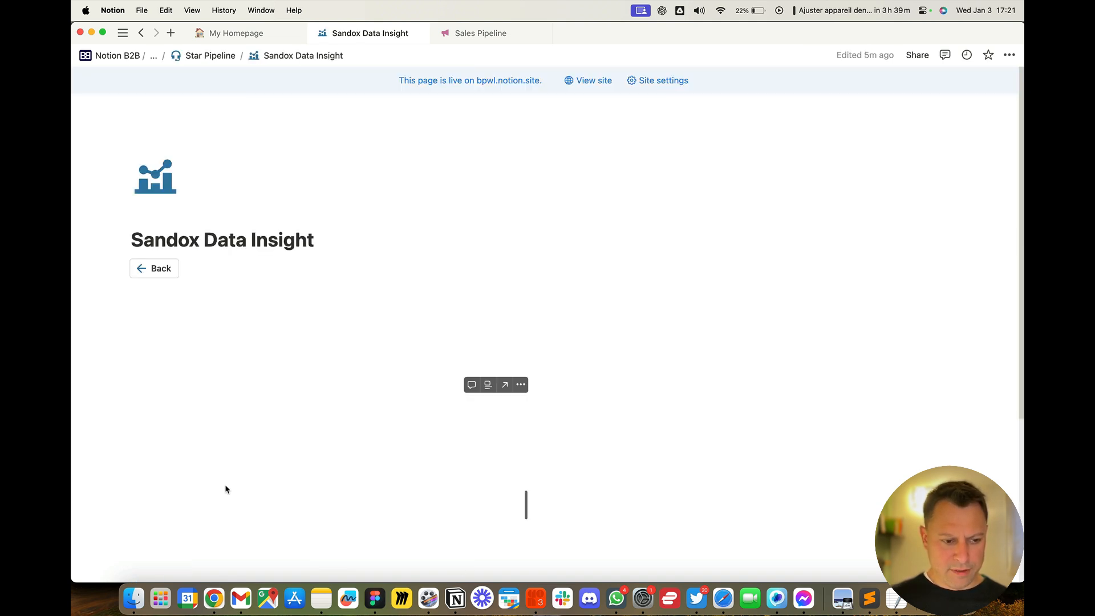
{"action": "left_click", "coordinate": [175, 246]}
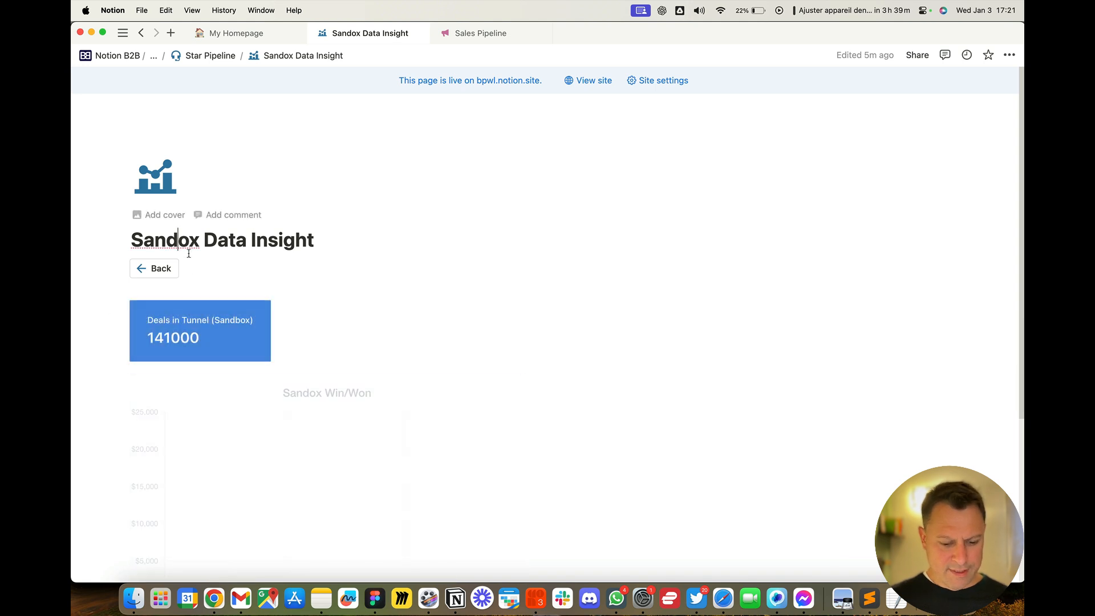
{"action": "type", "text": "b"}
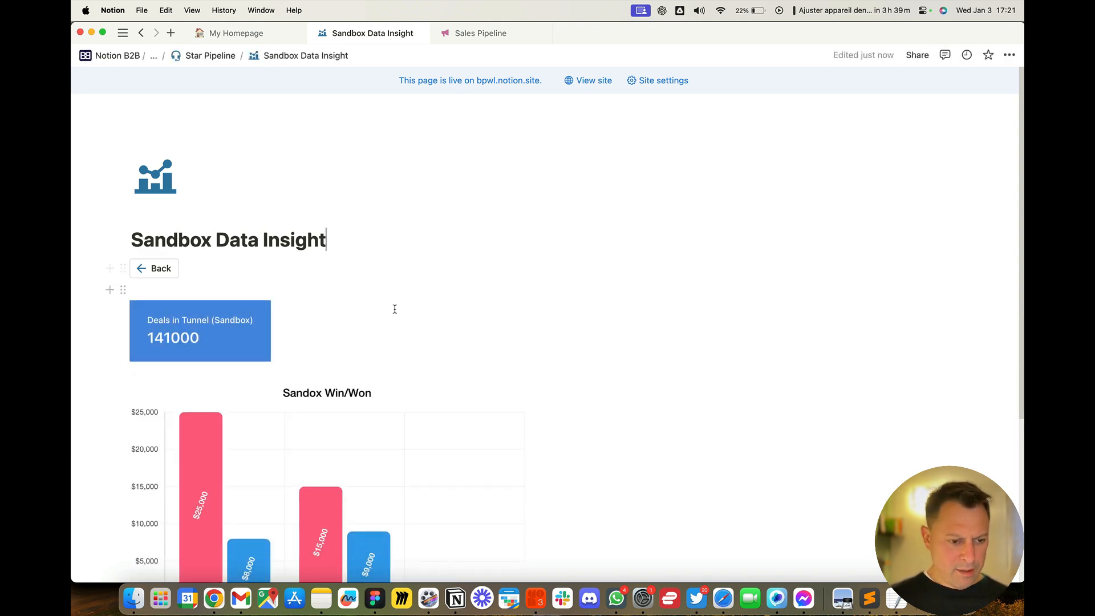
Embed the copied doughnut chart link in the empty column beside the Sandox Win/Won chart and make the embed taller.
{"action": "scroll", "coordinate": [394, 308], "scroll_direction": "down", "scroll_amount": 5}
{"action": "left_click", "coordinate": [732, 206]}
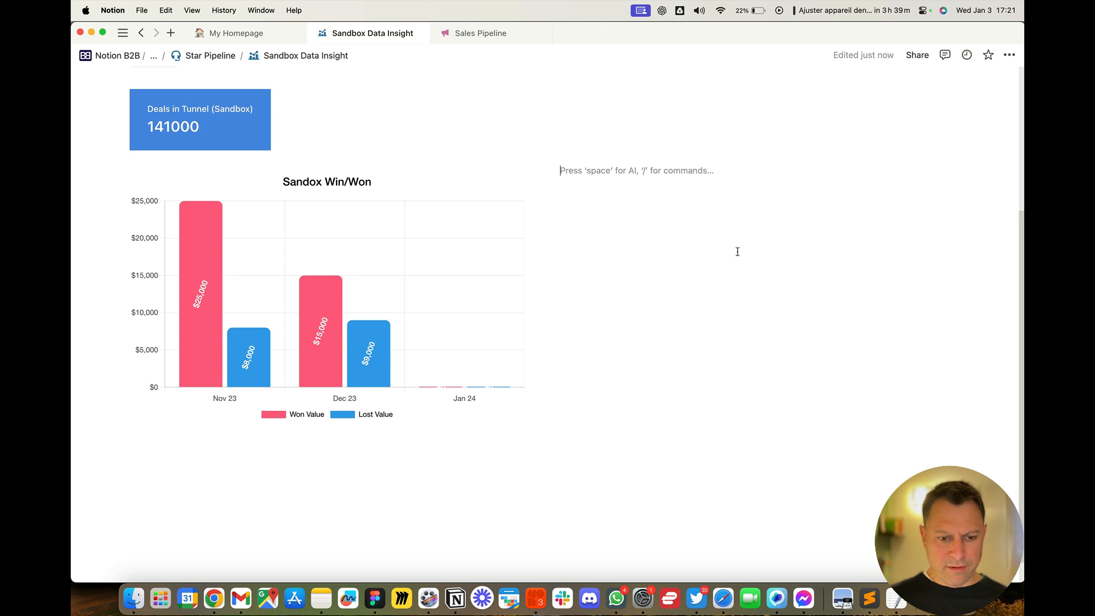
{"action": "key", "text": "super+v"}
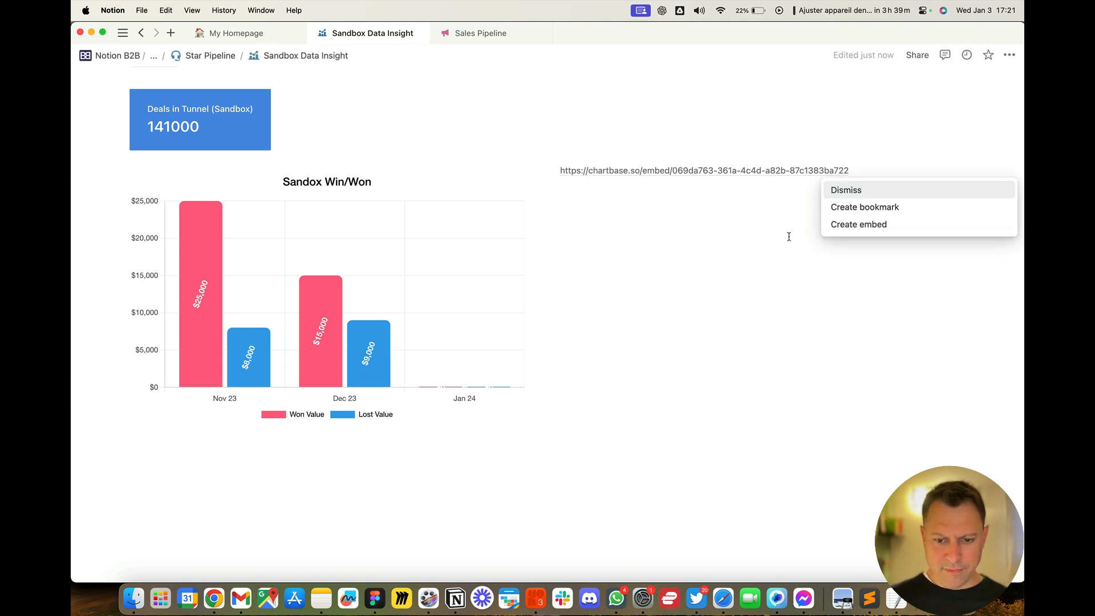
{"action": "left_click", "coordinate": [827, 227]}
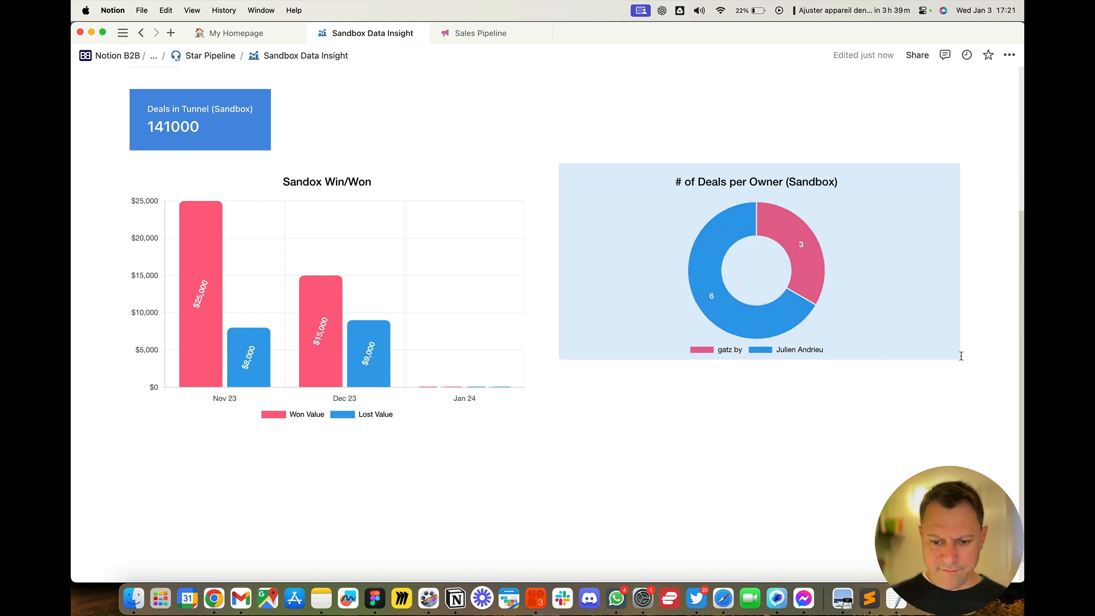
{"action": "left_click_drag", "start_coordinate": [953, 354], "coordinate": [964, 398]}
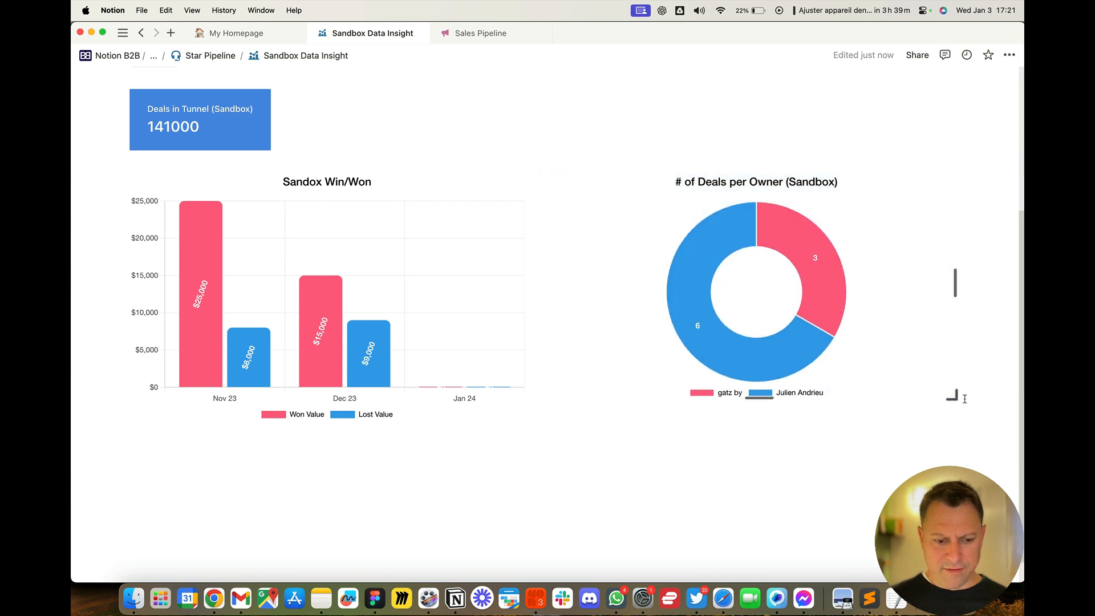
{"action": "left_click", "coordinate": [825, 453]}
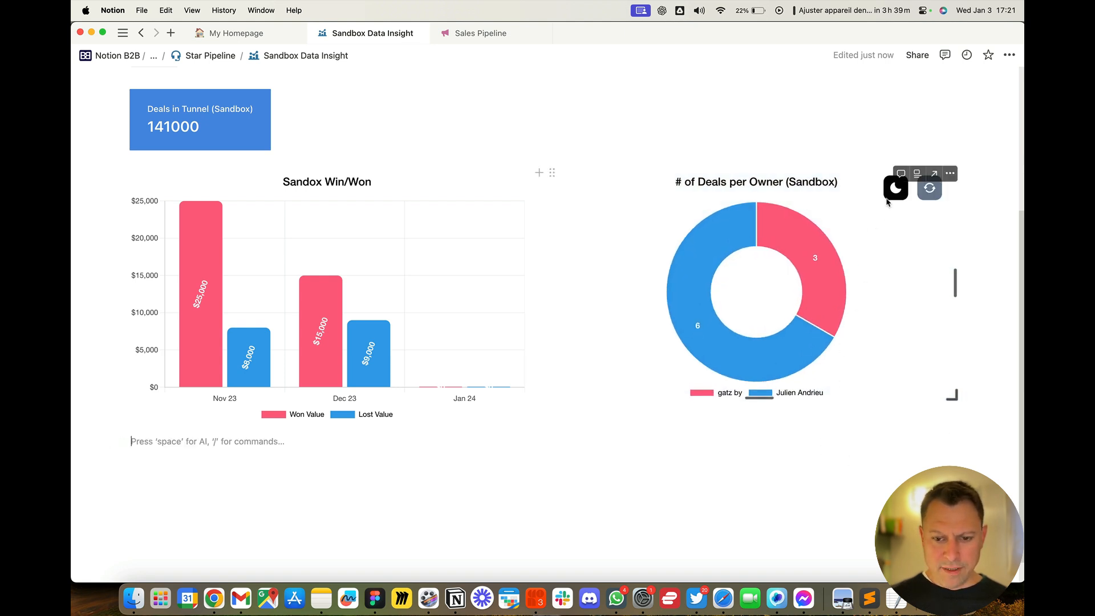
Use dark mode on both embedded charts to match the doughnut's height to the bar chart's, and restore light mode.
{"action": "left_click", "coordinate": [894, 189]}
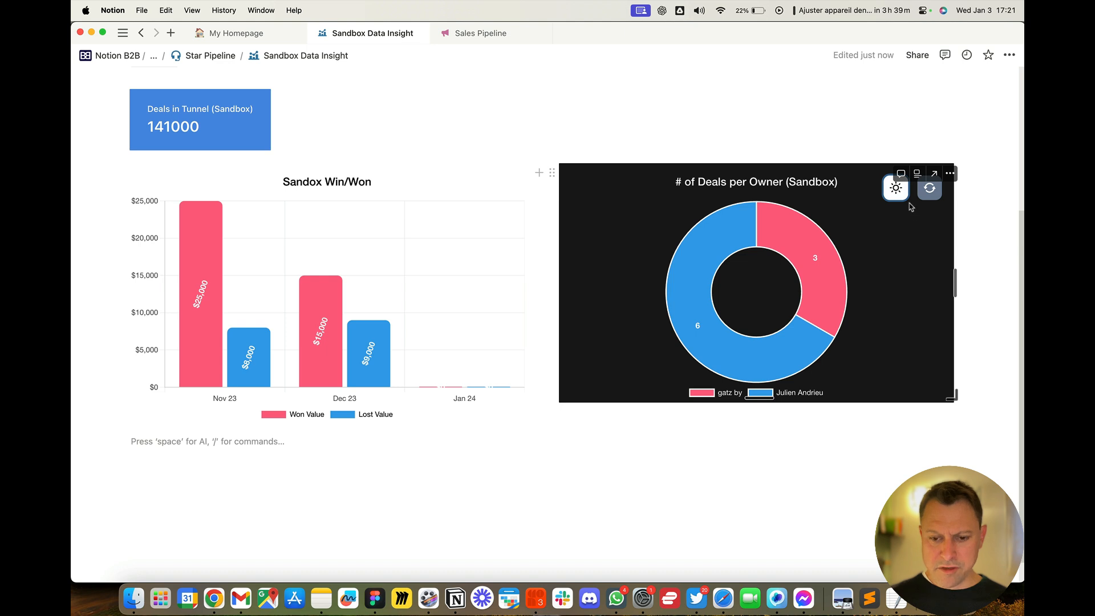
{"action": "left_click", "coordinate": [896, 190]}
{"action": "left_click", "coordinate": [897, 190]}
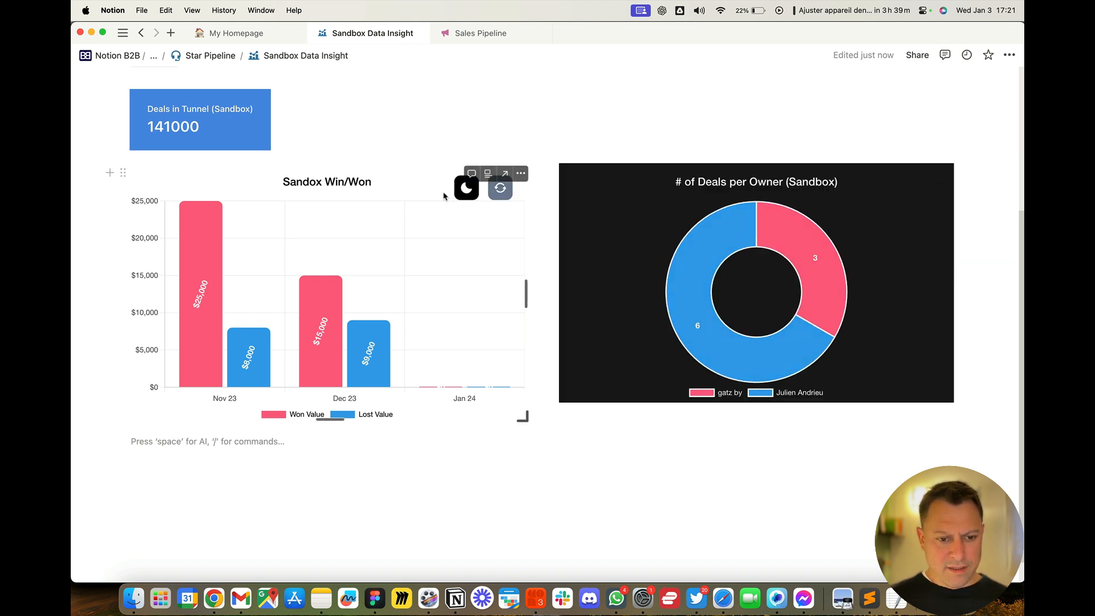
{"action": "left_click", "coordinate": [467, 189]}
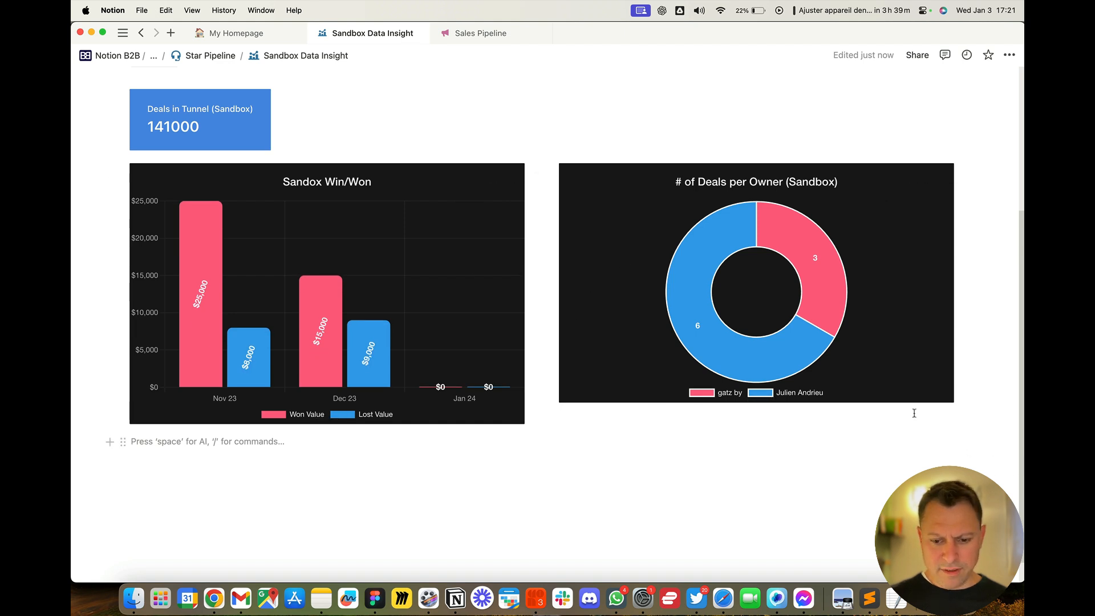
{"action": "left_click_drag", "start_coordinate": [899, 402], "coordinate": [904, 425]}
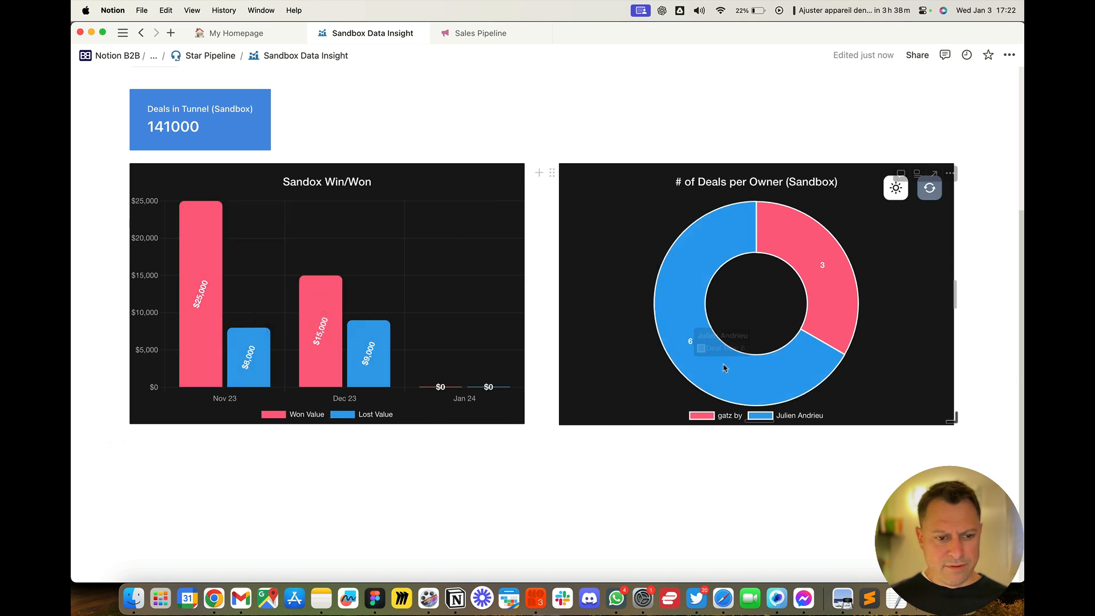
{"action": "left_click", "coordinate": [463, 191]}
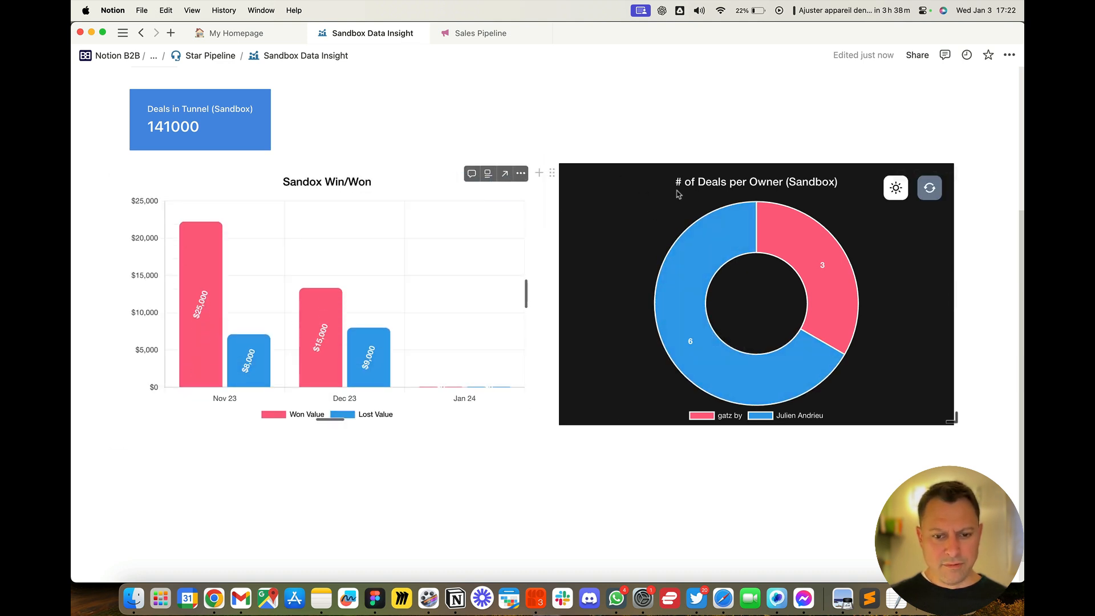
{"action": "left_click", "coordinate": [895, 189]}
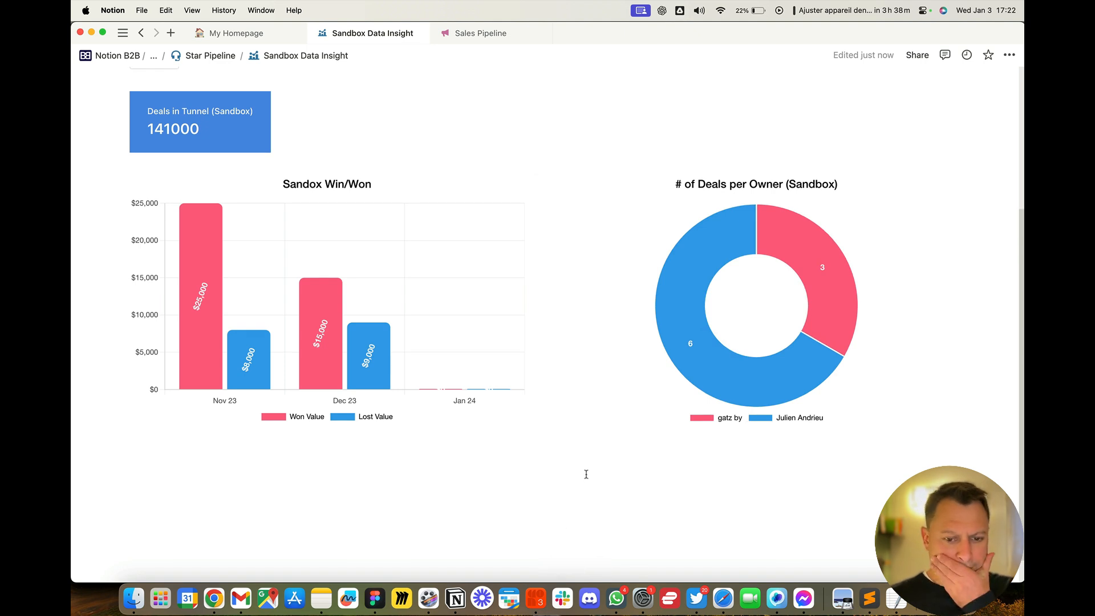
Return to the Star Pipeline page, and in ChartBase in Chrome examine the filters of the "# Deals per Owner" chart.
{"action": "scroll", "coordinate": [586, 474], "scroll_direction": "up", "scroll_amount": 2}
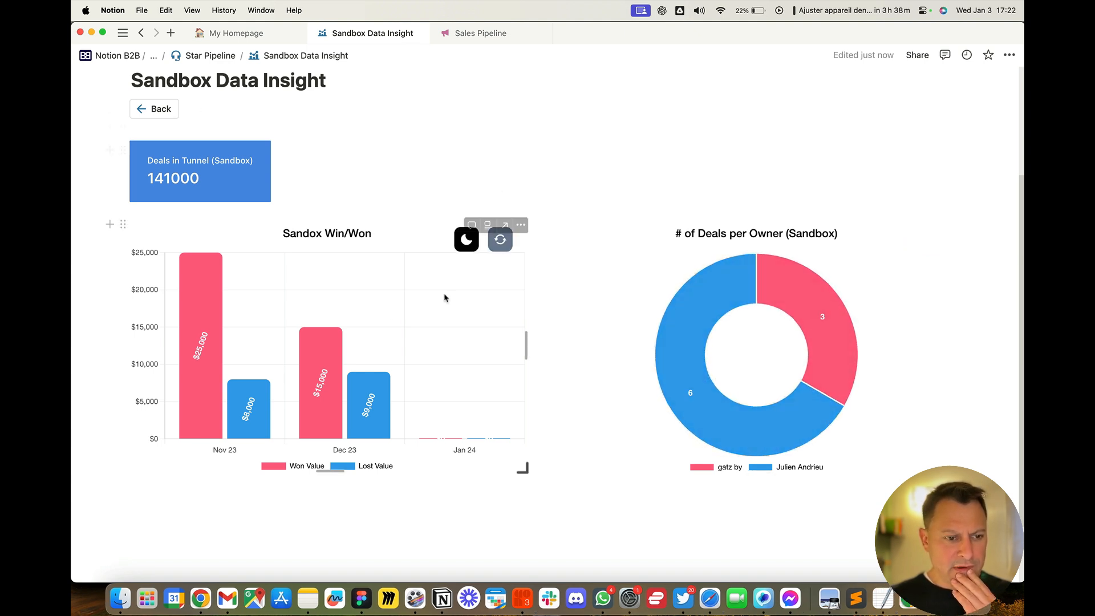
{"action": "left_click", "coordinate": [206, 59]}
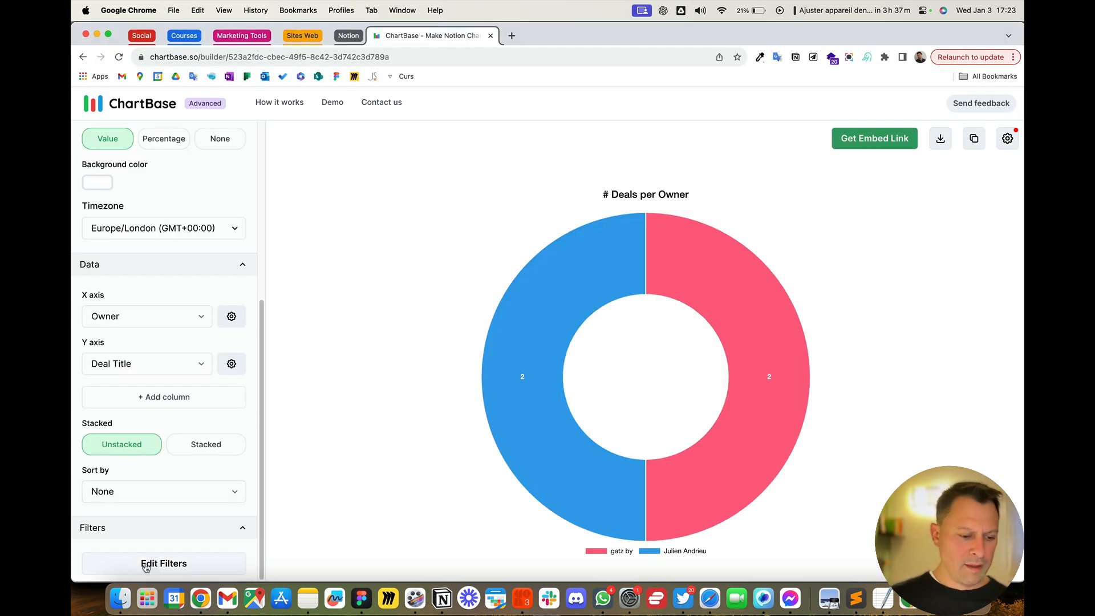
{"action": "left_click", "coordinate": [151, 565]}
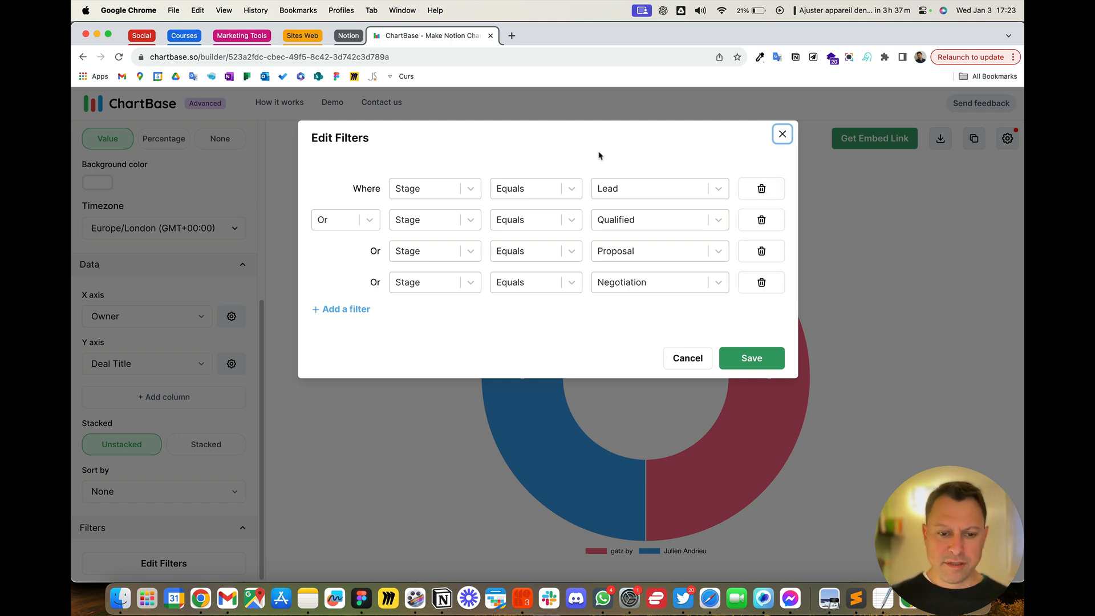
{"action": "left_click", "coordinate": [782, 134]}
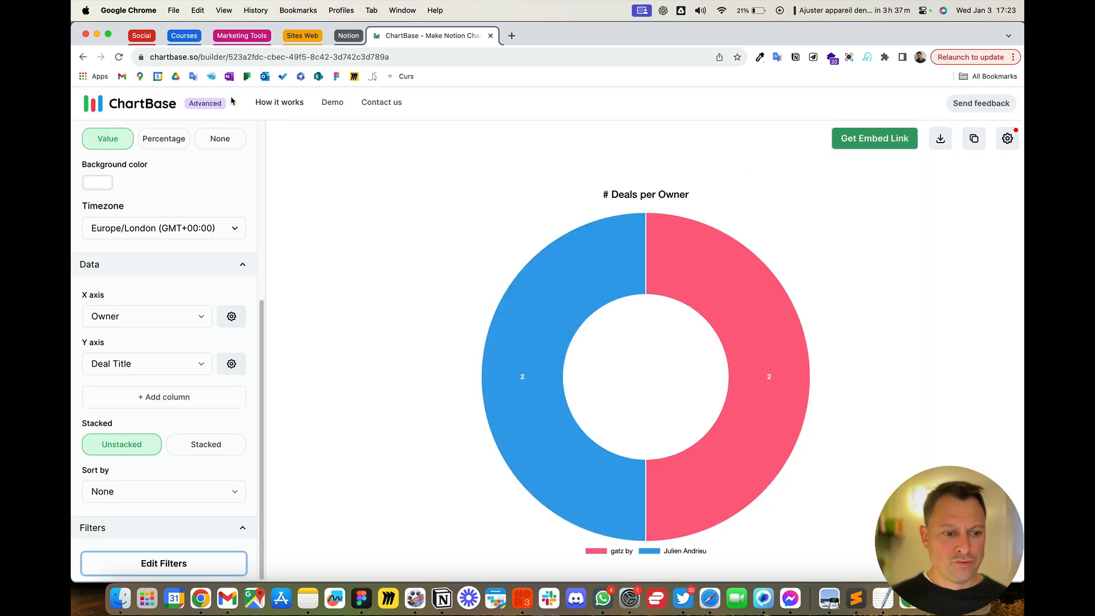
Return to the ChartBase dashboard and open the Sandbox folder.
{"action": "right_click", "coordinate": [167, 113]}
{"action": "left_click", "coordinate": [166, 112]}
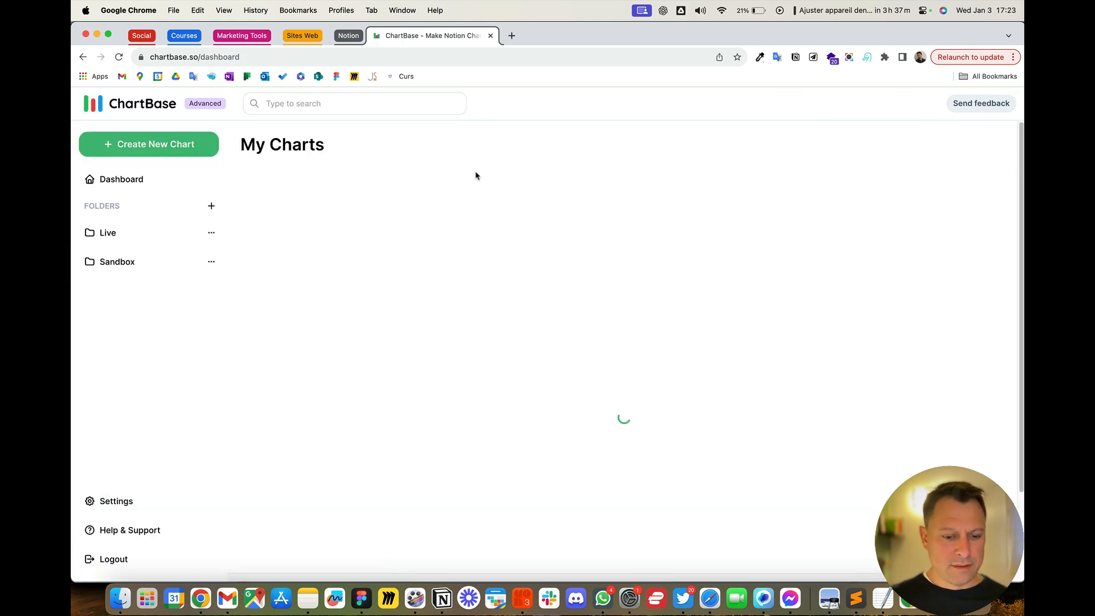
{"action": "left_click", "coordinate": [144, 263]}
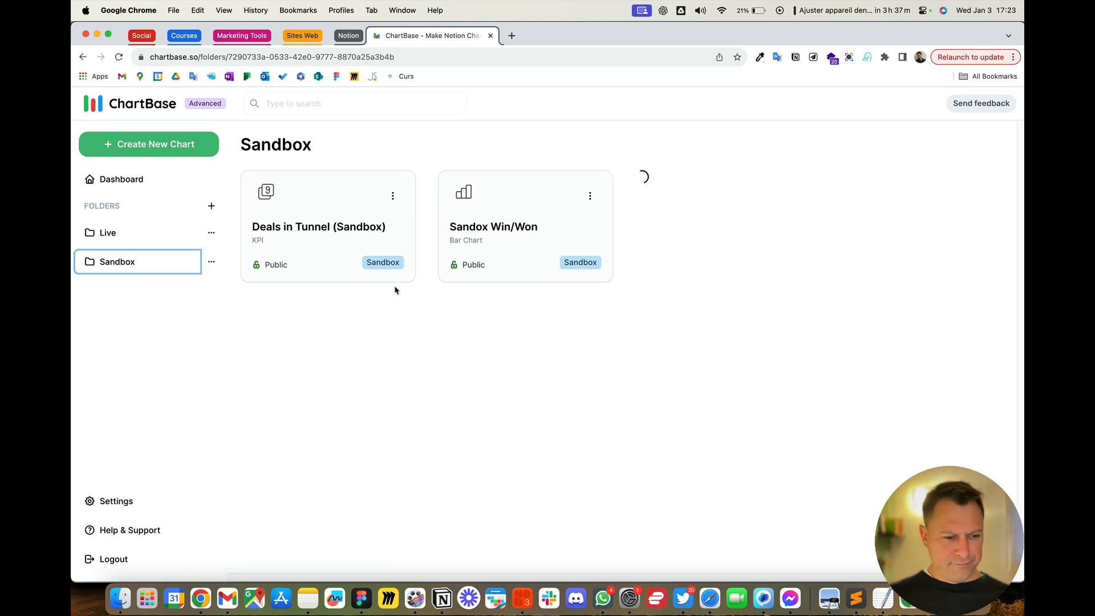
From the dashboard's full chart list, add the sandbox "# of Deals per Owner" doughnut chart to the Sandbox folder.
{"action": "left_click", "coordinate": [126, 182]}
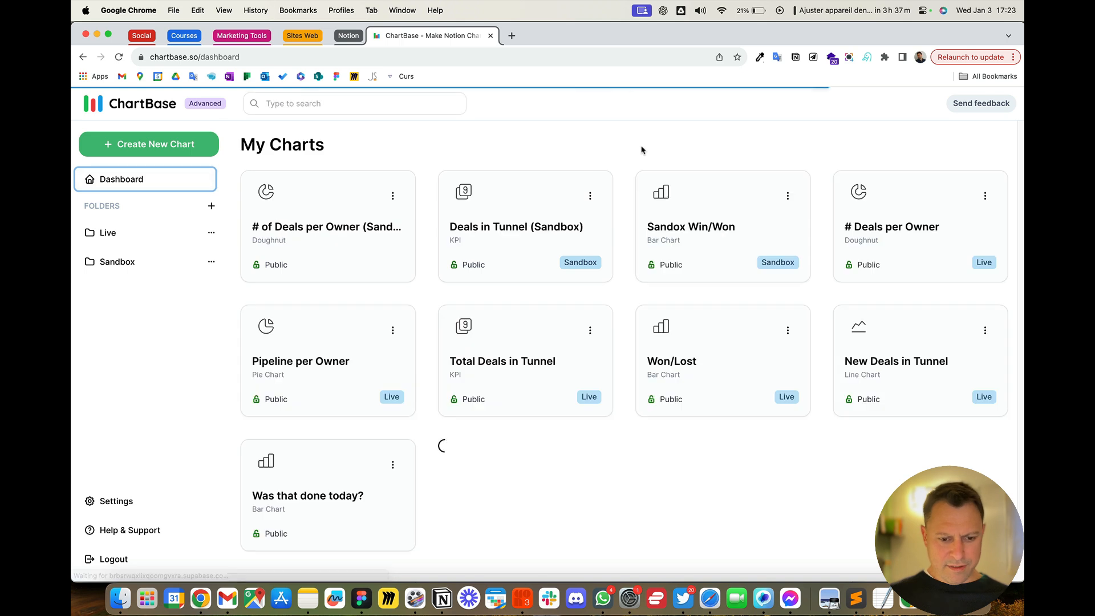
{"action": "scroll", "coordinate": [476, 395], "scroll_direction": "down", "scroll_amount": 3}
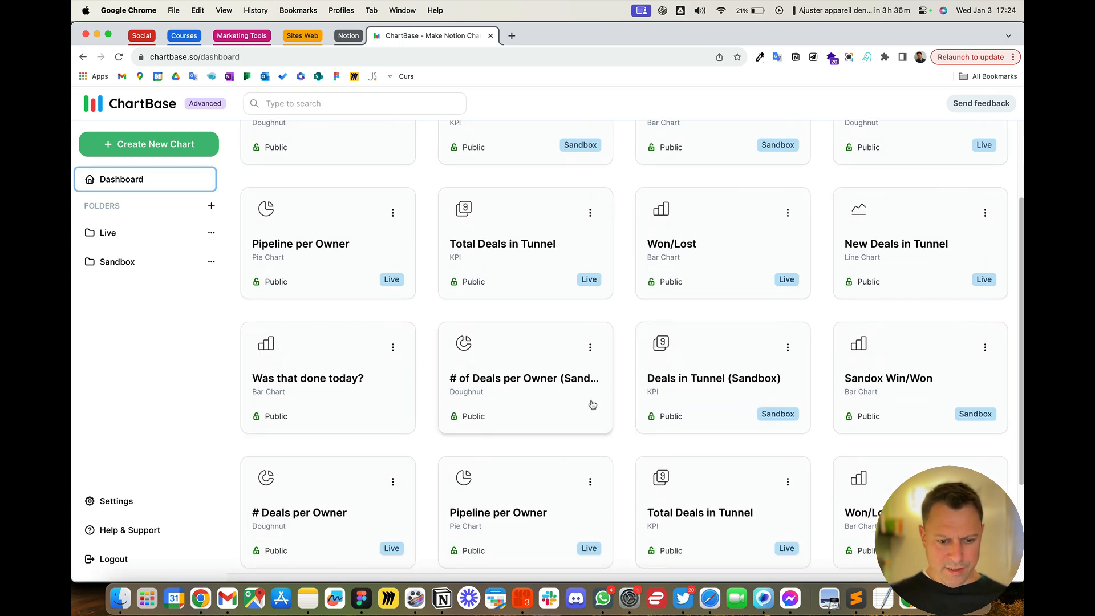
{"action": "left_click", "coordinate": [589, 347]}
{"action": "mouse_move", "coordinate": [632, 381]}
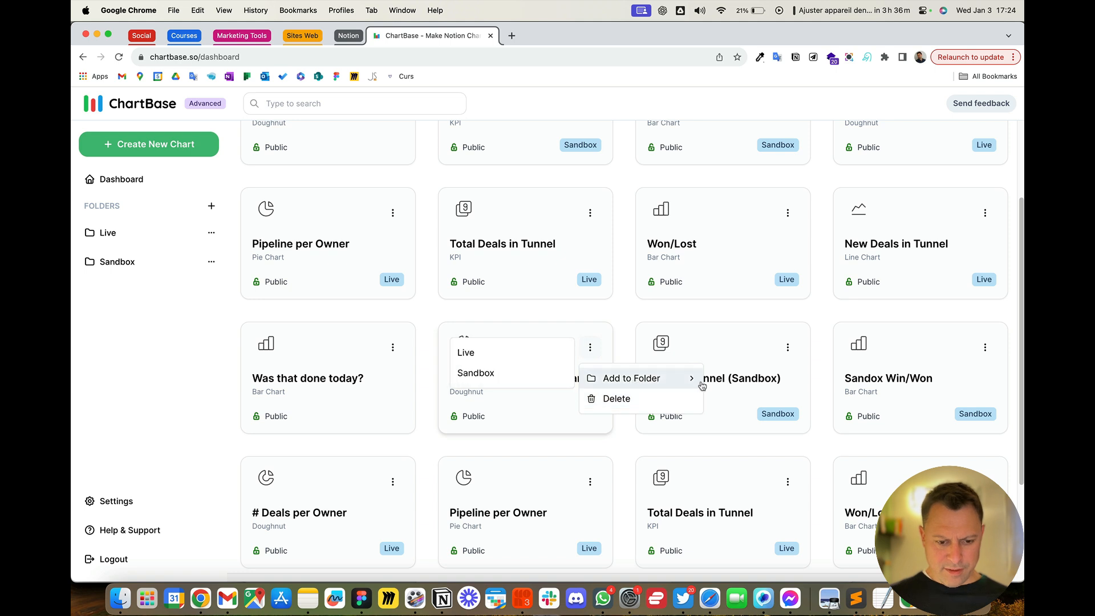
{"action": "left_click", "coordinate": [505, 373]}
Open the "# of Deals per Owner" doughnut from the Sandbox folder and bring up its filters for editing.
{"action": "left_click", "coordinate": [113, 263]}
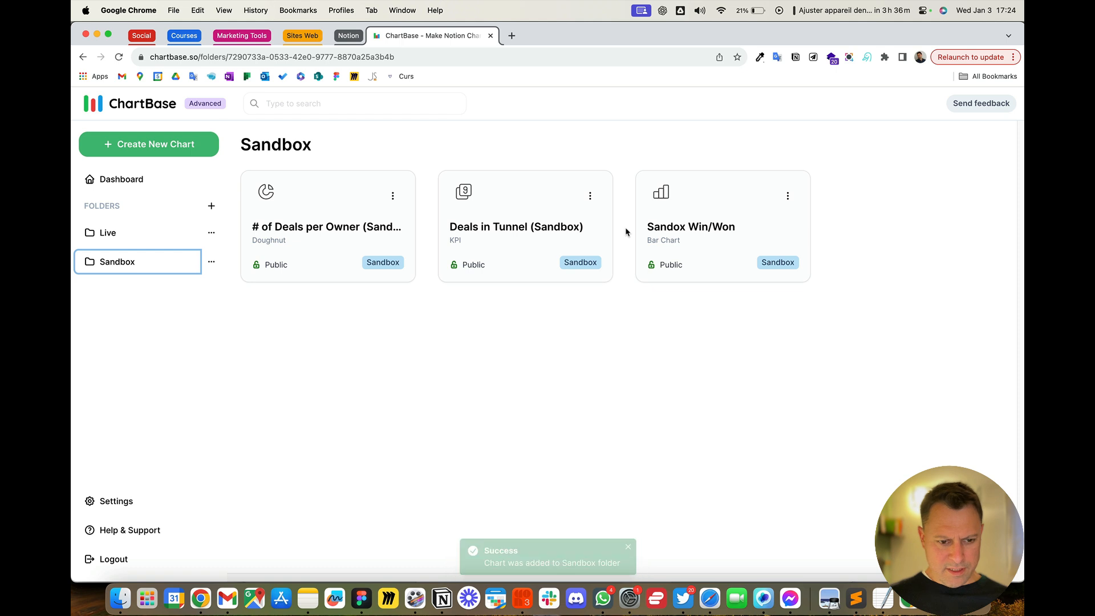
{"action": "left_click", "coordinate": [329, 219]}
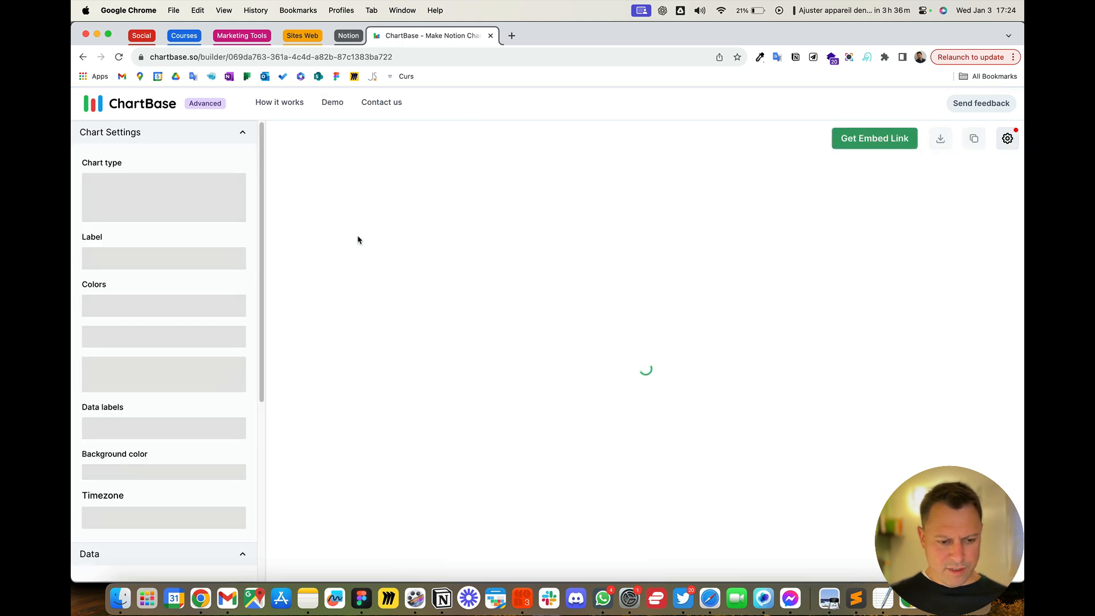
{"action": "scroll", "coordinate": [178, 409], "scroll_direction": "down", "scroll_amount": 5}
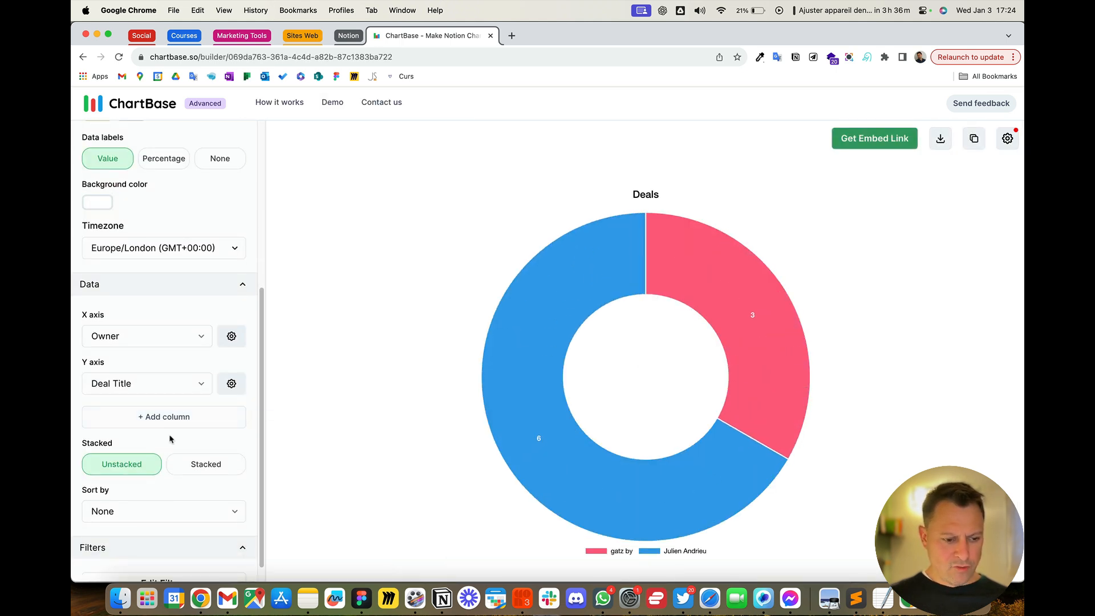
{"action": "scroll", "coordinate": [148, 465], "scroll_direction": "down", "scroll_amount": 1}
{"action": "left_click", "coordinate": [179, 560]}
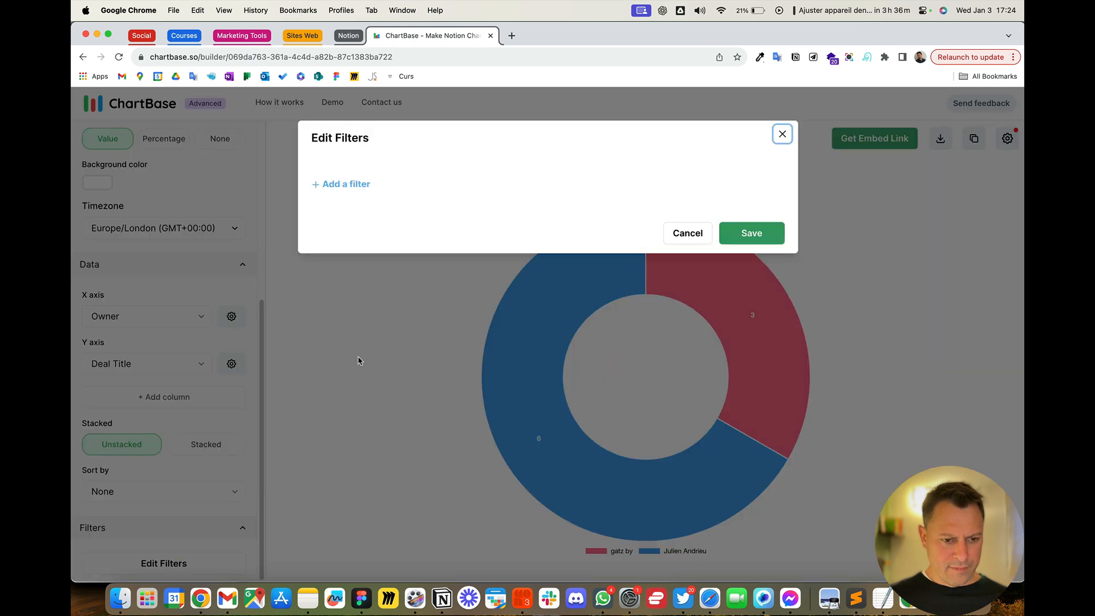
Add two filter rows and set the first one to Stage Equals Lead.
{"action": "double_click", "coordinate": [359, 184]}
{"action": "left_click", "coordinate": [428, 189]}
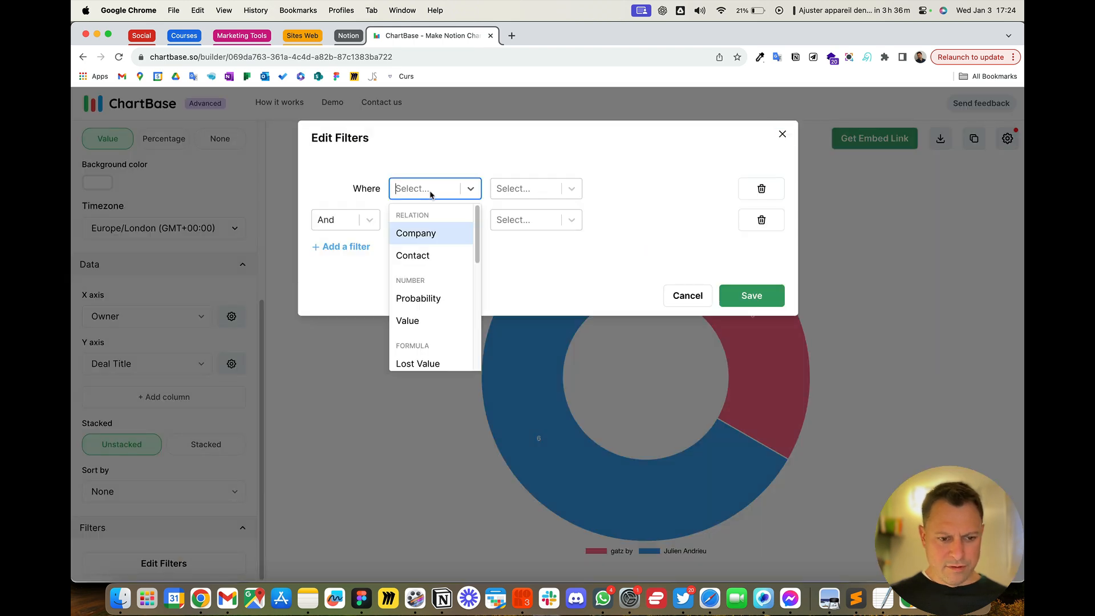
{"action": "type", "text": "sta"}
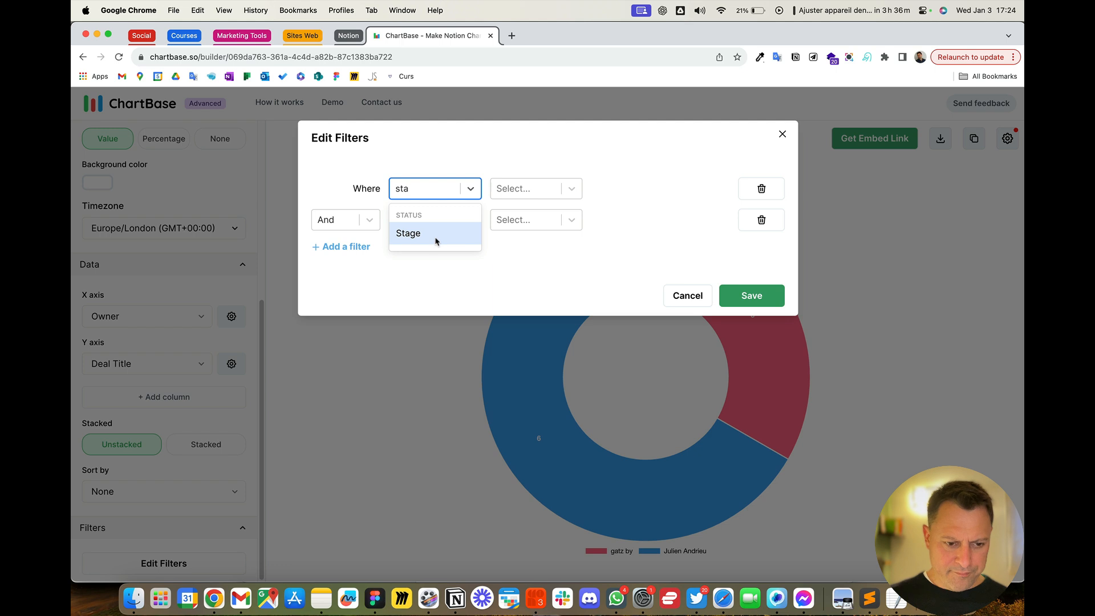
{"action": "left_click", "coordinate": [436, 242]}
{"action": "left_click", "coordinate": [539, 189]}
{"action": "left_click", "coordinate": [510, 215]}
{"action": "left_click", "coordinate": [650, 189]}
{"action": "left_click", "coordinate": [651, 214]}
Combine the second filter row with Or and set it to Stage Equals Qualified.
{"action": "left_click", "coordinate": [365, 220]}
{"action": "left_click", "coordinate": [325, 268]}
{"action": "left_click", "coordinate": [419, 220]}
{"action": "type", "text": "sta"}
{"action": "left_click", "coordinate": [450, 268]}
{"action": "left_click", "coordinate": [536, 219]}
{"action": "left_click", "coordinate": [510, 247]}
{"action": "left_click", "coordinate": [650, 220]}
{"action": "left_click", "coordinate": [627, 268]}
Add a third Or filter with Stage Equals Proposal.
{"action": "left_click", "coordinate": [349, 248]}
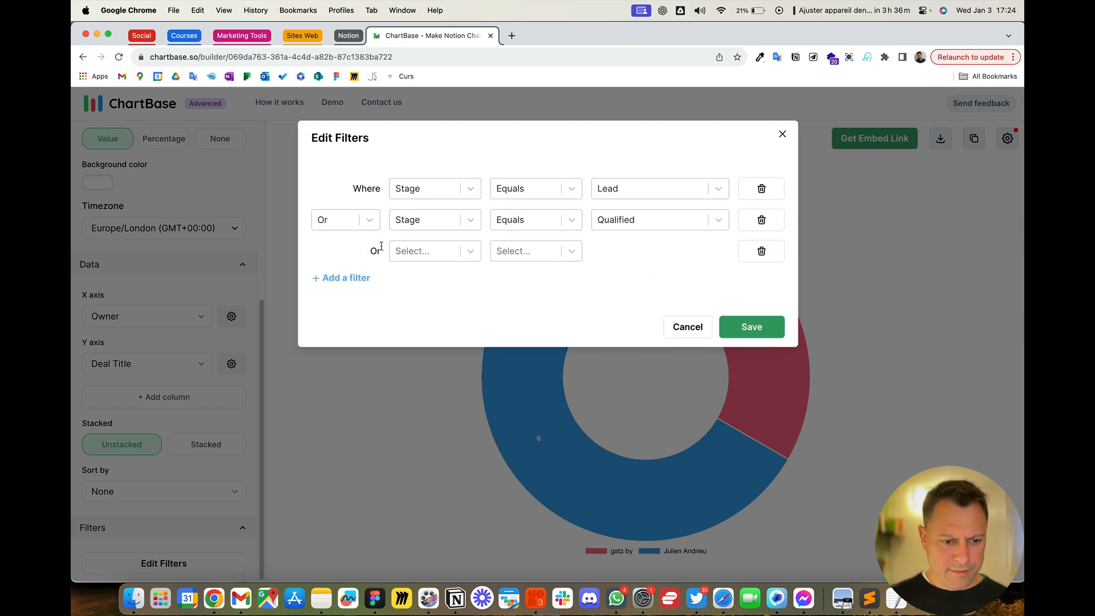
{"action": "left_click", "coordinate": [446, 252]}
{"action": "type", "text": "st"}
{"action": "left_click", "coordinate": [430, 337]}
{"action": "left_click", "coordinate": [519, 282]}
{"action": "left_click", "coordinate": [616, 323]}
Add a fourth Or filter with Stage Equals Negotiation and save the chart's filters.
{"action": "left_click", "coordinate": [369, 278]}
{"action": "left_click", "coordinate": [434, 283]}
{"action": "type", "text": "st"}
{"action": "left_click", "coordinate": [405, 368]}
{"action": "left_click", "coordinate": [524, 283]}
{"action": "left_click", "coordinate": [513, 308]}
{"action": "left_click", "coordinate": [622, 284]}
{"action": "left_click", "coordinate": [630, 377]}
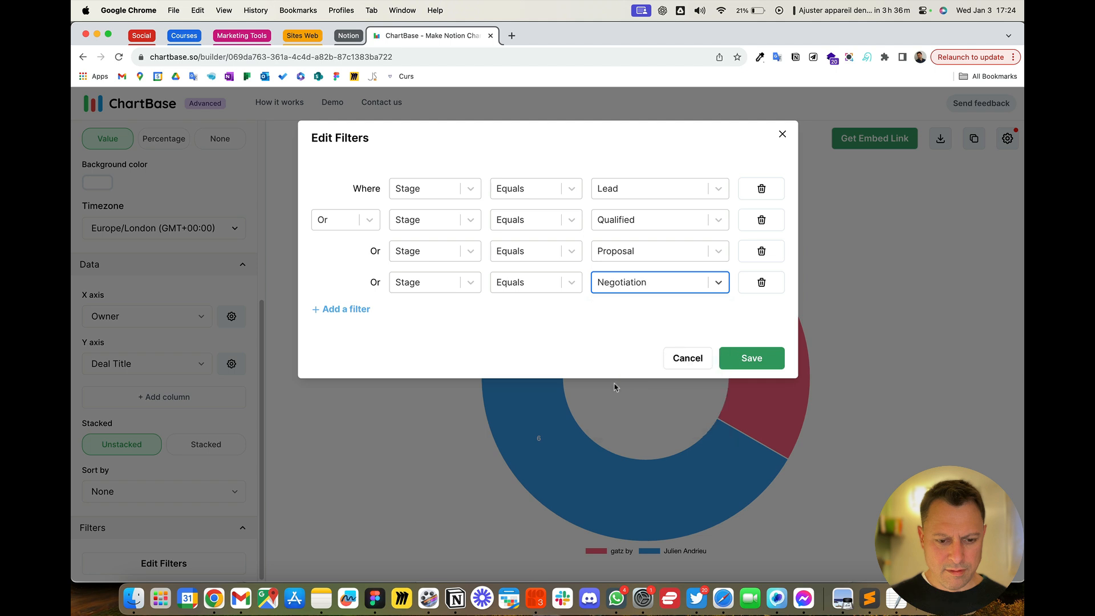
{"action": "left_click", "coordinate": [751, 358]}
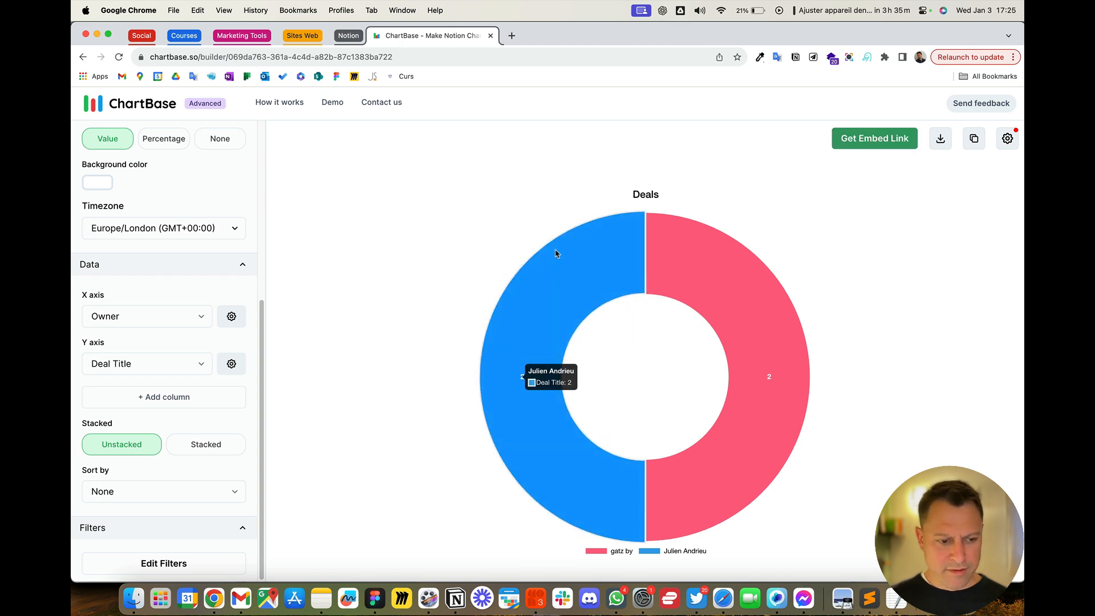
Change the doughnut's second custom color to yellow F8E71C.
{"action": "scroll", "coordinate": [110, 242], "scroll_direction": "up", "scroll_amount": 3}
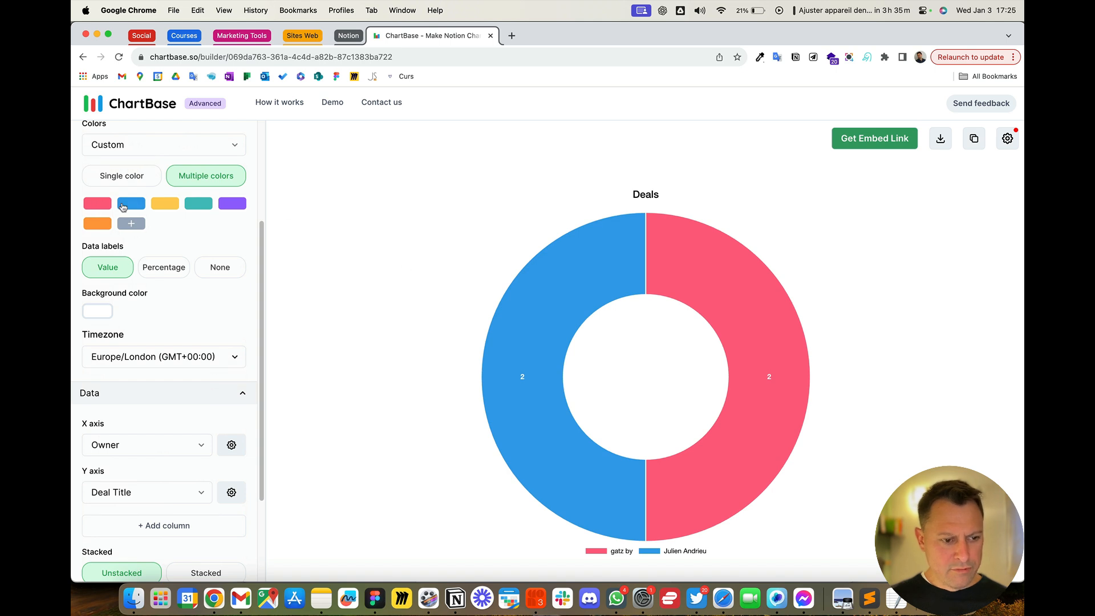
{"action": "left_click", "coordinate": [123, 207]}
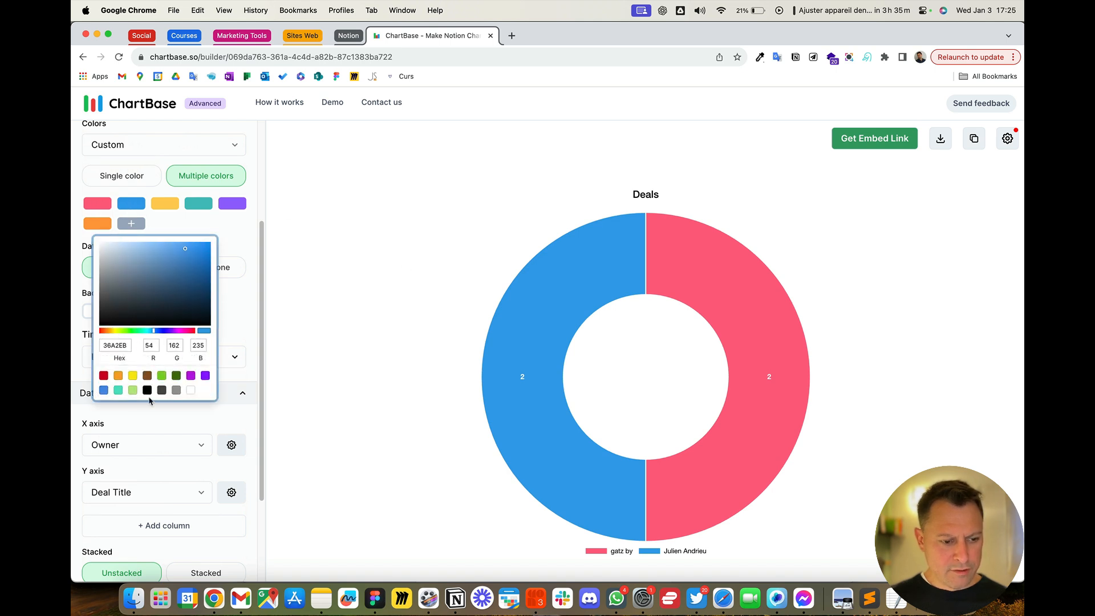
{"action": "left_click", "coordinate": [103, 376]}
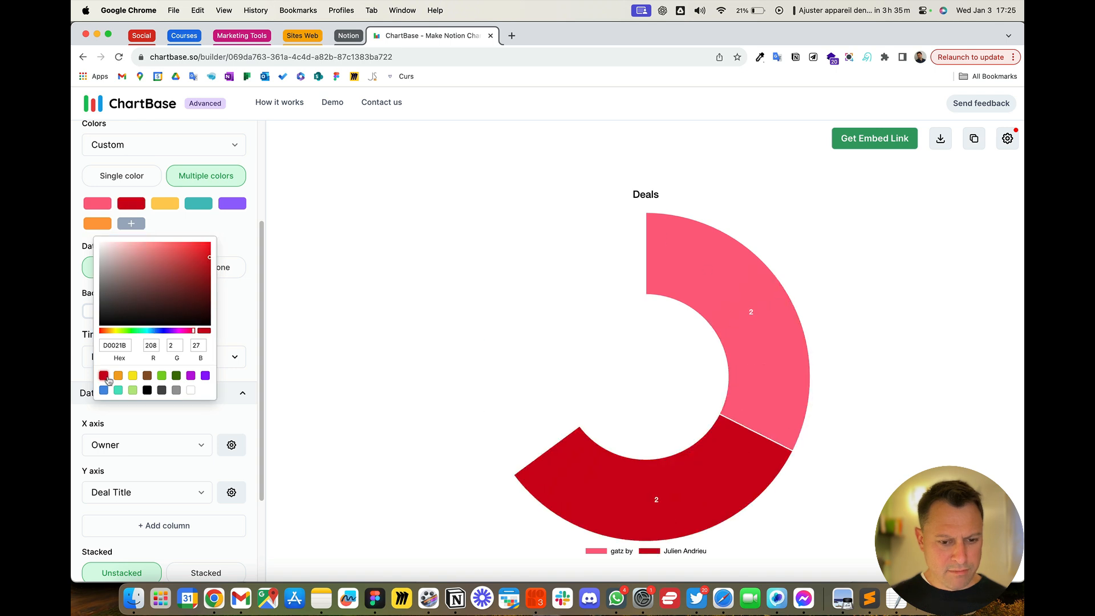
{"action": "left_click", "coordinate": [127, 377]}
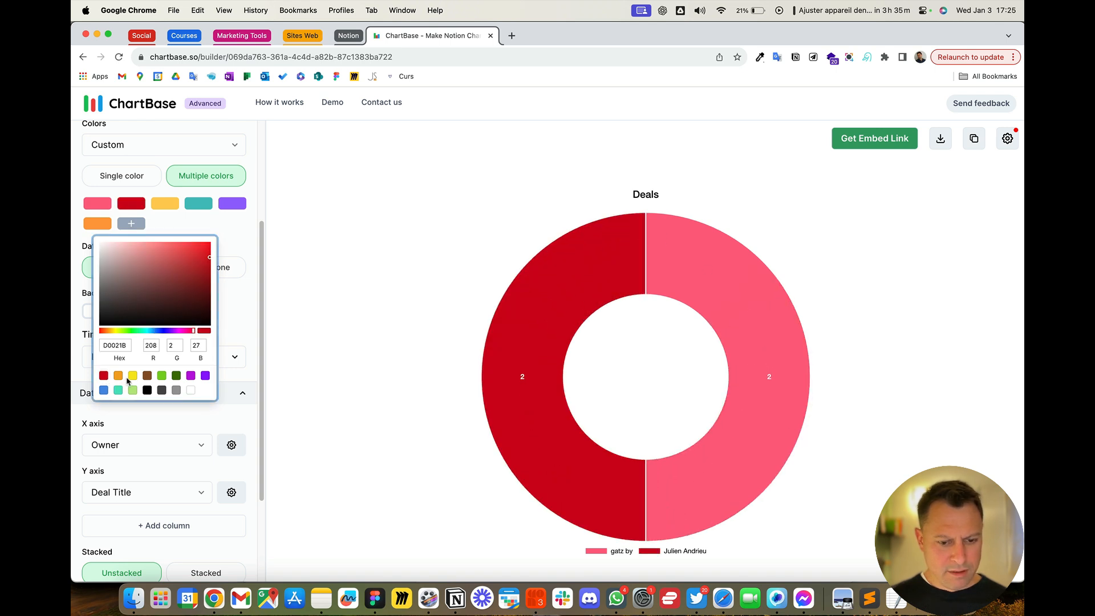
{"action": "left_click", "coordinate": [131, 377]}
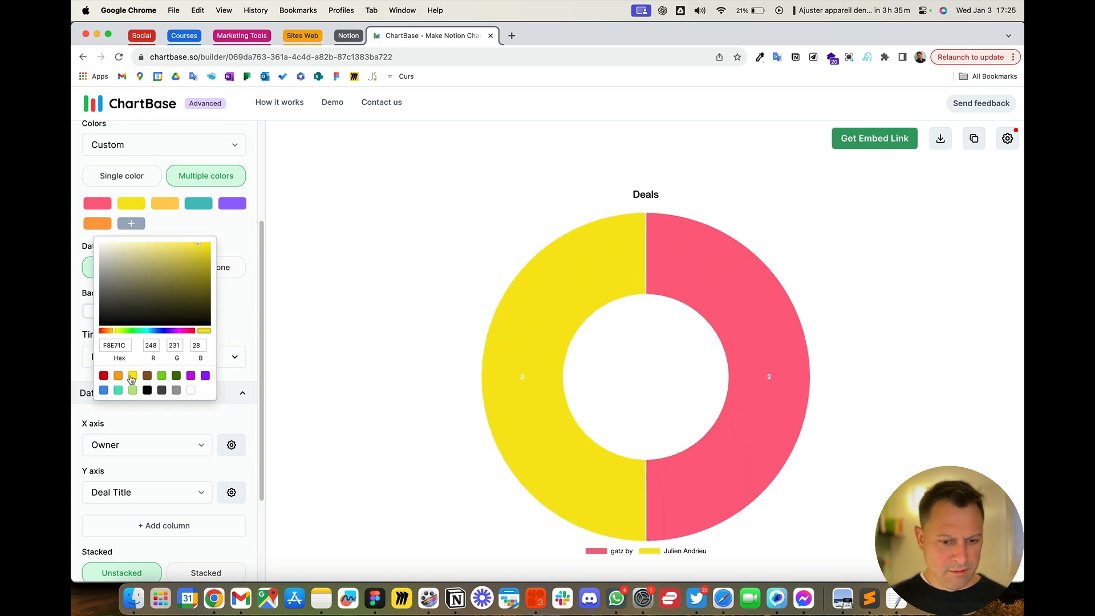
{"action": "left_click", "coordinate": [384, 260]}
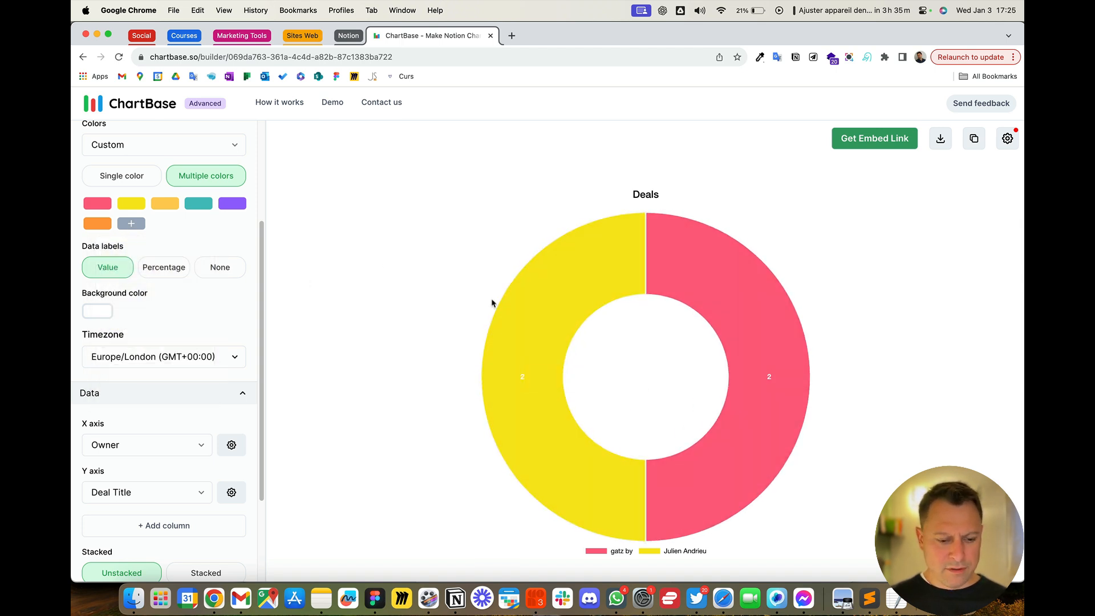
Switch to Notion, open Sandbox Data Insight from the Star Pipeline page, and check the embedded doughnut's filtered data and color.
{"action": "left_click", "coordinate": [466, 602]}
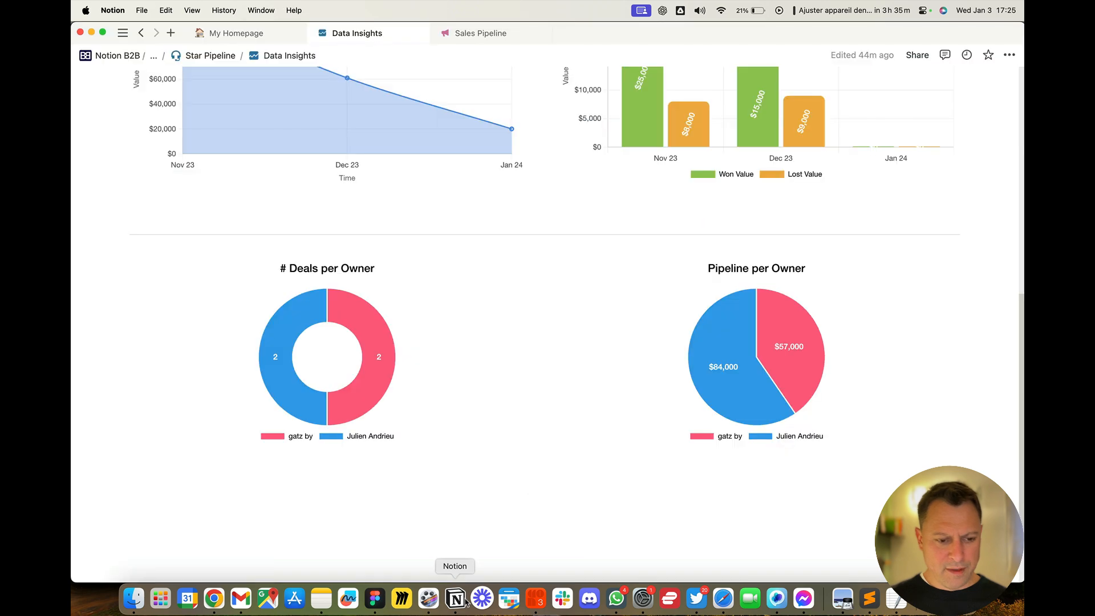
{"action": "scroll", "coordinate": [618, 357], "scroll_direction": "up", "scroll_amount": 10}
{"action": "left_click", "coordinate": [210, 55]}
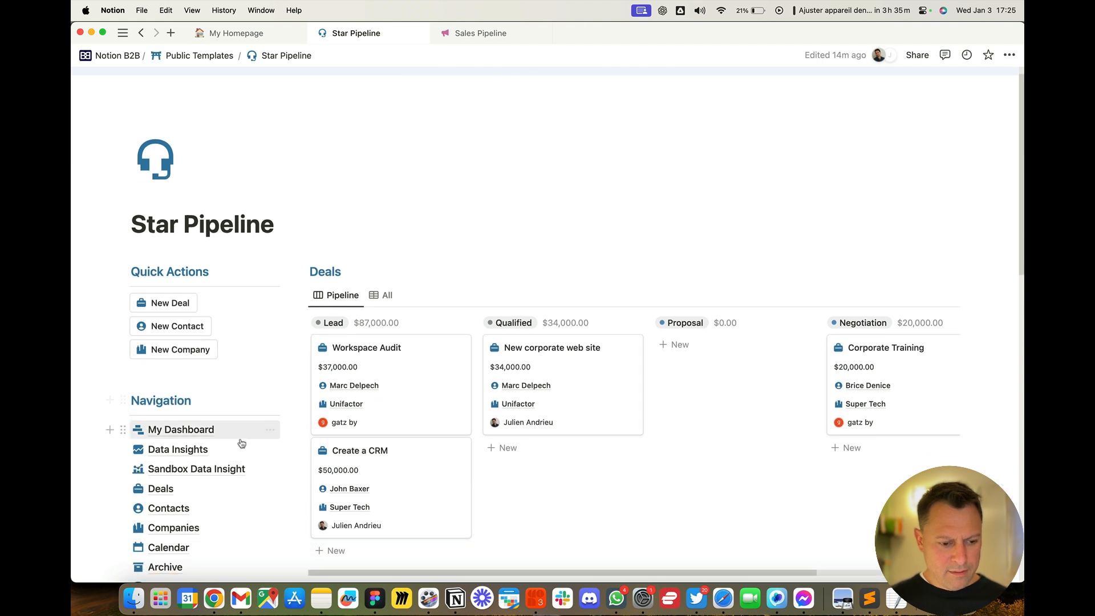
{"action": "left_click", "coordinate": [231, 469]}
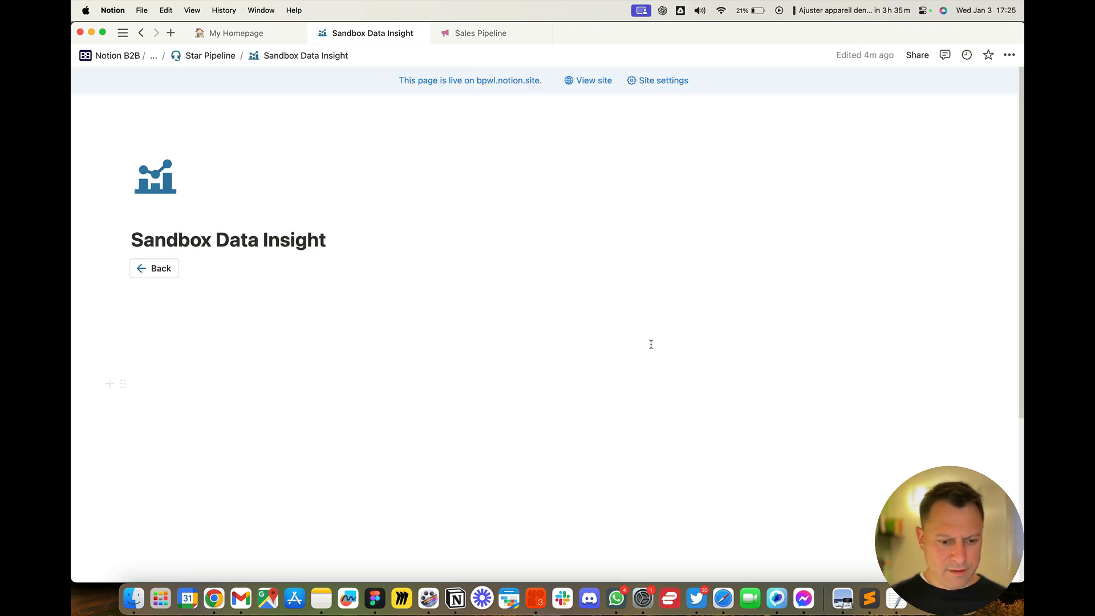
{"action": "scroll", "coordinate": [654, 354], "scroll_direction": "down", "scroll_amount": 2}
{"action": "scroll", "coordinate": [654, 354], "scroll_direction": "down", "scroll_amount": 1}
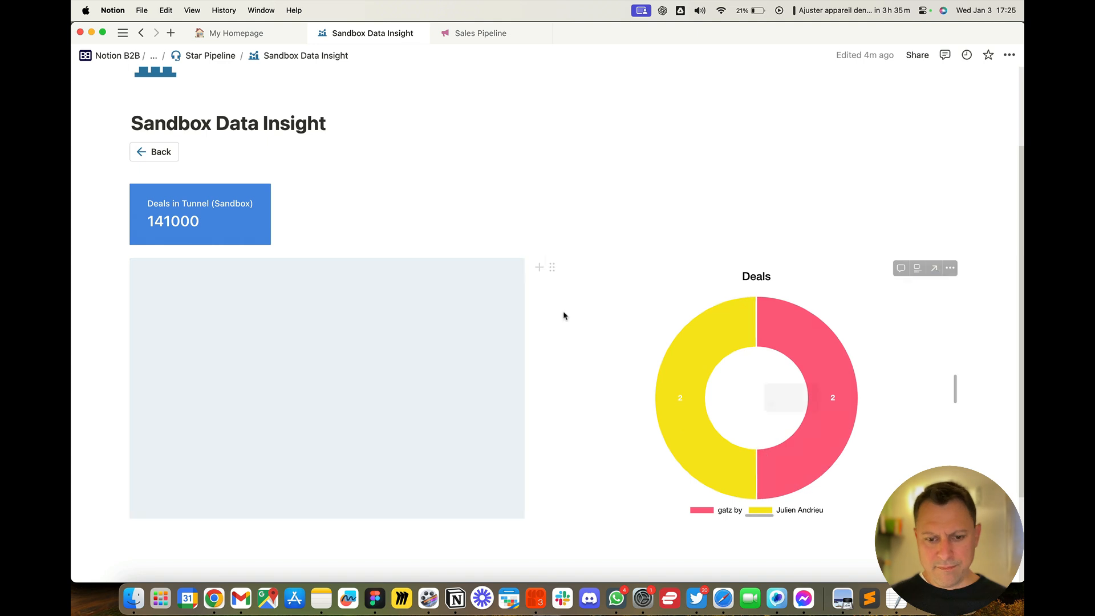